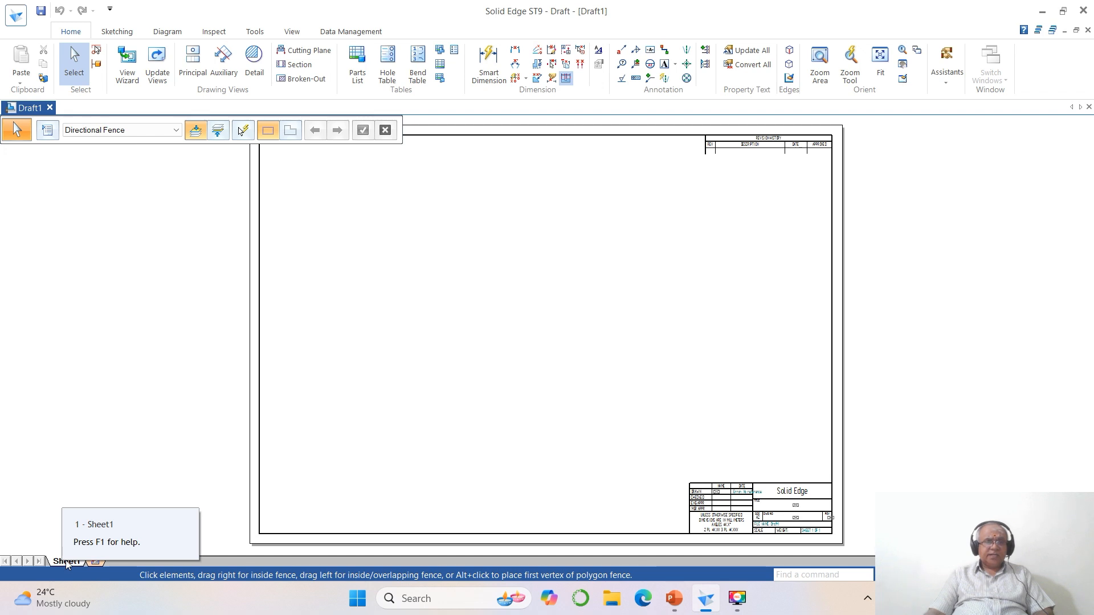
- Set the sheet's background to A4-Sheet, turn off the background display, and fit the sheet in view
right_click(66, 563)
left_click(91, 551)
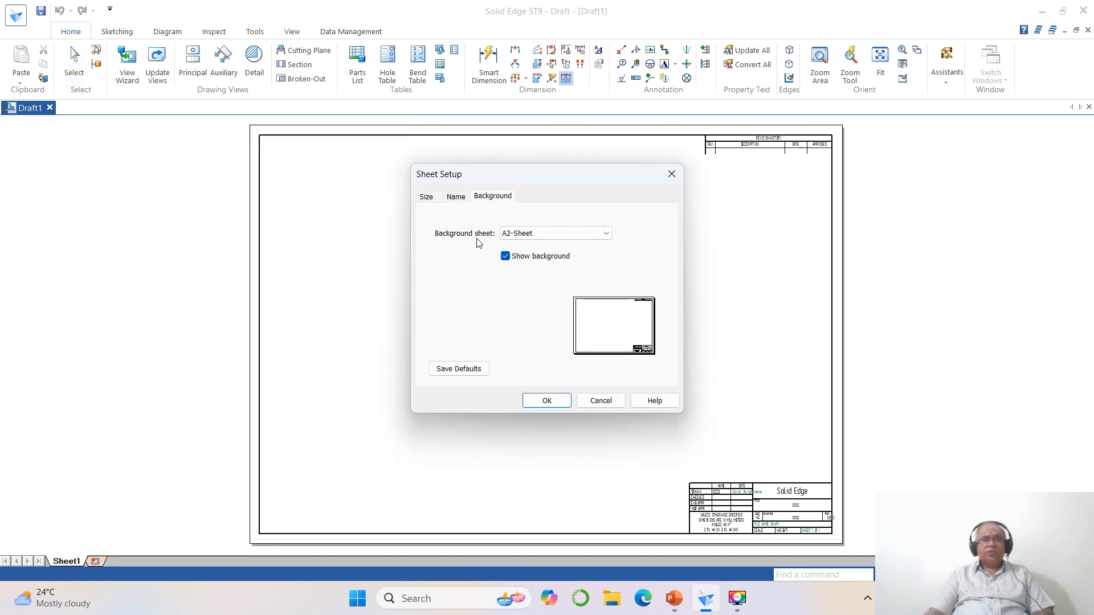
left_click(608, 238)
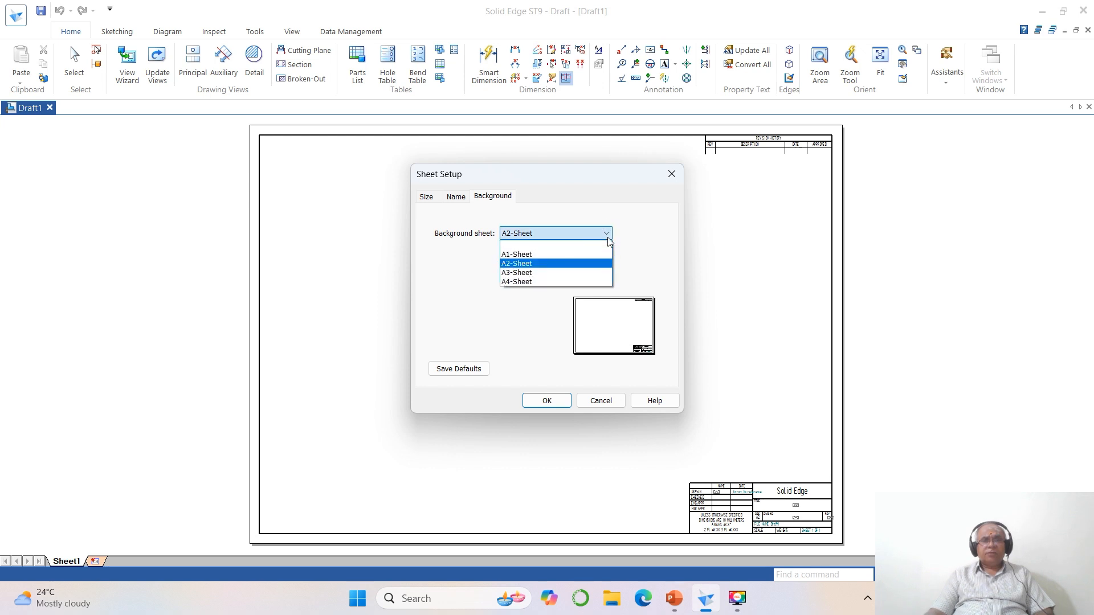
left_click(528, 282)
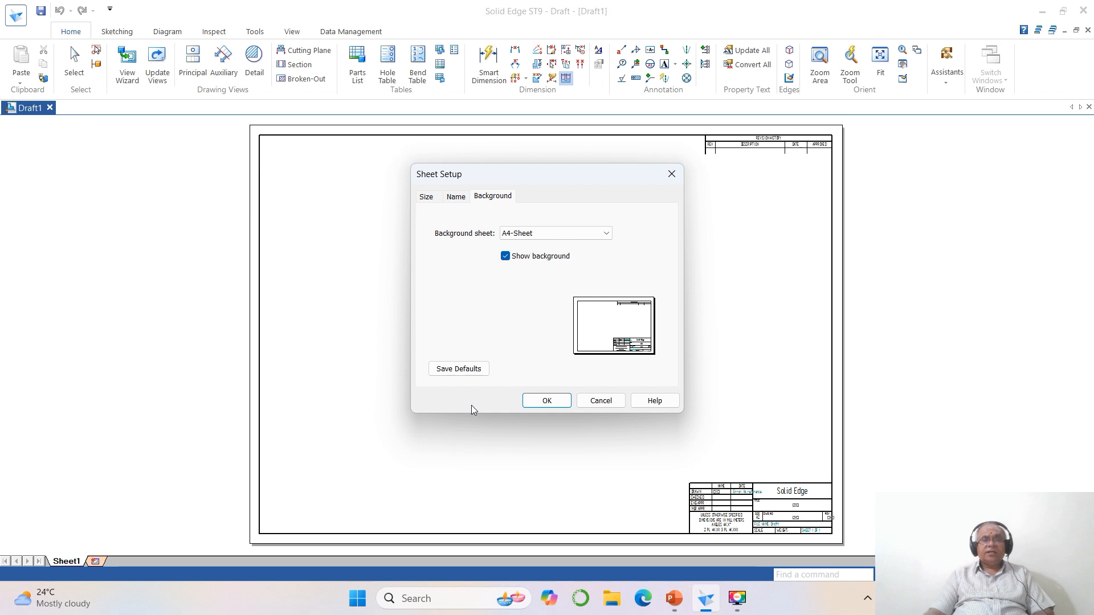
left_click(505, 256)
left_click(547, 401)
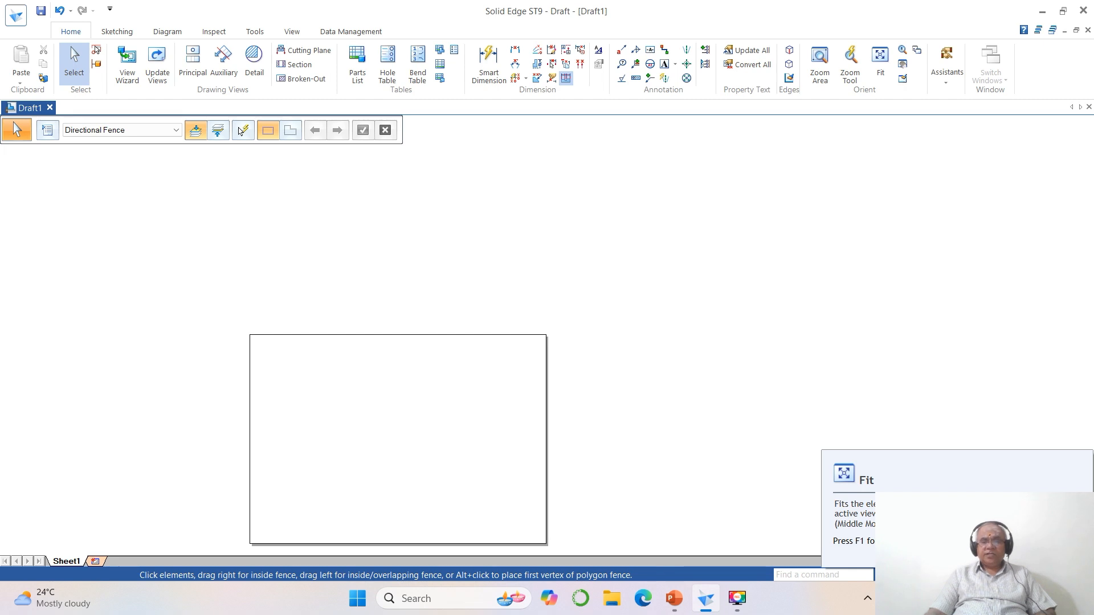
key("ctrl+f")
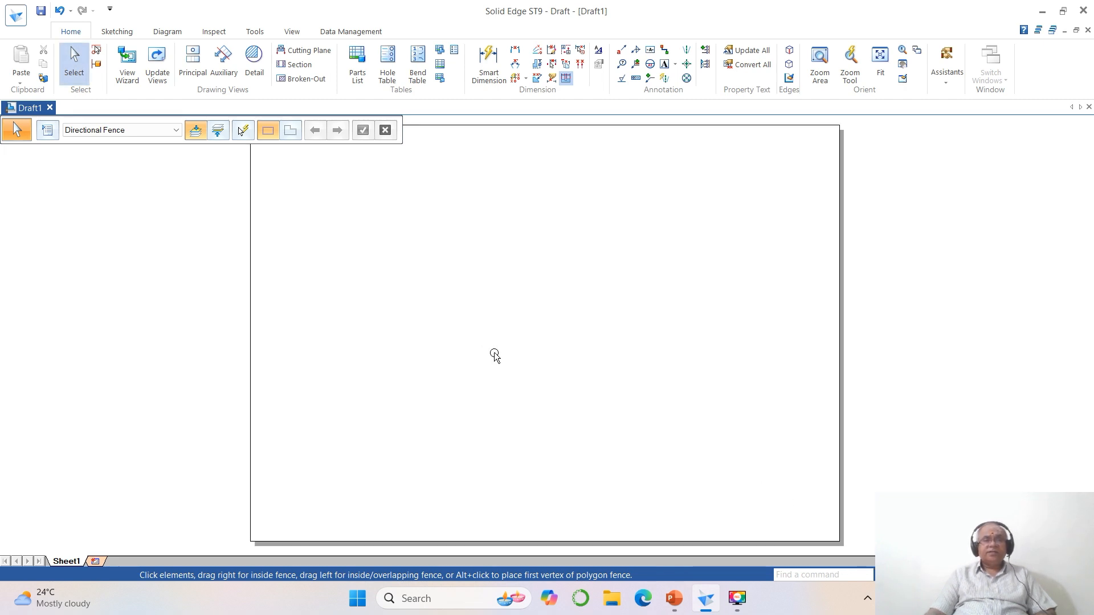
scroll(495, 355, "down", 1)
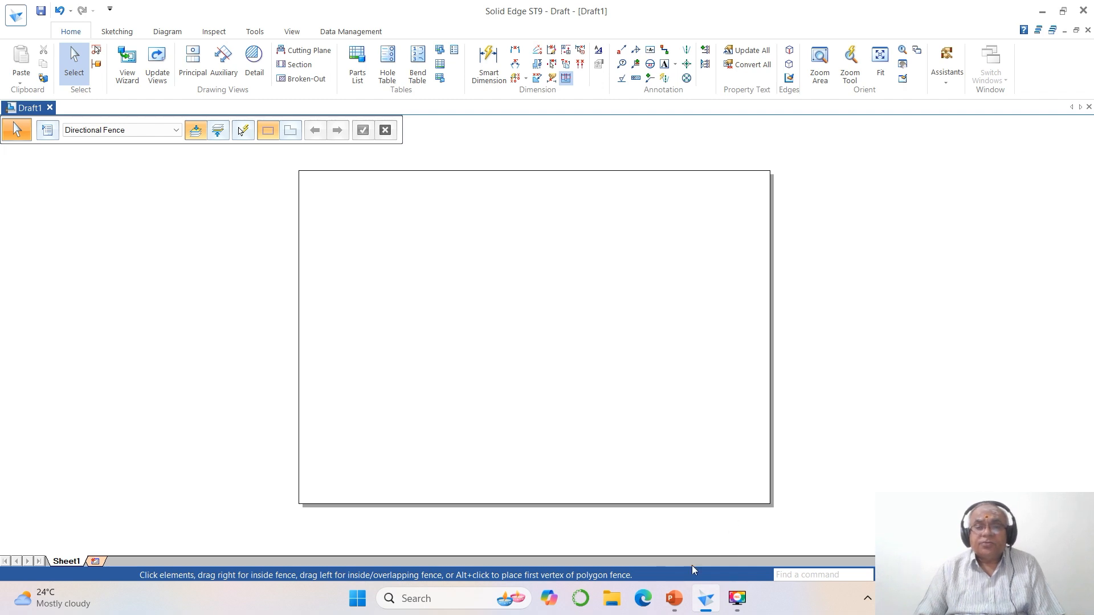
- Start the Text command with the font set to Times New Roman and the text size set to 4
left_click(664, 64)
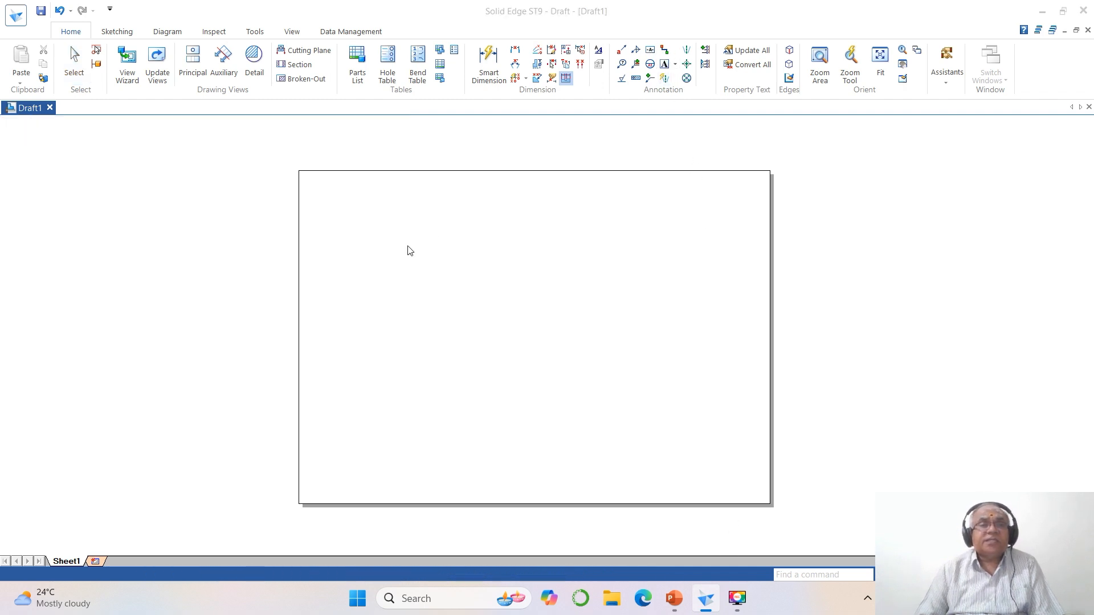
left_click(307, 130)
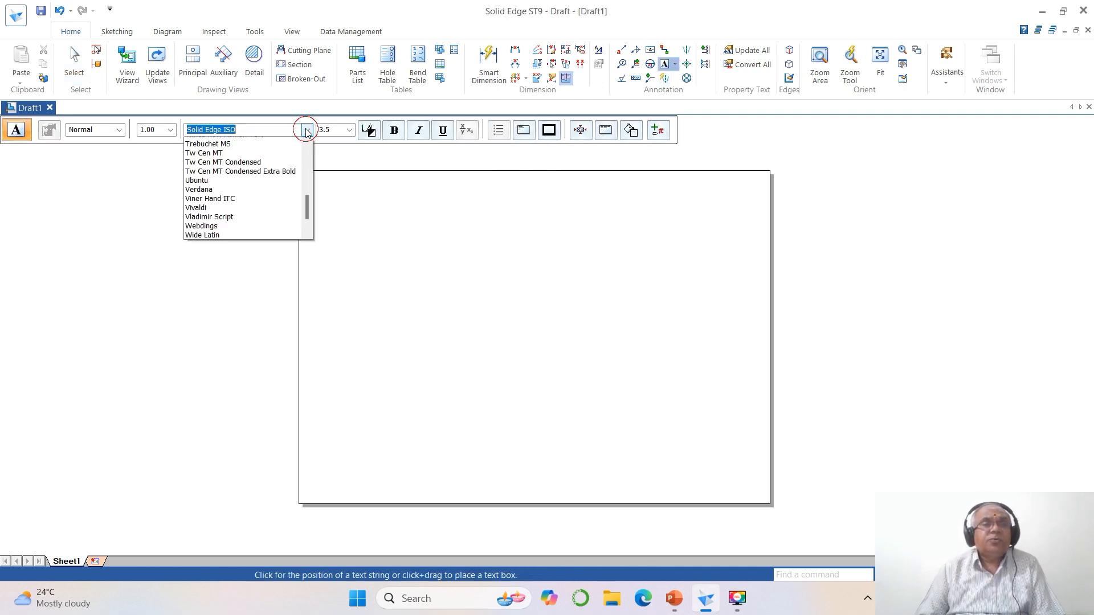
left_click(228, 267)
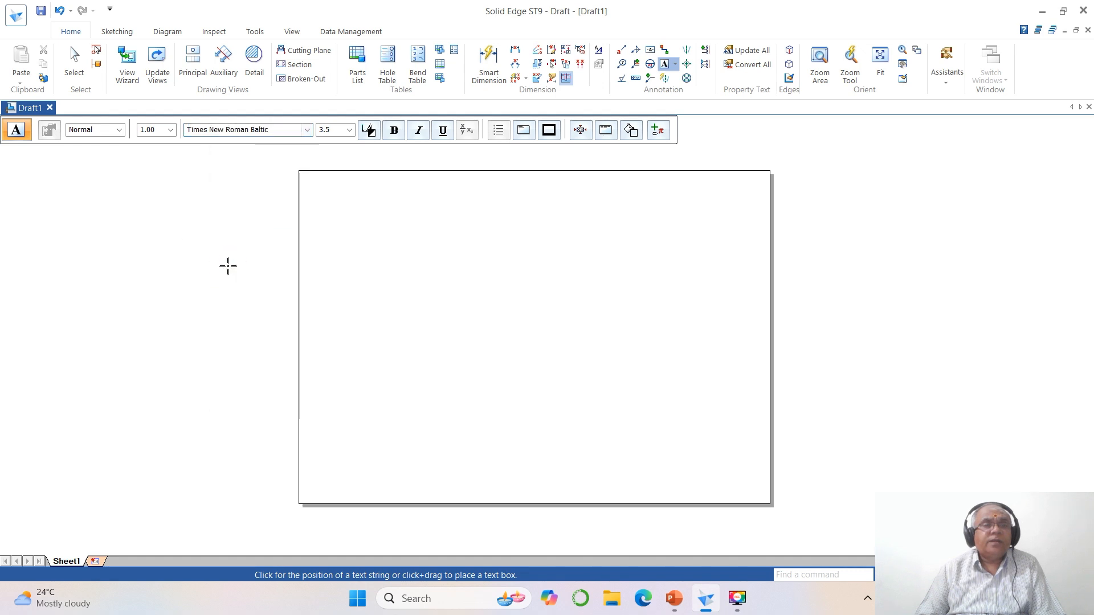
left_click(307, 130)
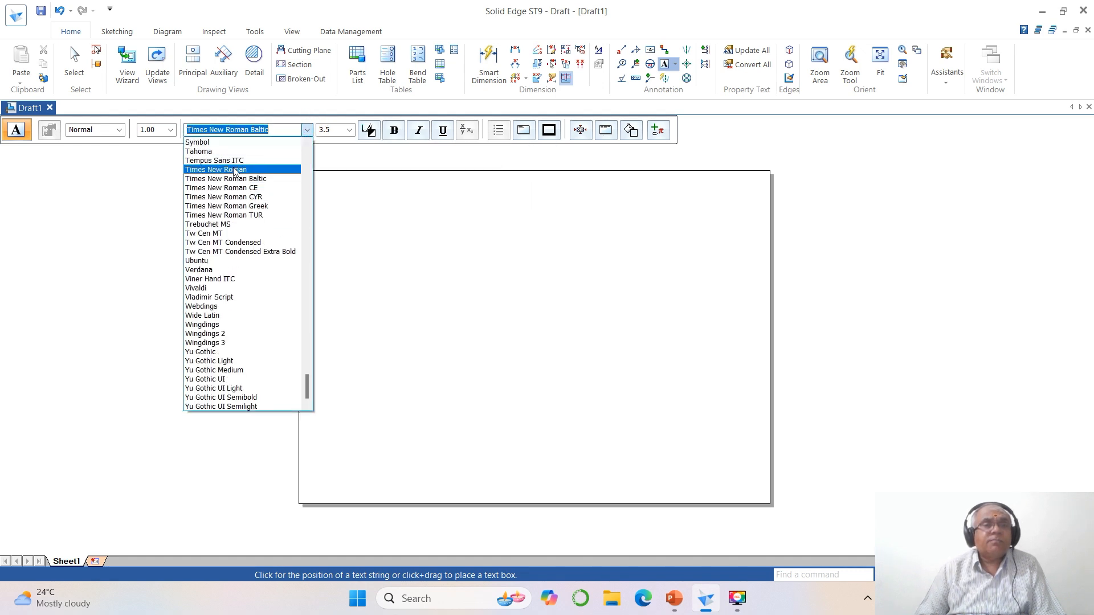
left_click(235, 170)
left_click(332, 132)
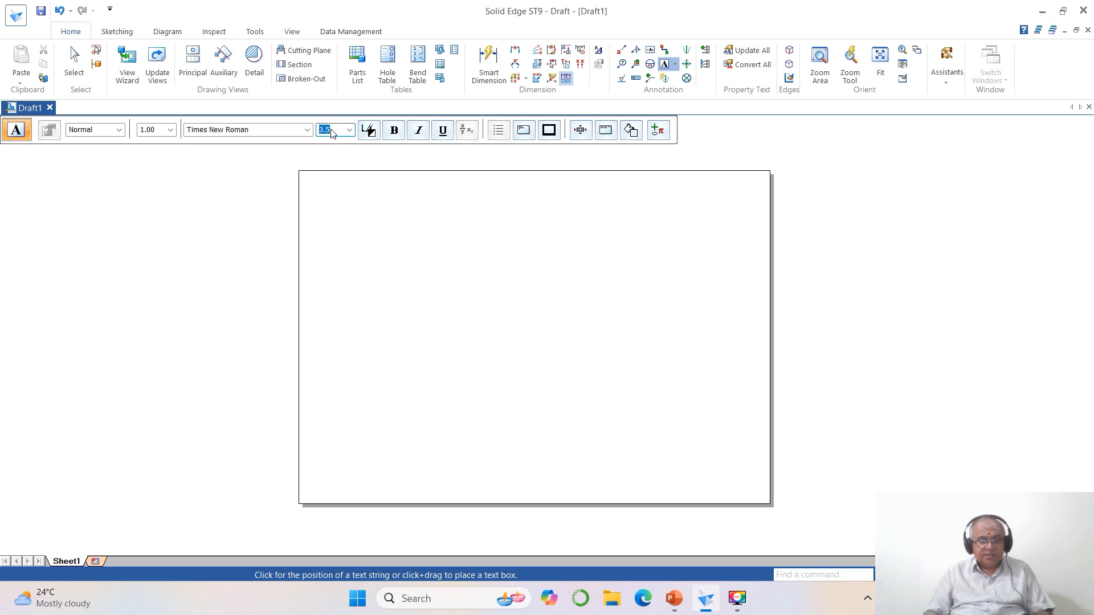
type("4")
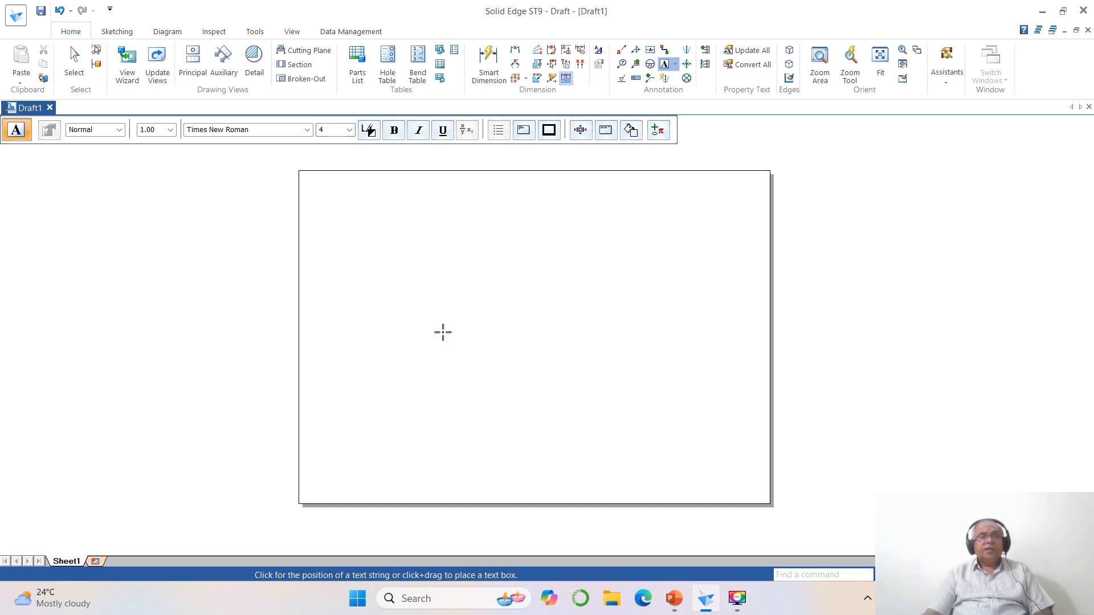
- Check the problem statement in PowerPoint and start a text note at the sheet's upper-left corner in Solid Edge reading "A line PQ 85 mm long"
left_click(674, 599)
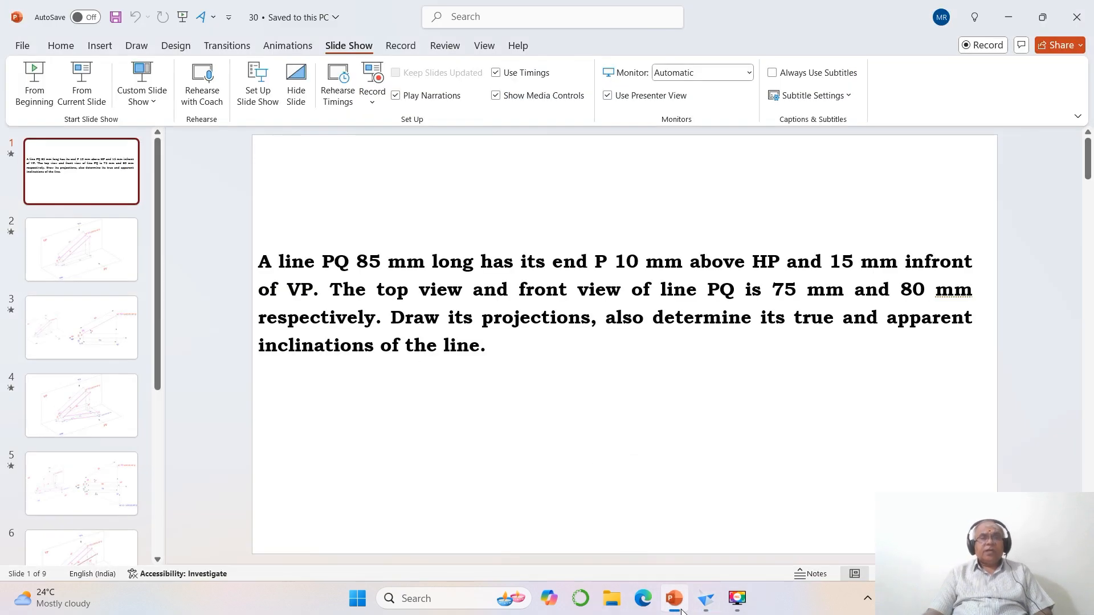
left_click(680, 609)
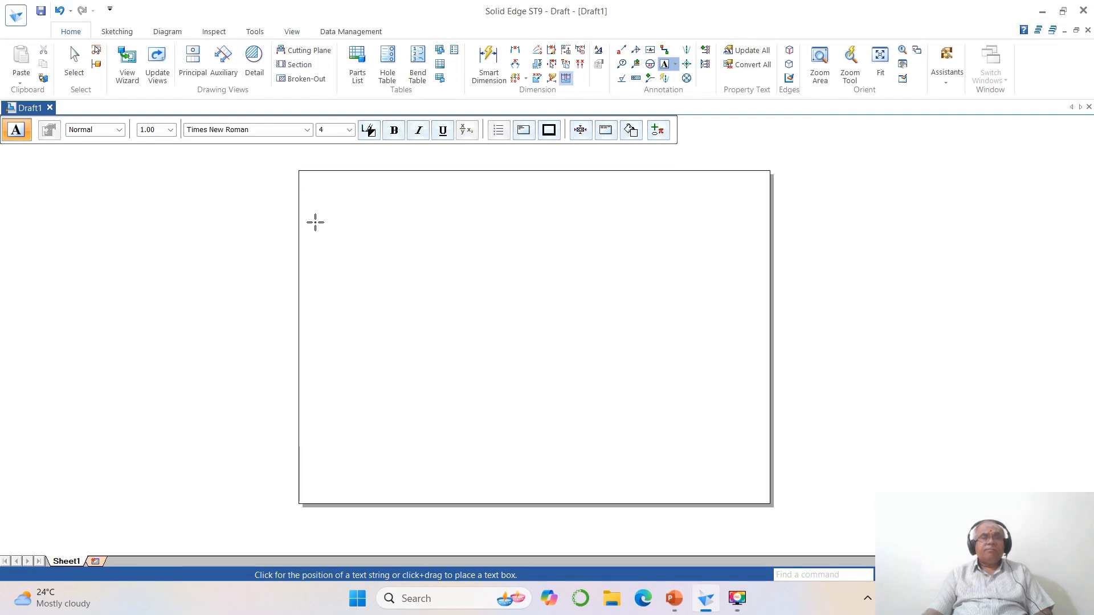
left_click(308, 178)
type("A ")
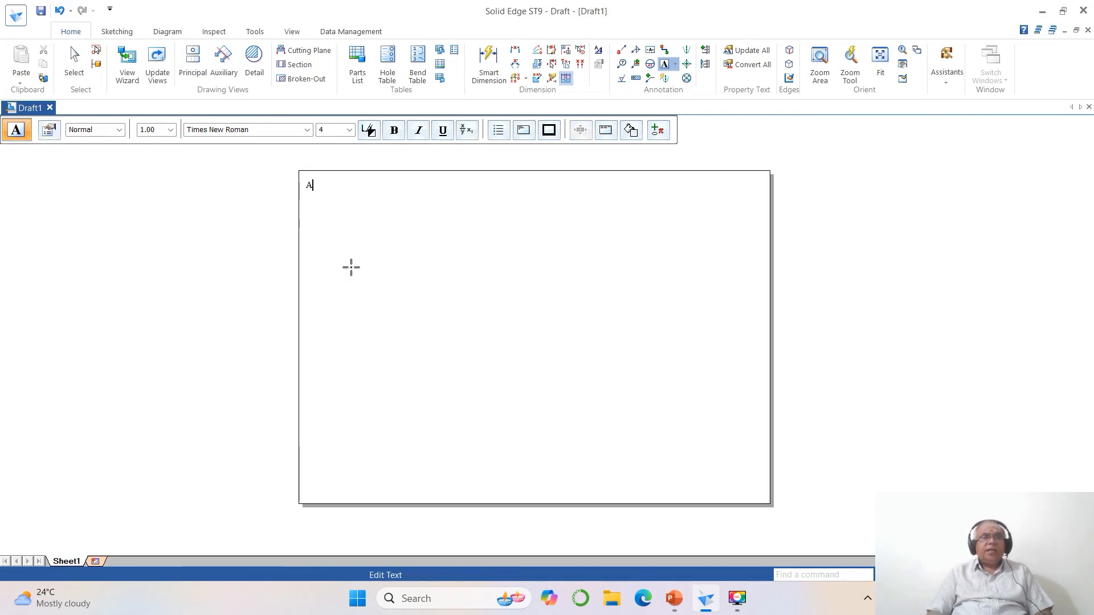
type("line PQ")
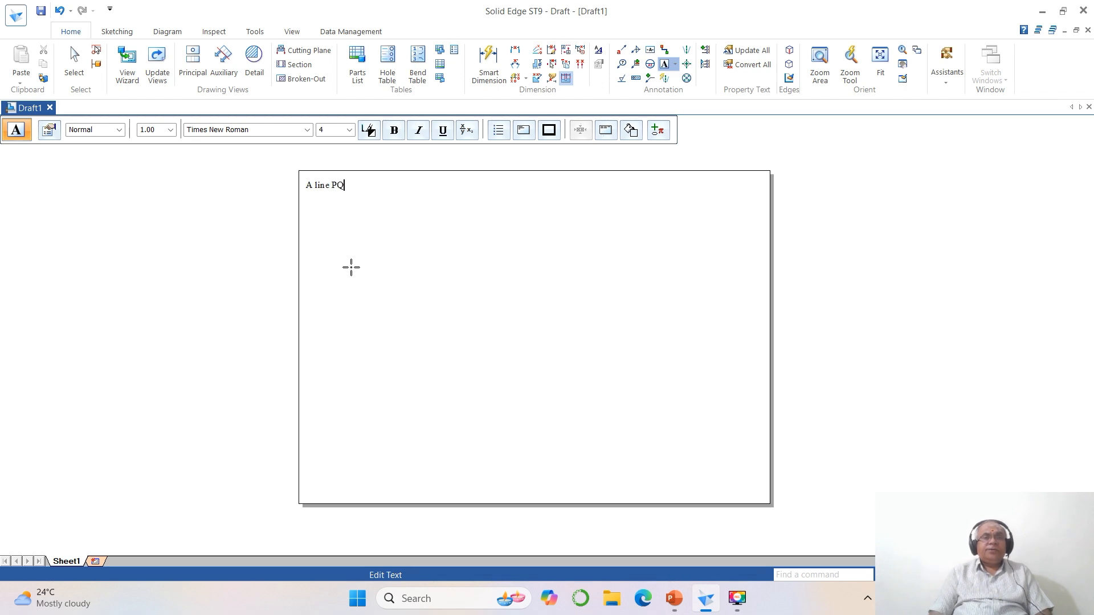
type(" 85 MM")
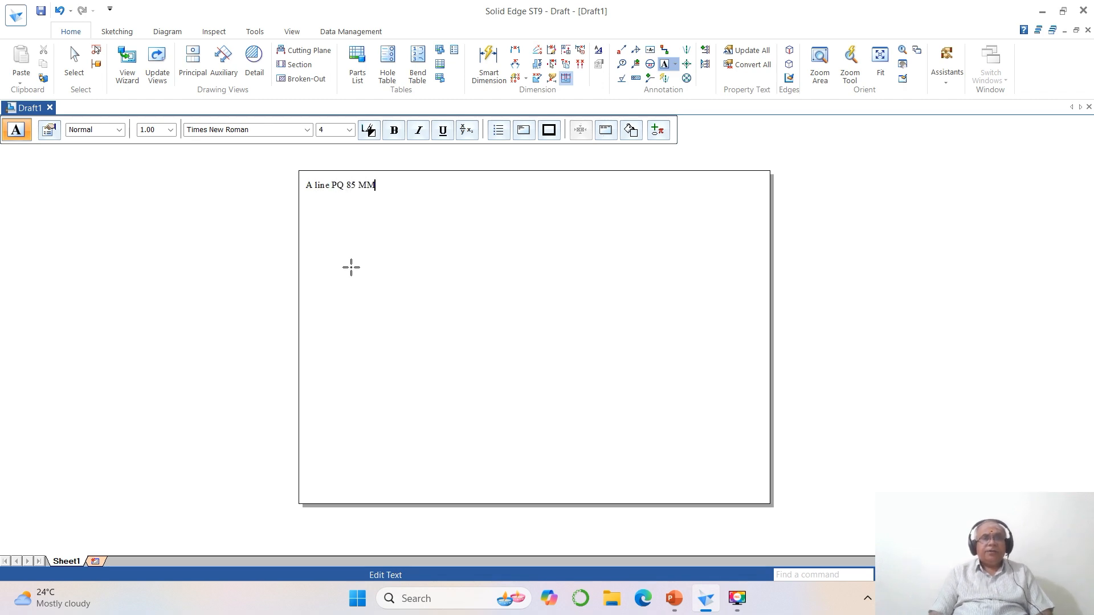
key("BackSpace")
key("BackSpace")
type("mm")
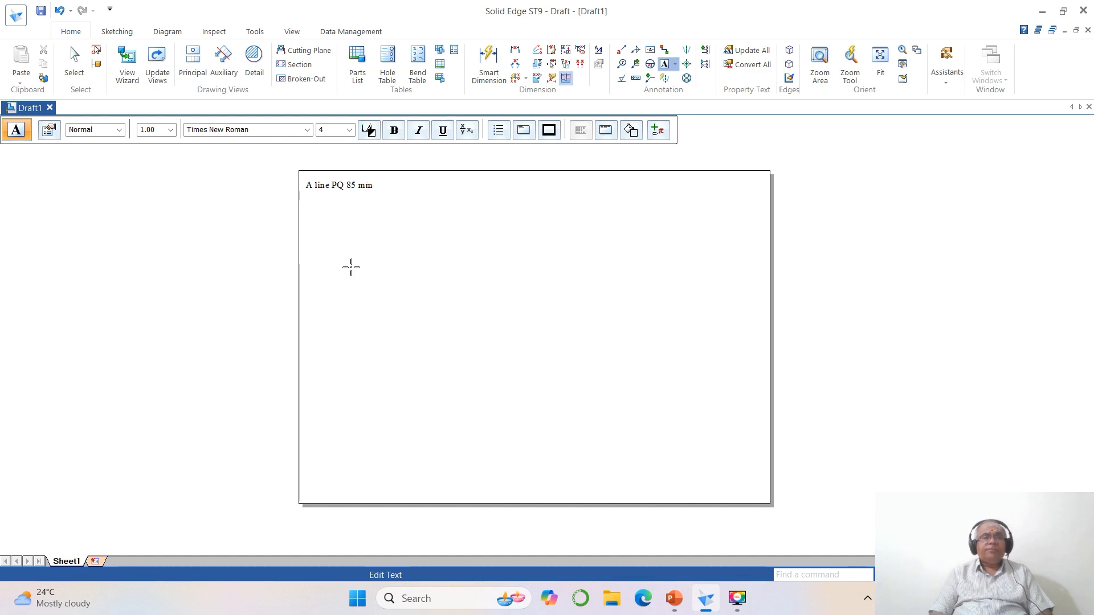
type(" long")
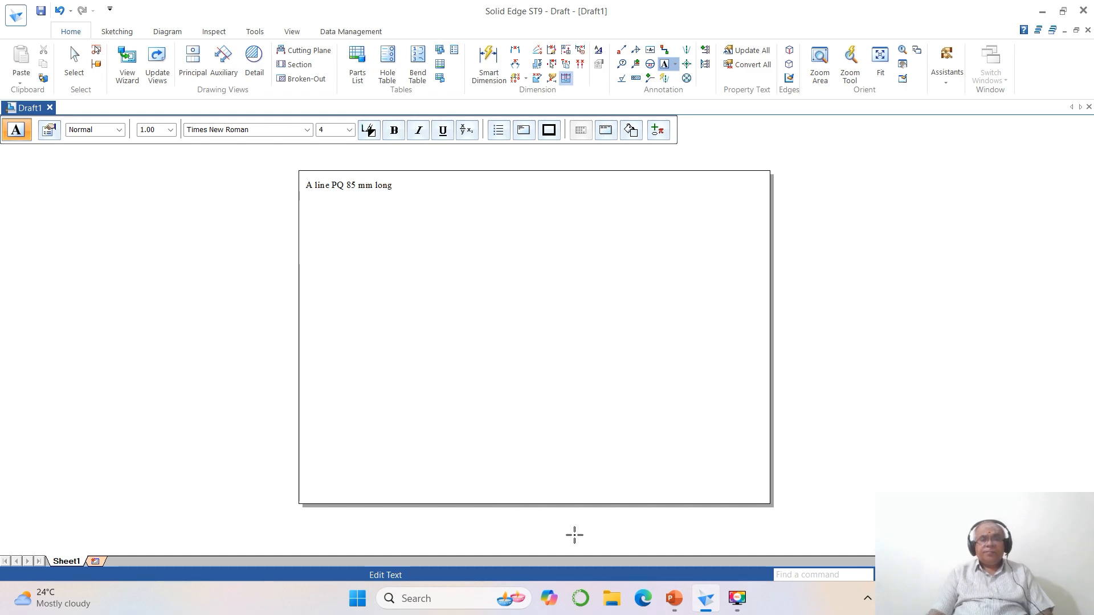
- Consult the PowerPoint slide and continue the Solid Edge note with "has its end P 10 mm above HP and 15 mm infront of VP."
left_click(673, 604)
left_click(674, 605)
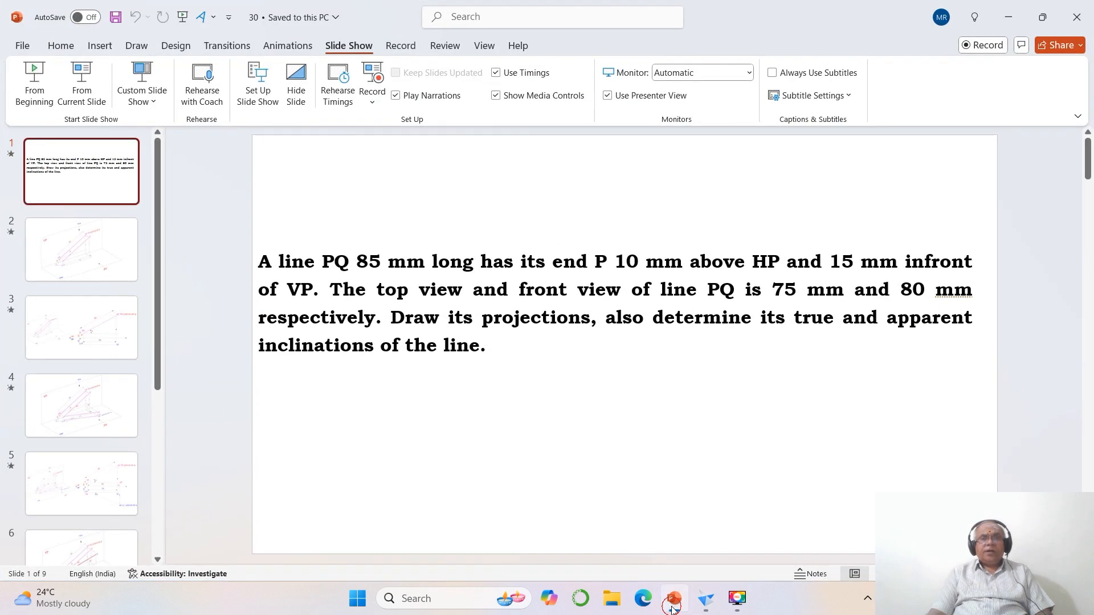
type("has its end P")
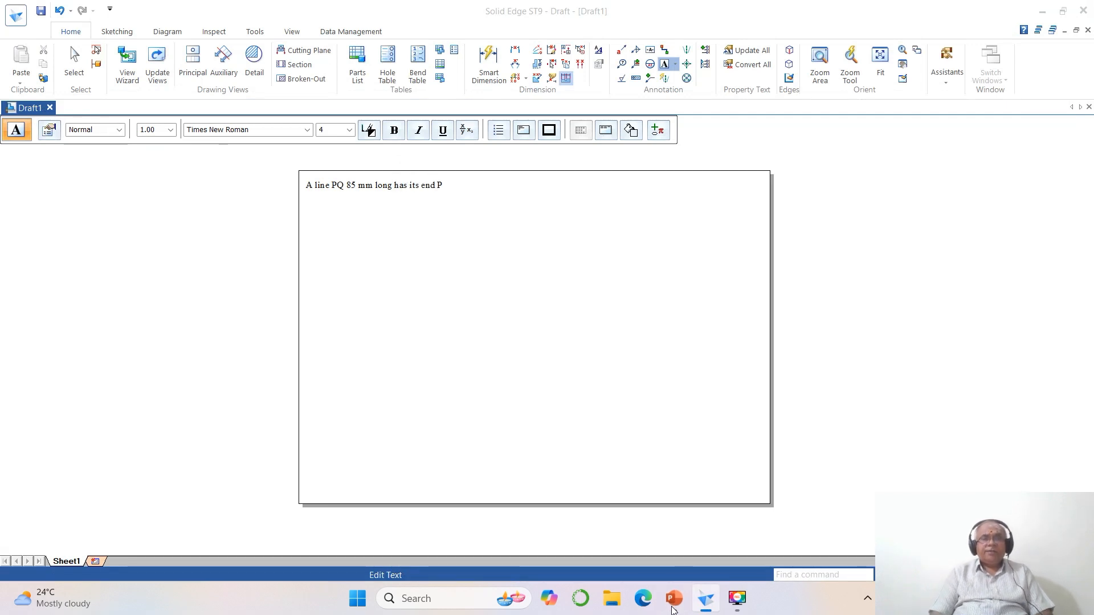
type(" 10 mm above HP and")
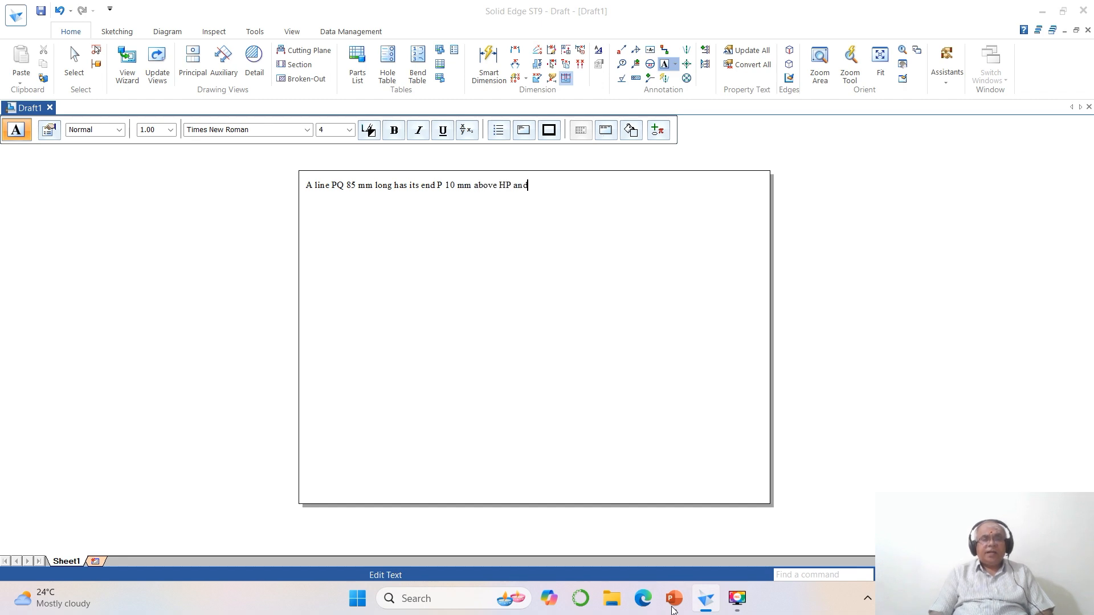
type(" 15 mm in")
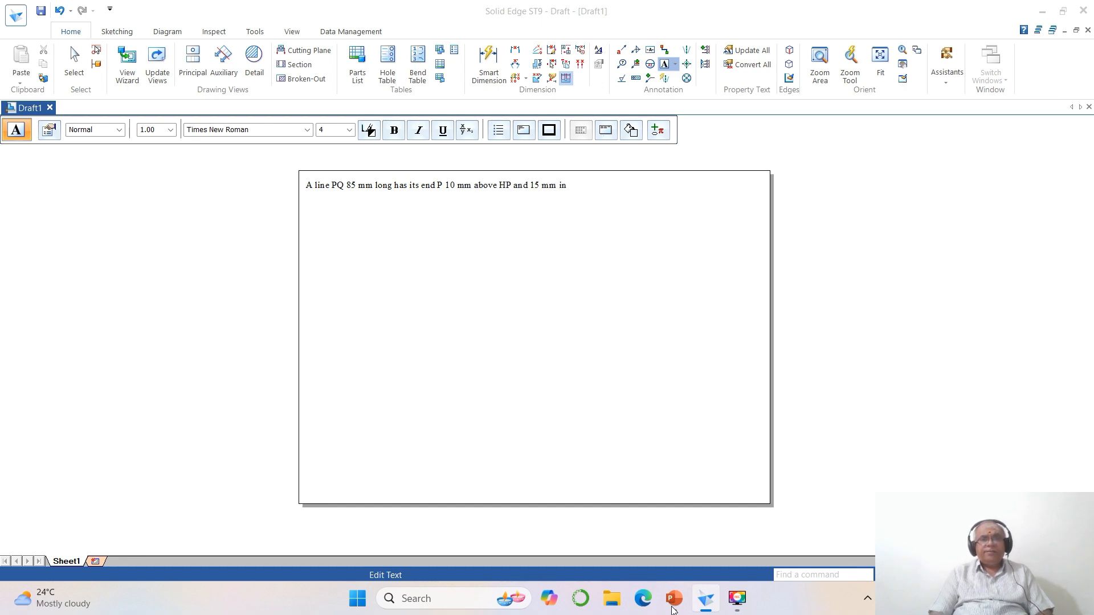
type("front of VP.")
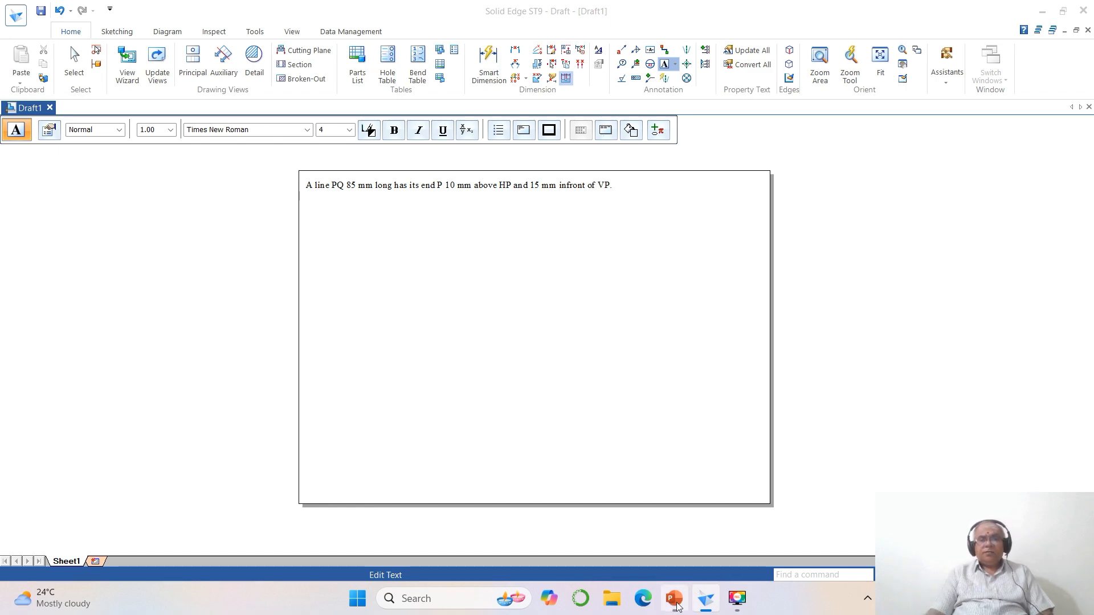
- Reread the PowerPoint problem statement and extend the Solid Edge note with "The top view and front view of line PQ", ending its first line there
left_click(675, 604)
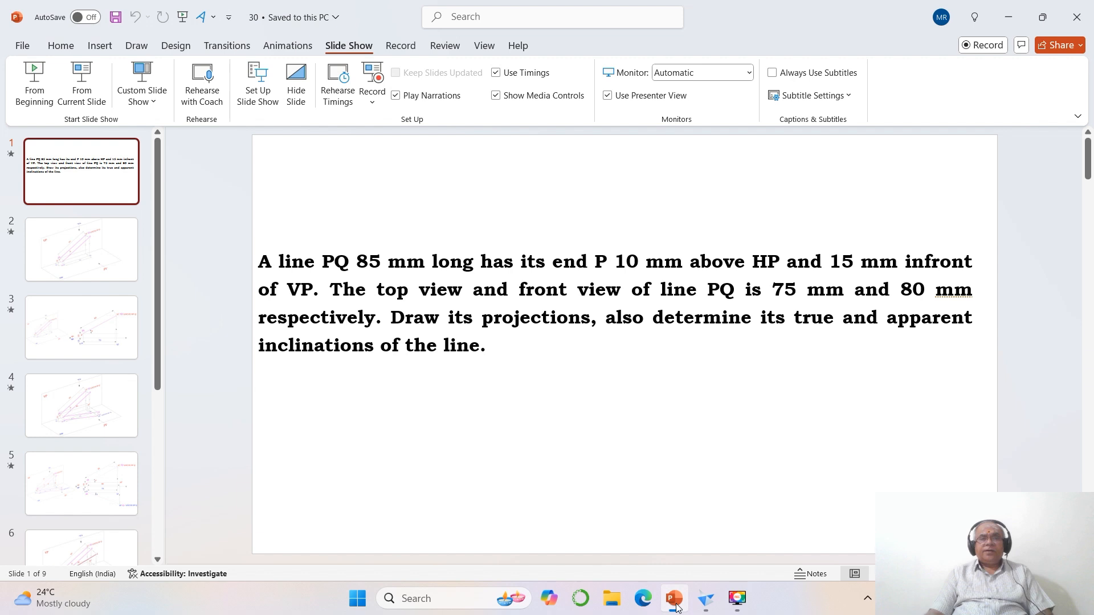
mouse_move(711, 607)
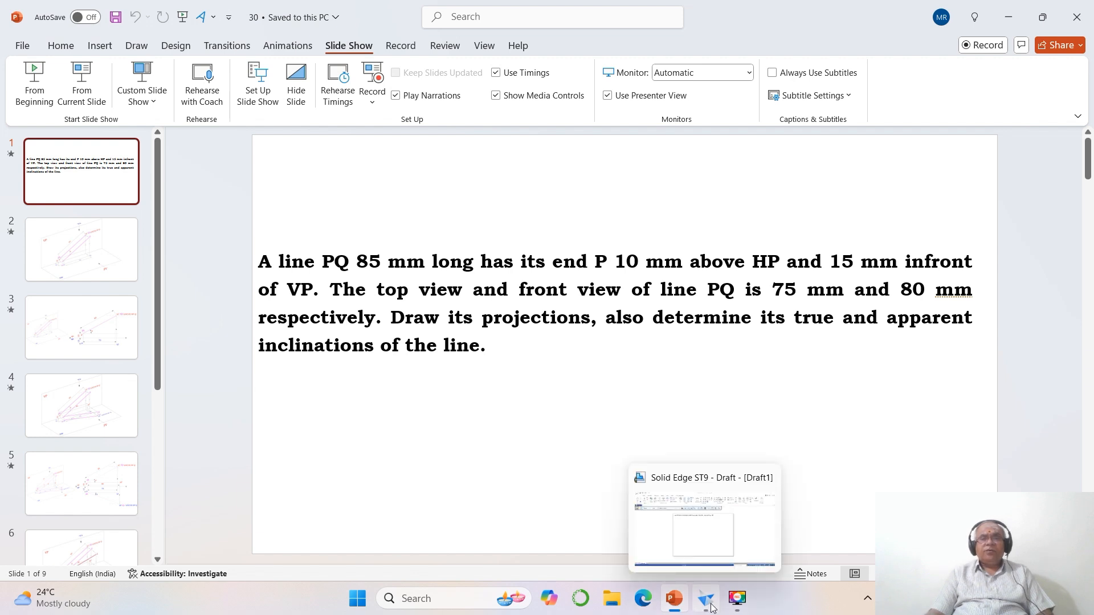
left_click(712, 608)
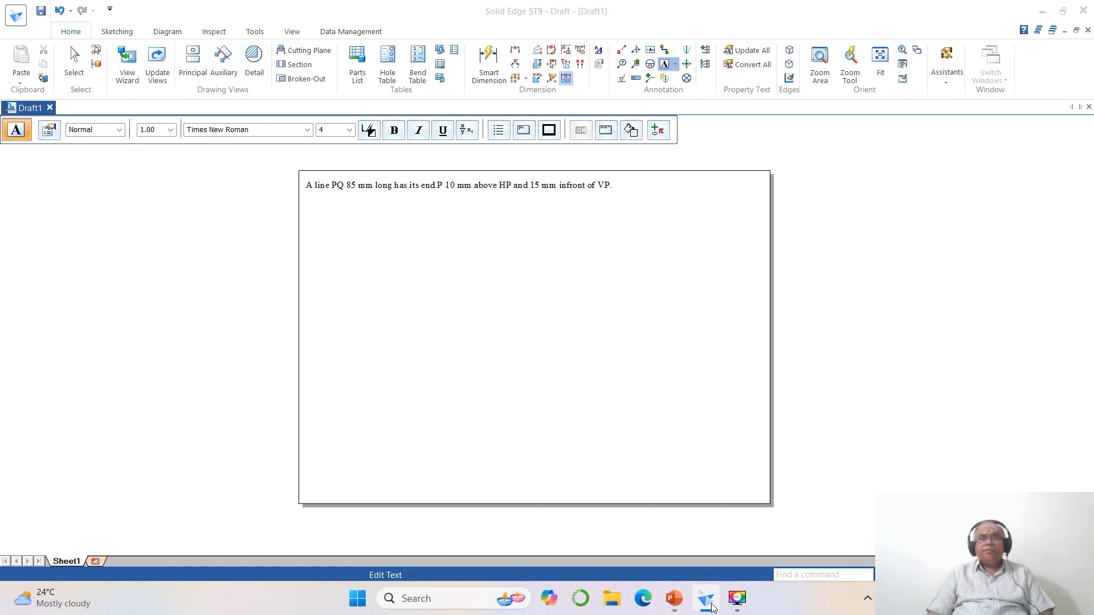
type("The ")
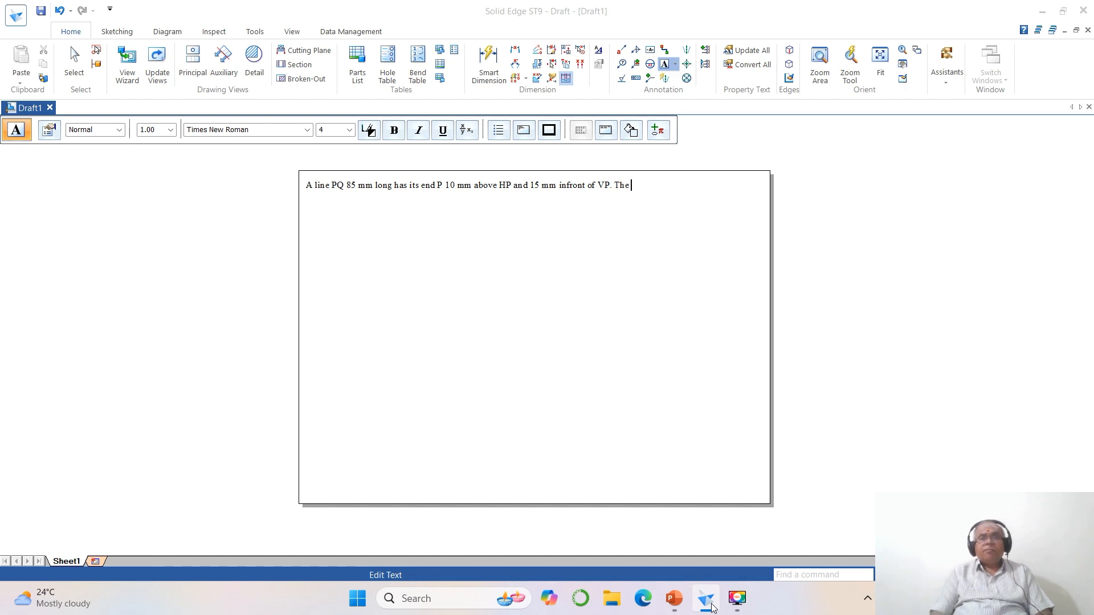
type("top view and front view of")
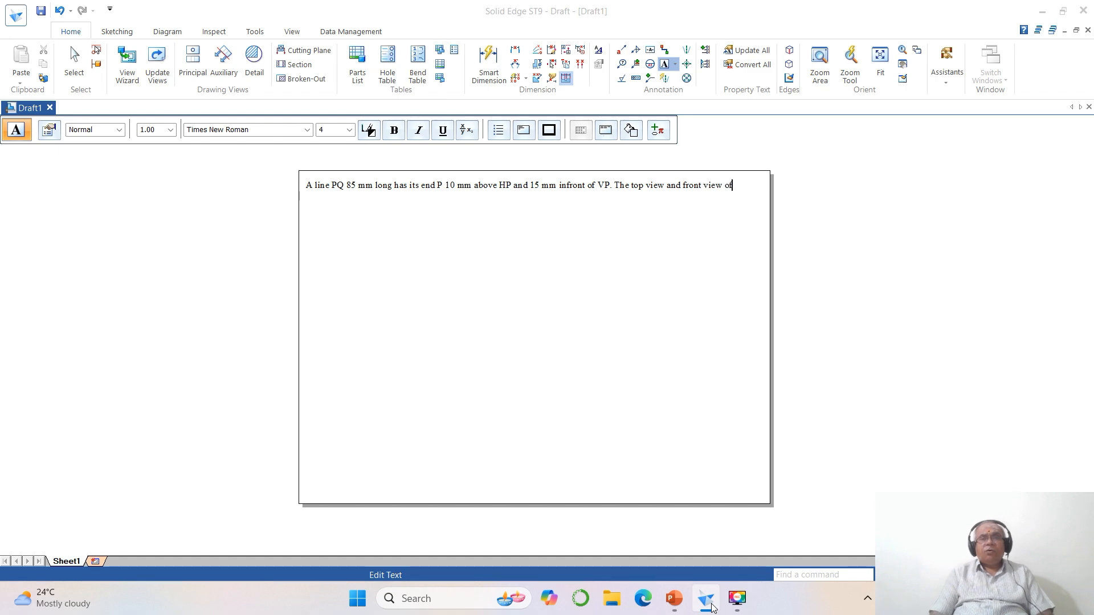
key("alt+Tab")
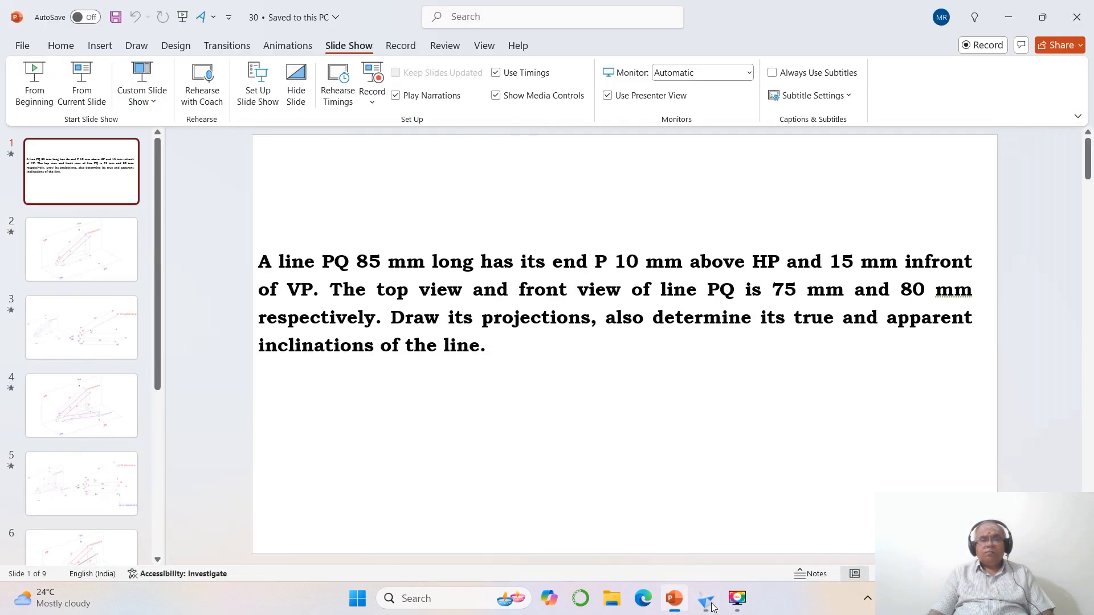
left_click(713, 608)
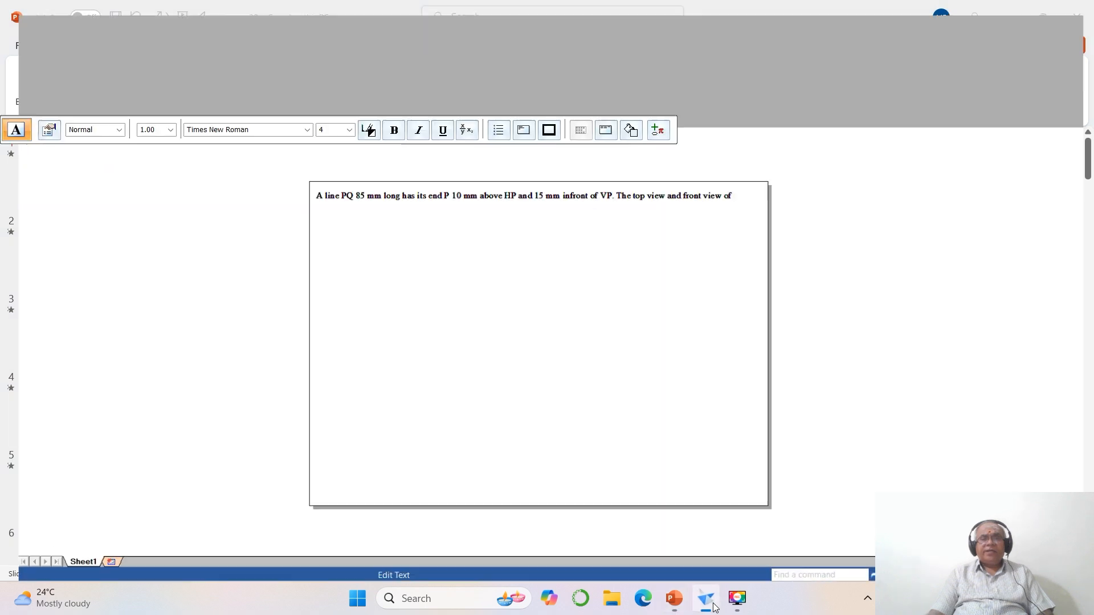
type("ont view of line")
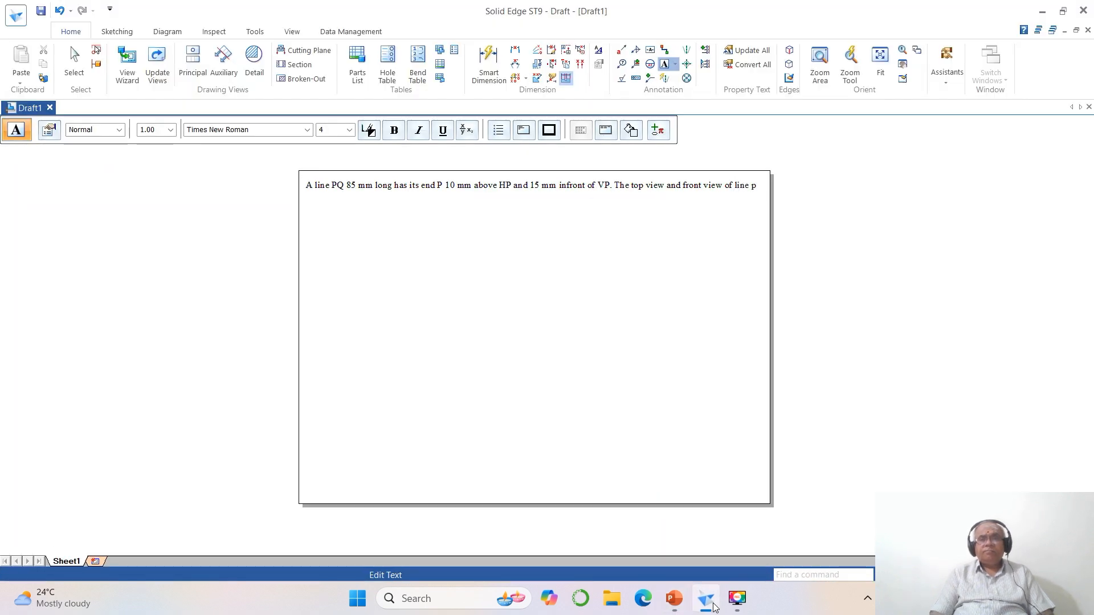
type(" P")
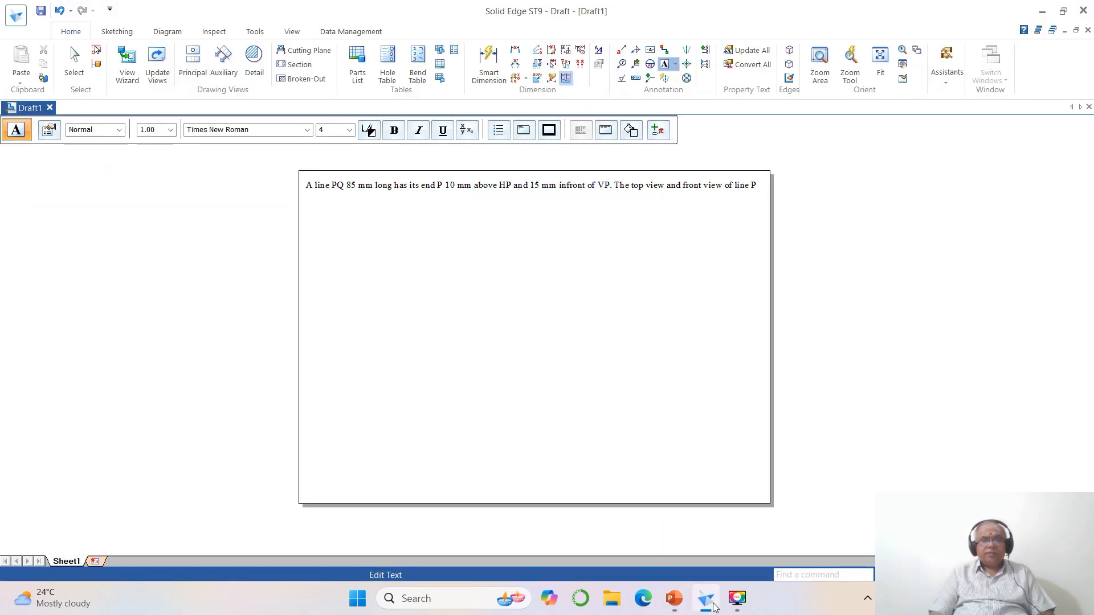
type("Q")
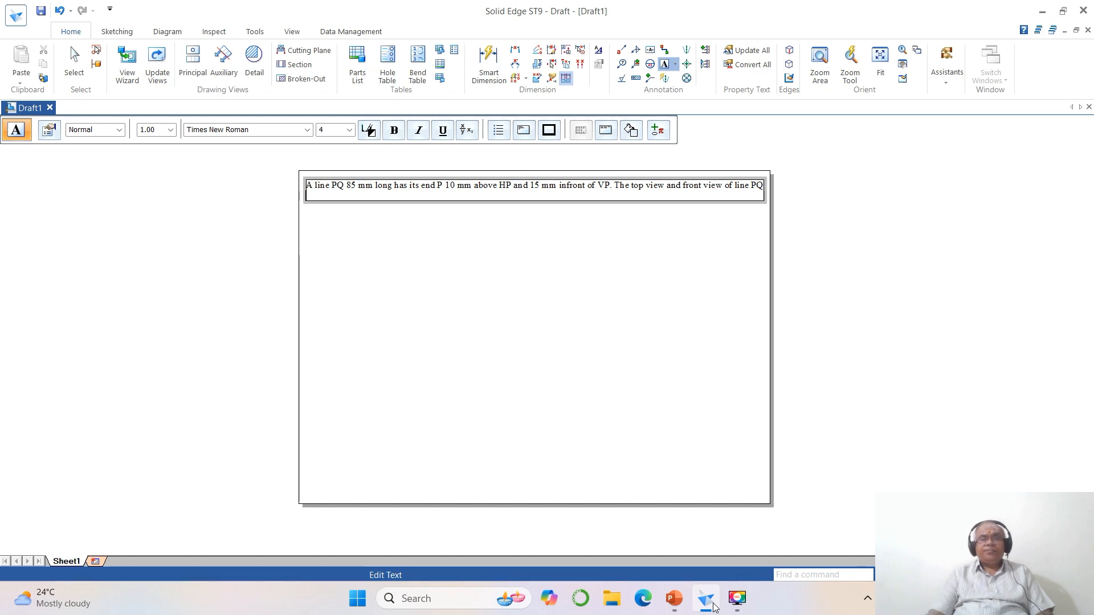
- Check the PowerPoint problem statement and continue the Solid Edge note's second line with "is 75 and 80 mm respectively."
left_click(681, 607)
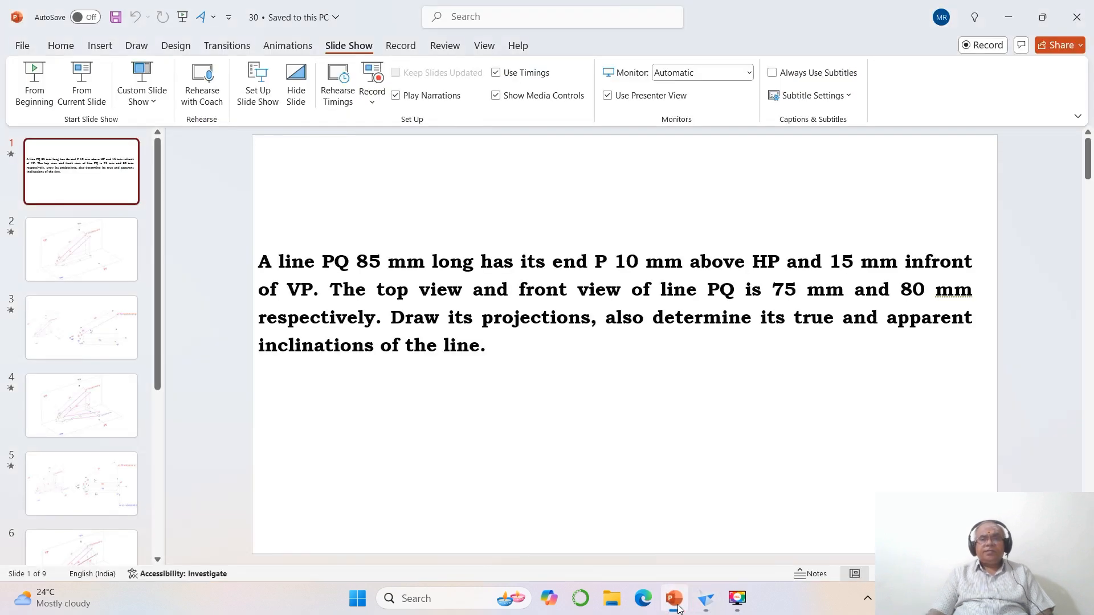
left_click(678, 609)
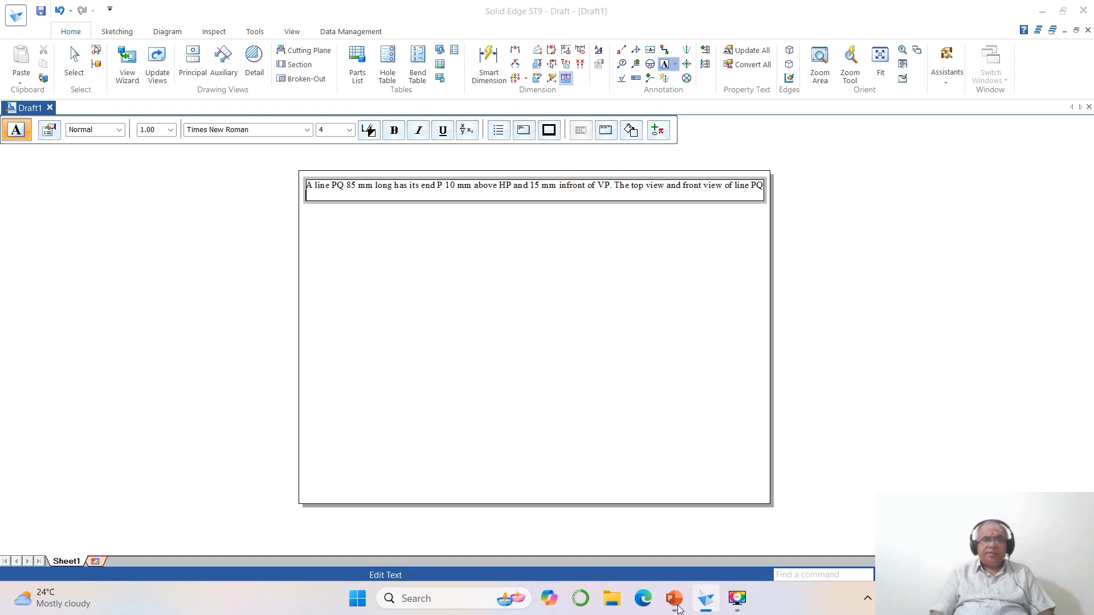
type("is 75 ")
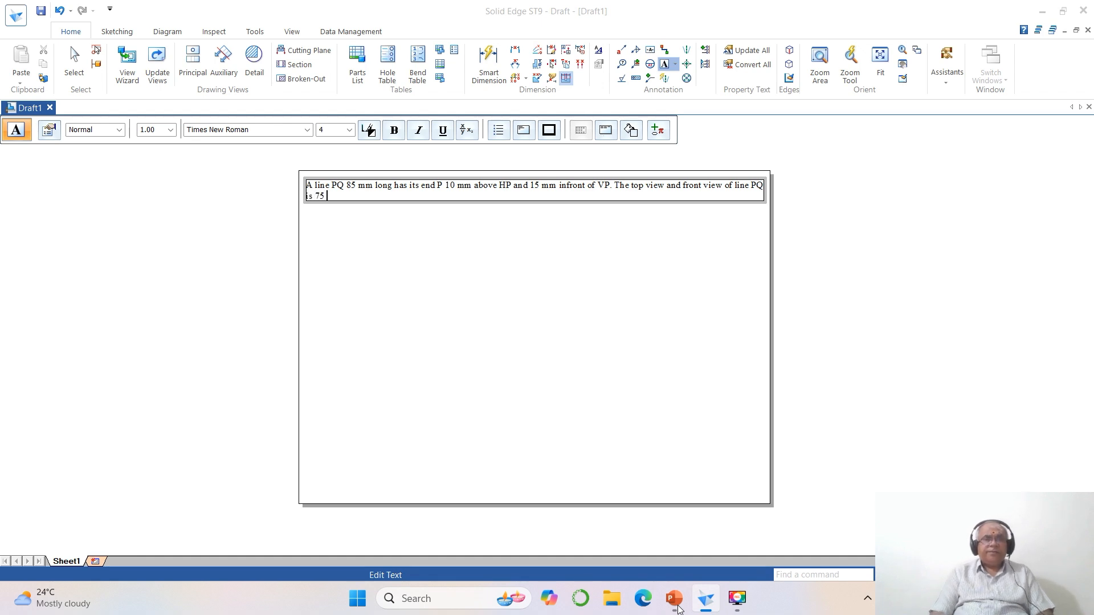
type("and 80 mm")
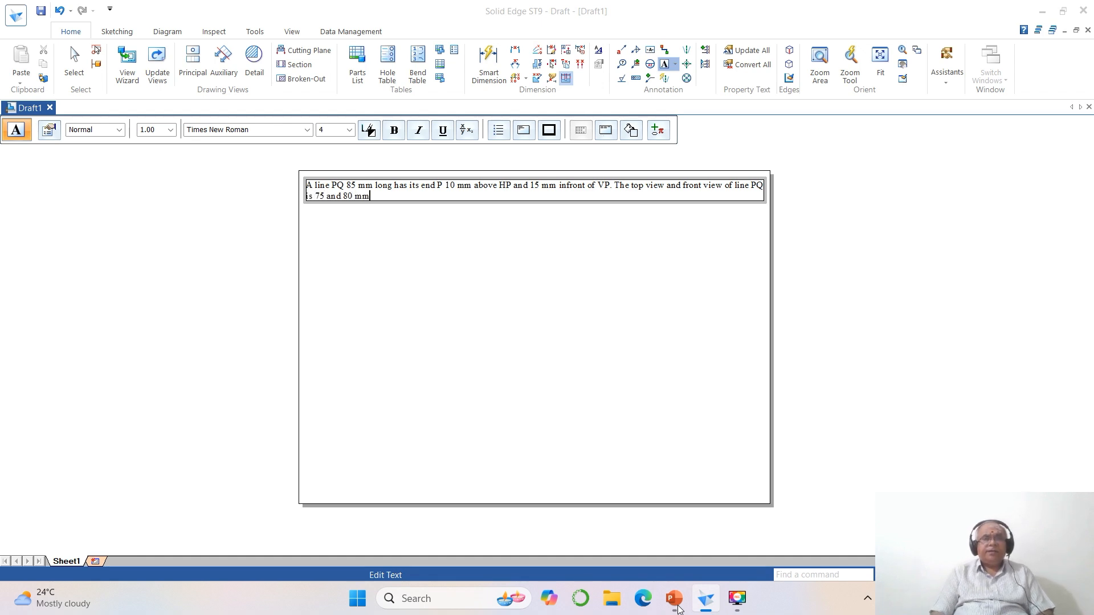
type(" respectivel")
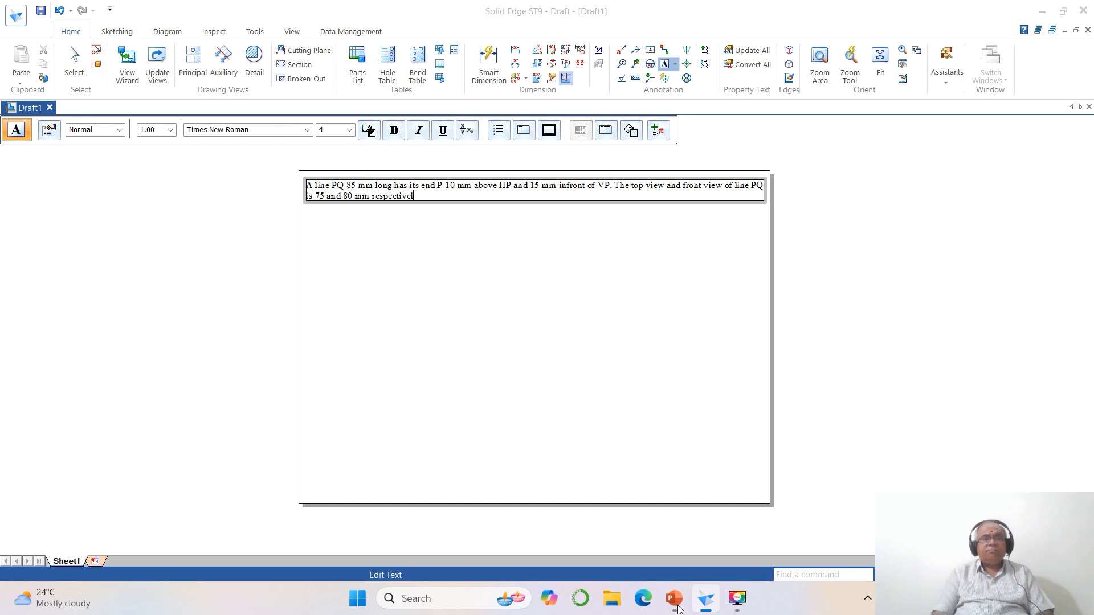
type("y.")
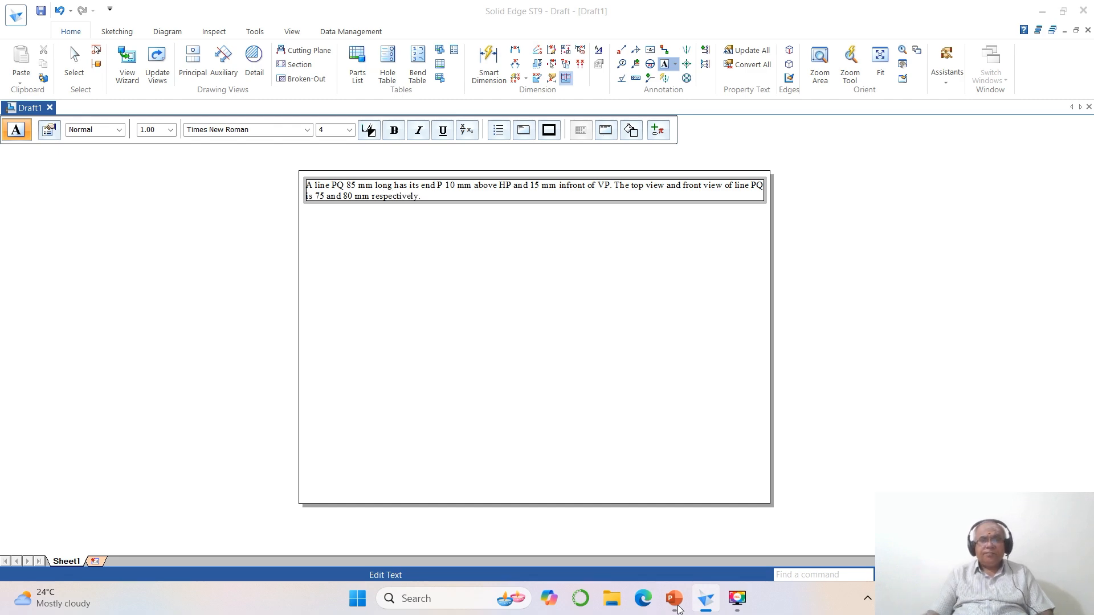
- Consult the PowerPoint slide again and add "Draw its projections," to the Solid Edge note
left_click(678, 610)
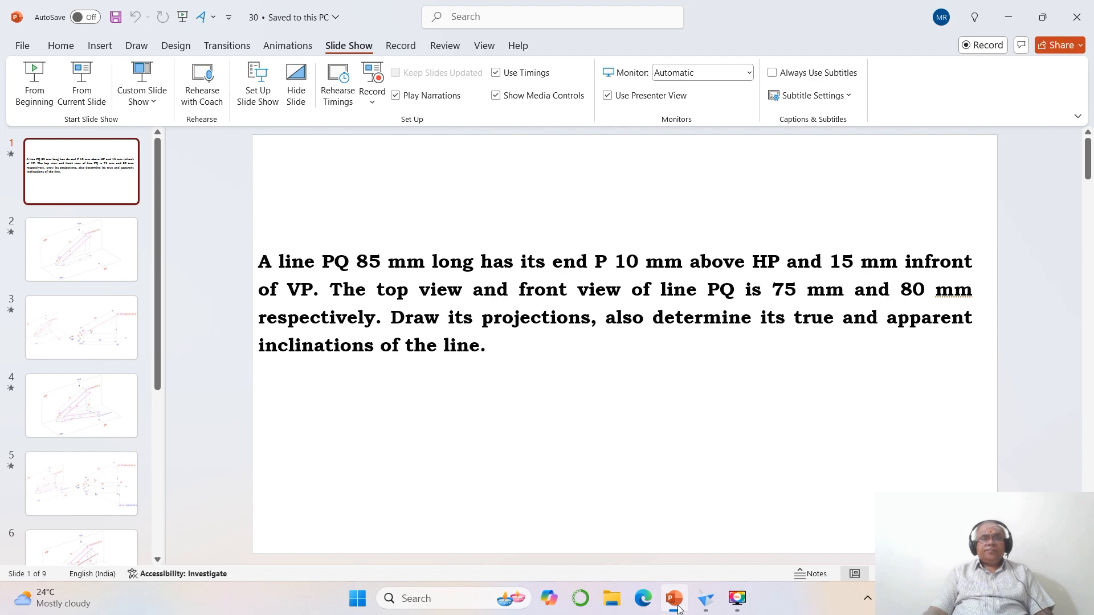
left_click(679, 609)
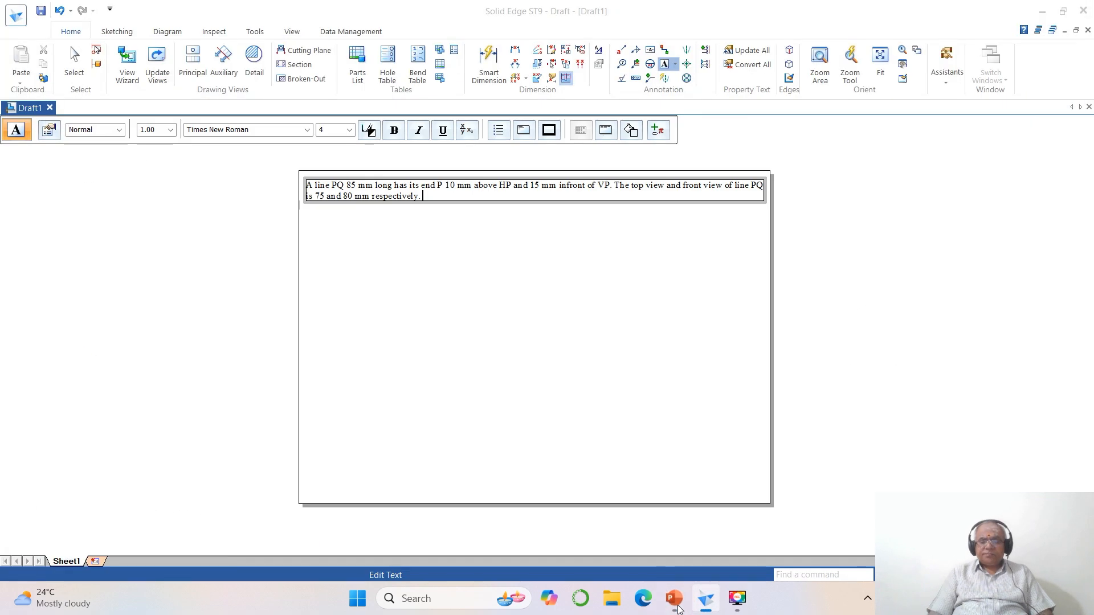
type("Draw its")
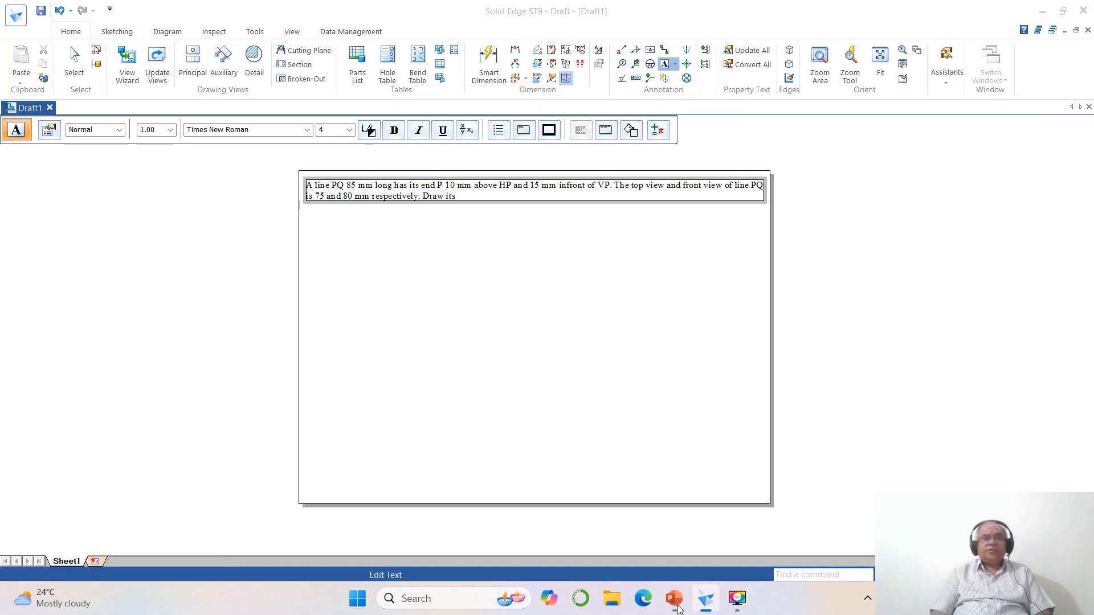
type(" projections,")
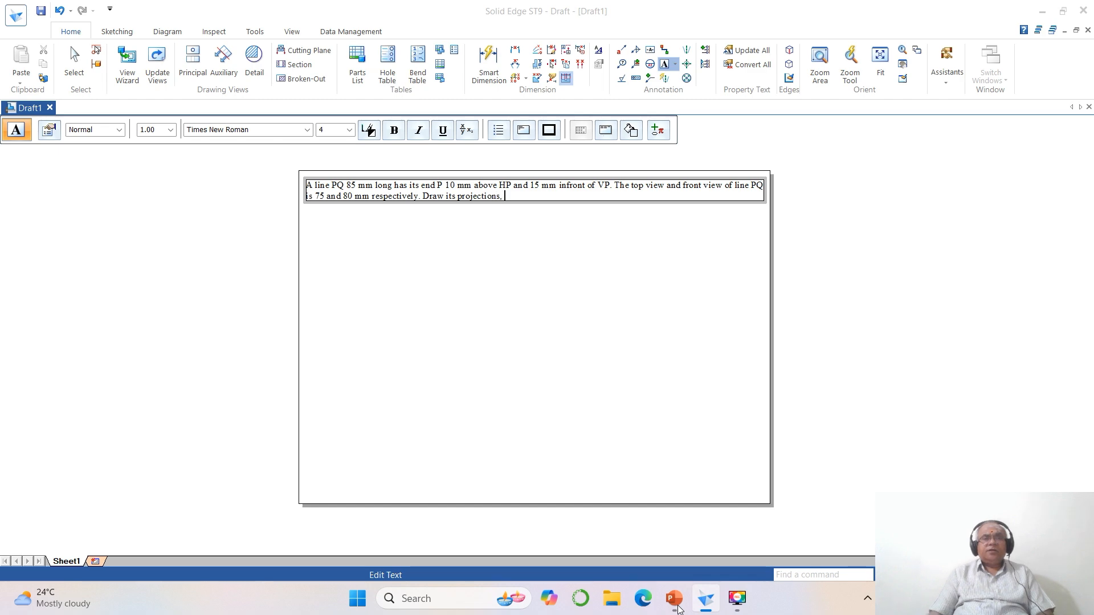
- Complete the Solid Edge note with "also determine true and apparent inclinations." and review the problem statement in PowerPoint before returning to the draft
left_click(674, 599)
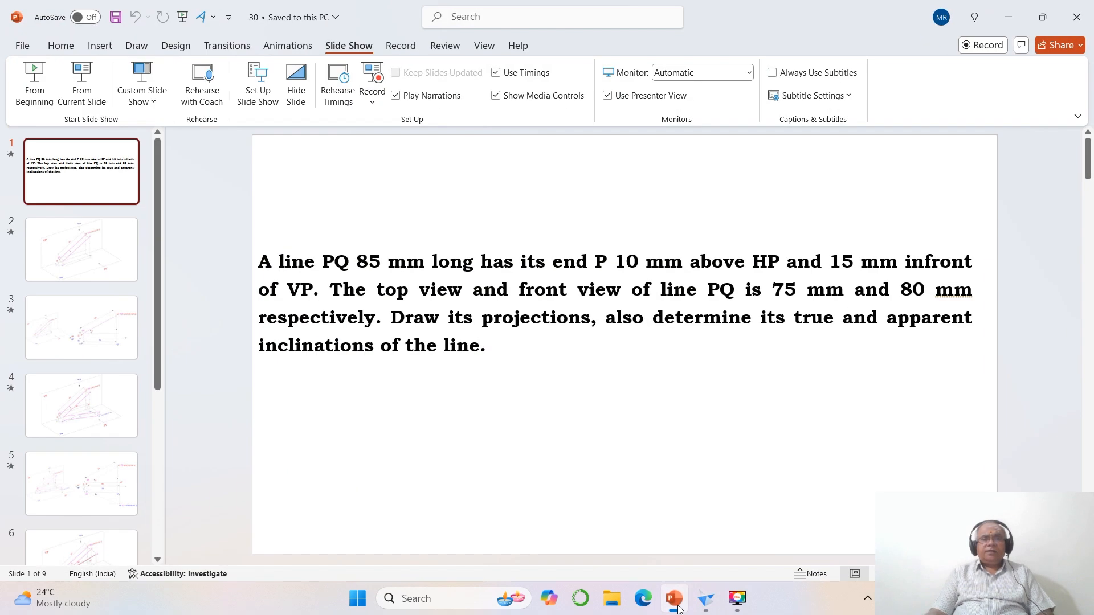
left_click(678, 609)
type(",")
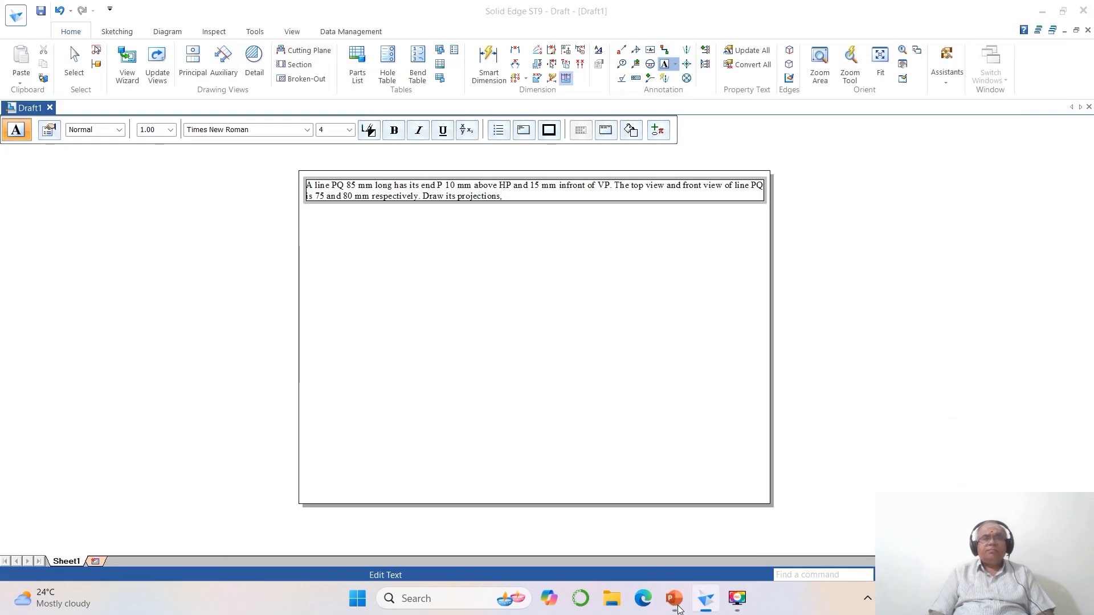
type(" also deter")
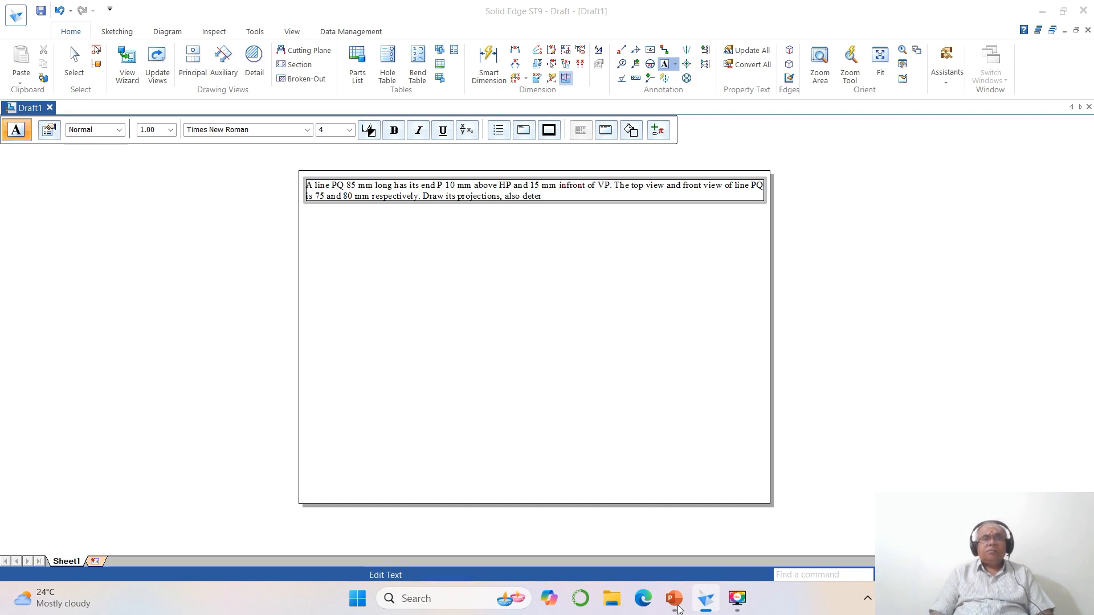
type("mine true and")
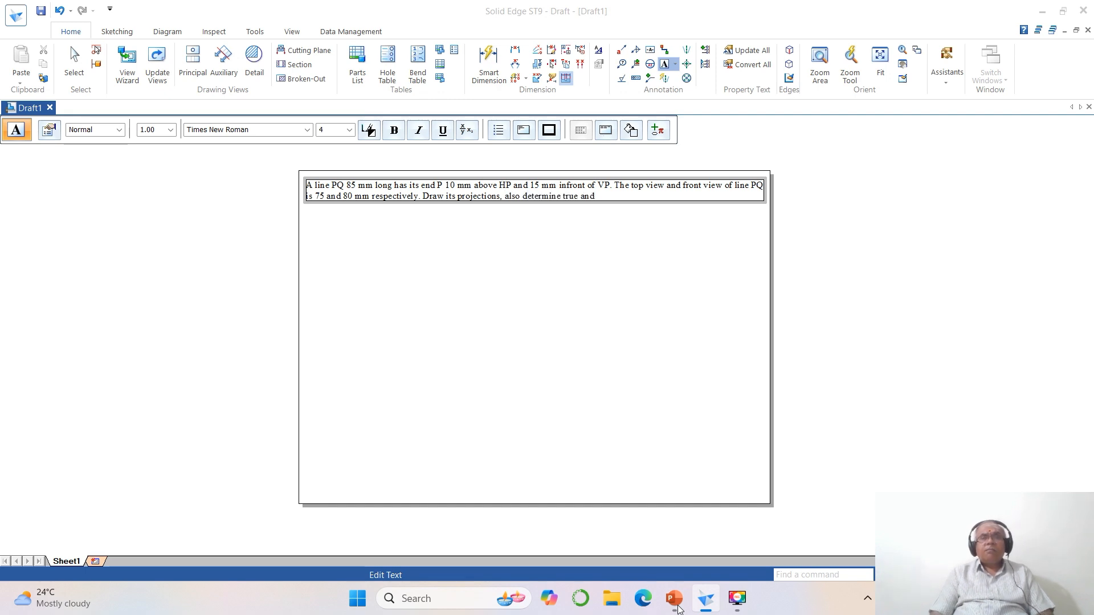
type(" appa")
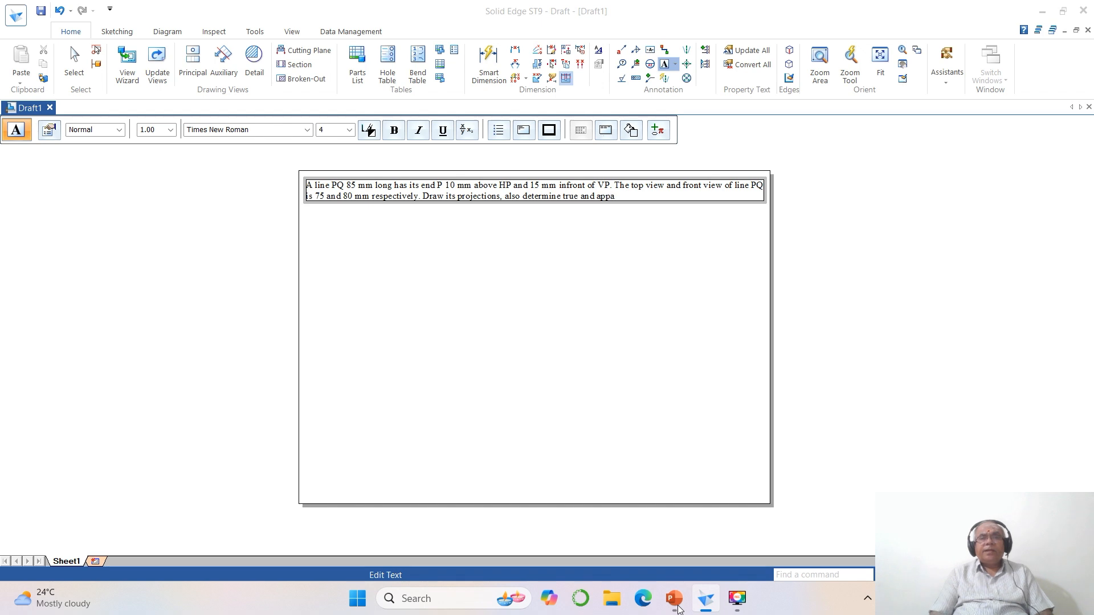
type("rent inclinations.")
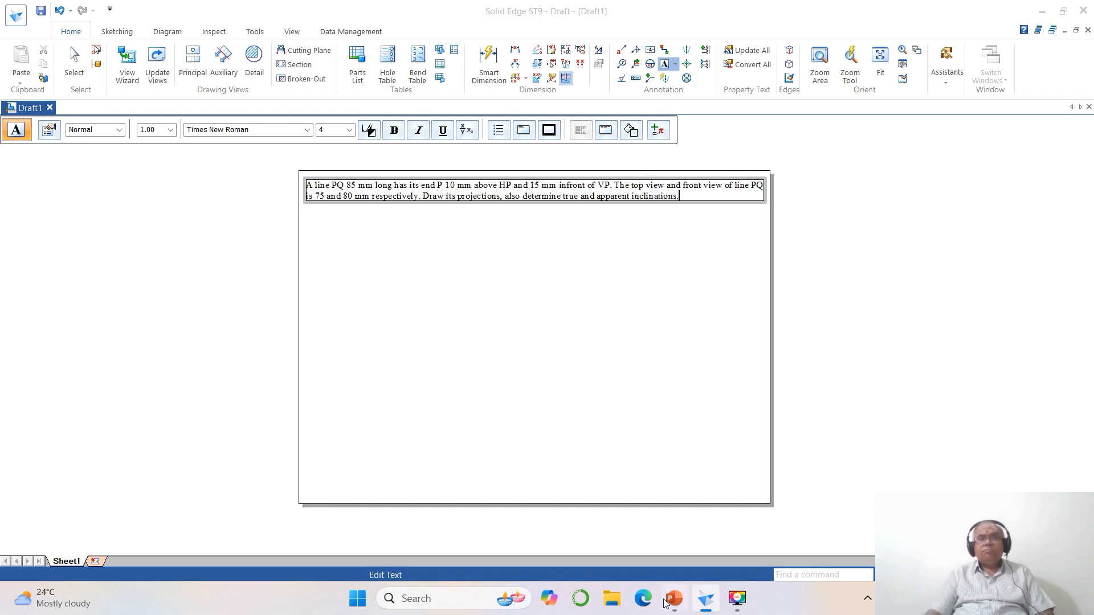
left_click(486, 394)
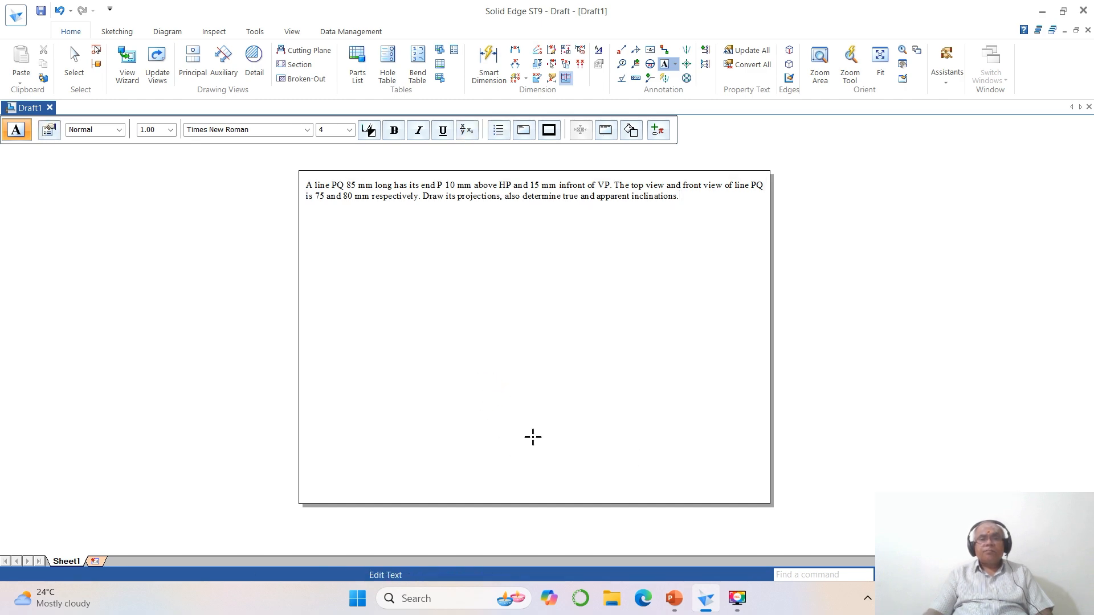
left_click(672, 598)
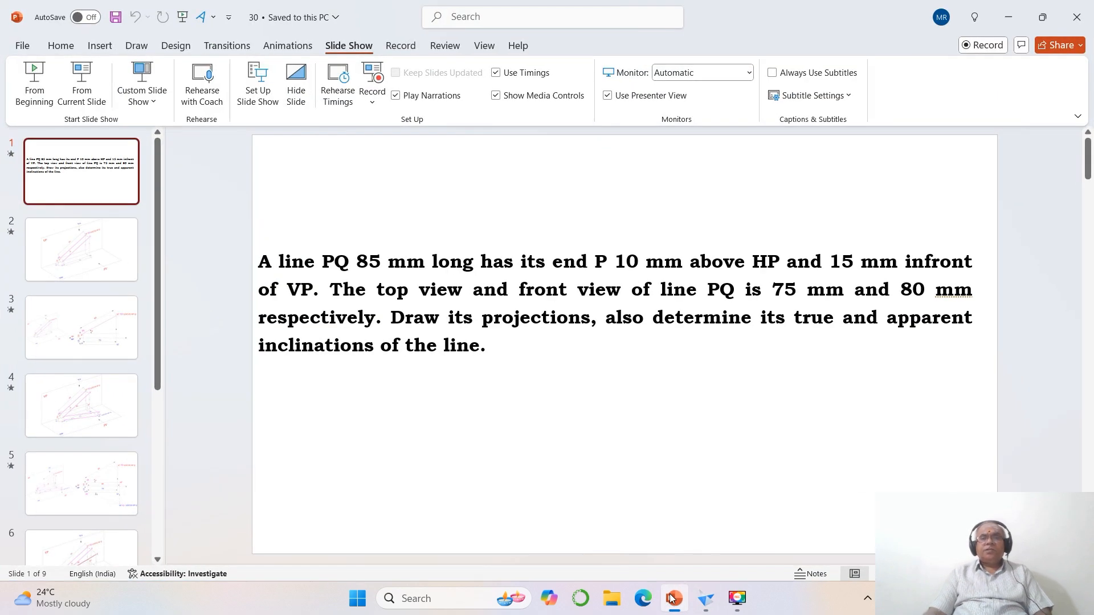
left_click(708, 597)
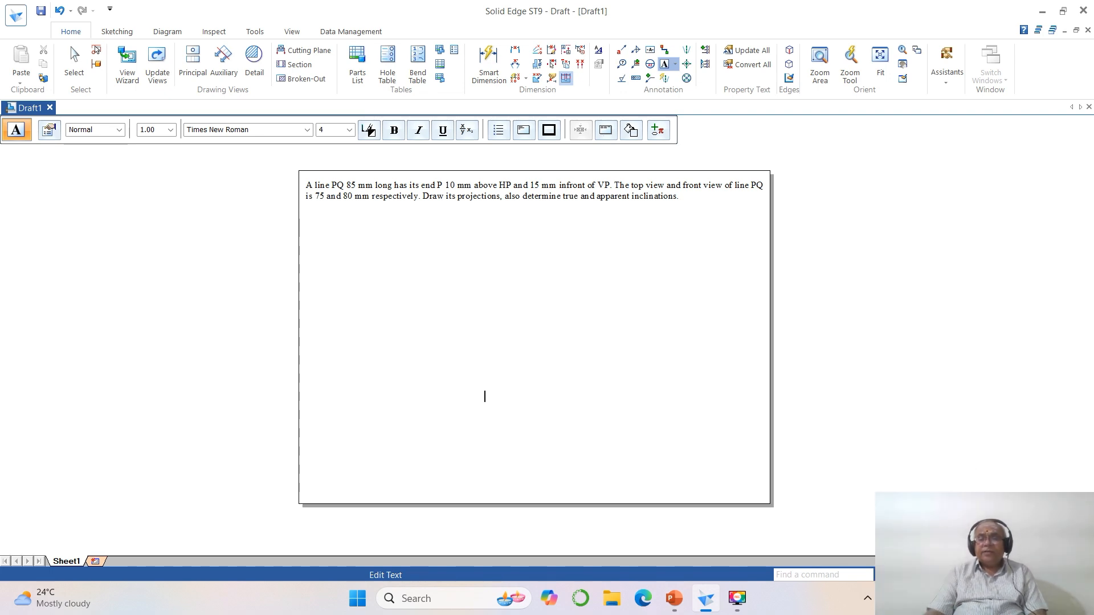
- Zoom in on the sheet and set IntelliSketch to recognize endpoints and intersections, with point-on-element recognition turned off
left_click(819, 62)
left_click(270, 152)
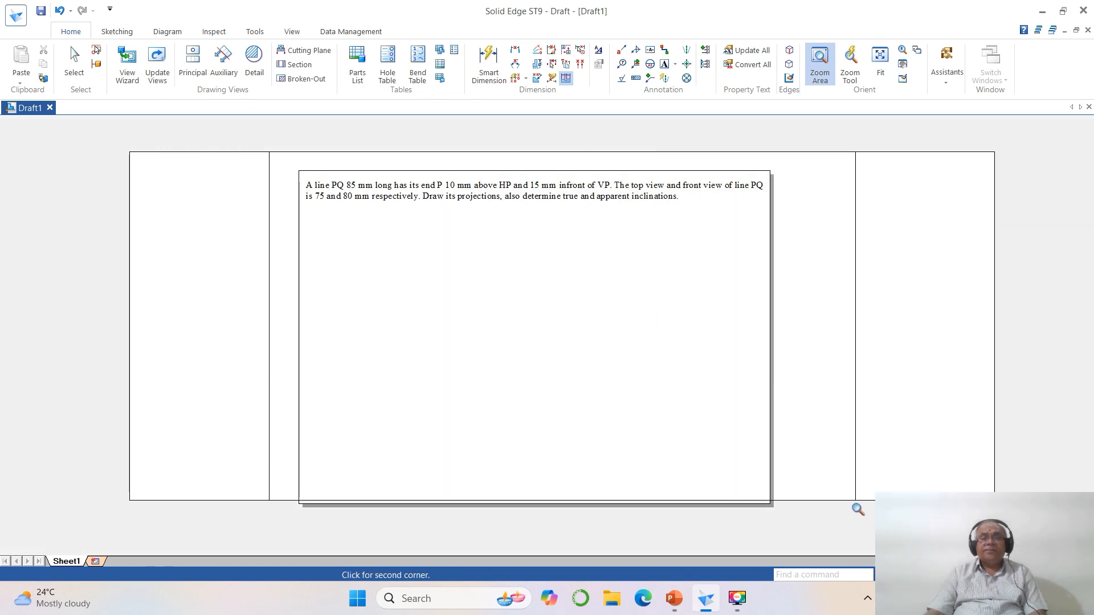
left_click(858, 509)
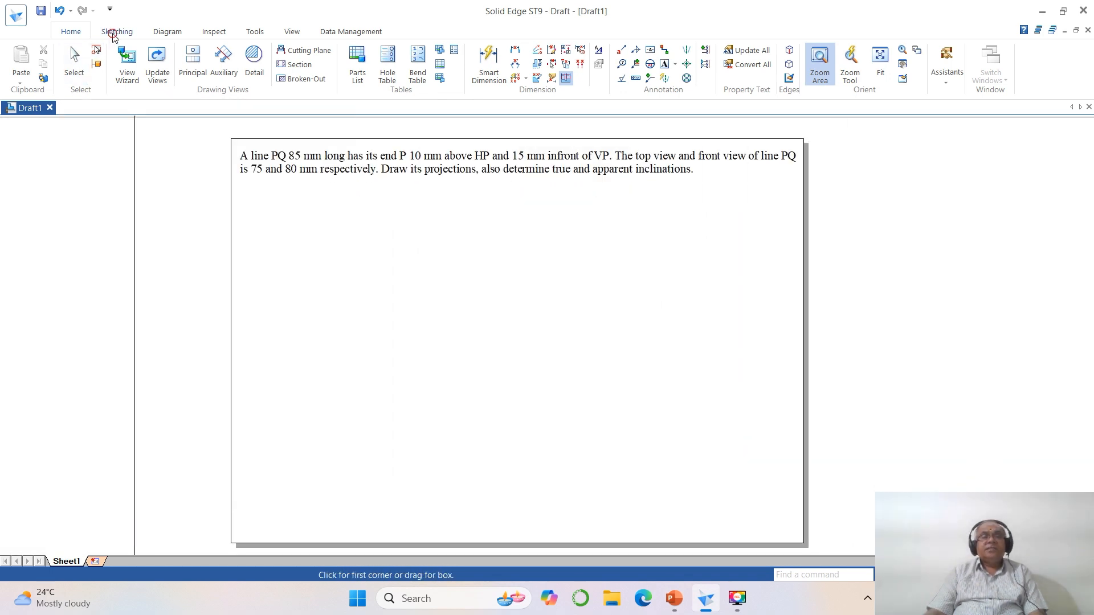
left_click(115, 32)
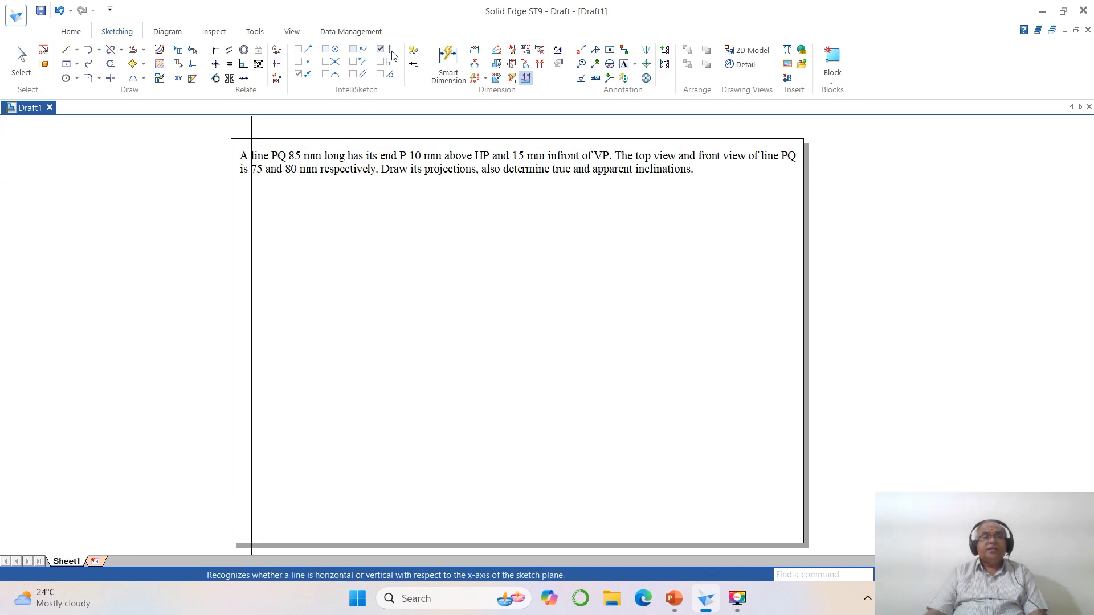
left_click(298, 76)
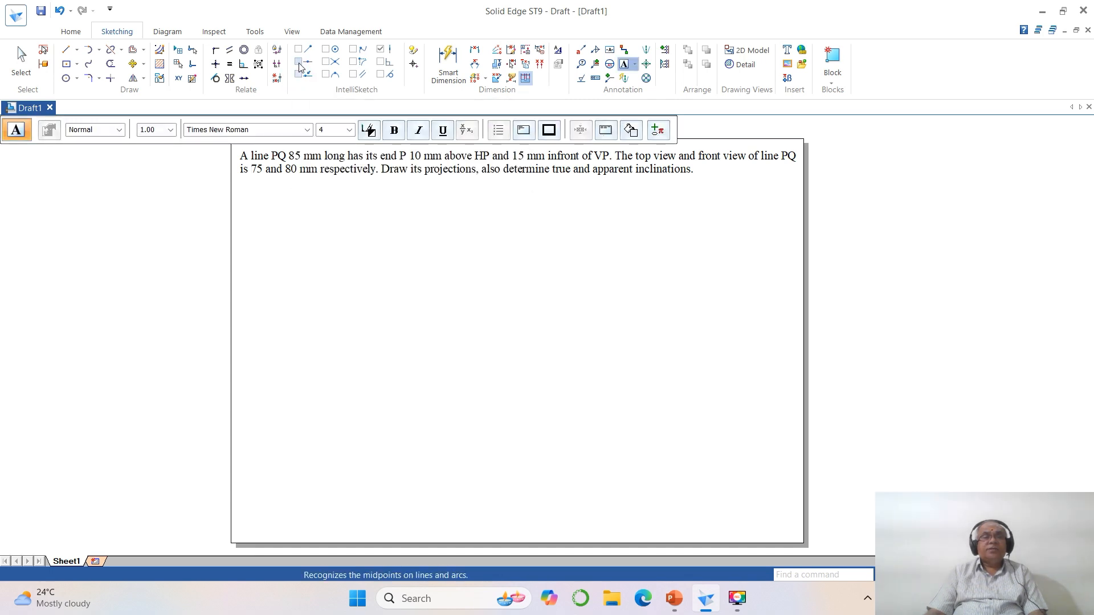
left_click(298, 49)
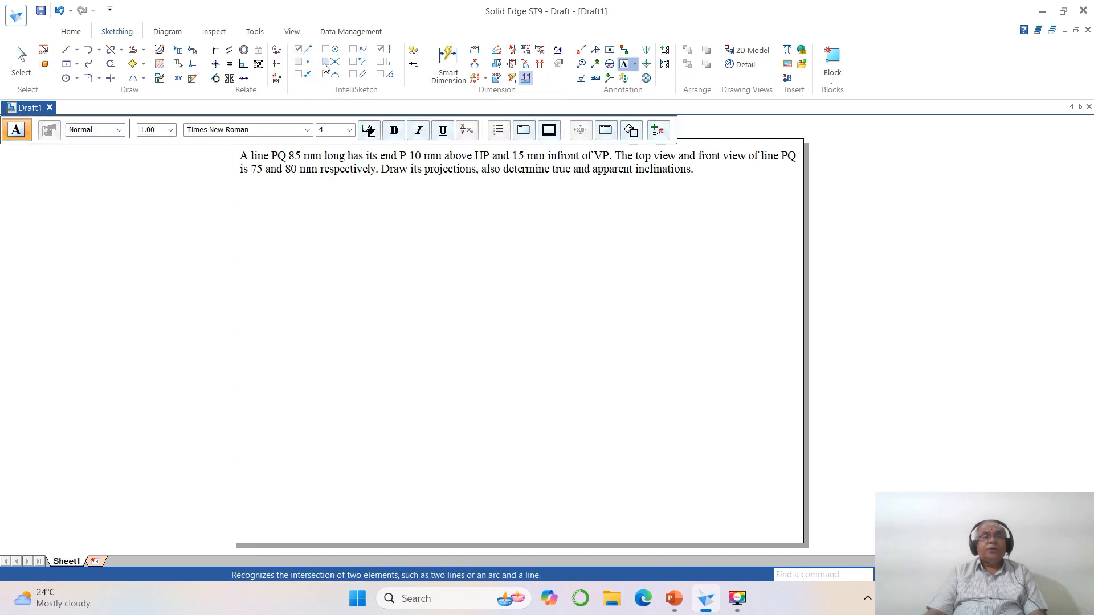
left_click(326, 62)
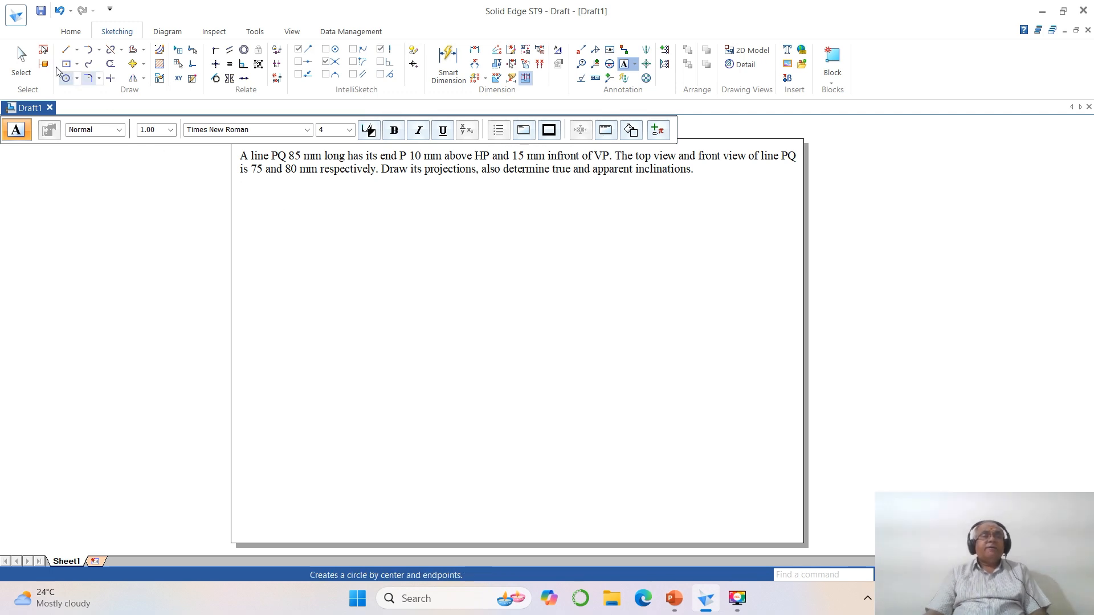
- Draw a horizontal reference line with a 0.05 mm line width across the middle of the sheet
left_click(65, 50)
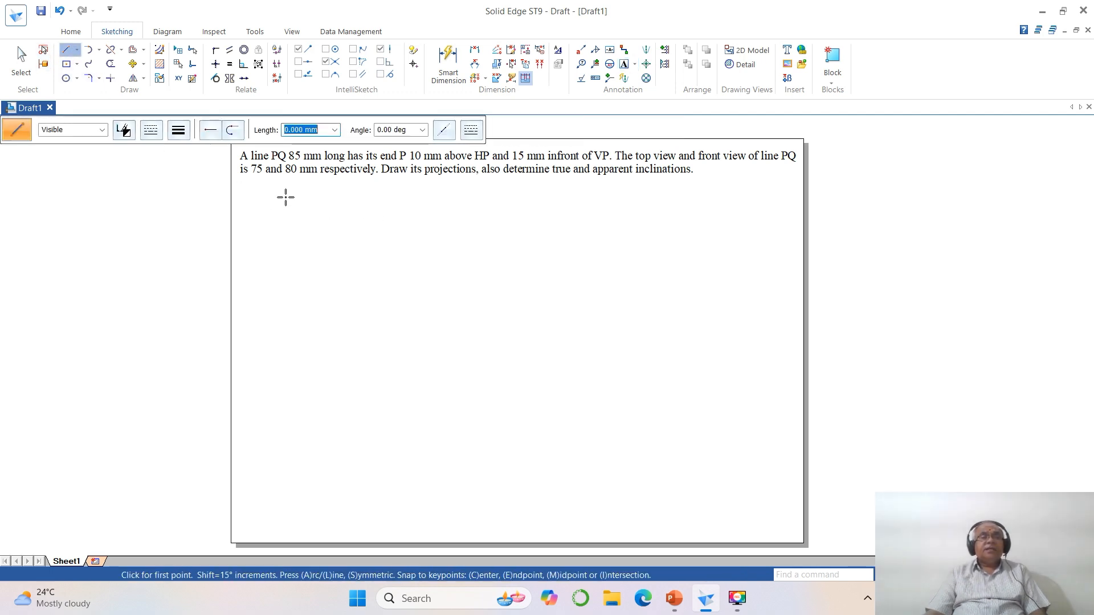
left_click(178, 135)
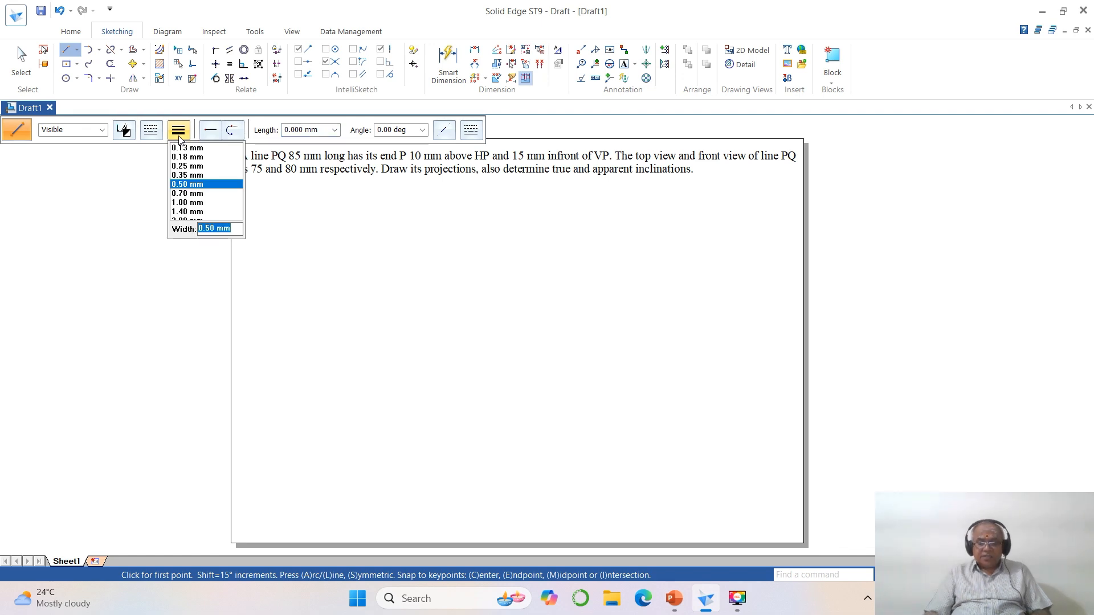
type(".05")
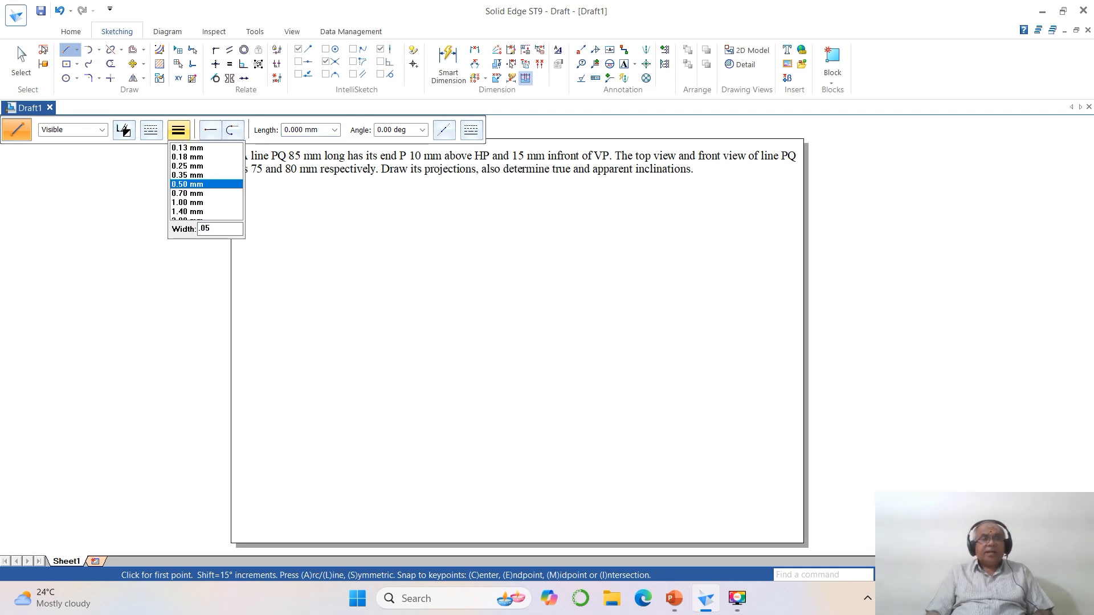
key("Return")
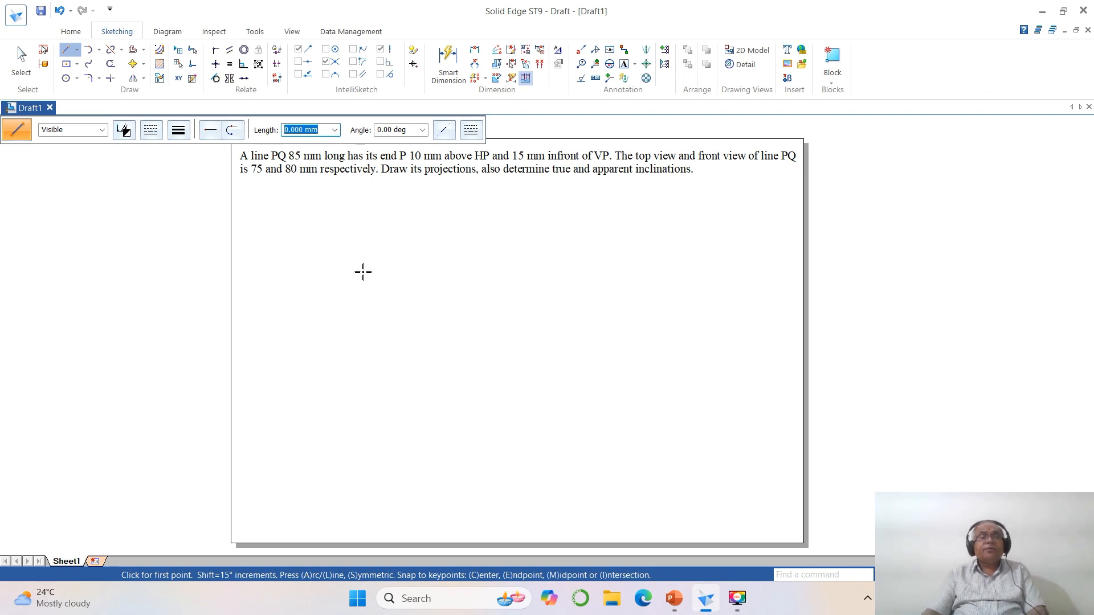
left_click(67, 51)
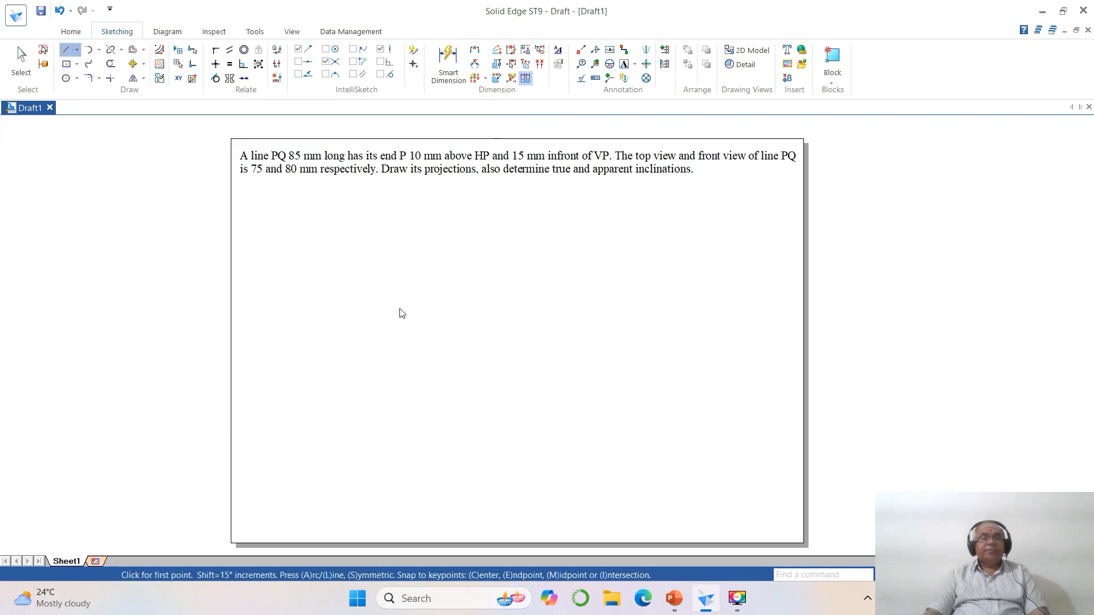
left_click(342, 349)
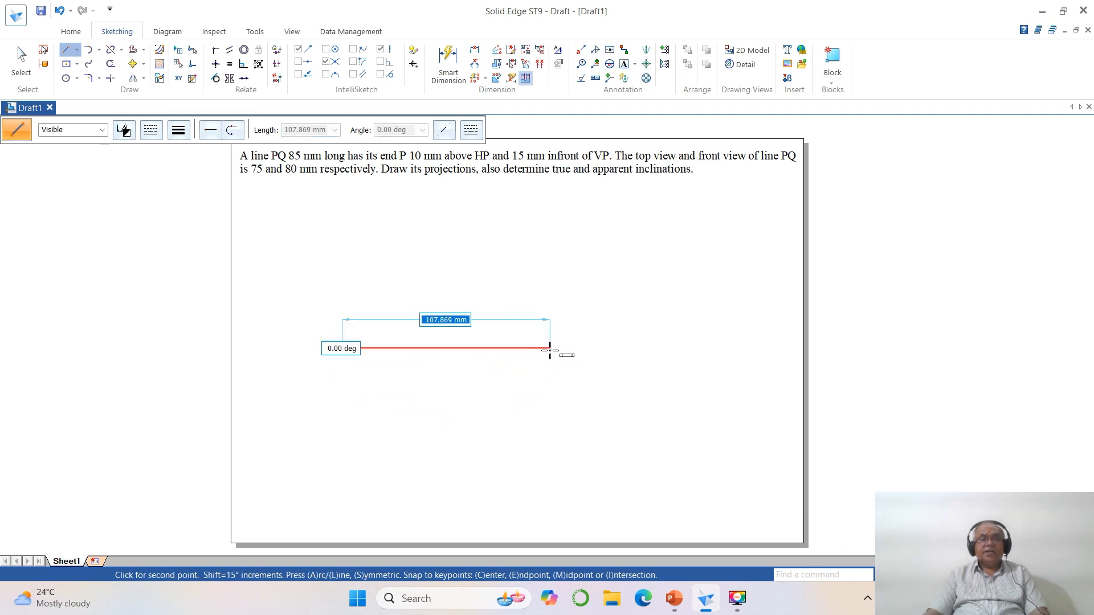
left_click(590, 348)
right_click(702, 441)
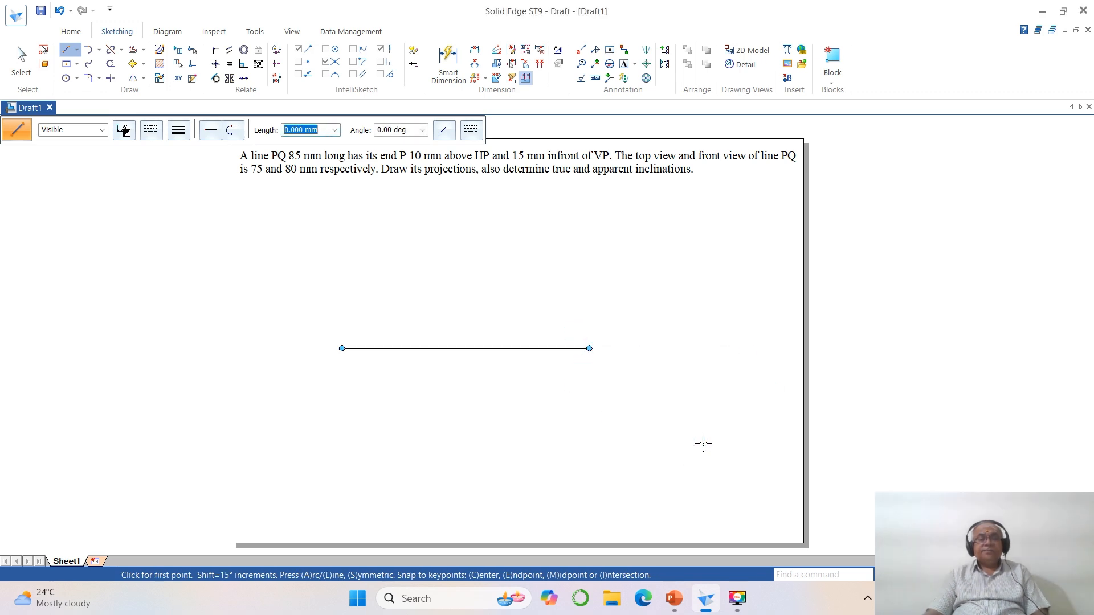
- Label the left end of the reference line "x" with text size 3
left_click(624, 64)
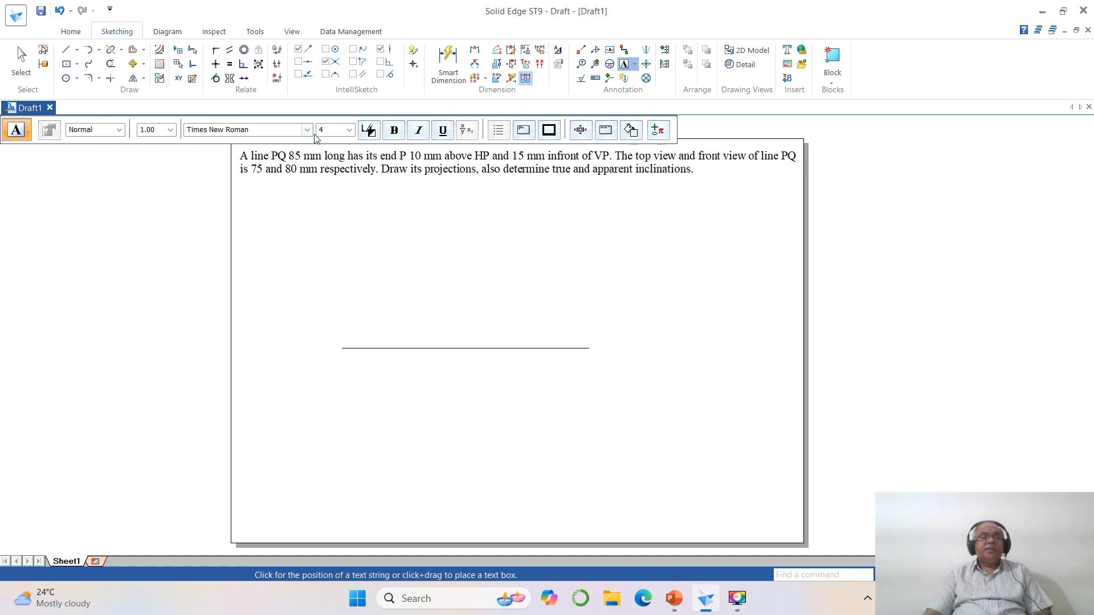
left_click(333, 131)
type("3")
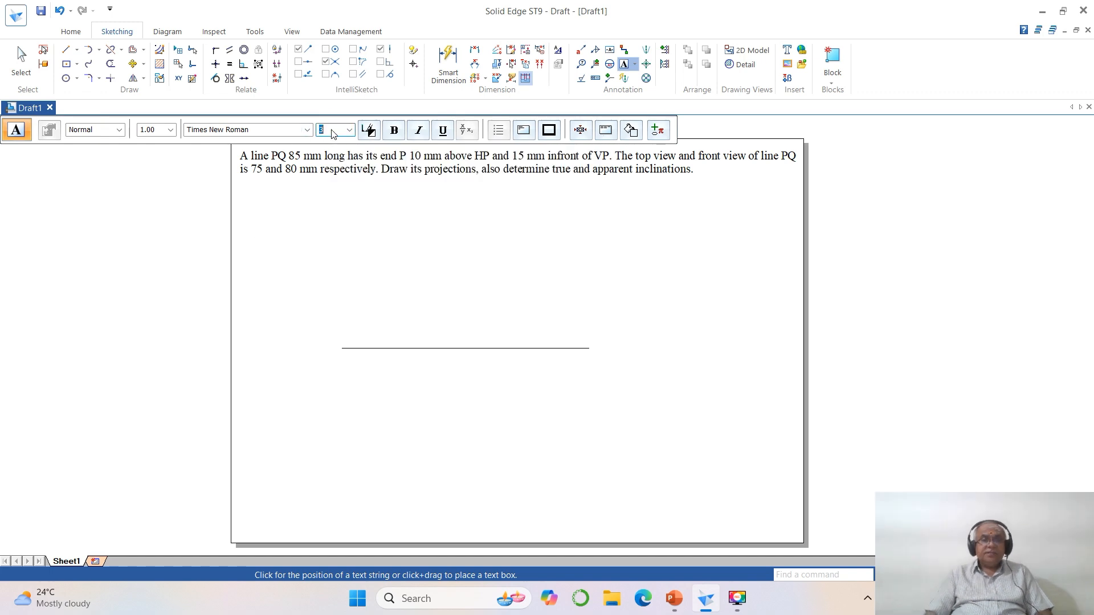
left_click(328, 347)
type("x")
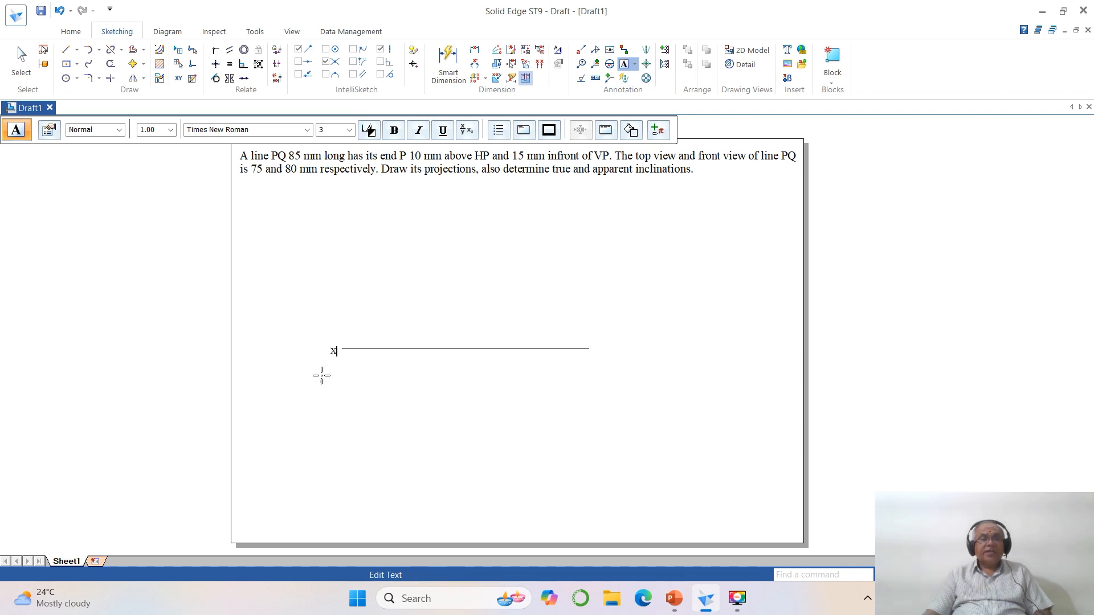
- Label the reference line's right end "Y", and mark "VP" above and "HP" below the line near its left end
left_click(594, 349)
left_click(595, 349)
type("Y")
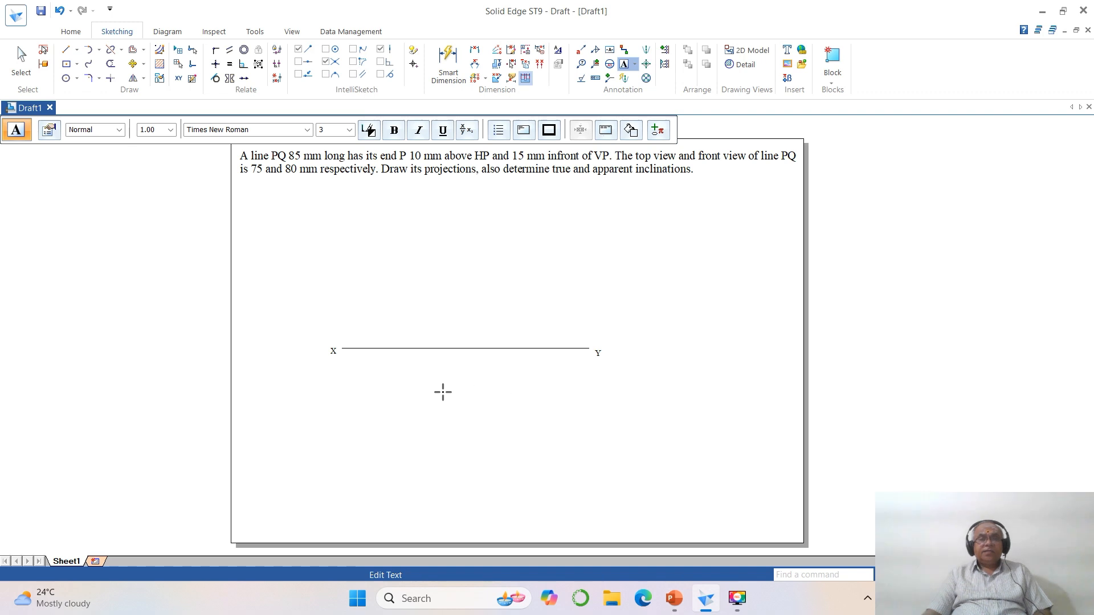
left_click(345, 340)
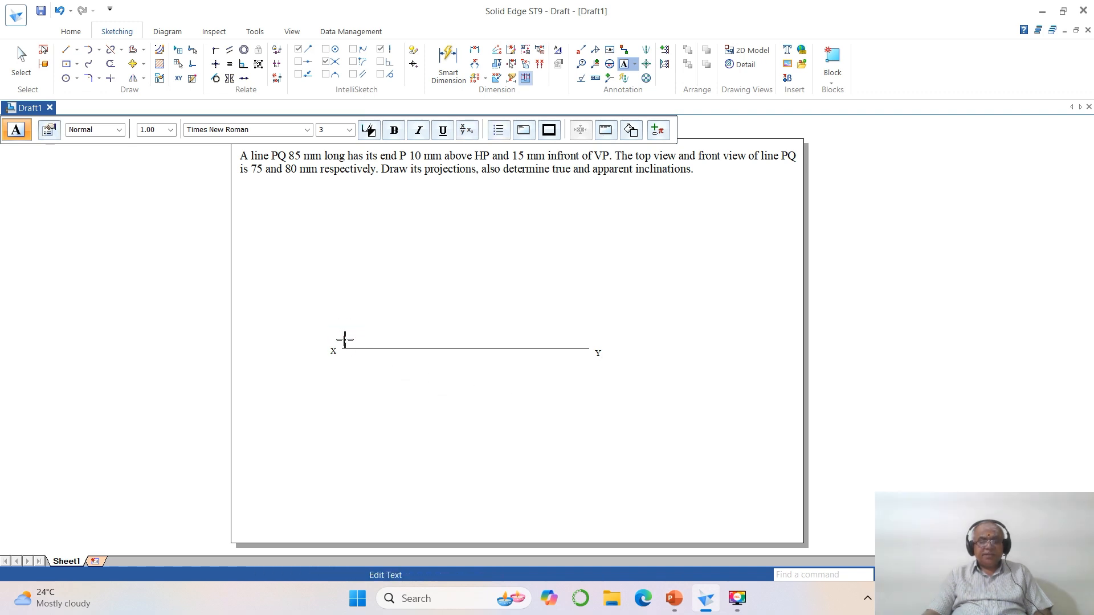
type("VP")
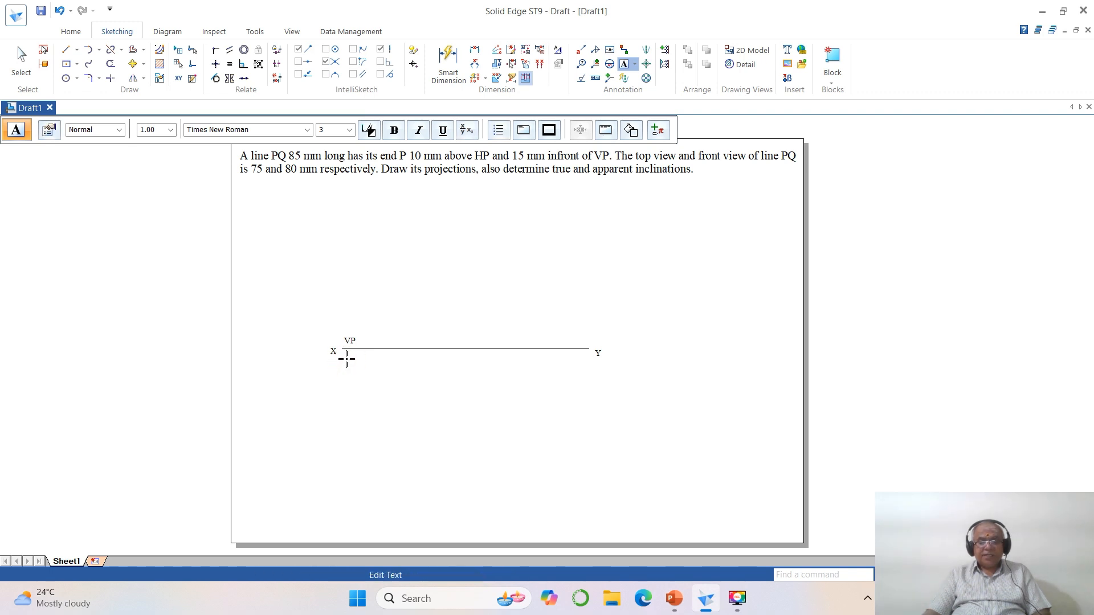
left_click(515, 426)
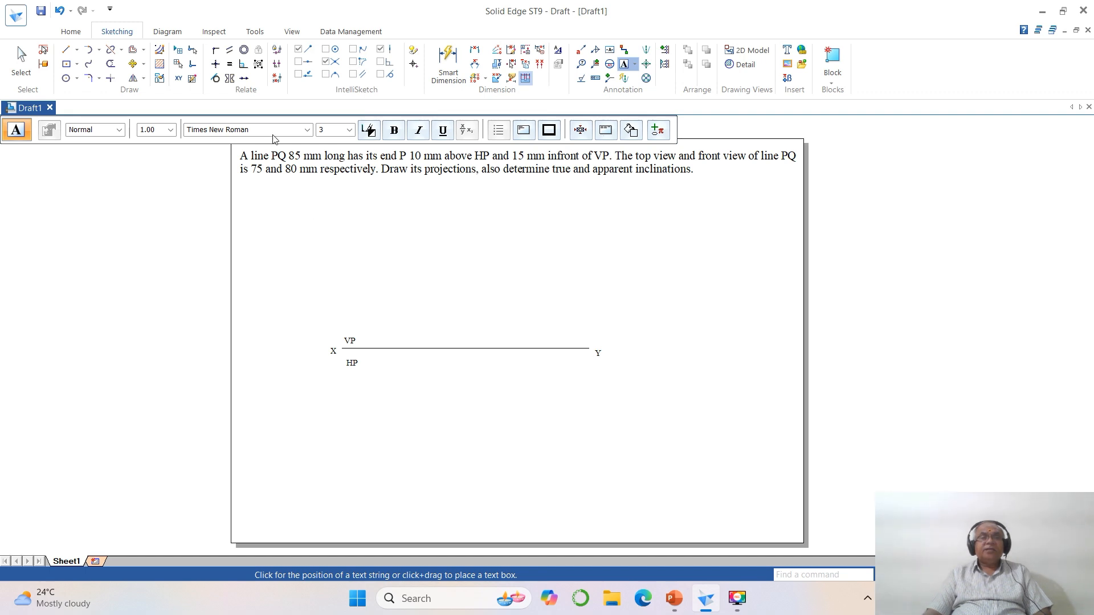
- Offset the XY reference line 10 mm upward to locate the front view of end P
left_click(132, 53)
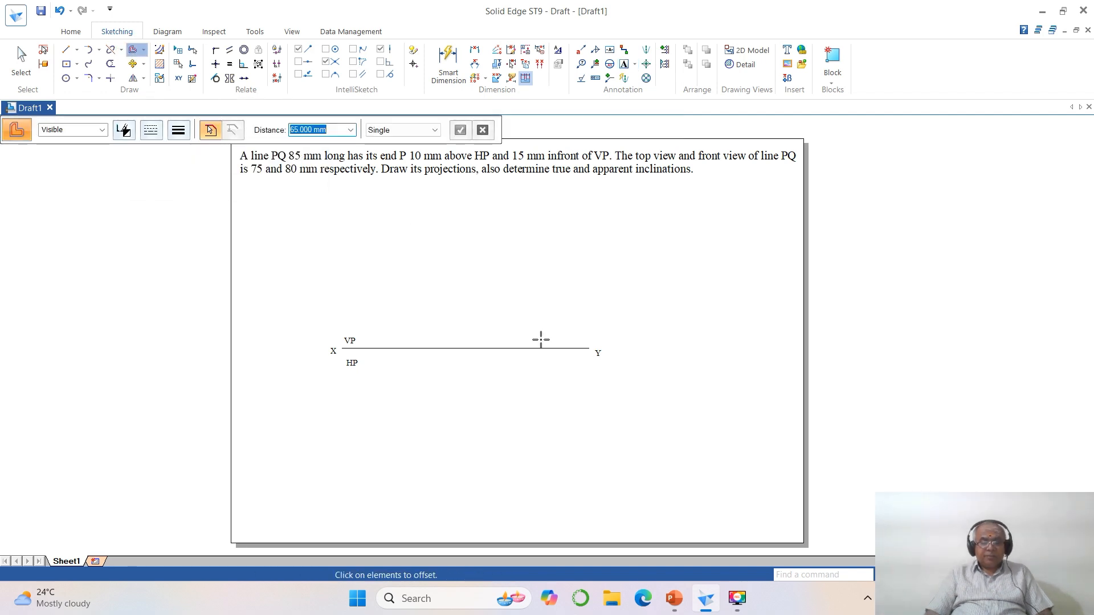
type("10")
key("Return")
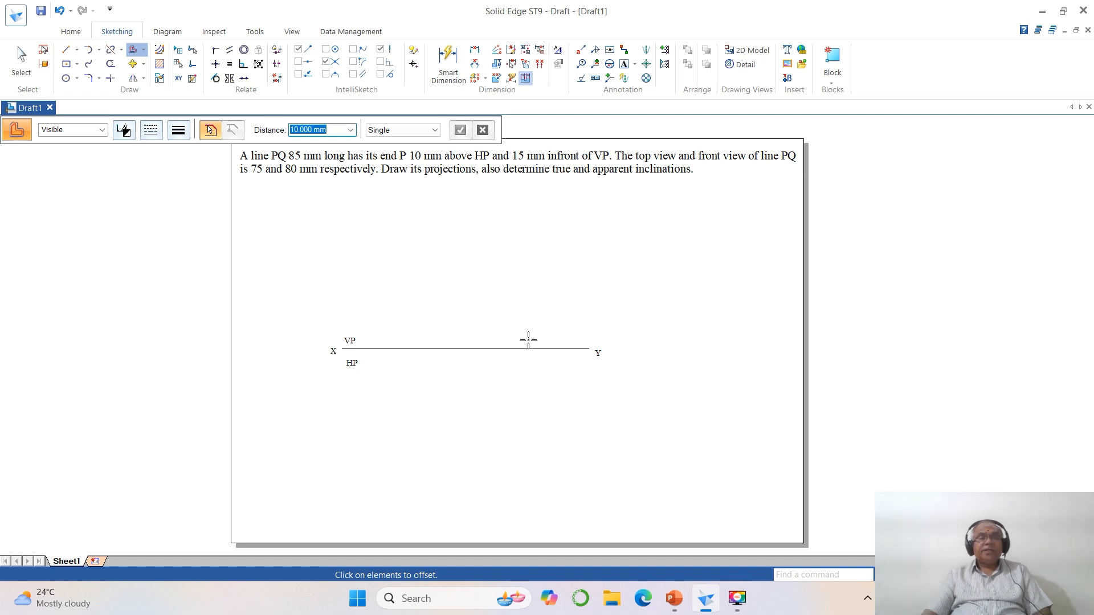
left_click(410, 347)
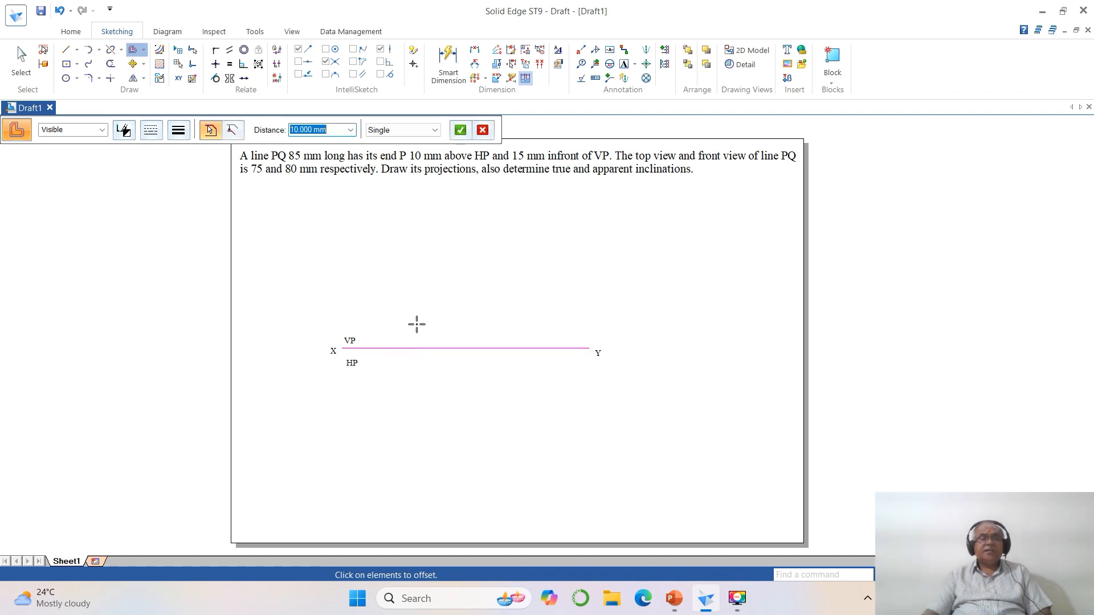
right_click(419, 304)
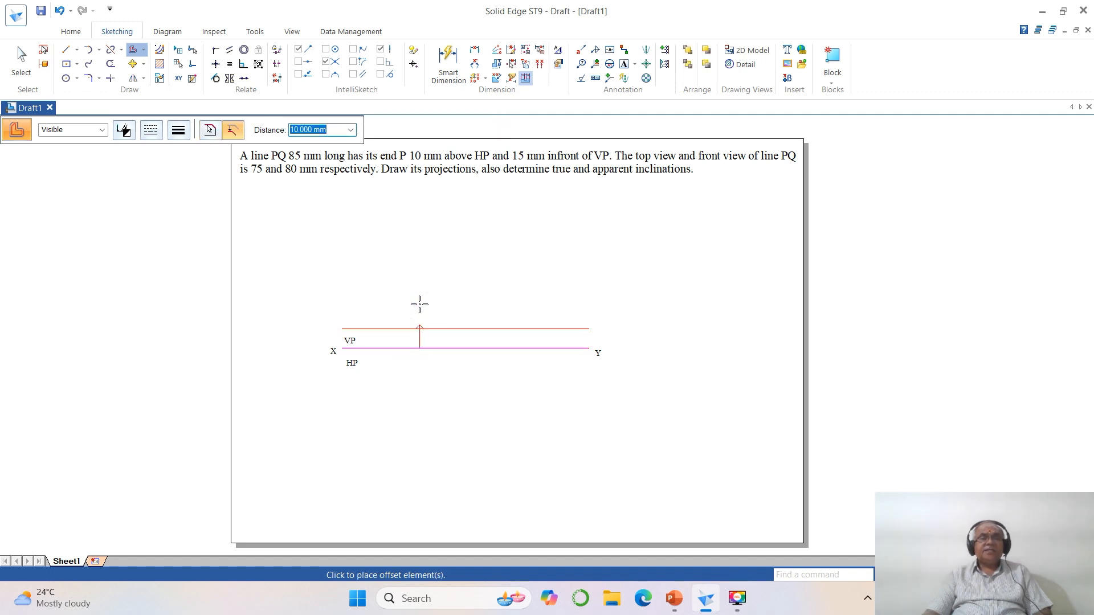
left_click(419, 304)
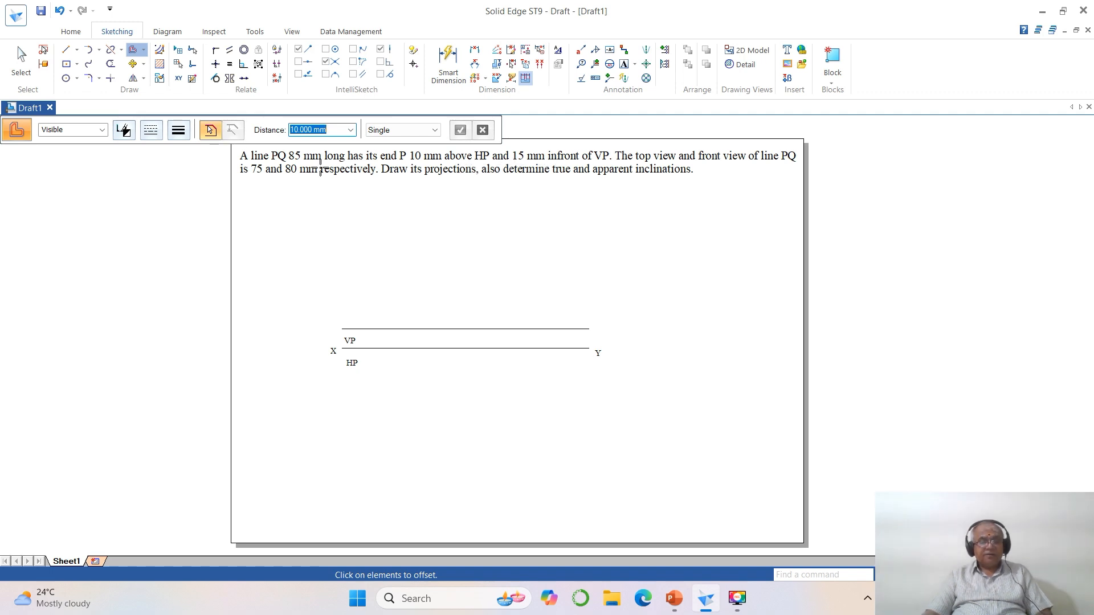
- Offset the XY reference line 15 mm downward to locate the top view of end P
type("15")
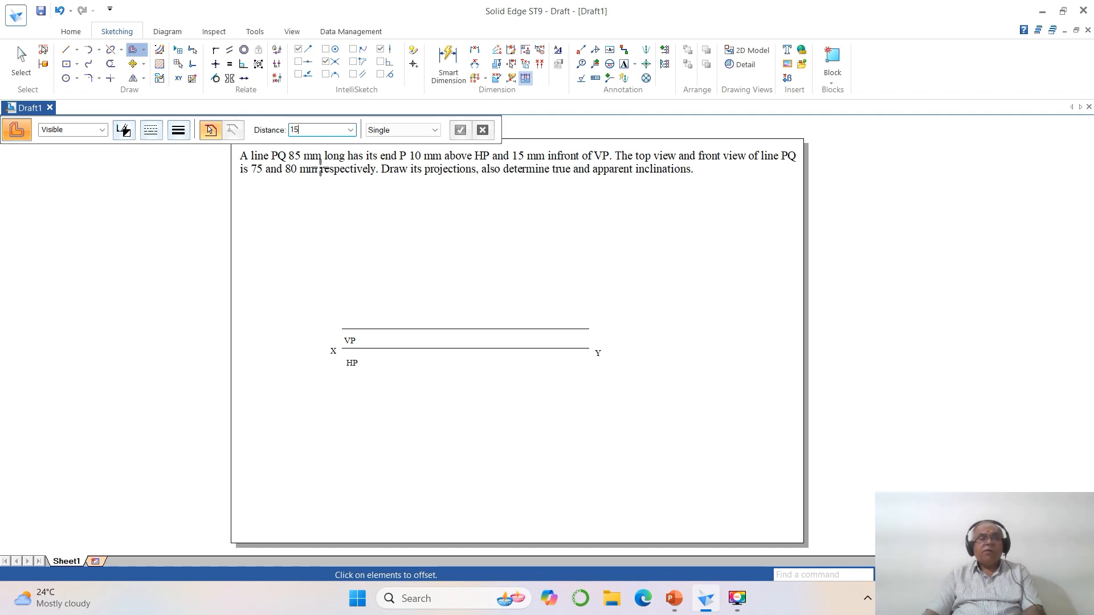
key("Return")
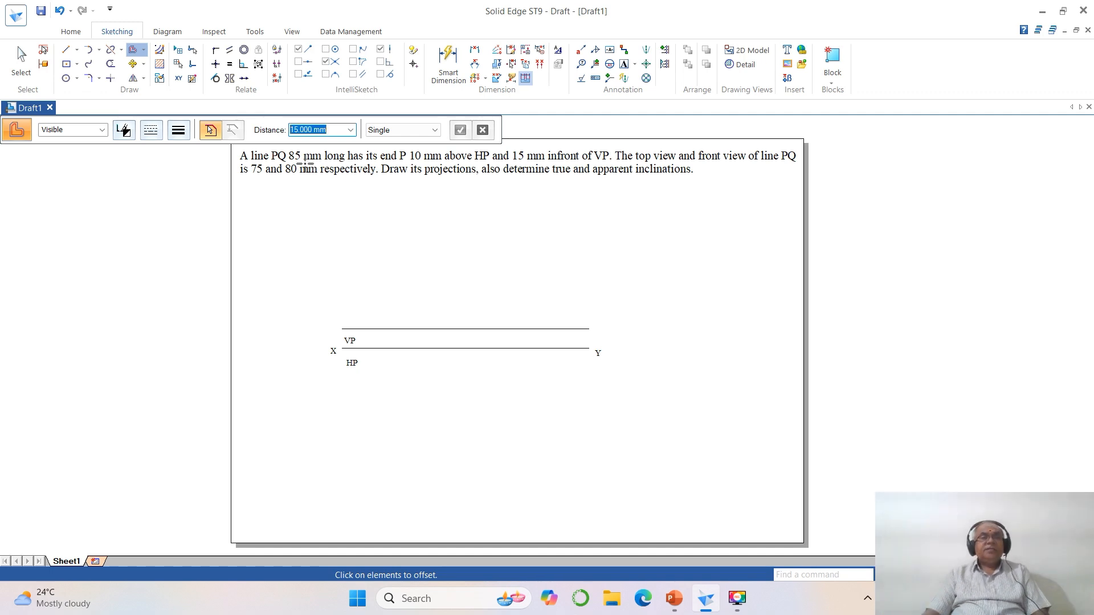
left_click(388, 348)
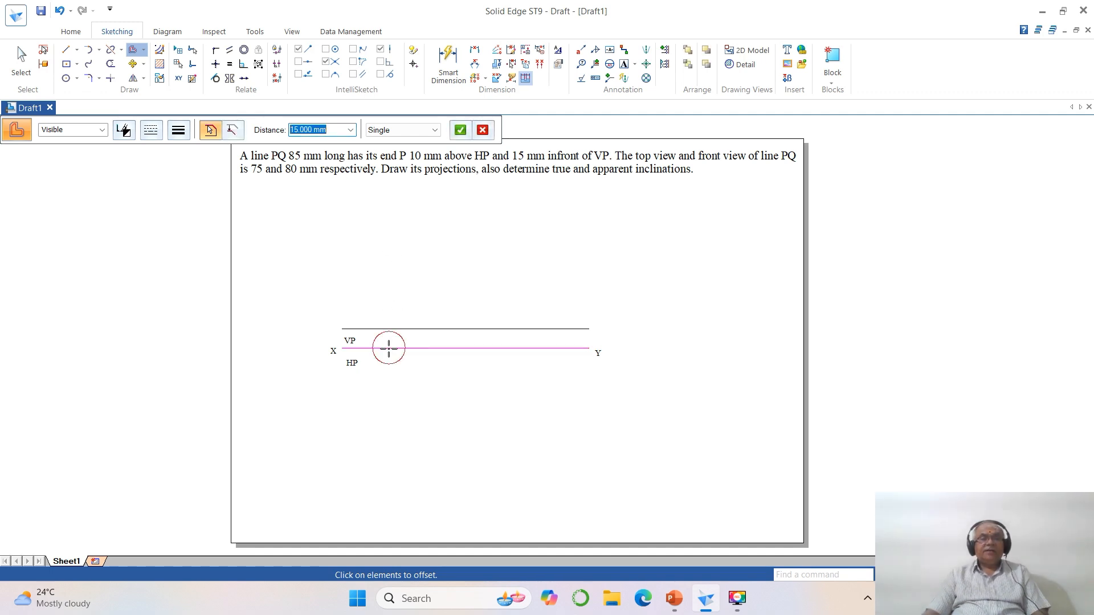
right_click(443, 431)
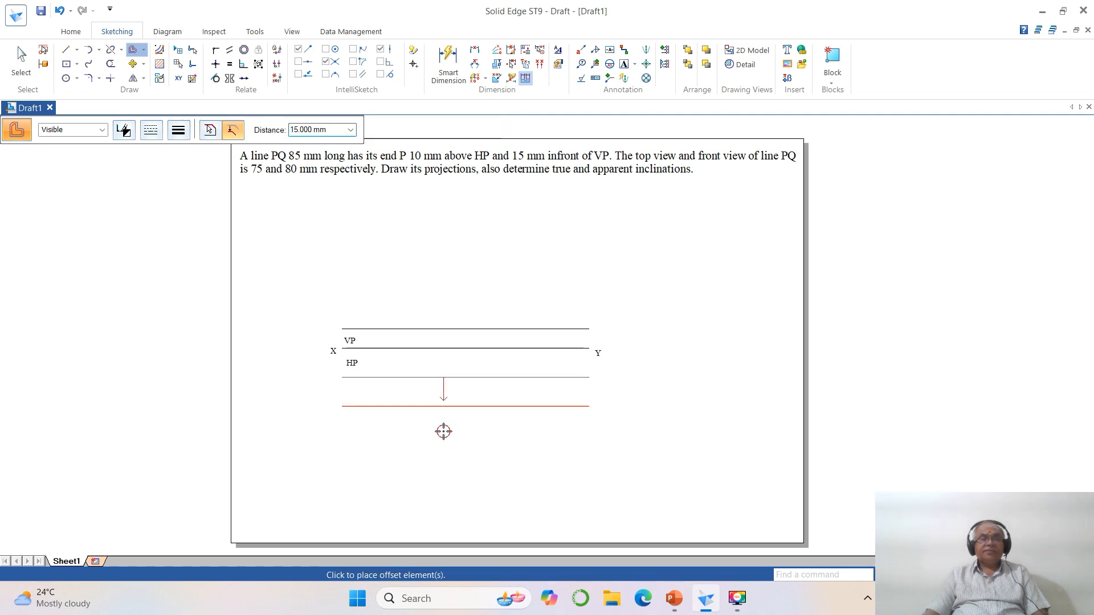
right_click(550, 452)
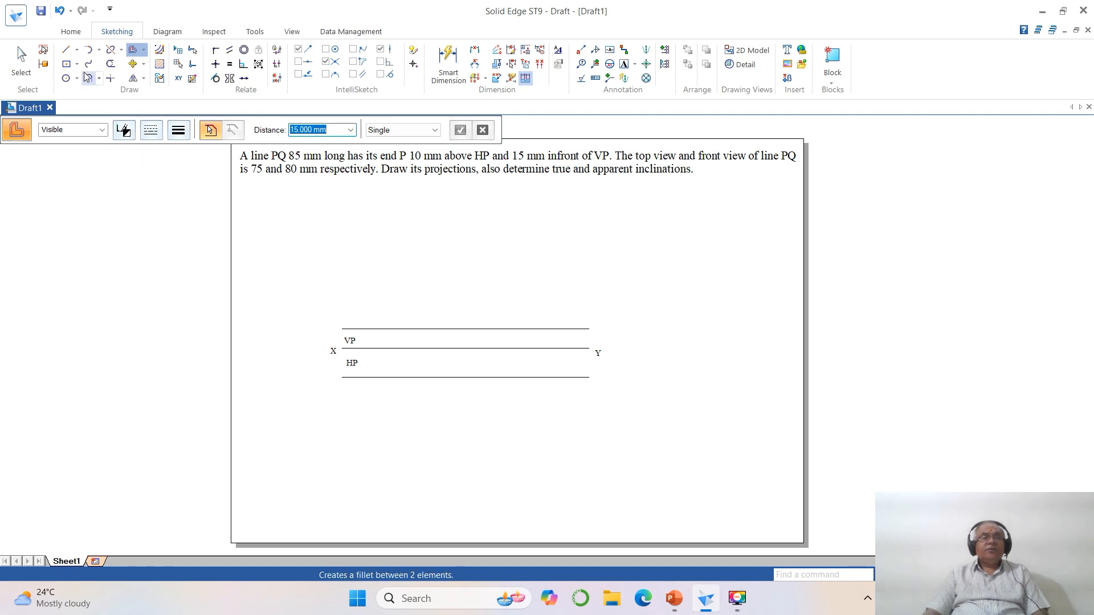
- Draw a vertical projector near the left end of XY, crossing all three horizontal lines
left_click(67, 53)
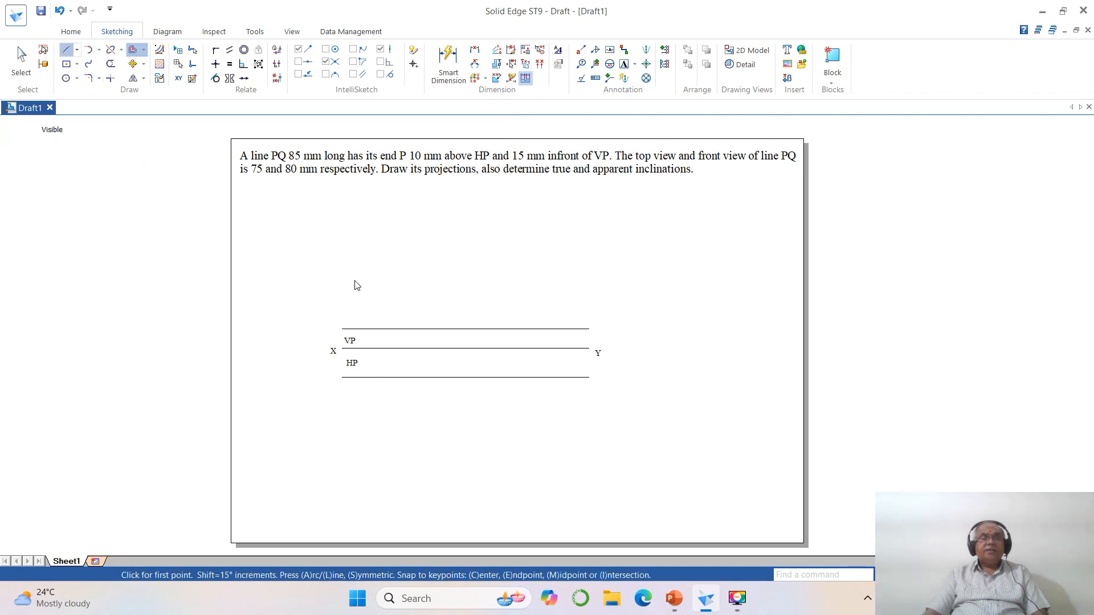
left_click(390, 308)
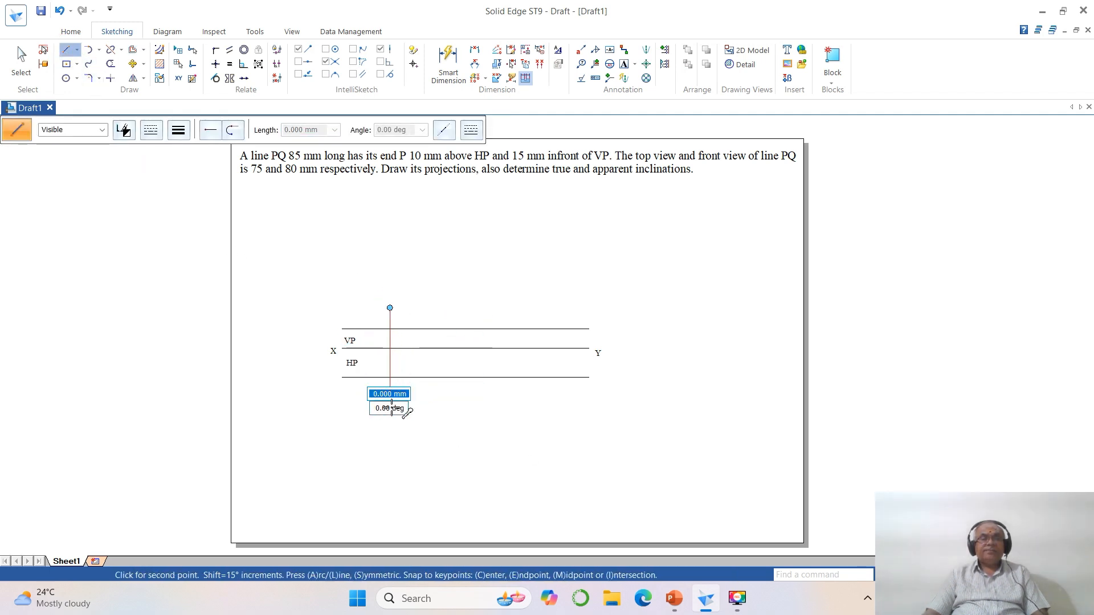
left_click(390, 407)
- Trim the vertical projector to corners with the upper and lower offset lines, keeping the portions to its right
left_click(109, 80)
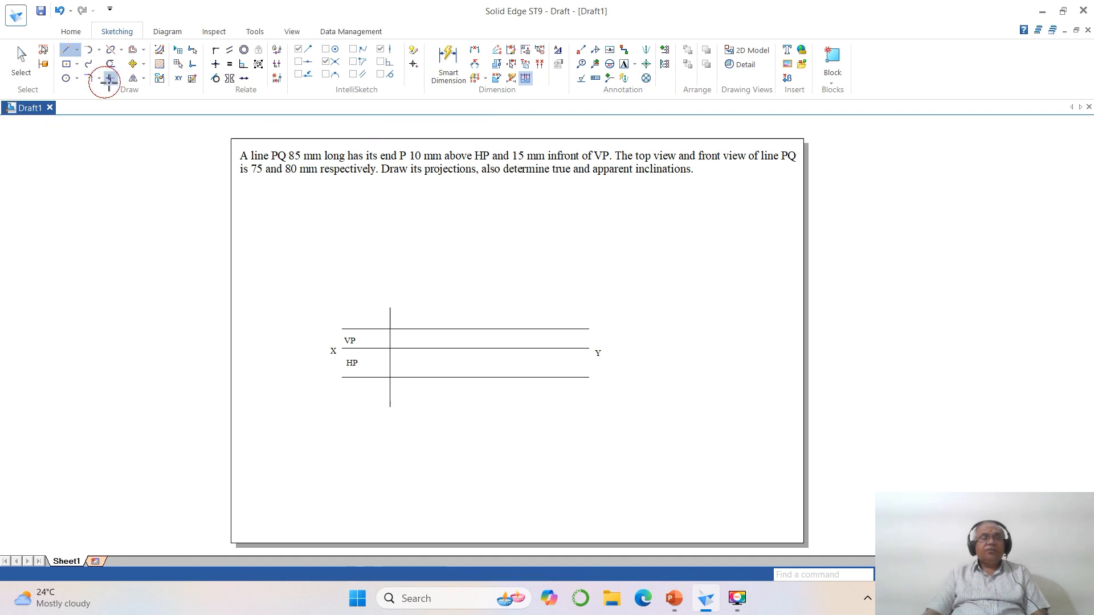
left_click(394, 329)
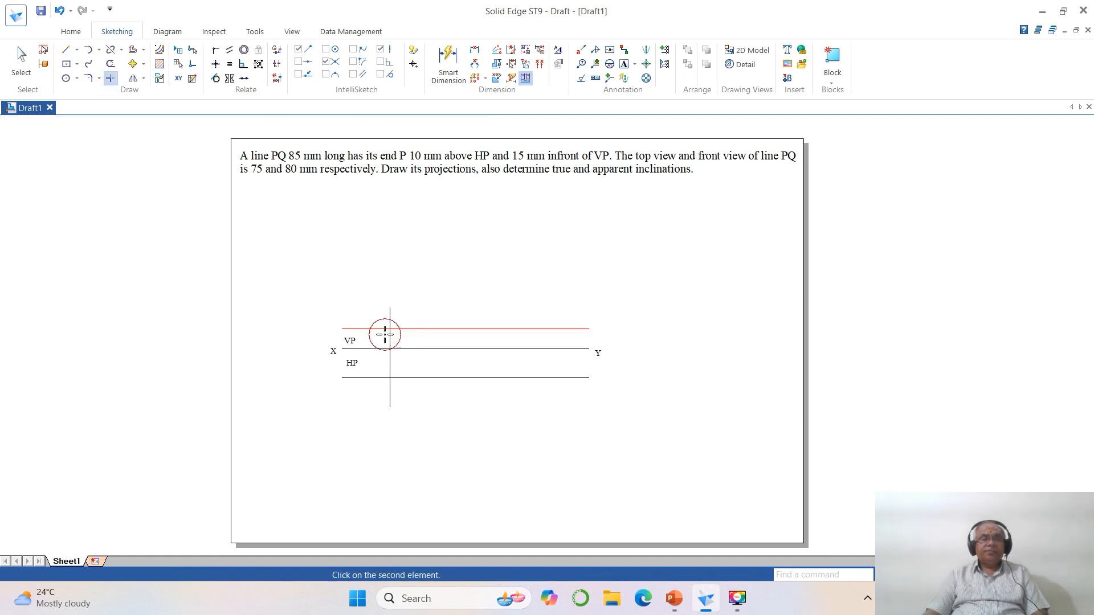
left_click(390, 337)
left_click(389, 342)
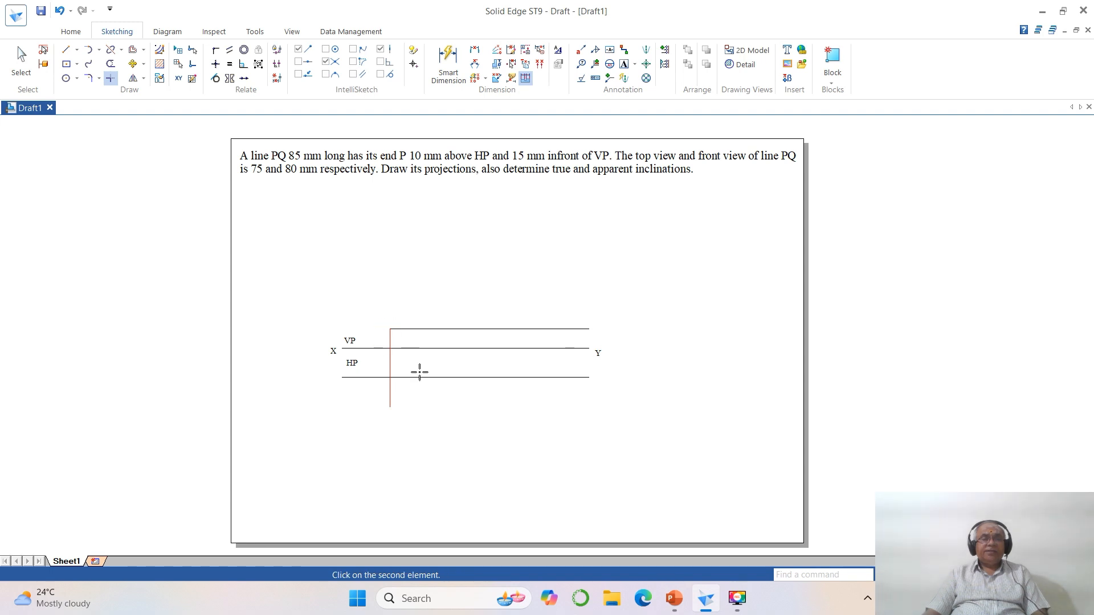
left_click(420, 379)
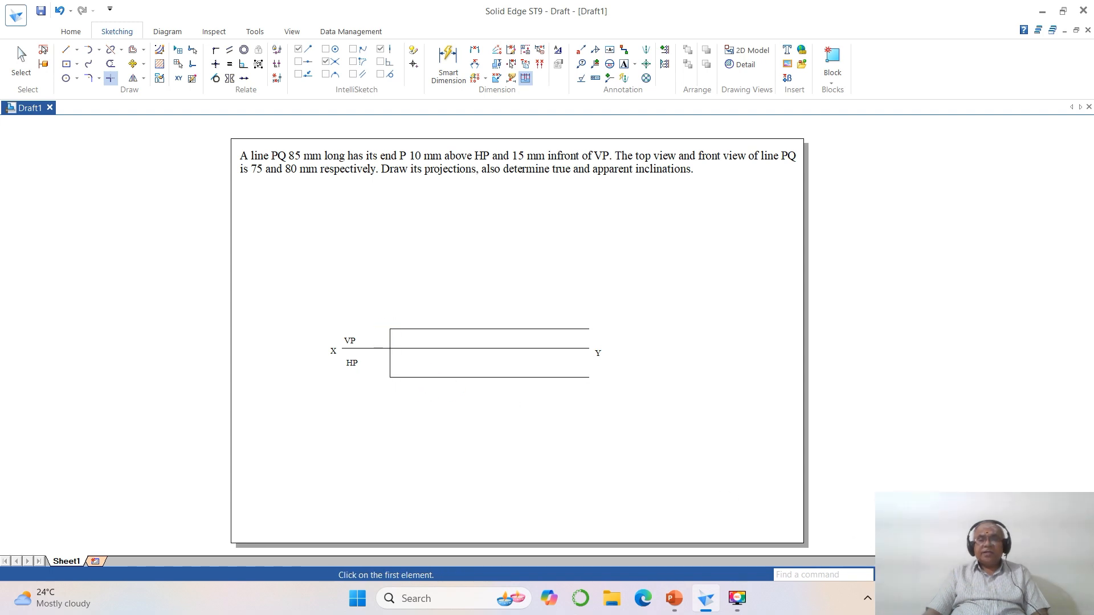
- Label the projector's upper corner "p'" and its lower corner "p"
left_click(932, 575)
left_click(276, 162)
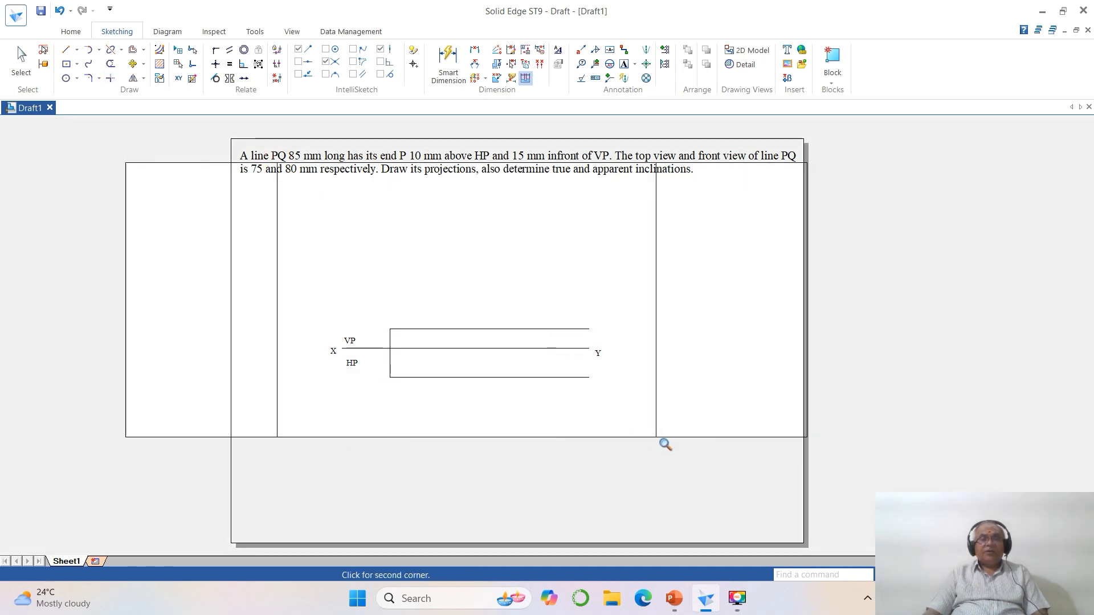
left_click(711, 456)
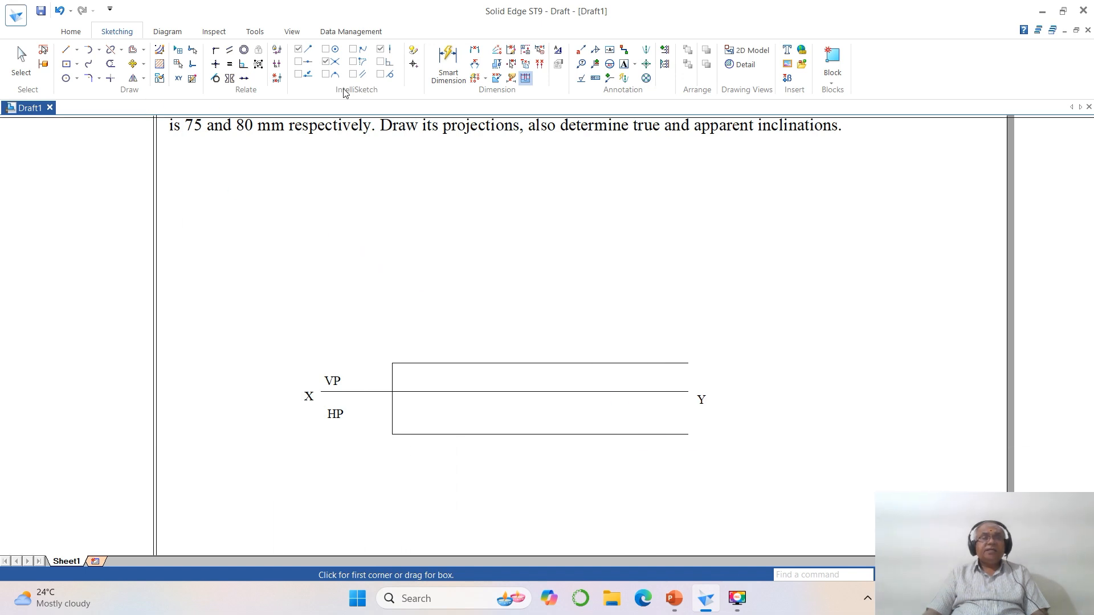
left_click(624, 63)
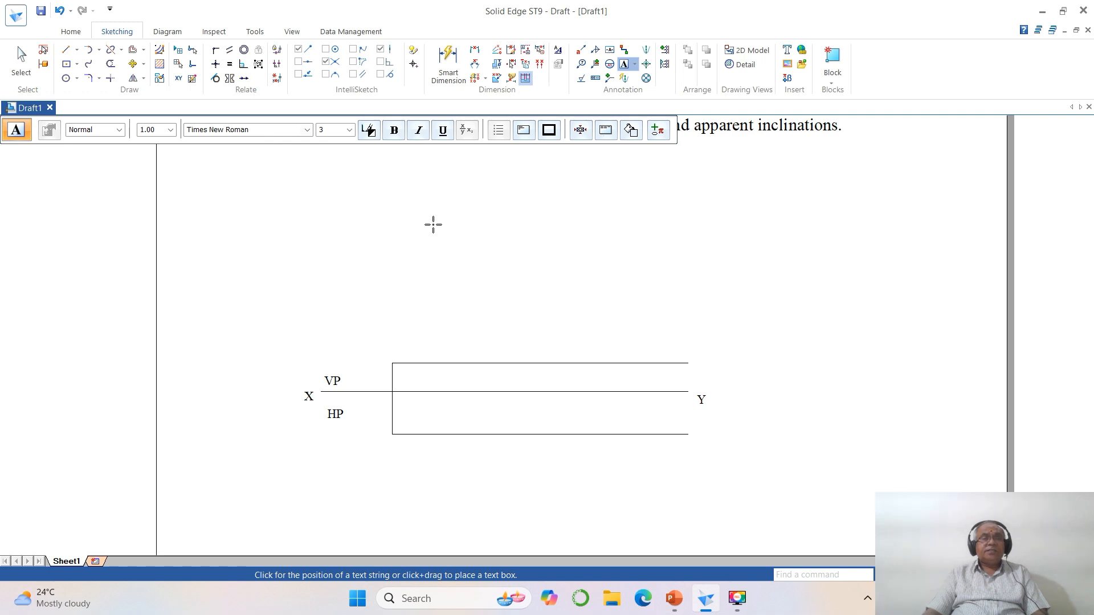
left_click(382, 363)
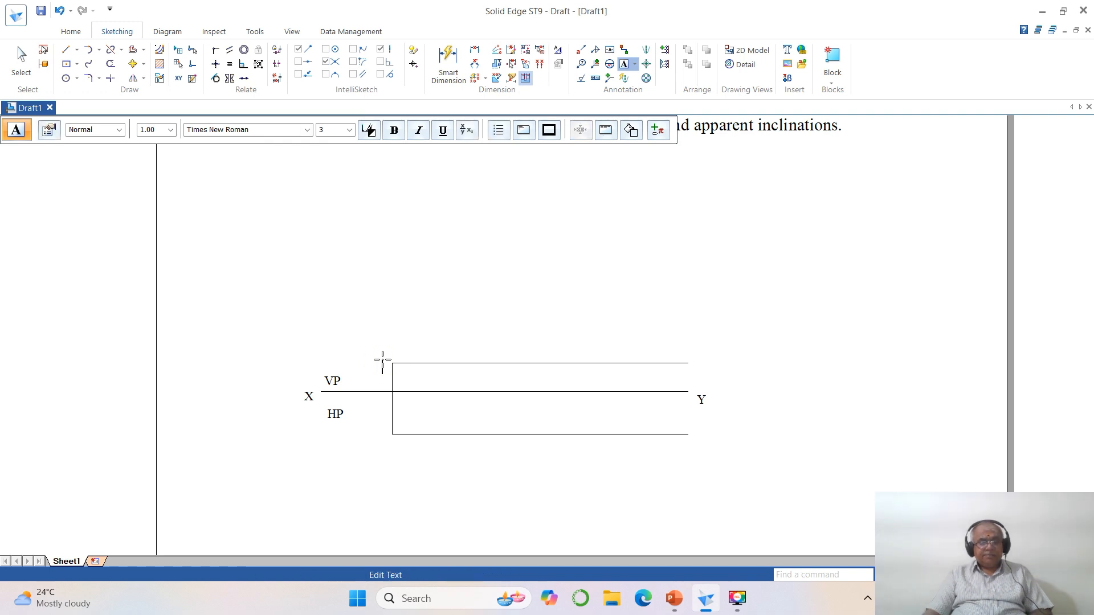
type("P")
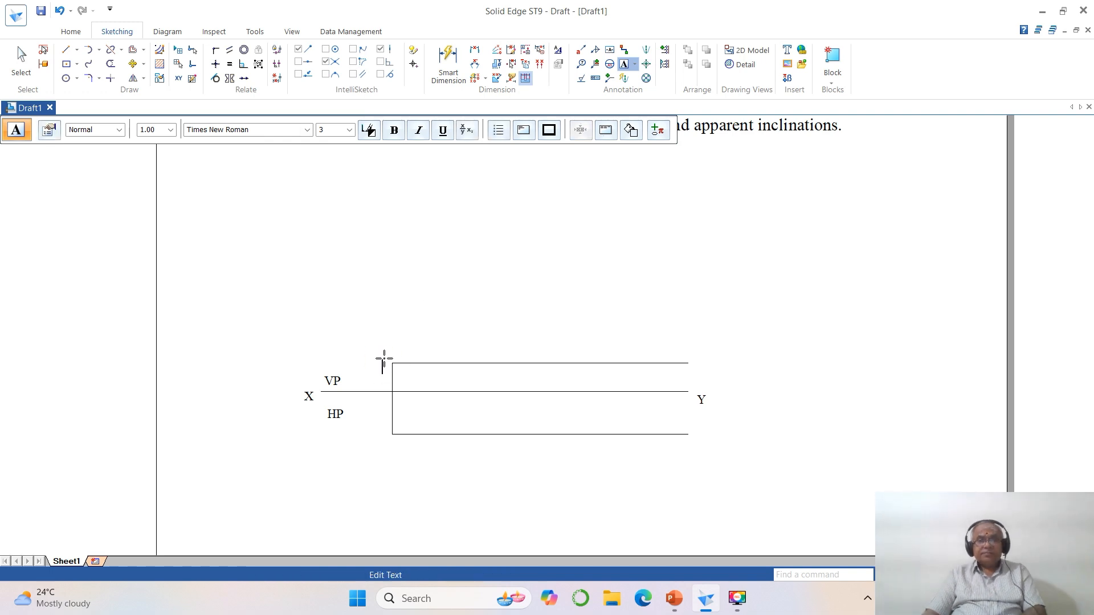
key("BackSpace")
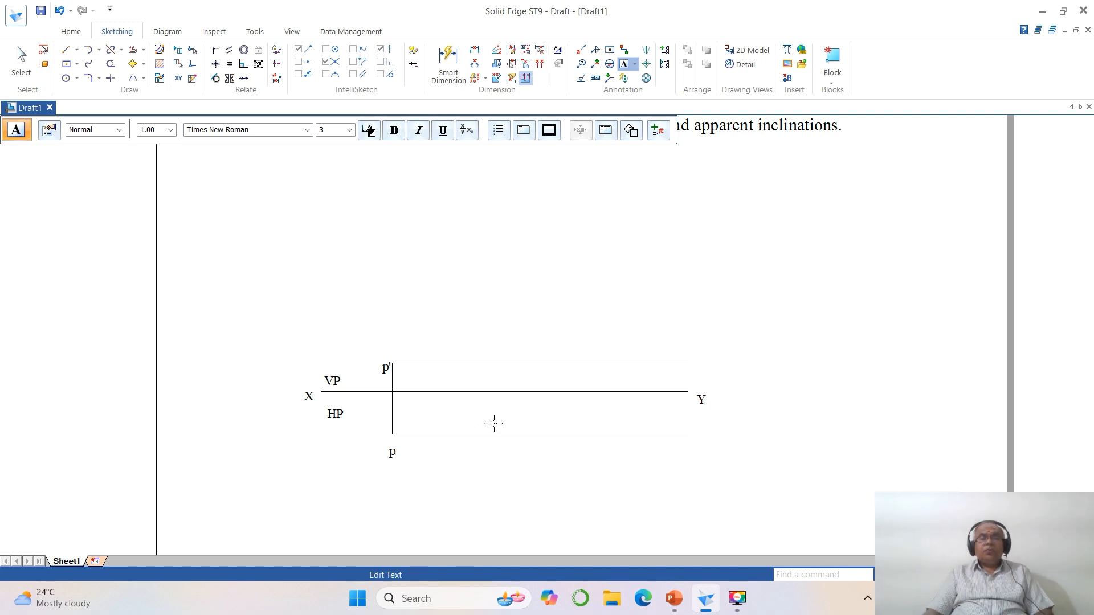
- Offset the vertical projector through p and p' 75 mm to the right
scroll(571, 323, "down", 1)
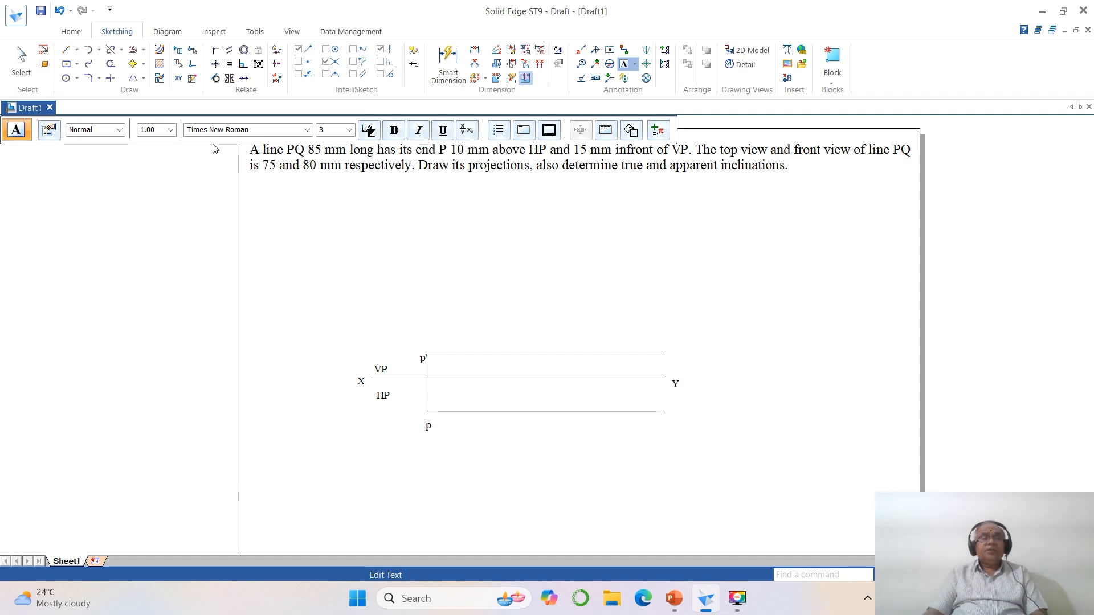
left_click(133, 52)
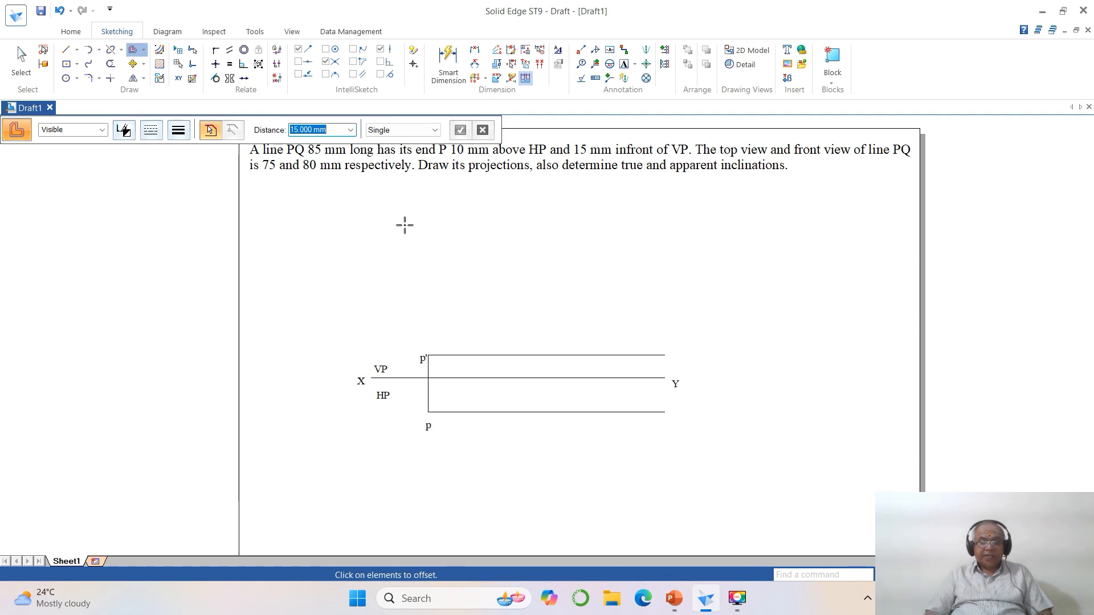
type("75")
key("Return")
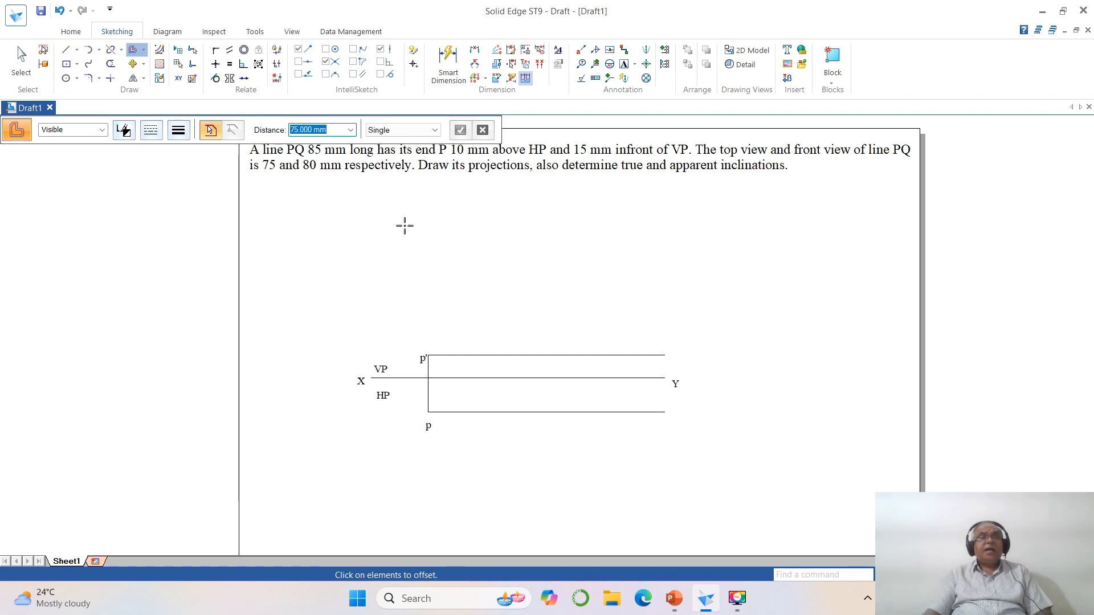
left_click(428, 396)
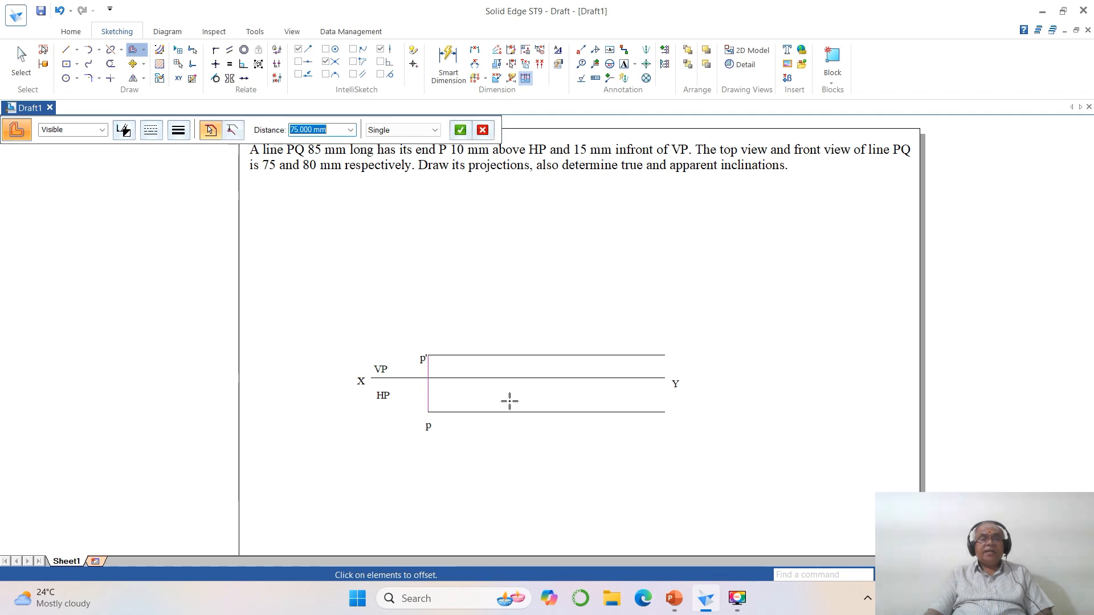
left_click(583, 402)
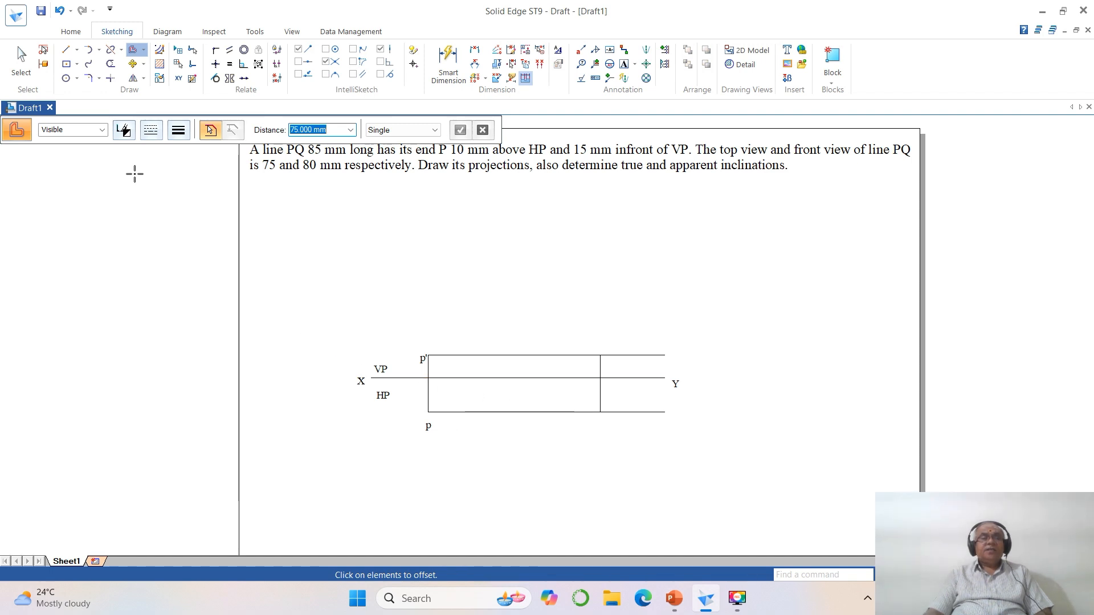
- Trim the lower horizontal line to a corner with the 75 mm offset vertical line
left_click(110, 78)
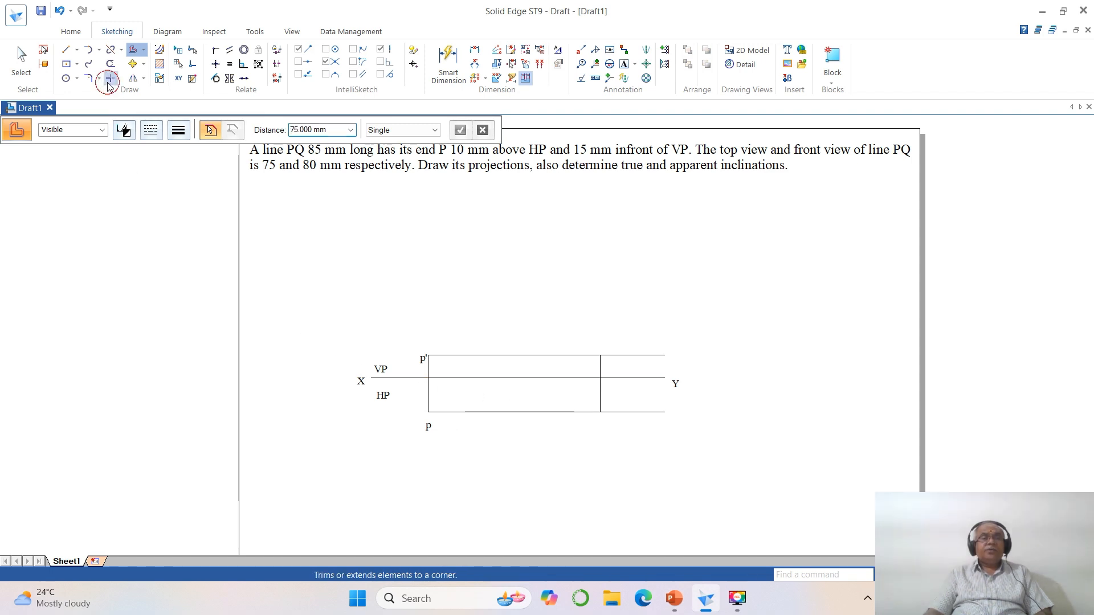
left_click(578, 413)
left_click(599, 396)
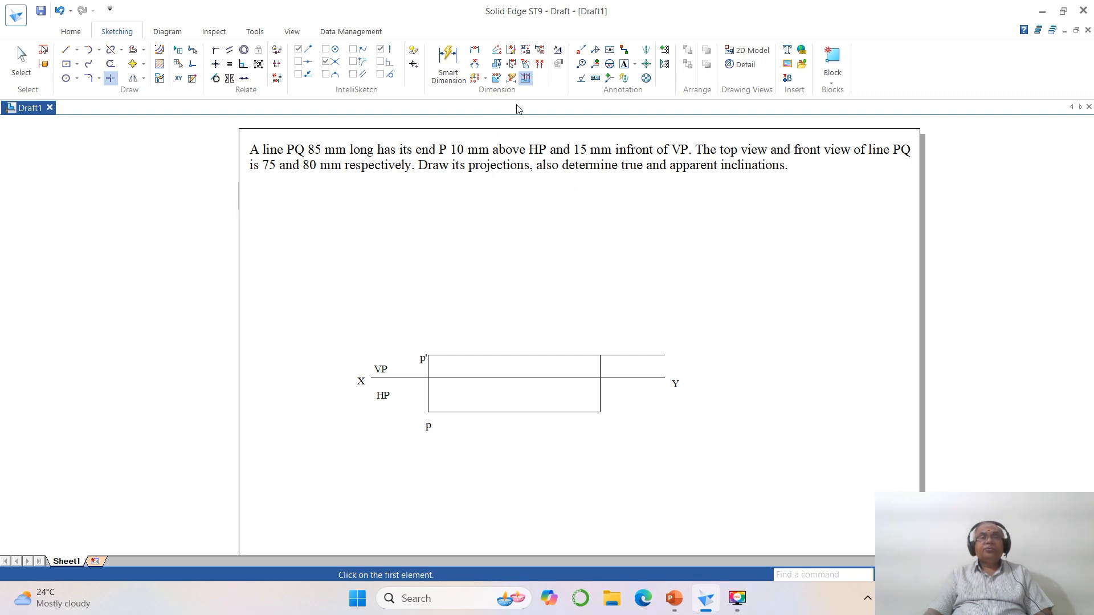
- Label the lower right corner of the 75 mm top view line "q"
left_click(624, 63)
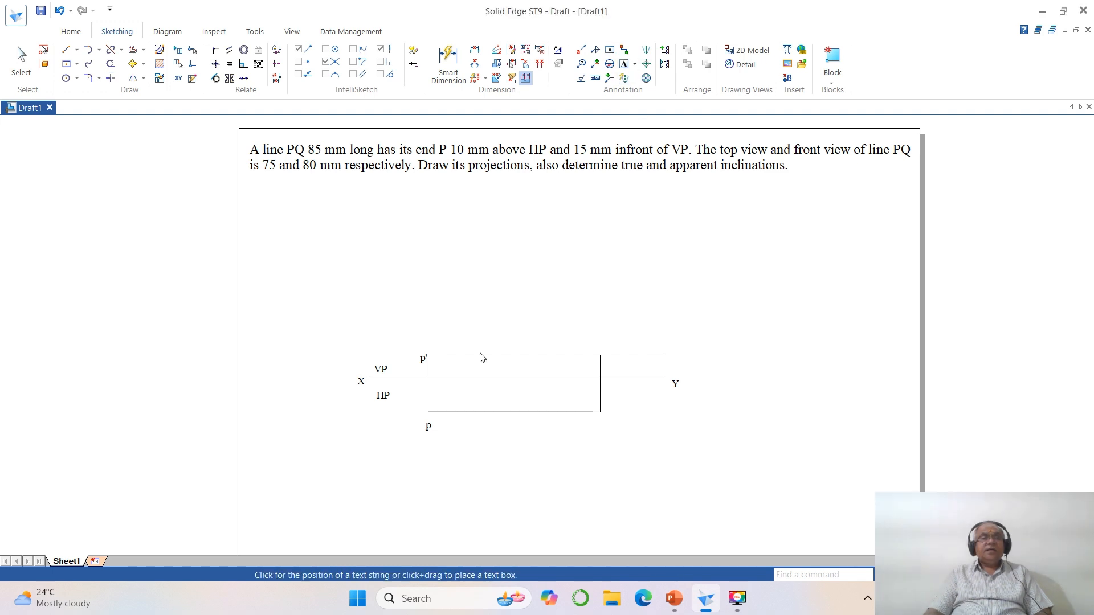
left_click(600, 427)
type("q")
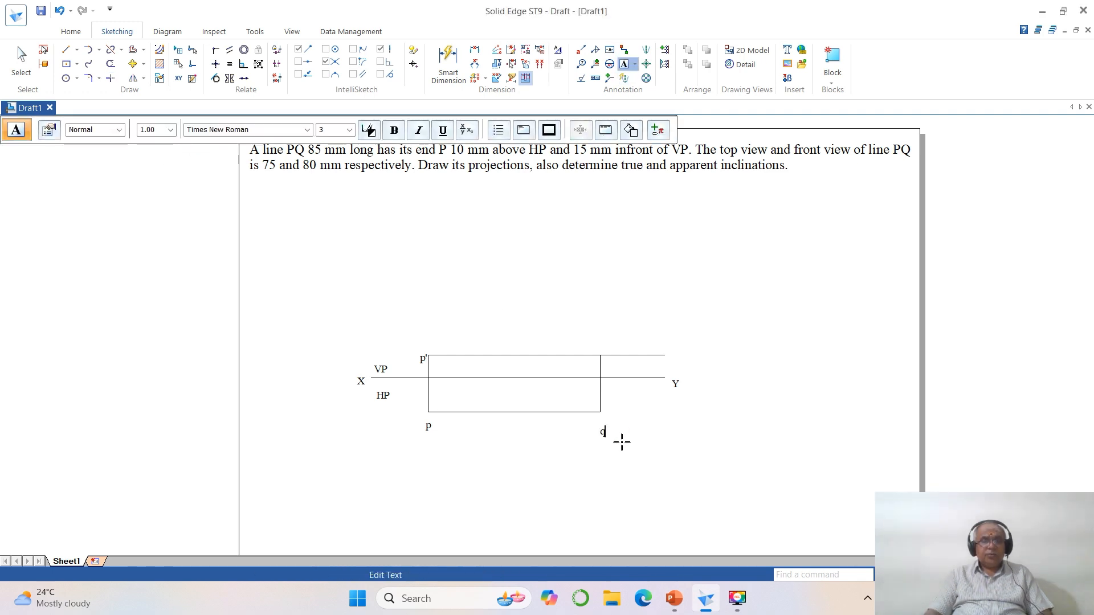
- Complete the label at the top view's lower right corner as "q1"
type("1")
left_click(743, 464)
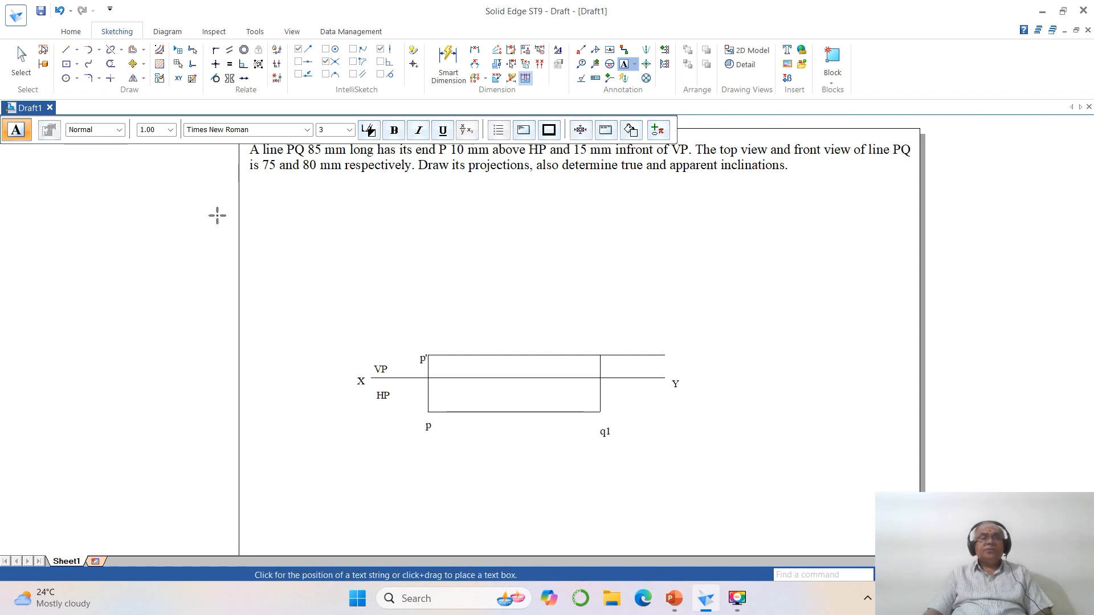
- Draw a horizontal boundary line above the front view and extend the vertical projector from q1 up to it
left_click(66, 49)
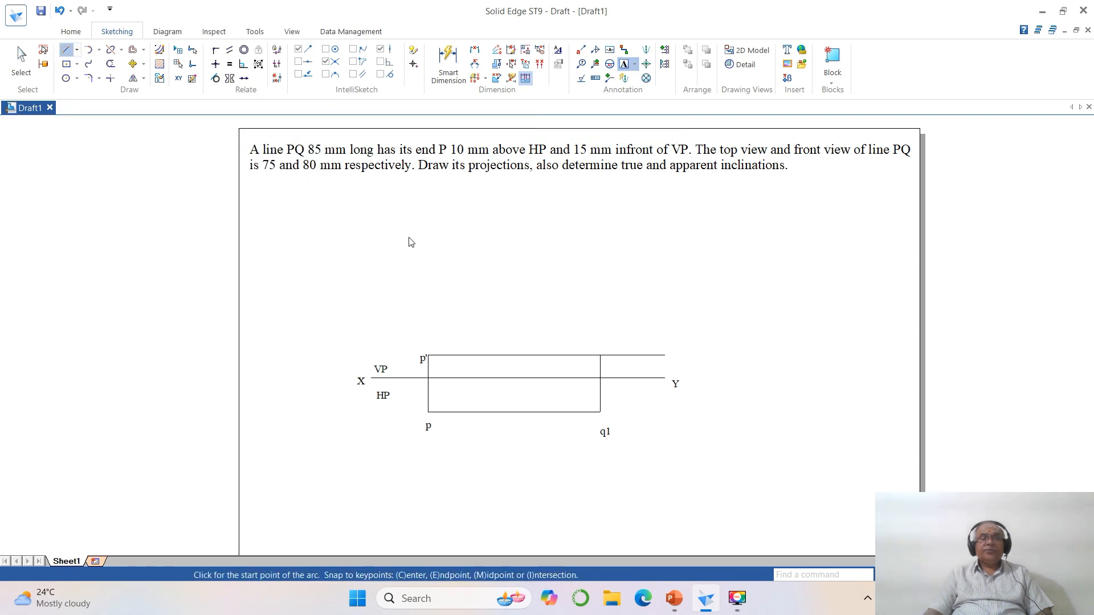
left_click(507, 195)
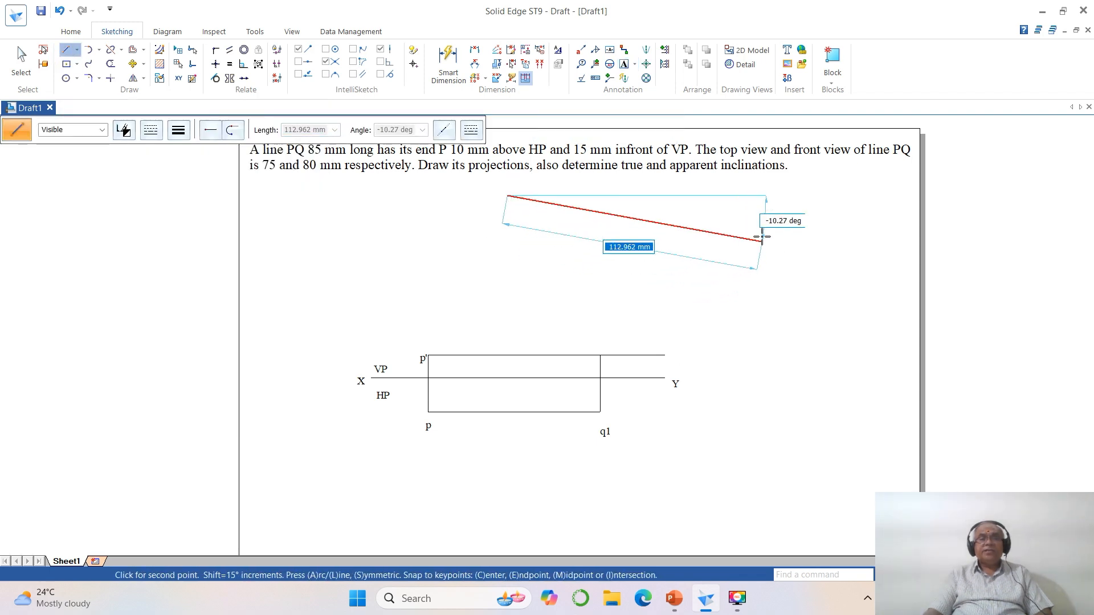
left_click(756, 195)
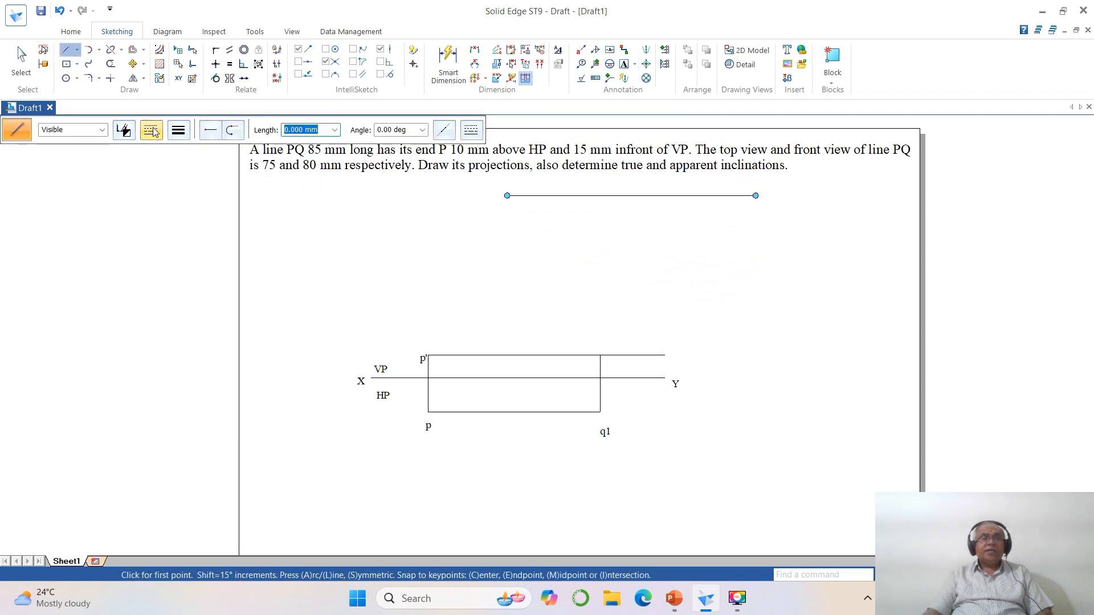
left_click(118, 78)
left_click(131, 83)
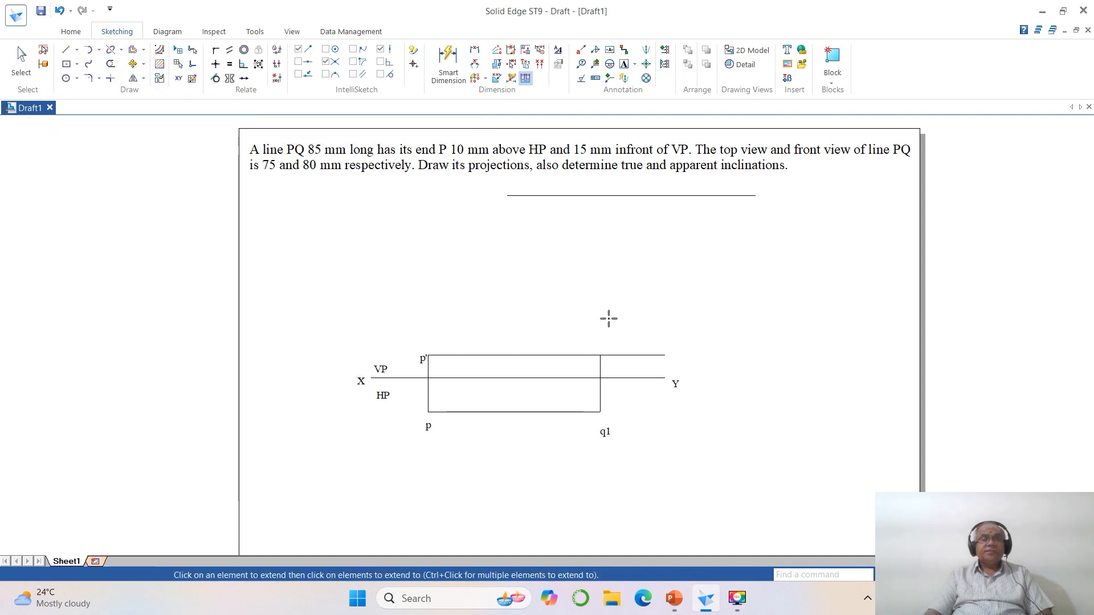
left_click(597, 360)
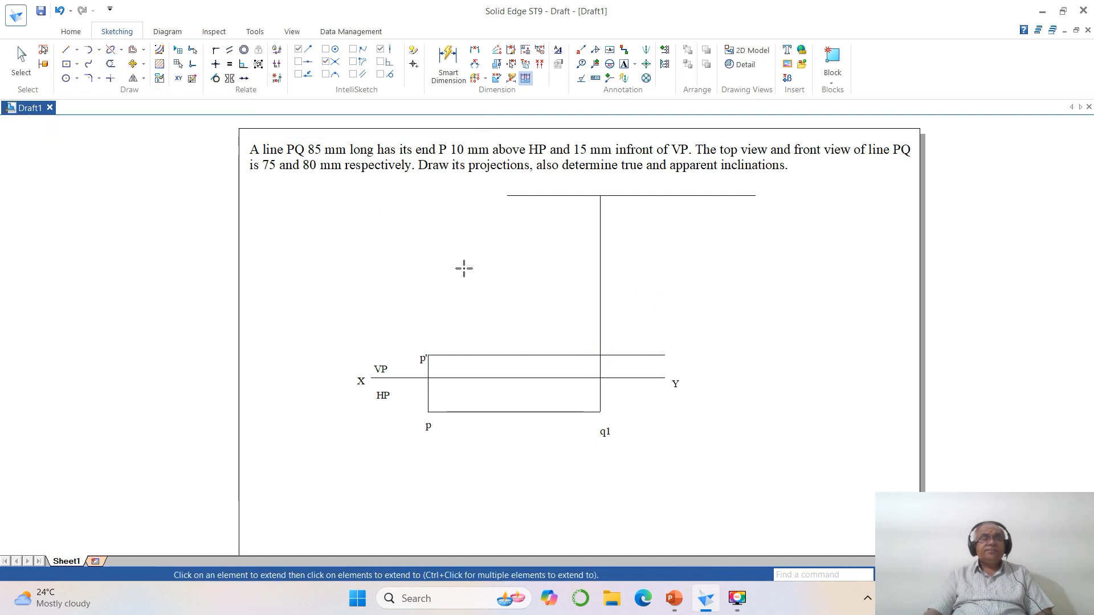
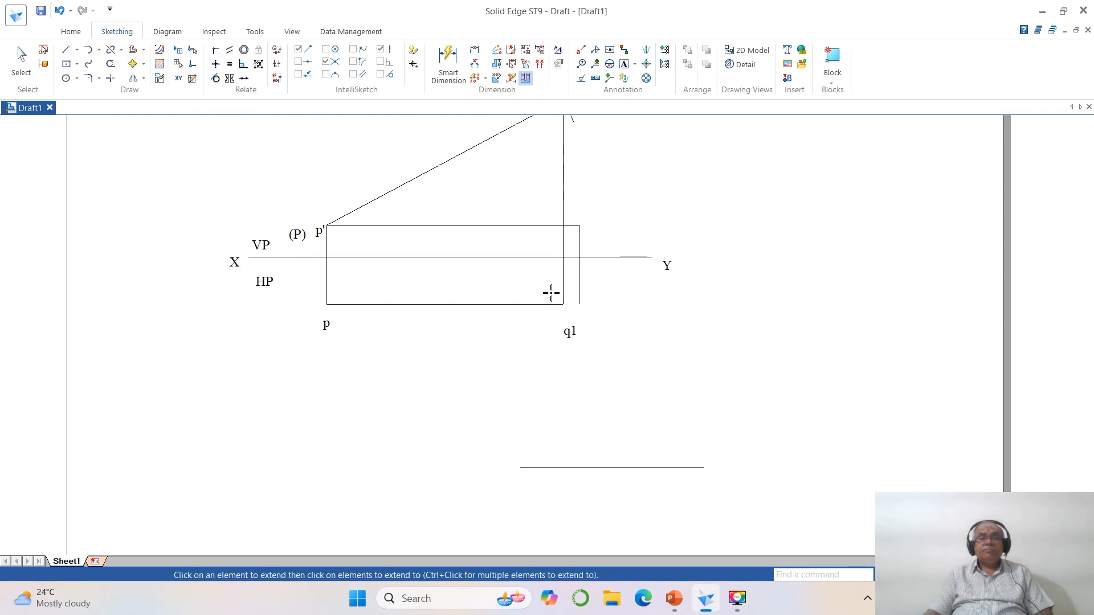
- Extend the outer right vertical line down to the horizontal boundary line below the top view, and delete that boundary line
left_click(581, 290)
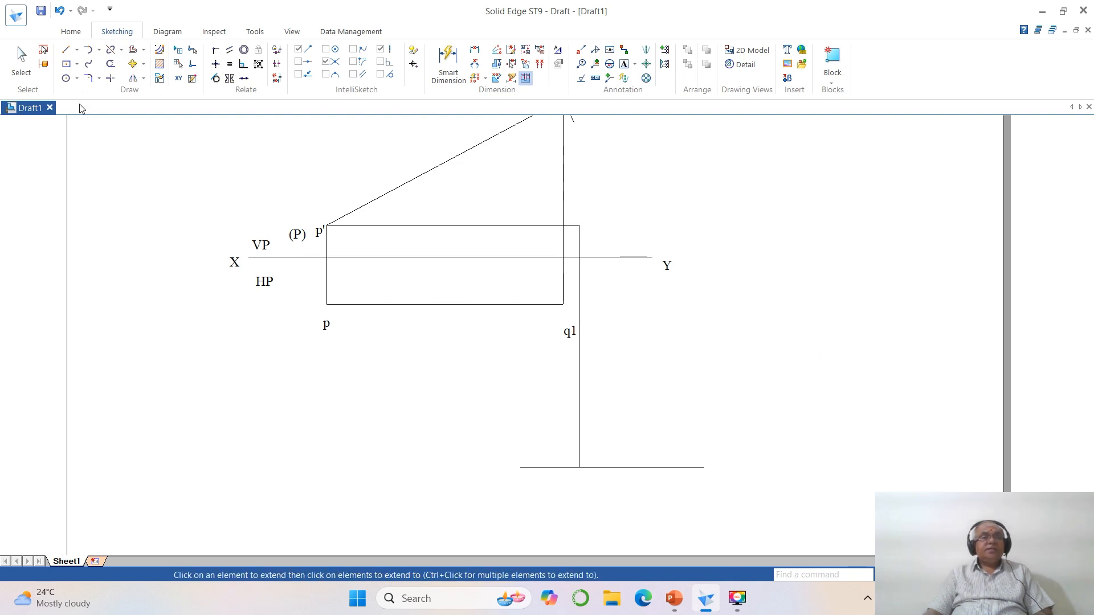
left_click(31, 71)
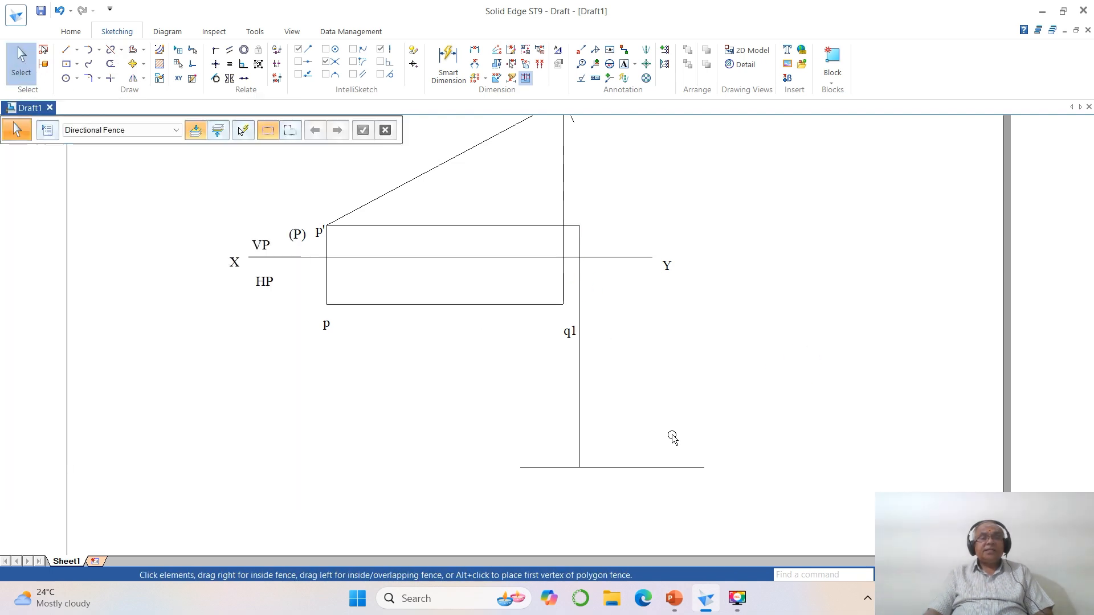
left_click(672, 467)
key("Delete")
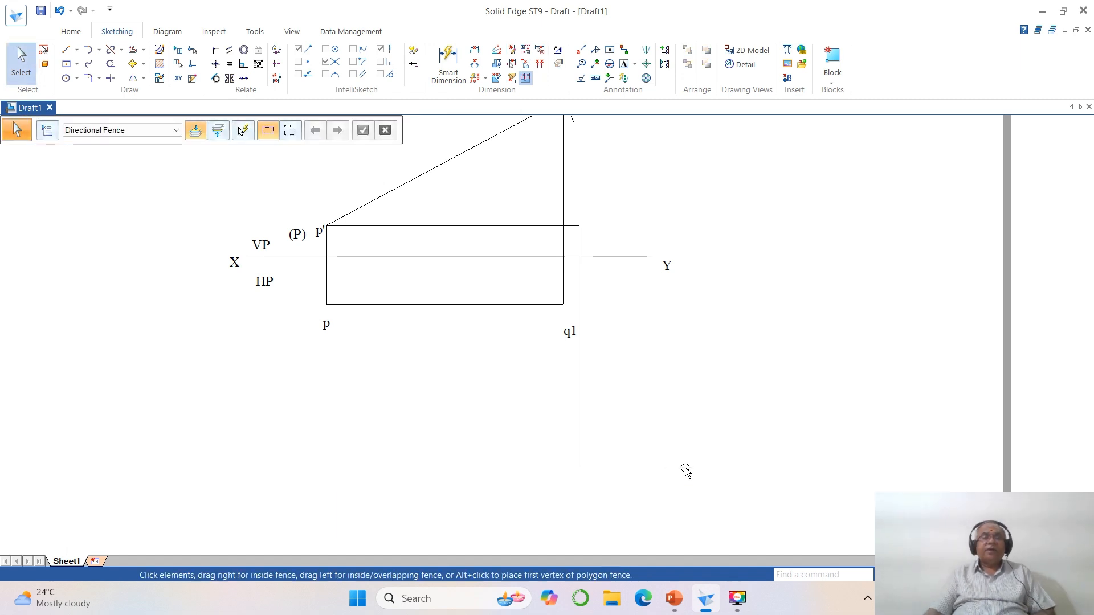
- Draw a centre-point arc from p with 85 mm radius and 10° sweep across the extended vertical line
left_click(98, 50)
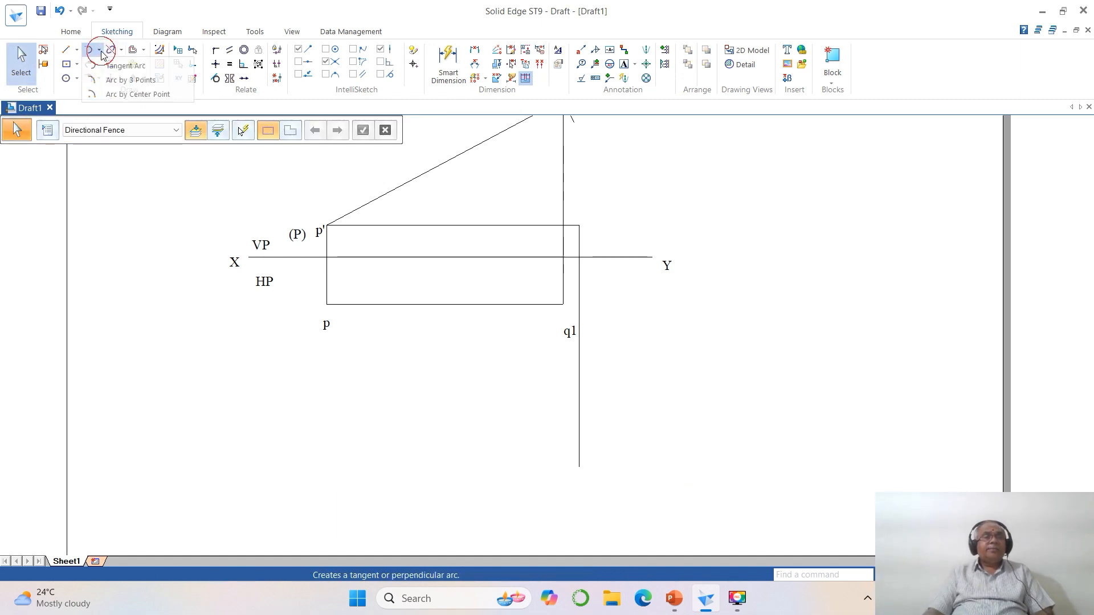
left_click(114, 93)
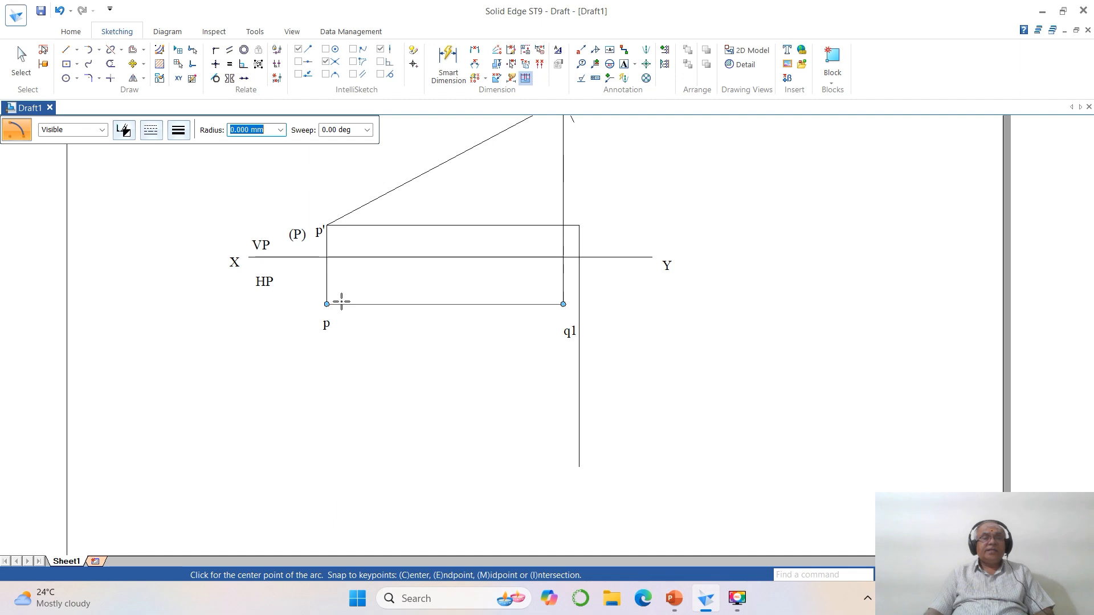
left_click(326, 306)
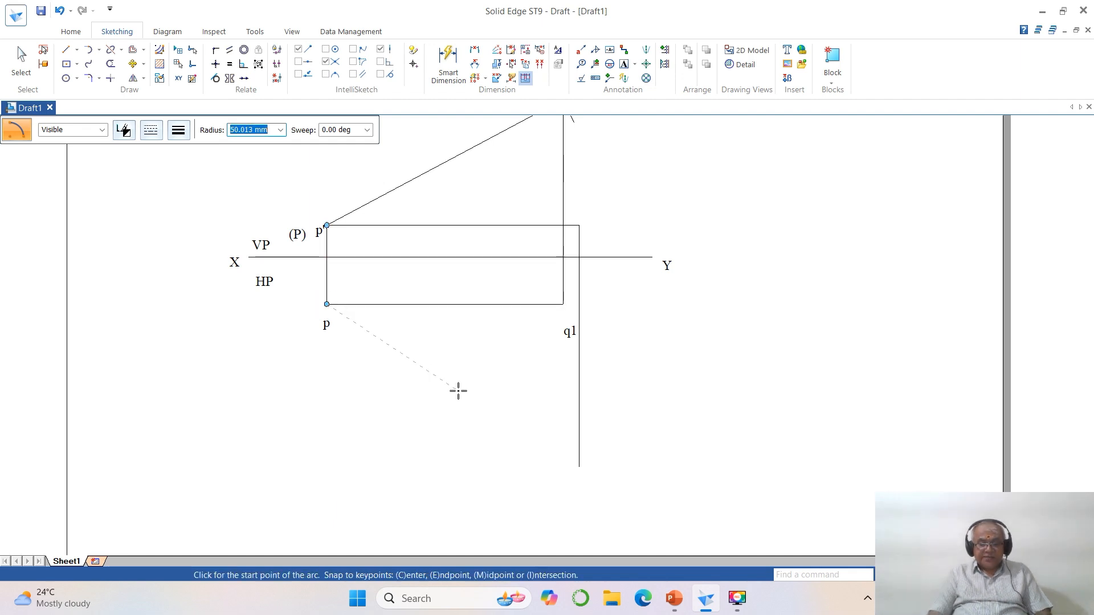
type("85")
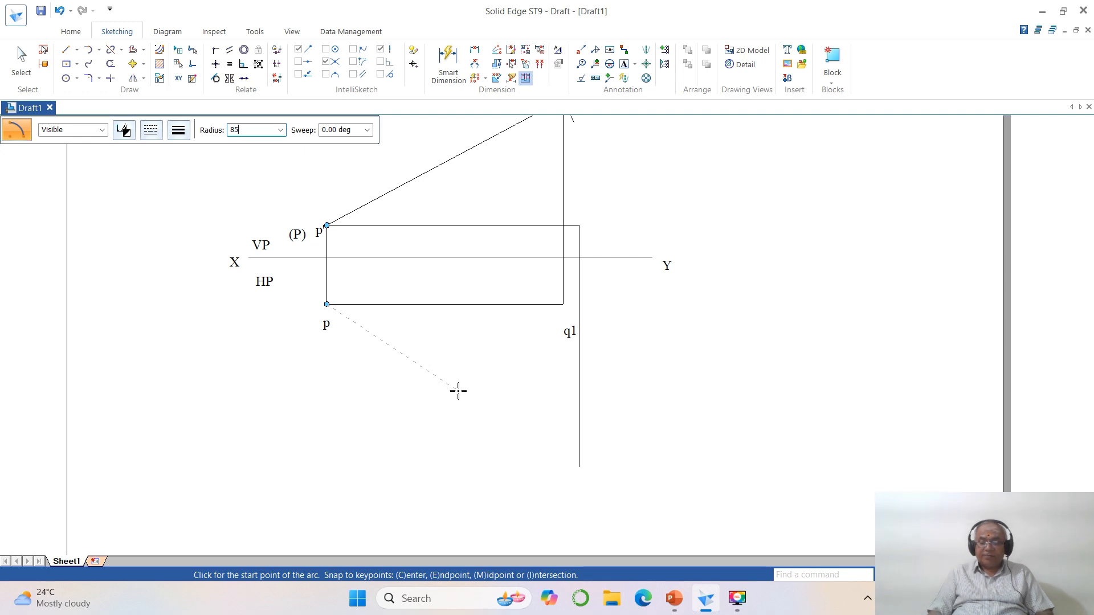
key("Tab")
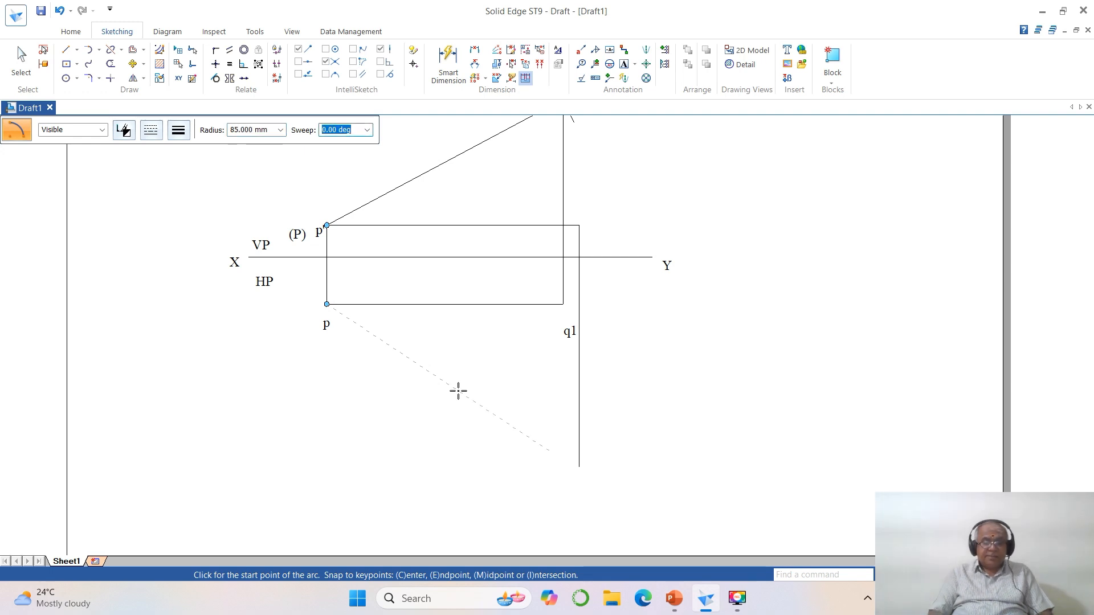
type("10")
key("Tab")
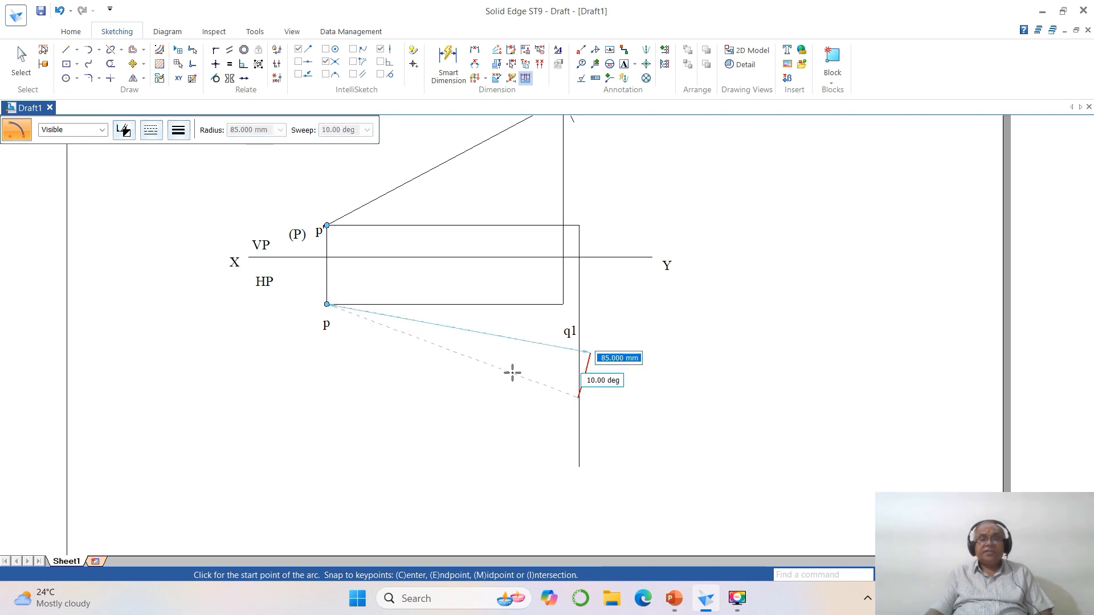
left_click(524, 398)
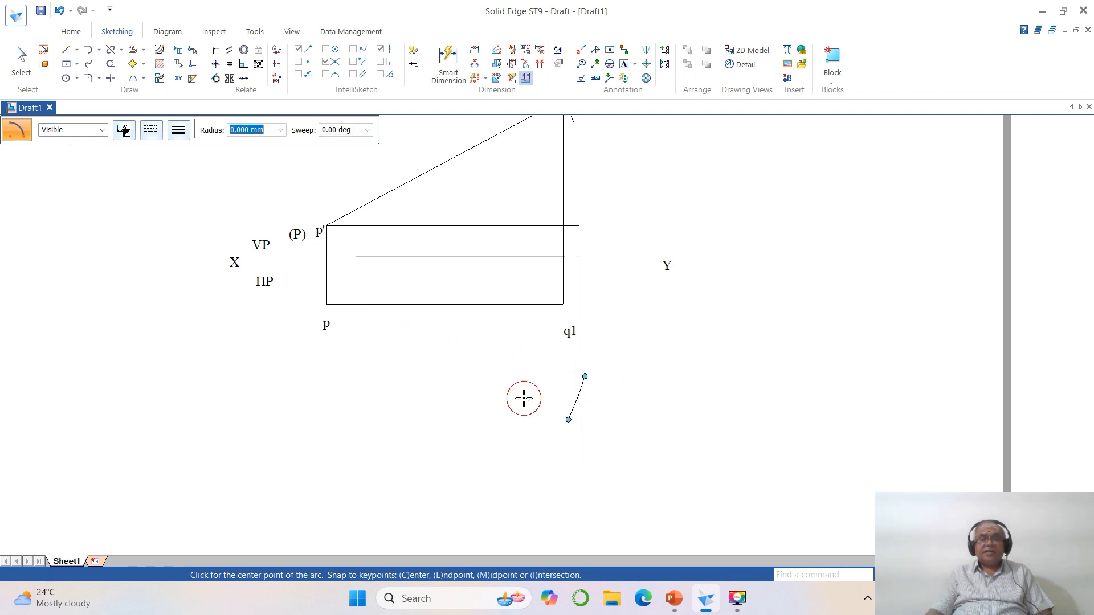
- Trim the extended vertical line below the arc and draw a line from p to their intersection
left_click(111, 64)
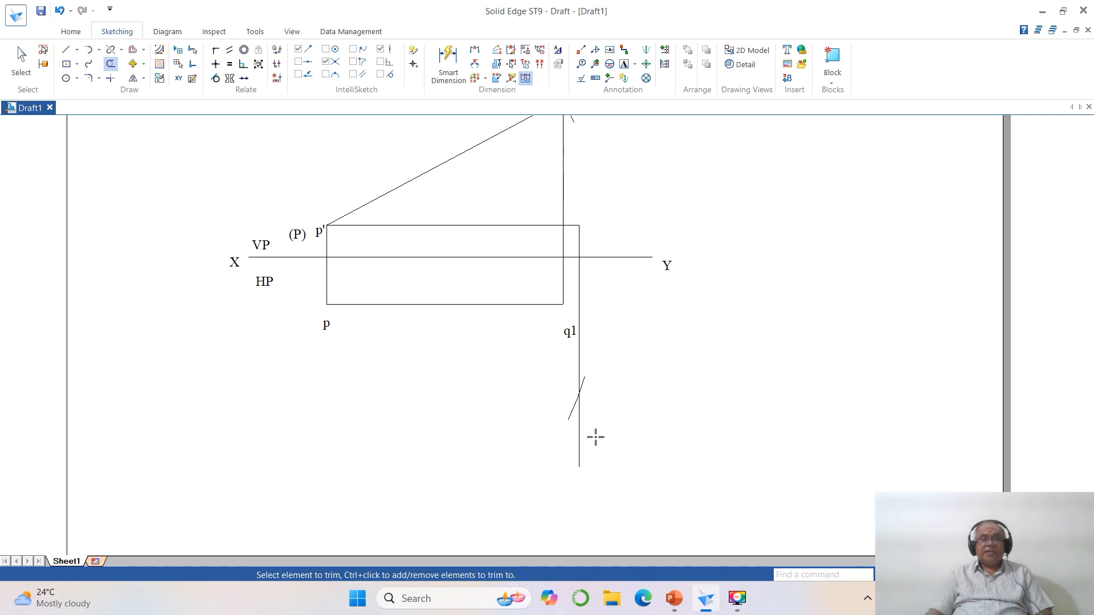
left_click(578, 442)
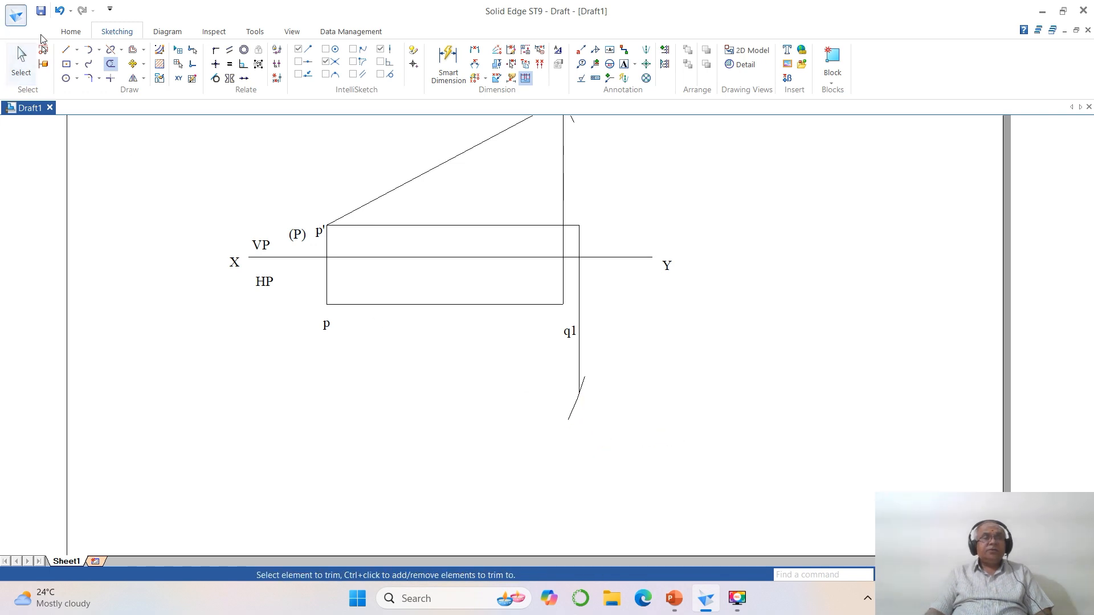
left_click(66, 49)
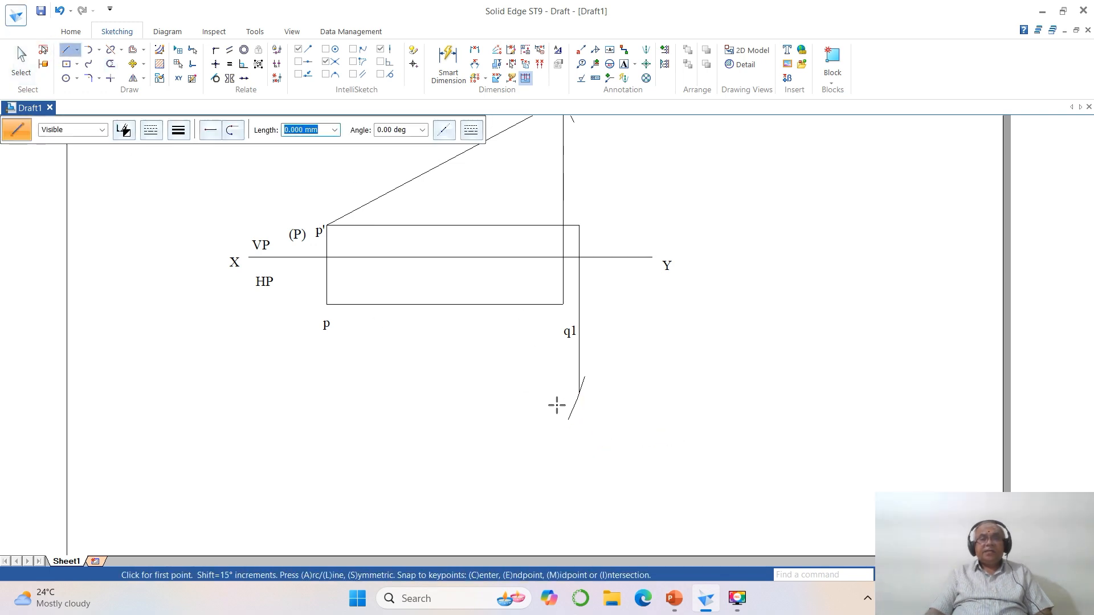
left_click(328, 303)
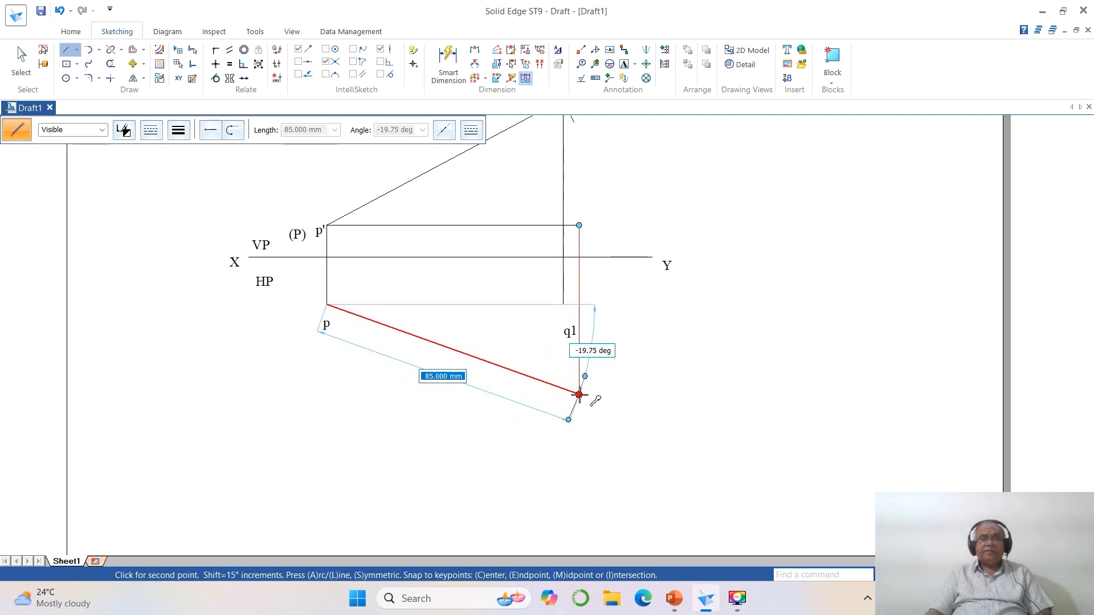
left_click(579, 395)
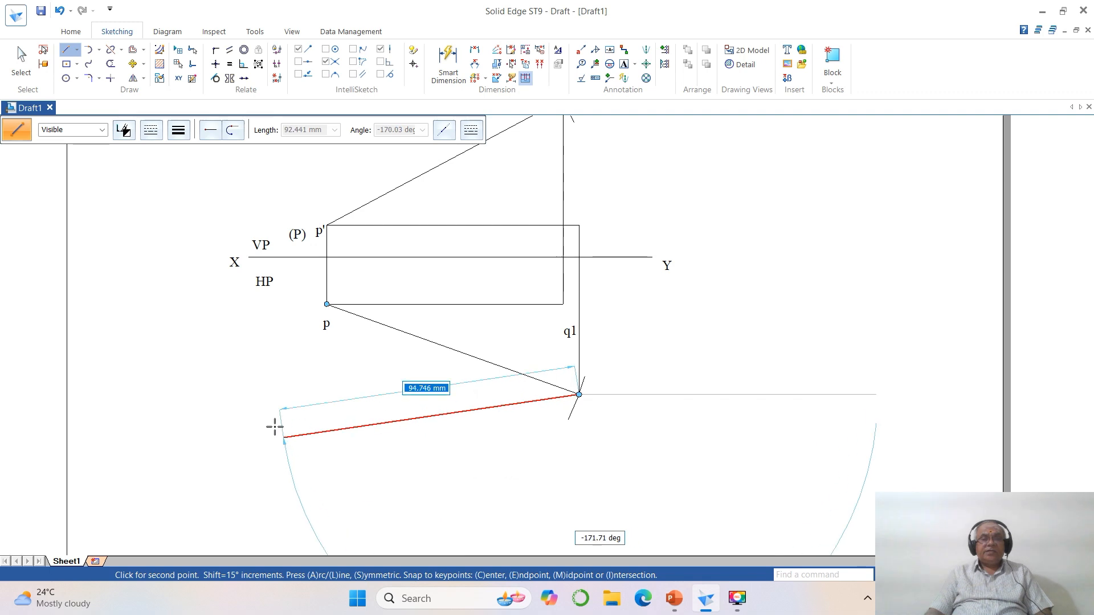
- Draw a horizontal line leftward from the arc intersection and extend it rightward to a new vertical boundary line
left_click(275, 395)
right_click(454, 459)
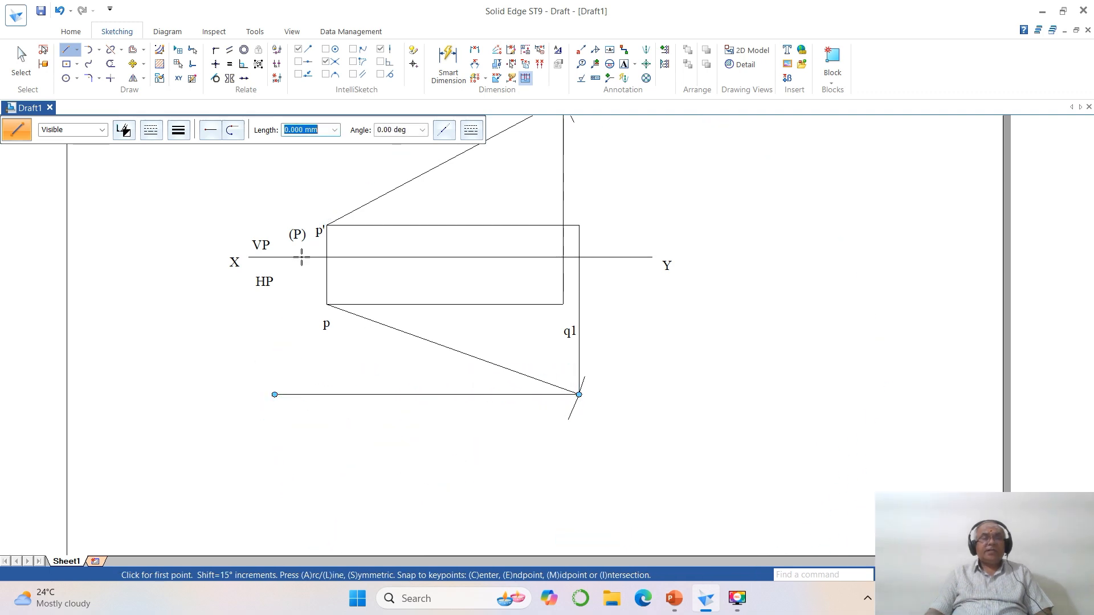
left_click(781, 320)
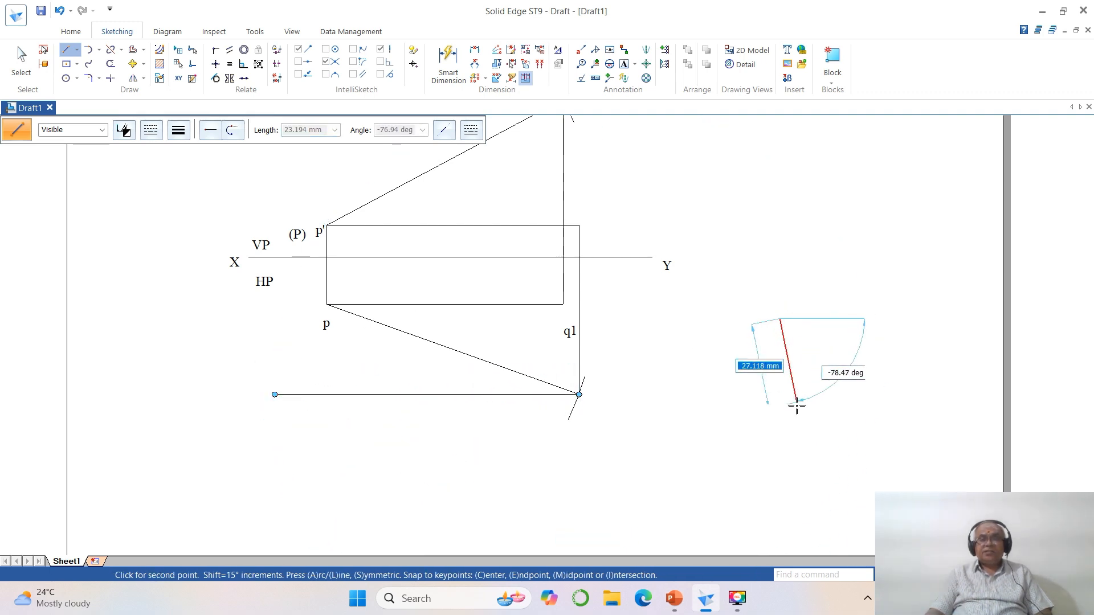
left_click(780, 460)
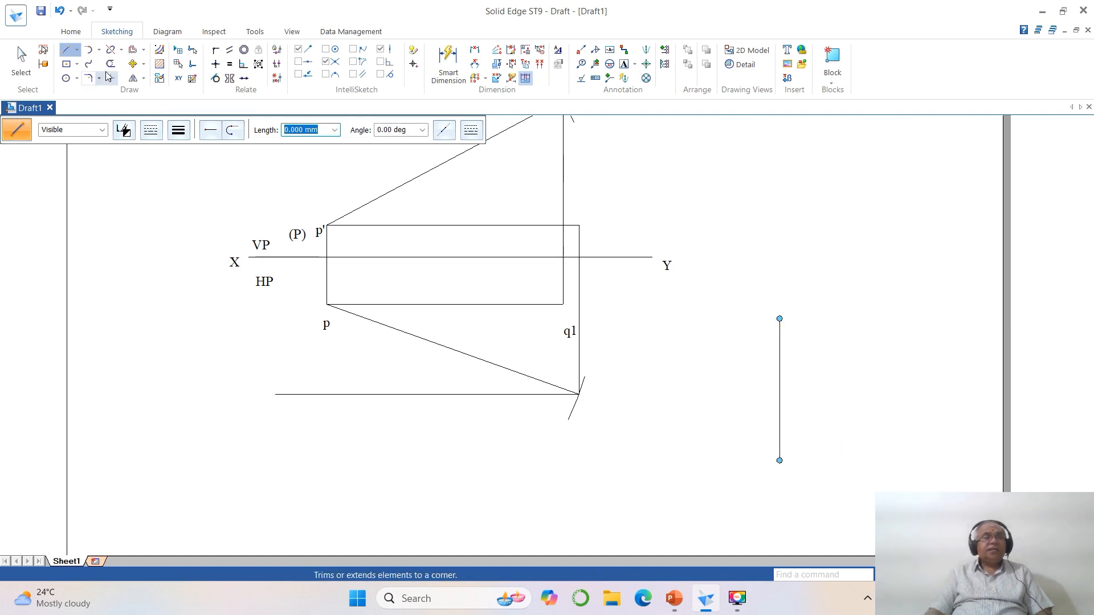
left_click(122, 50)
left_click(148, 78)
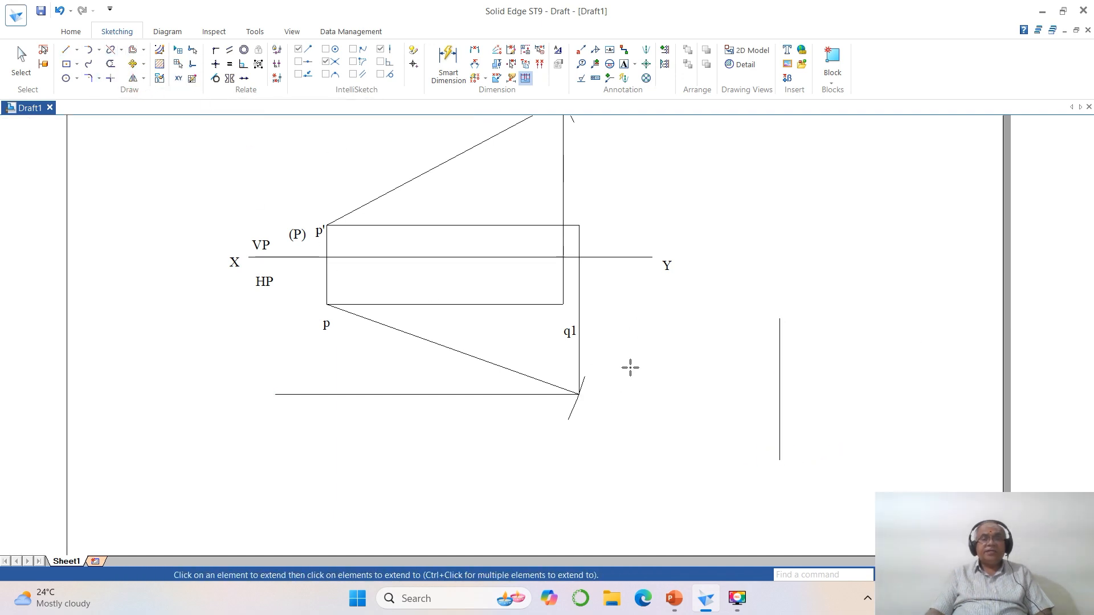
left_click(534, 395)
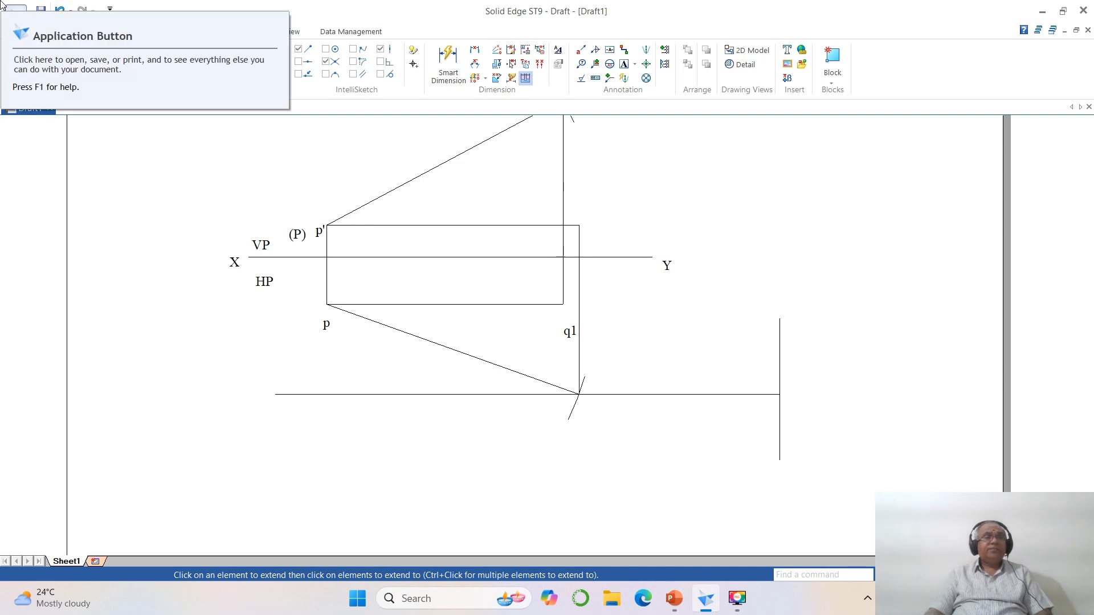
- Delete the vertical boundary line at the right end of the lower horizontal locus line
left_click(17, 62)
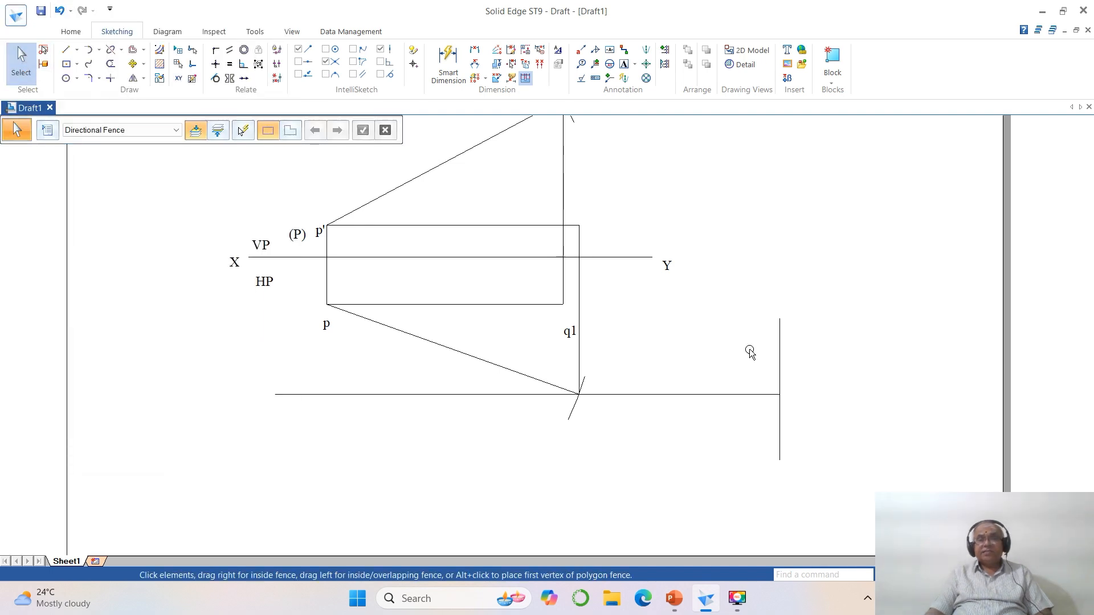
left_click(778, 355)
key("Delete")
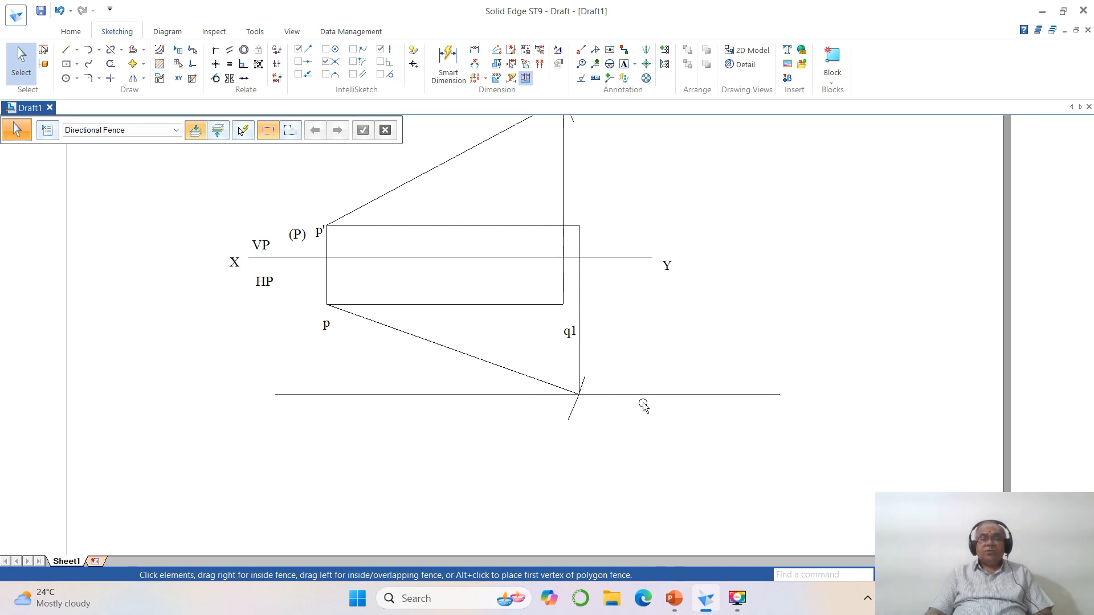
- Label the front view's right corner "q2'", the arc intersection "q2" and "(Q)", the lower horizontal line "LOCUS OF Q", and point p "(P)"
scroll(754, 385, "down", 1)
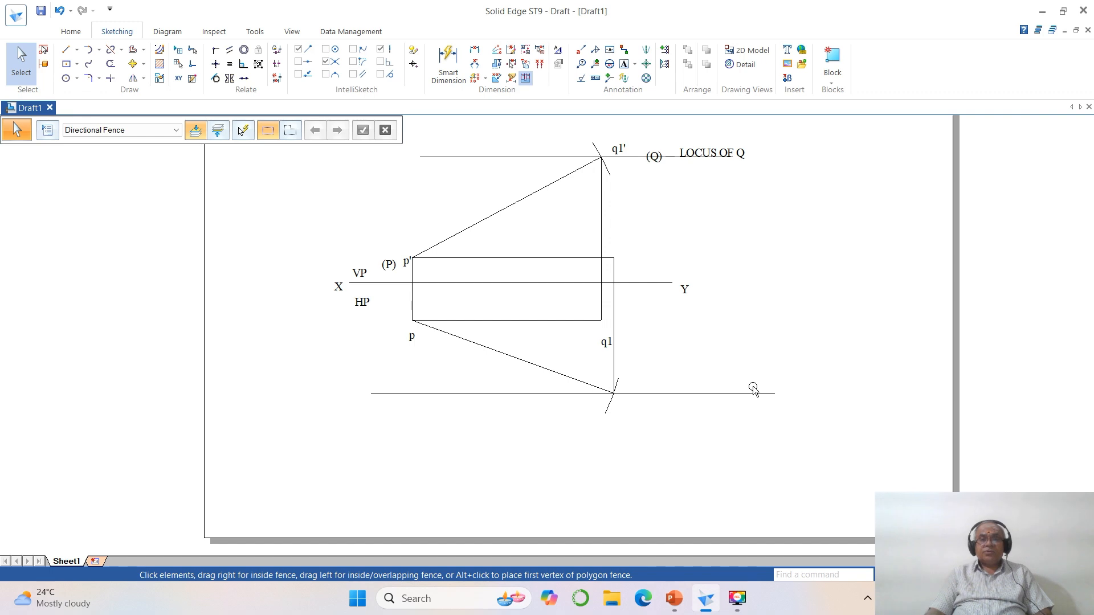
left_click(624, 64)
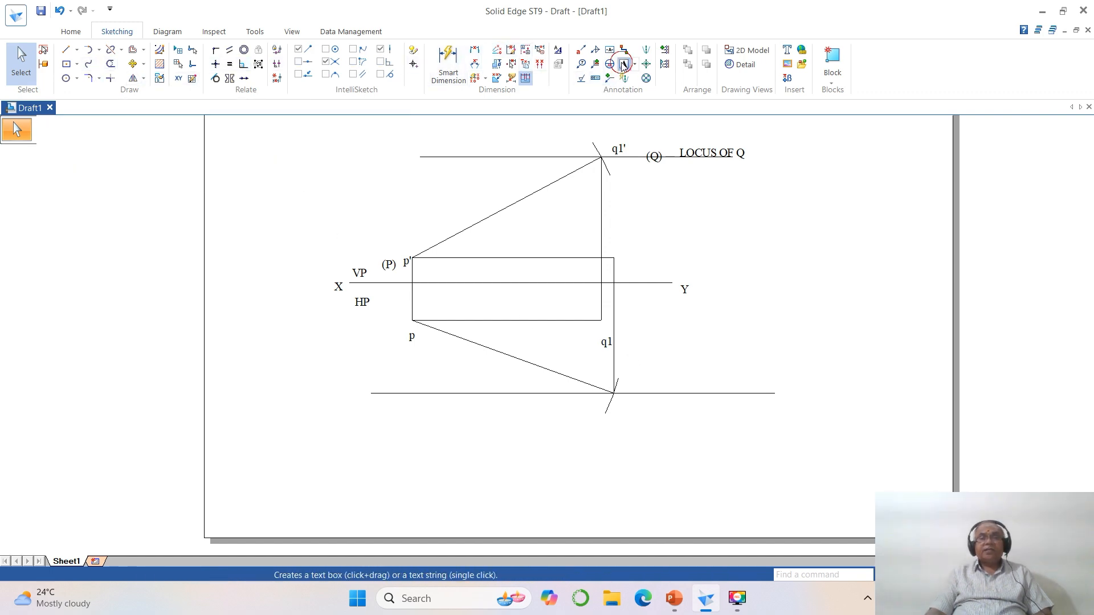
left_click(616, 266)
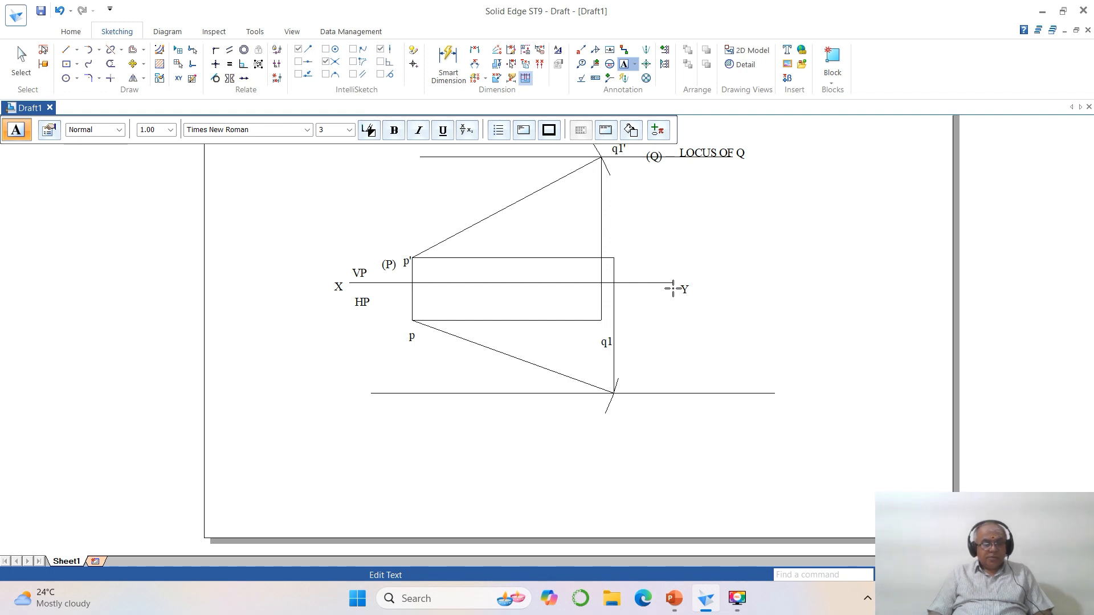
type("q2'")
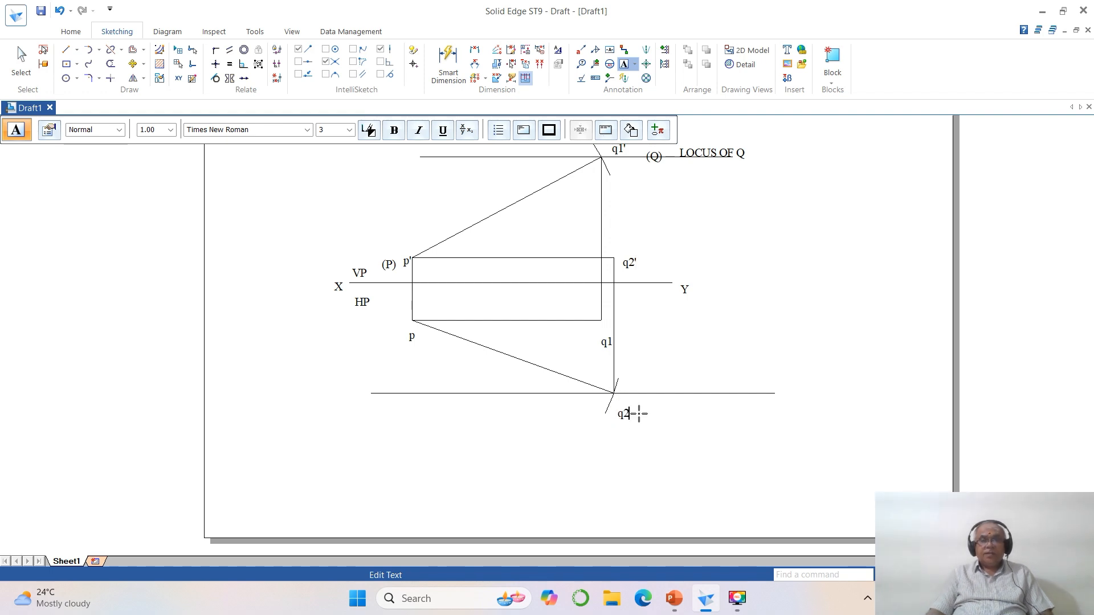
left_click(638, 414)
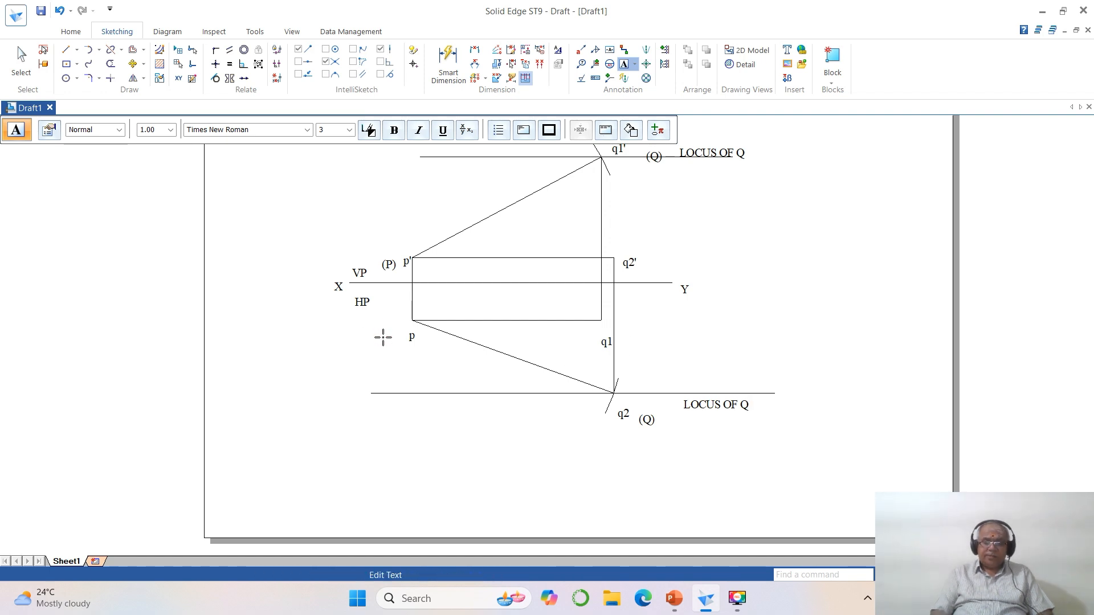
type("(P)")
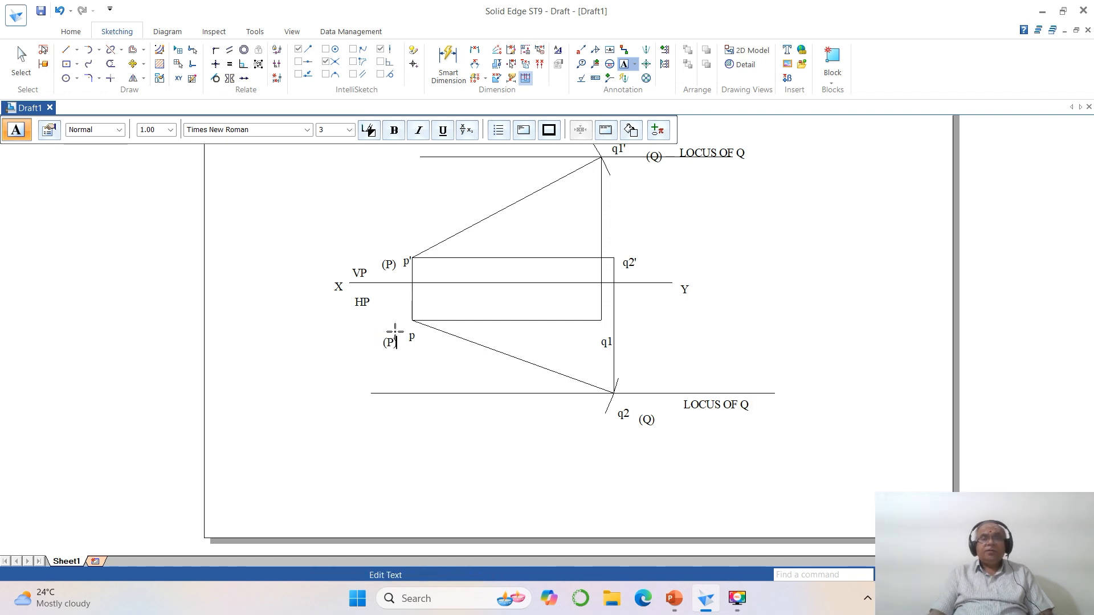
- Draw an arc centred at p' from q2' upward past the upper locus line, and trim the part above that line
left_click(676, 290)
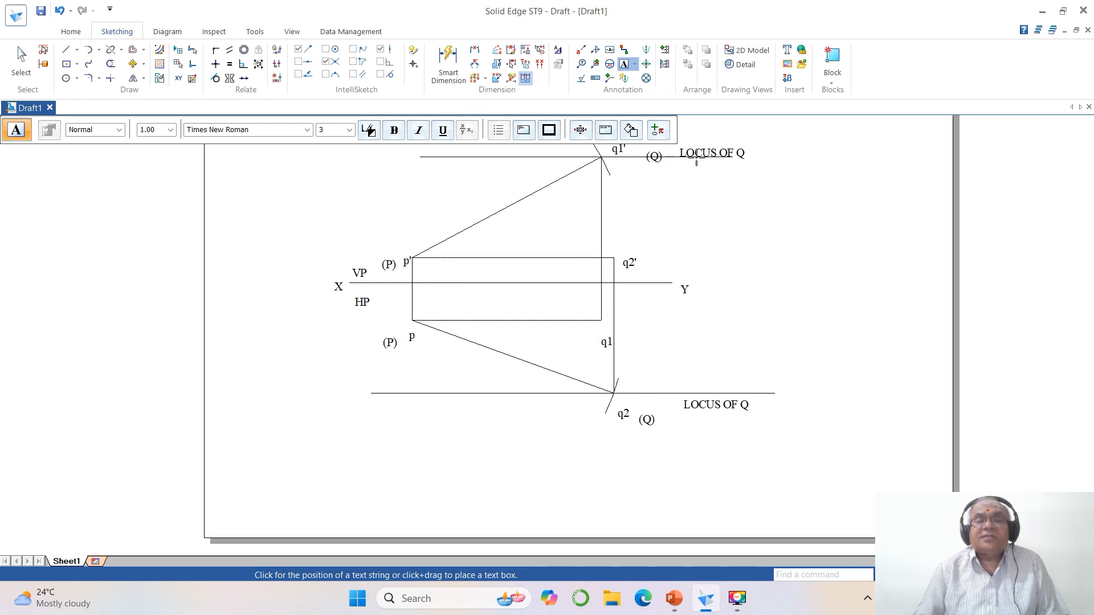
left_click(110, 153)
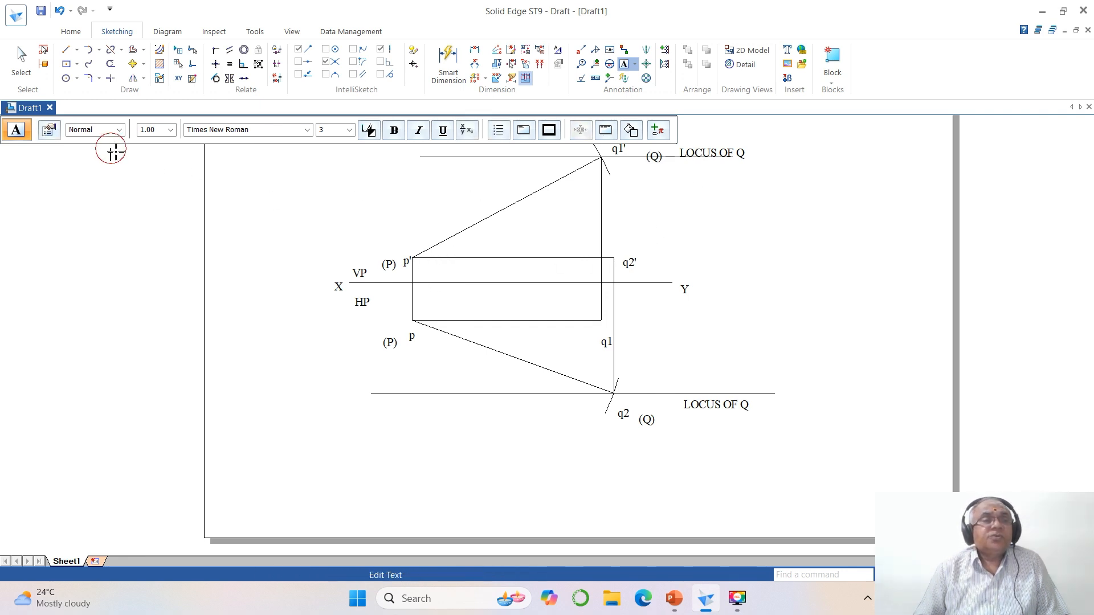
left_click(99, 50)
left_click(117, 94)
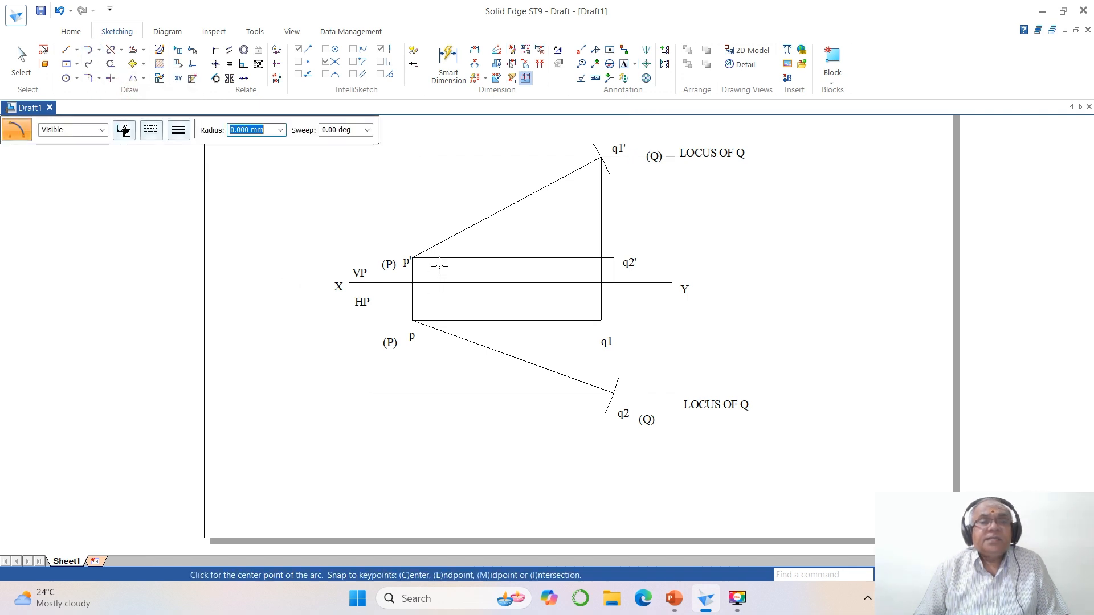
left_click(412, 257)
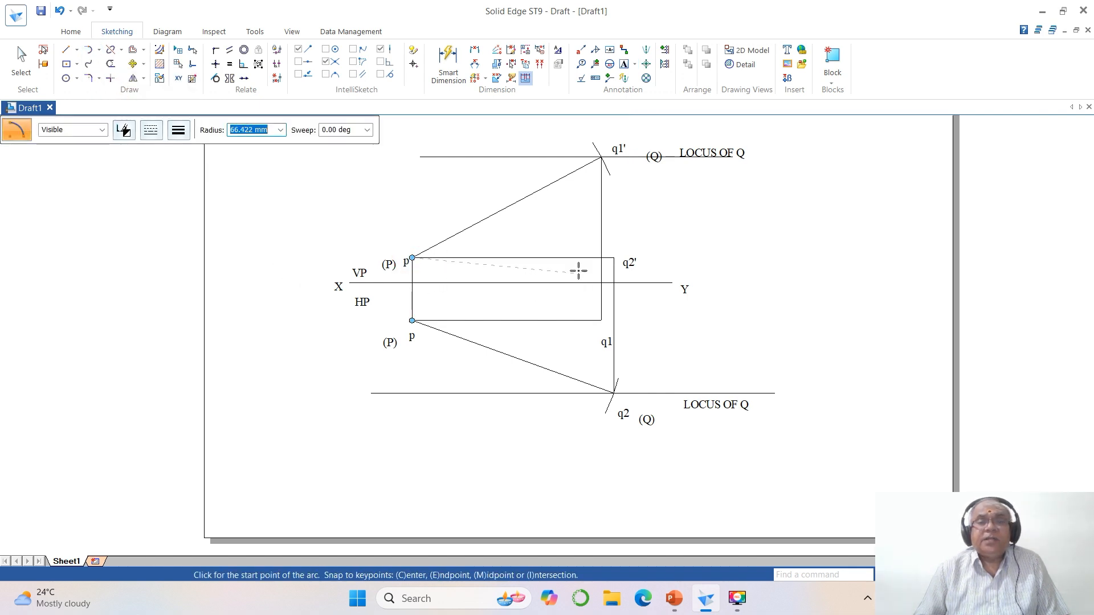
left_click(613, 257)
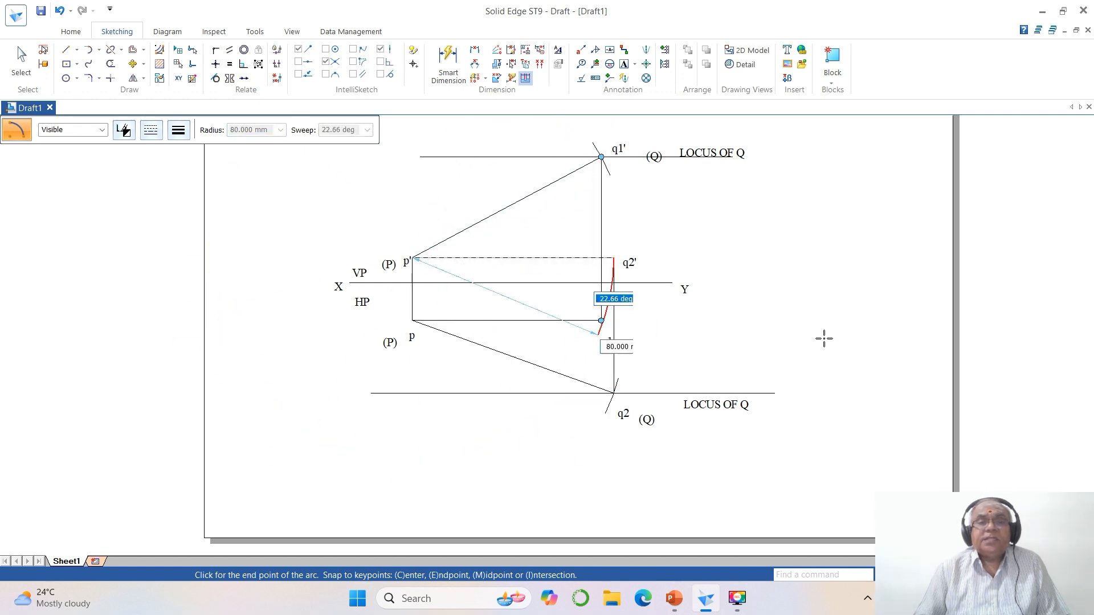
left_click(527, 170)
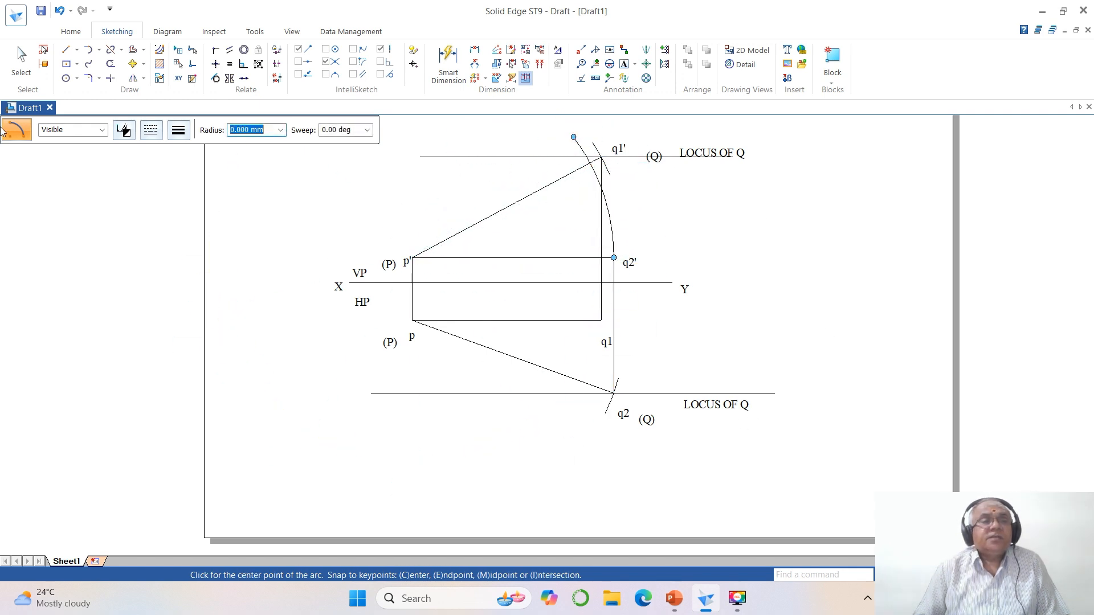
left_click(111, 63)
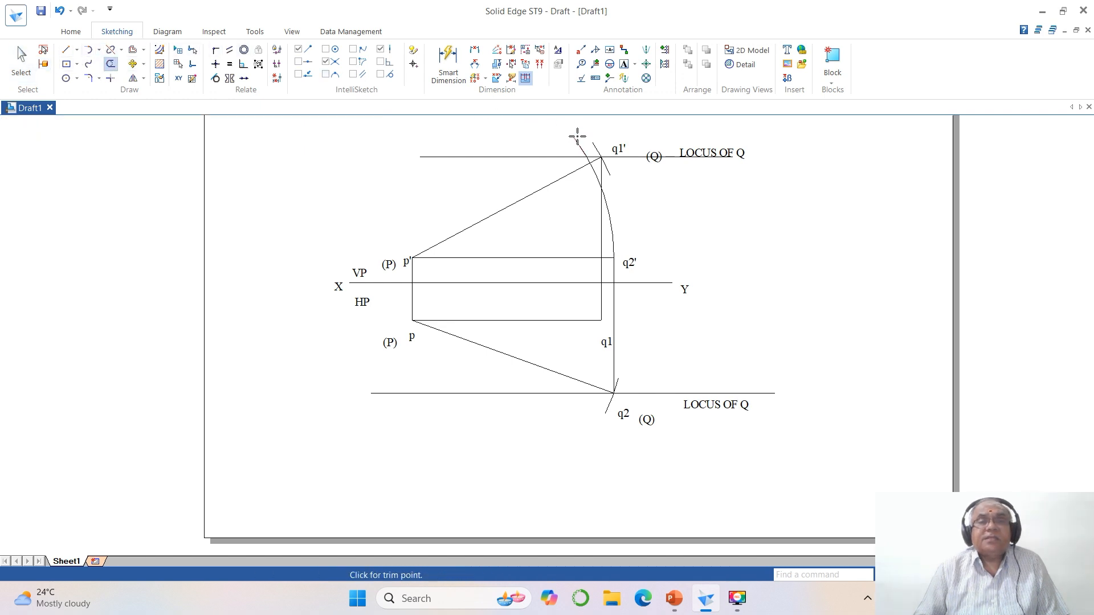
- Draw a line from p' to the intersection of the new arc and the upper locus line
left_click(66, 50)
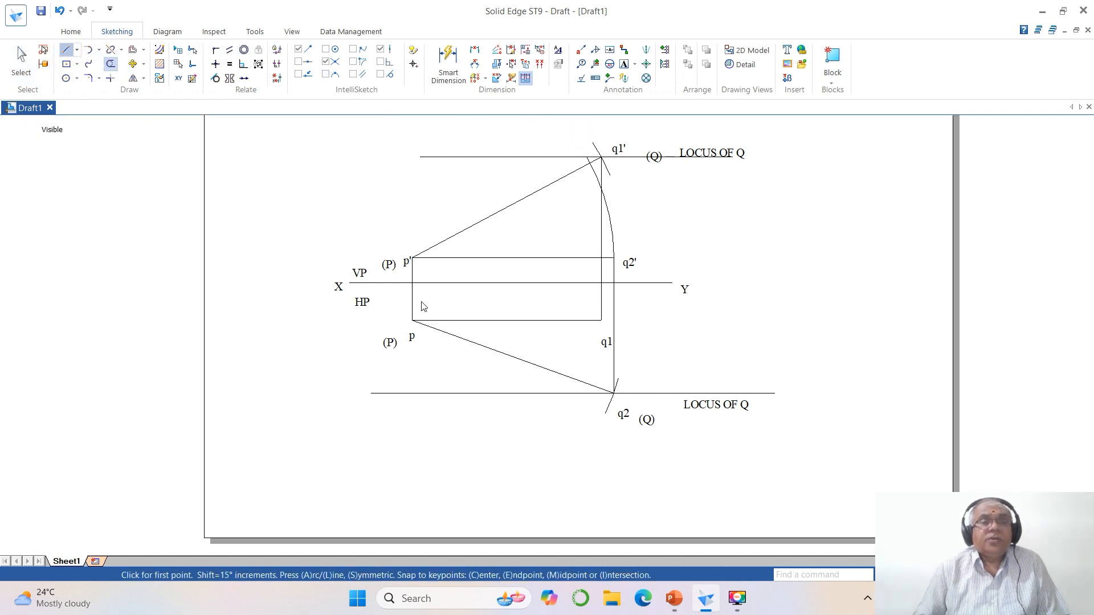
left_click(412, 258)
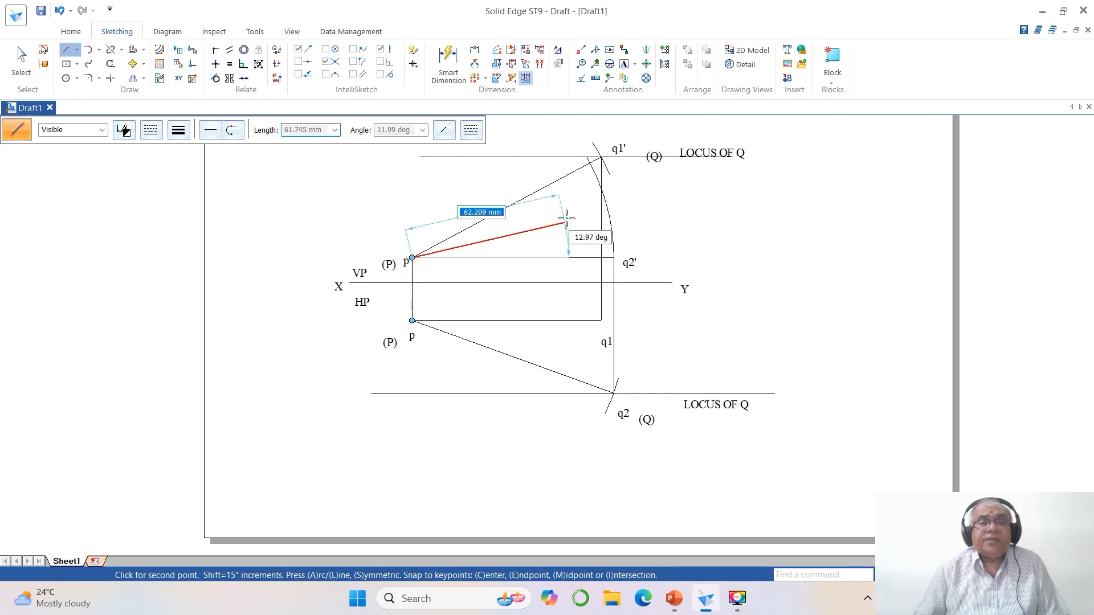
left_click(587, 157)
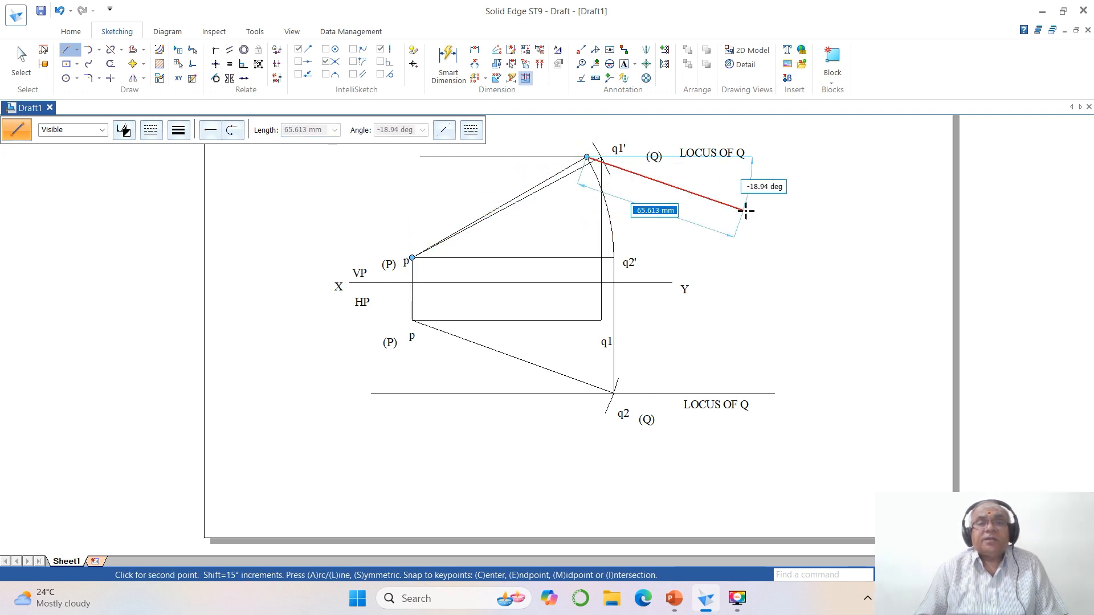
right_click(745, 209)
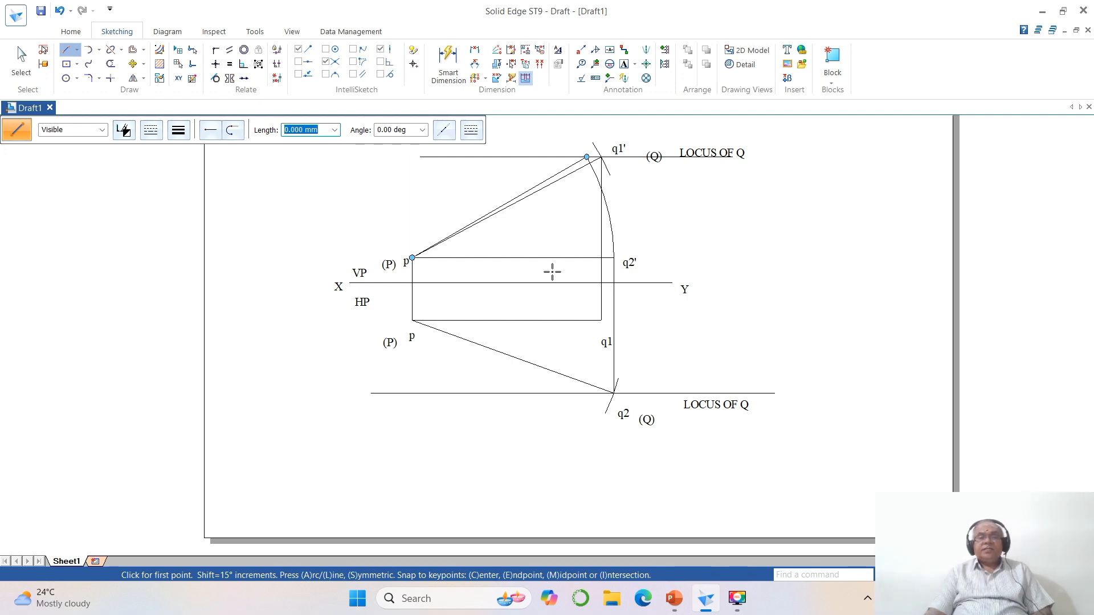
- Draw an arc centred at p from q1 downward past the lower locus line, and trim the part below that line
left_click(98, 50)
left_click(111, 79)
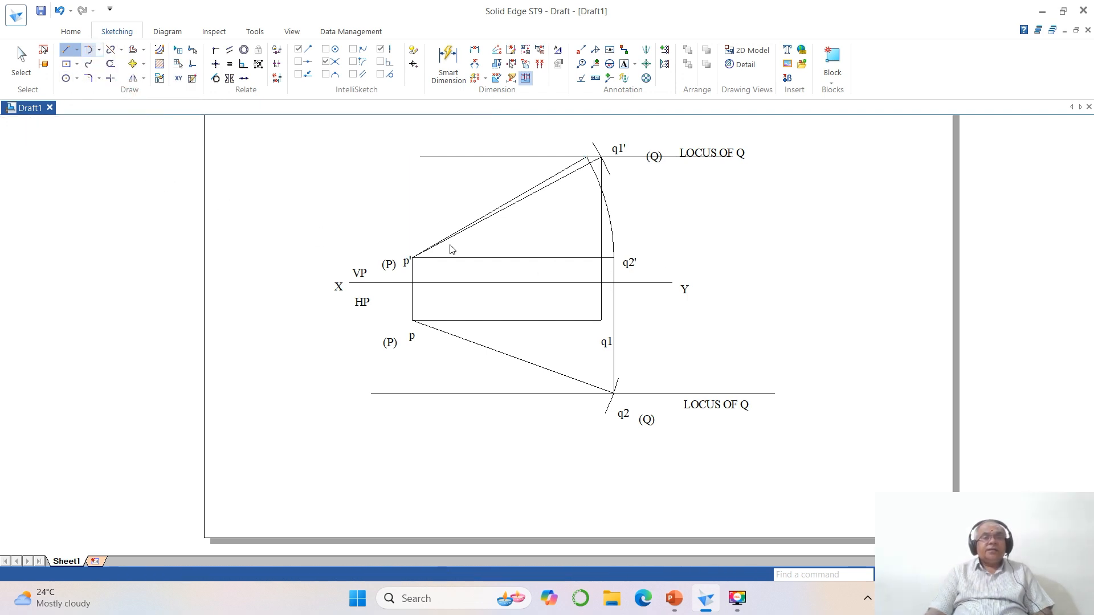
left_click(413, 321)
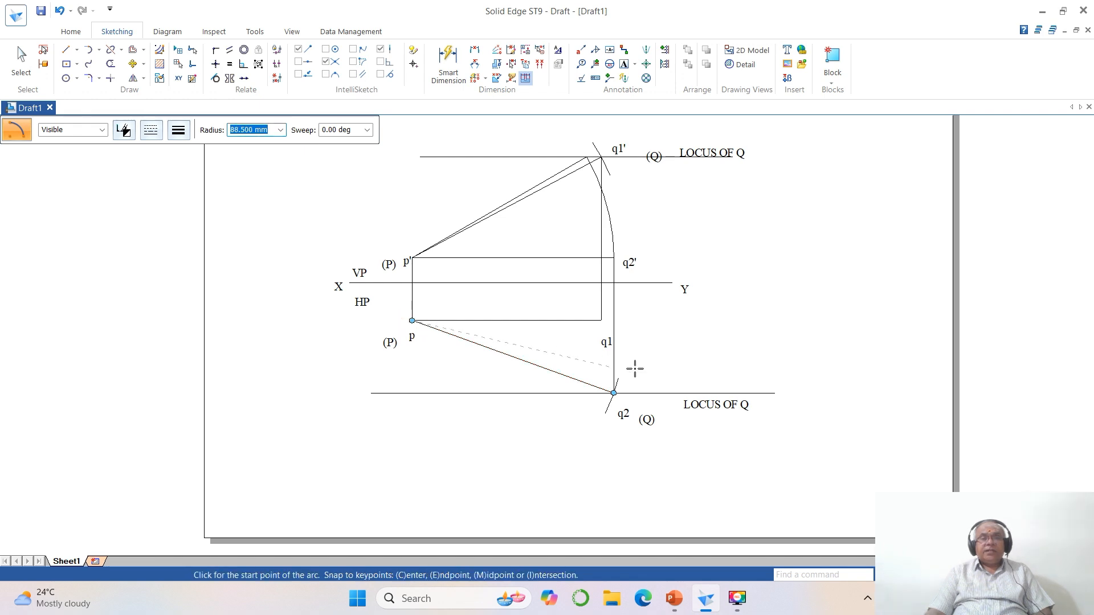
left_click(601, 320)
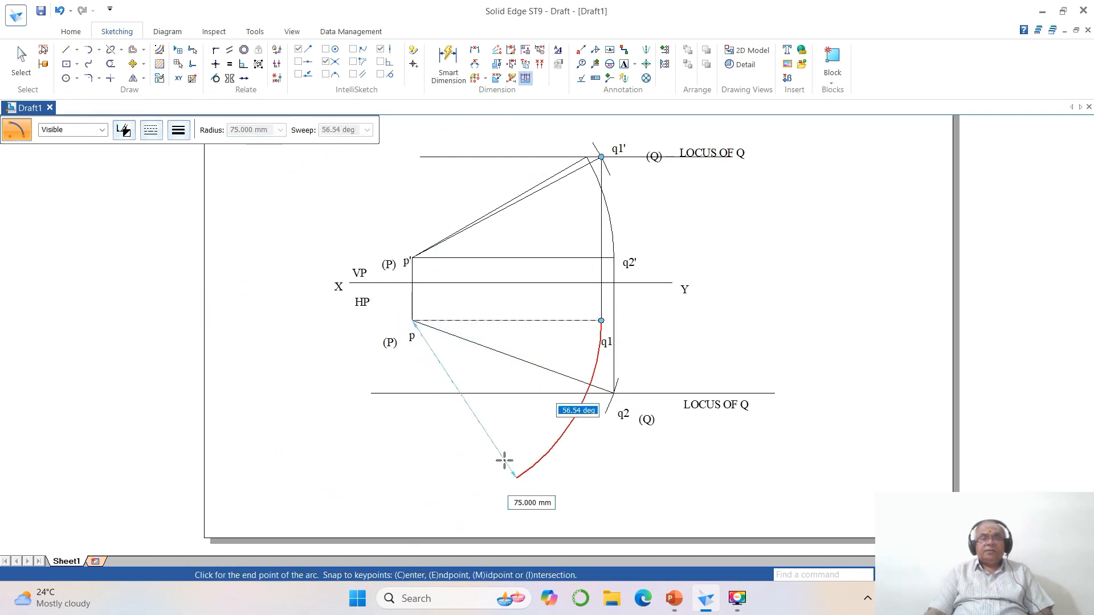
left_click(504, 460)
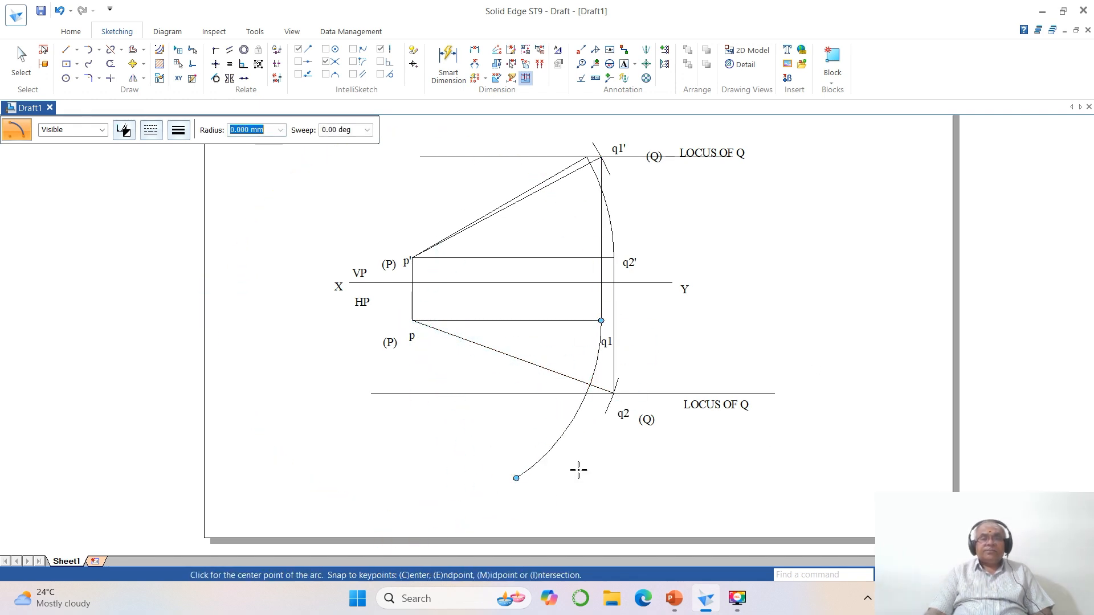
left_click(111, 63)
left_click(568, 421)
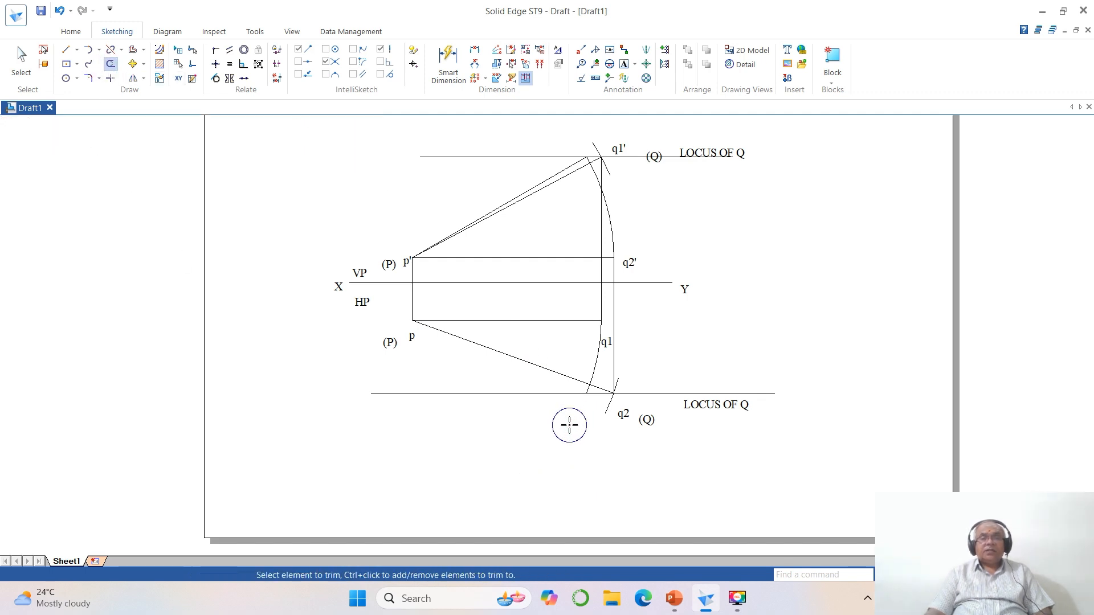
- Draw a line from p to the lower arc–locus intersection and continue it vertically up to the upper arc–locus intersection
left_click(66, 49)
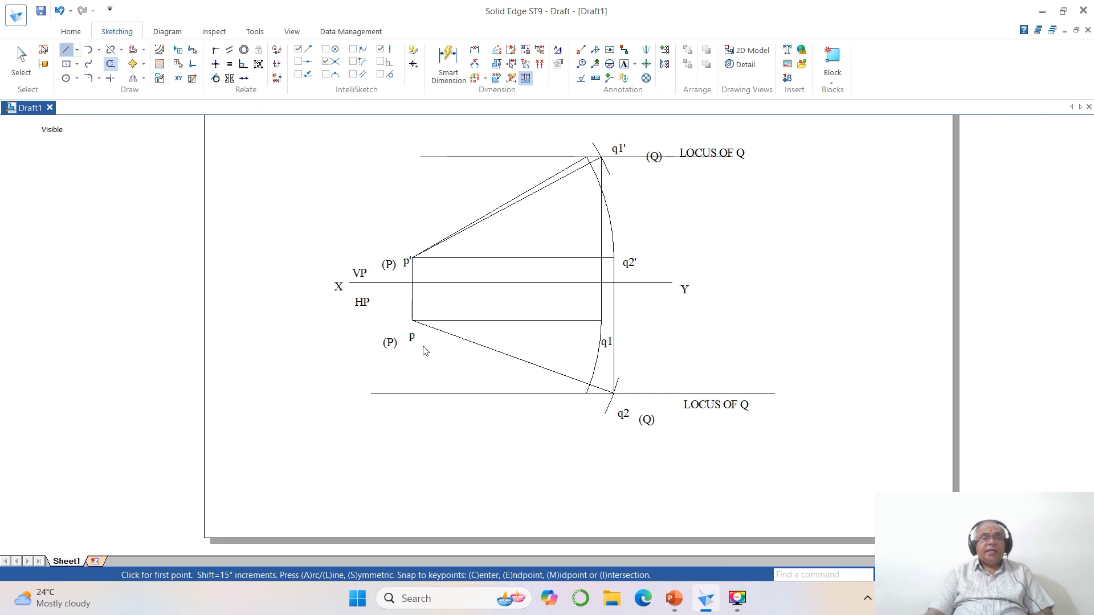
left_click(412, 321)
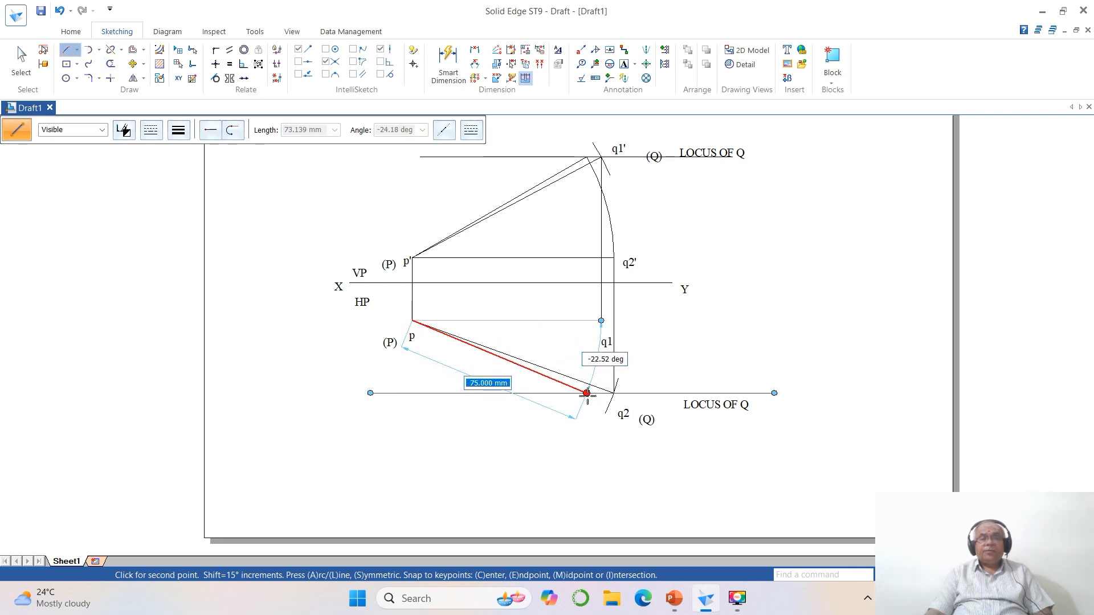
left_click(587, 394)
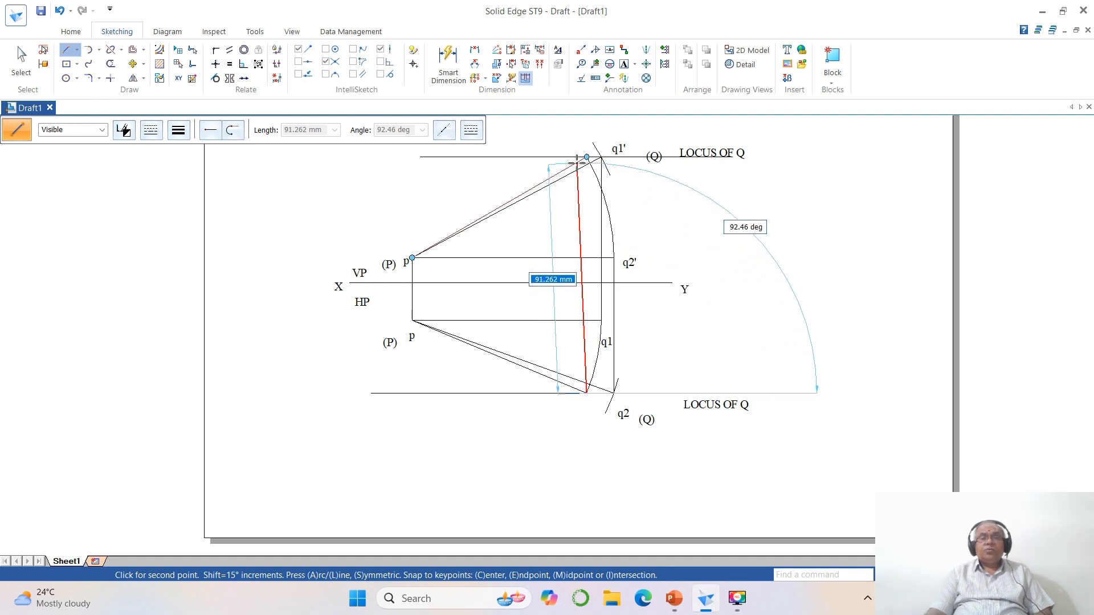
left_click(587, 157)
right_click(668, 237)
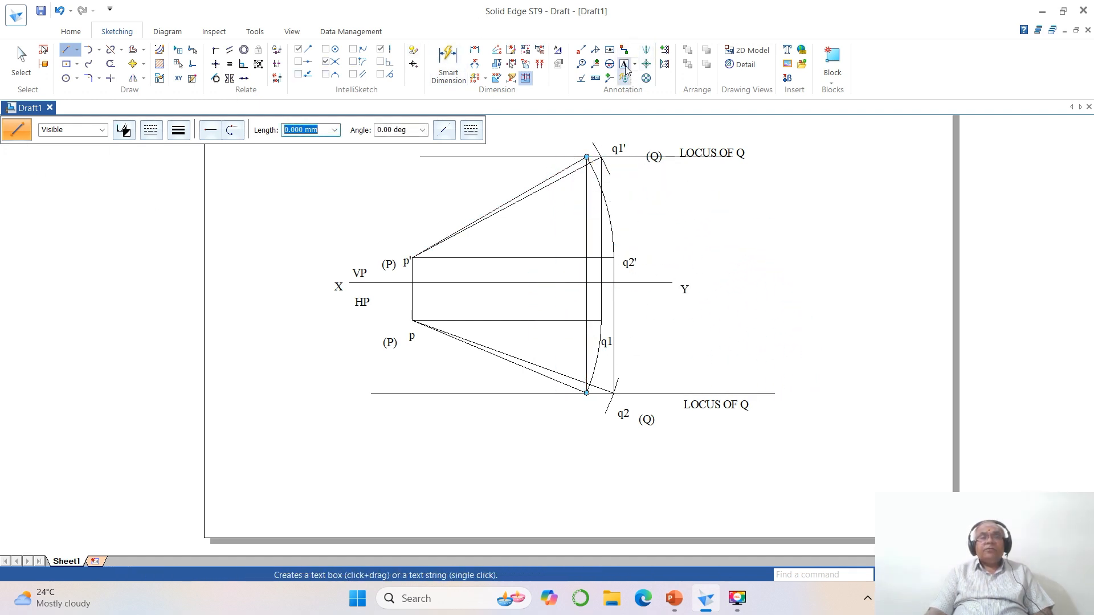
- Label the lower end of the new vertical projector "q" and its upper end "q'"
key("Escape")
left_click(581, 409)
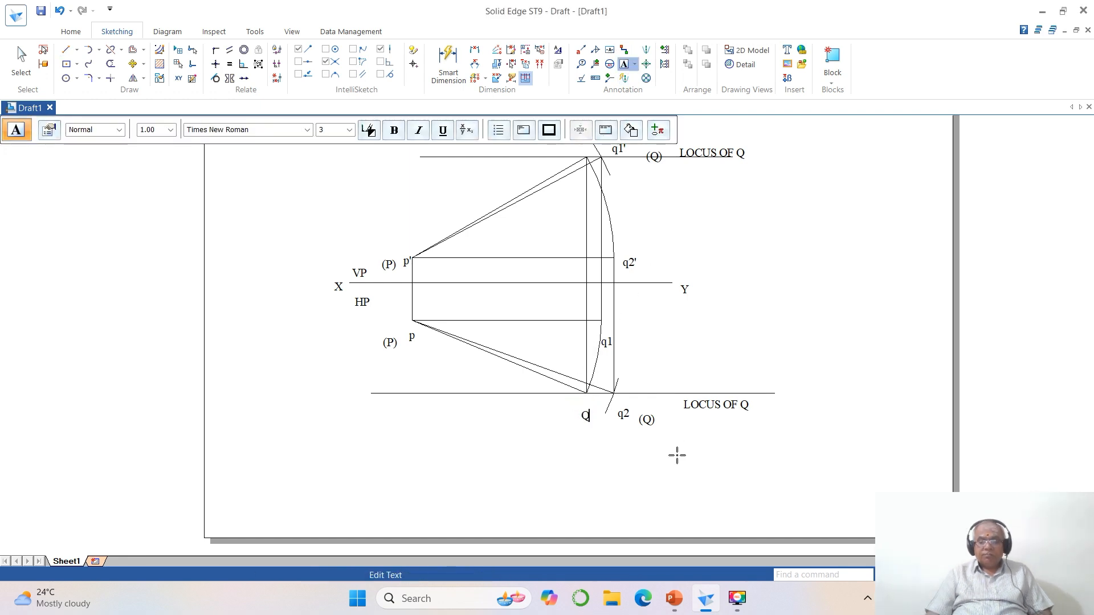
type("q")
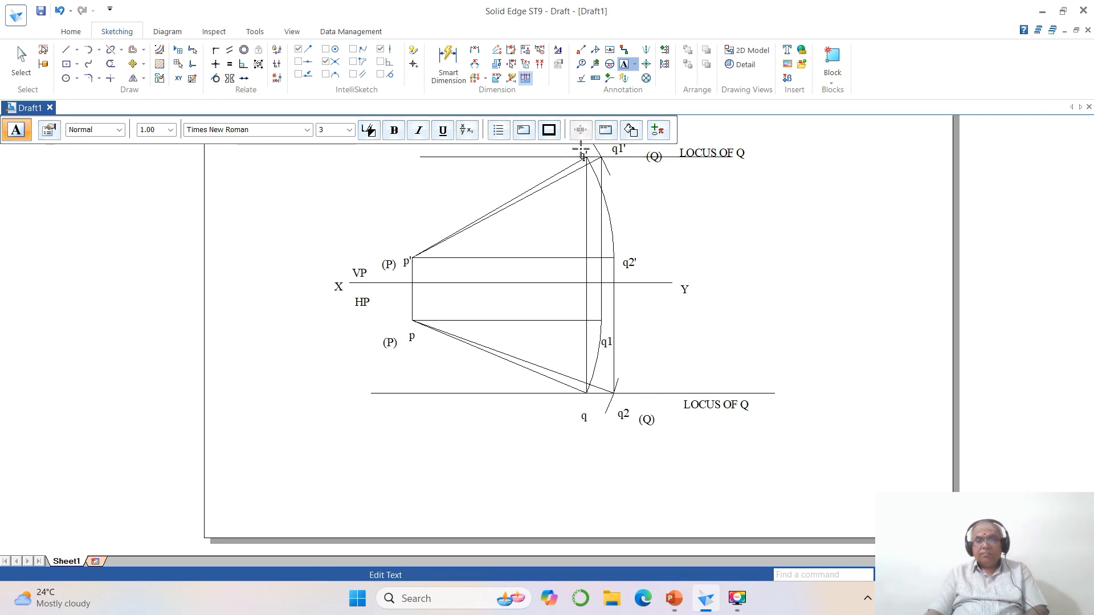
left_click(865, 338)
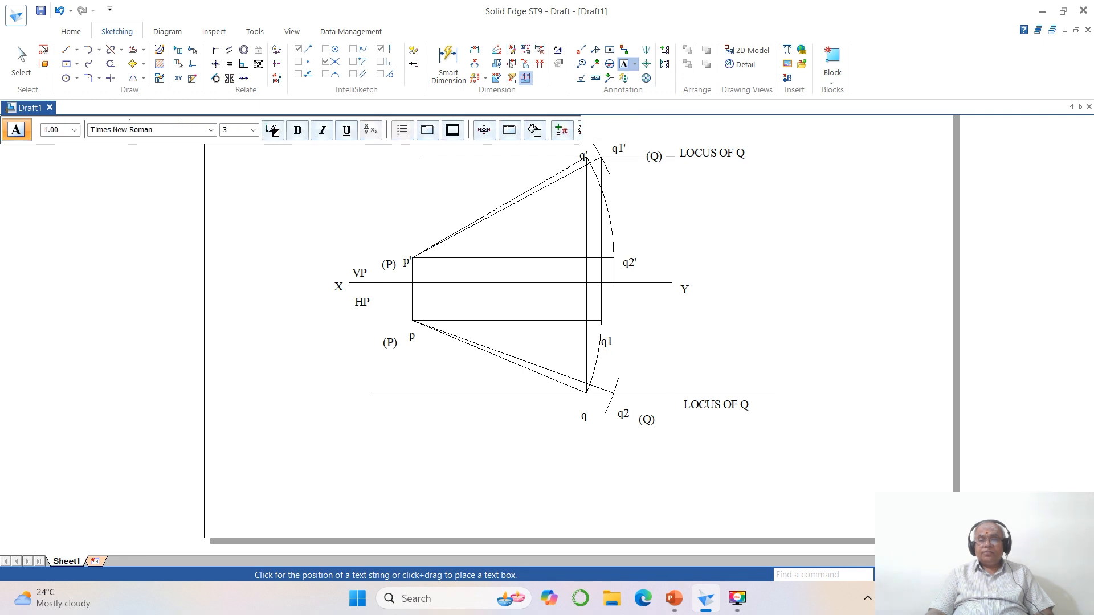
- Split the upper locus line a short distance left of q' and delete its left portion
left_click(941, 575)
left_click(913, 575)
left_click_drag(327, 200, 795, 474)
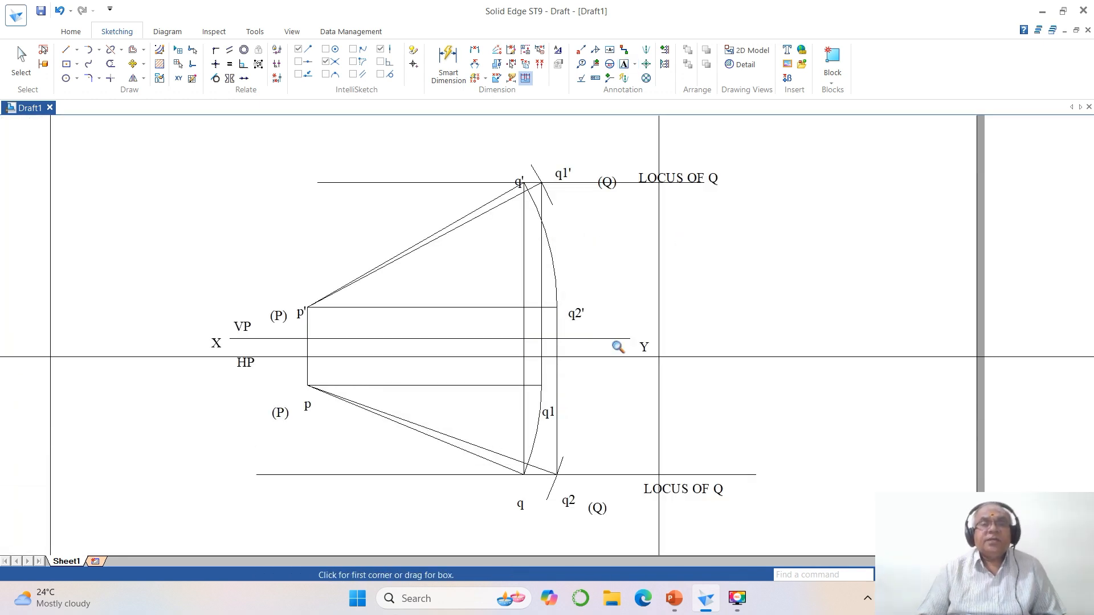
left_click(111, 49)
left_click(413, 182)
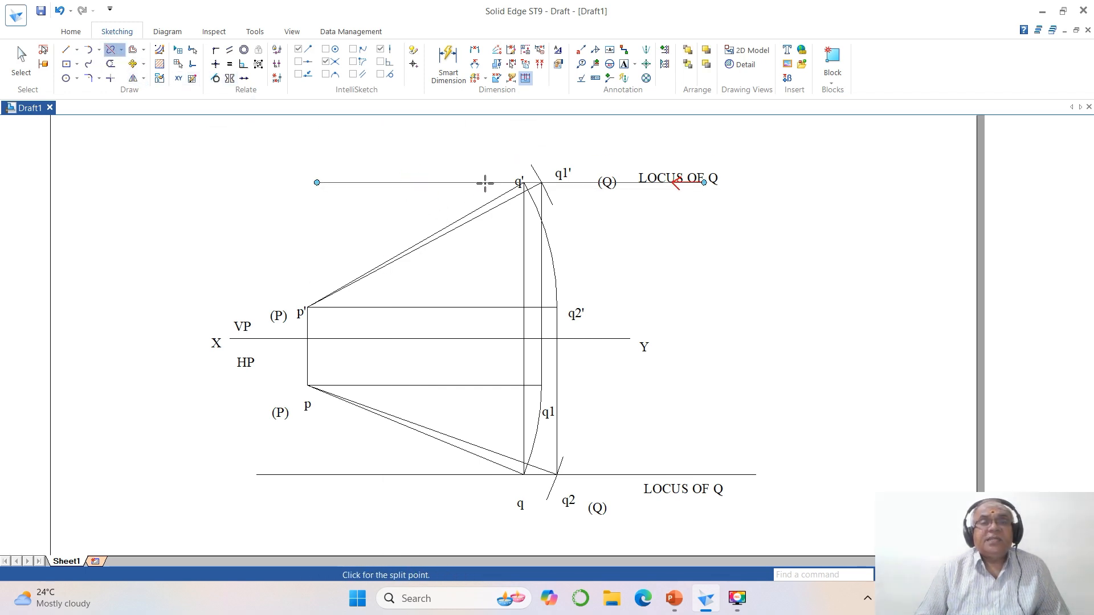
left_click(485, 182)
key("Escape")
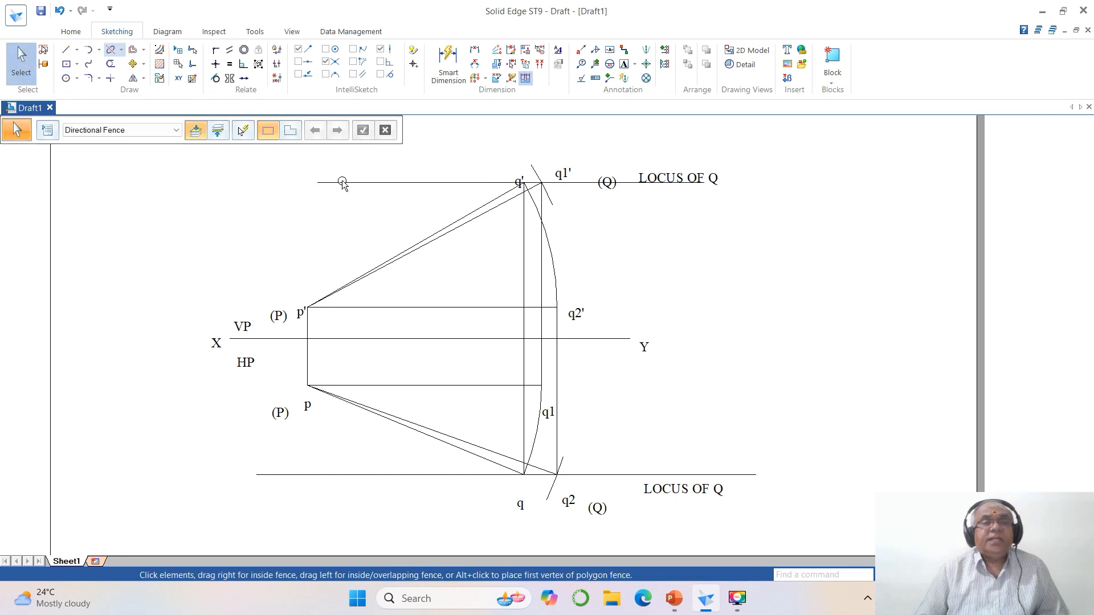
left_click(348, 183)
key("Delete")
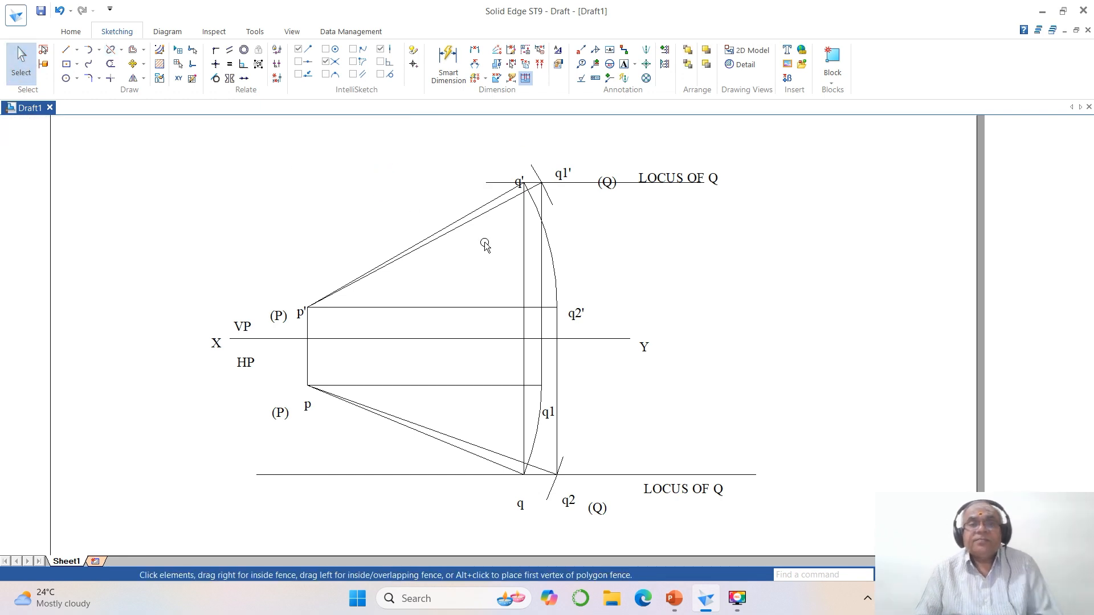
- Move the labels q' and q1' so that both sit just above the upper locus line, beside their points
left_click(914, 575)
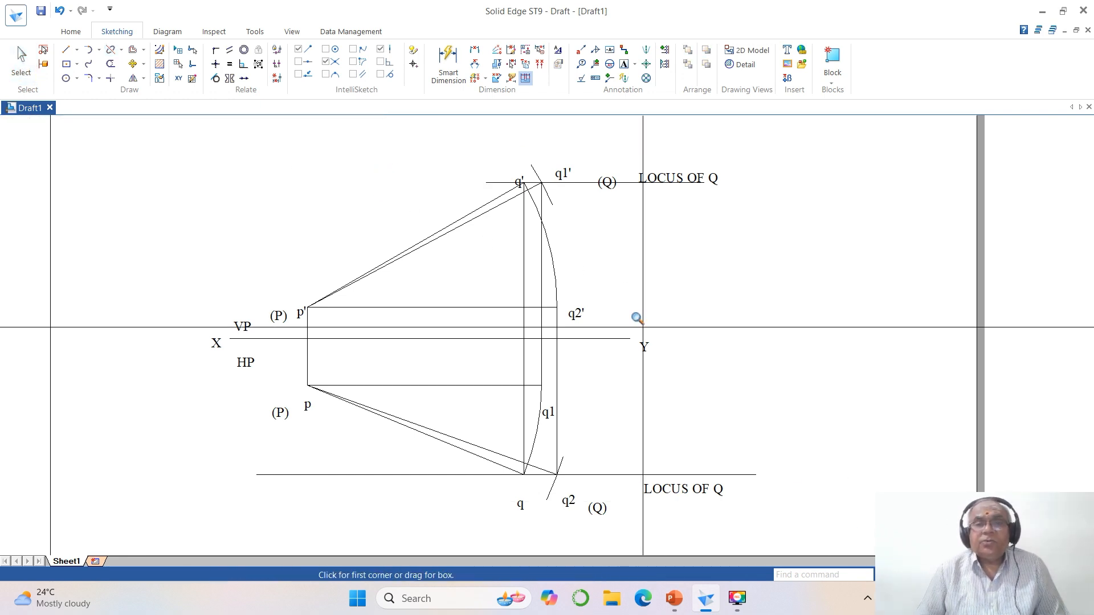
left_click(437, 138)
left_click(843, 346)
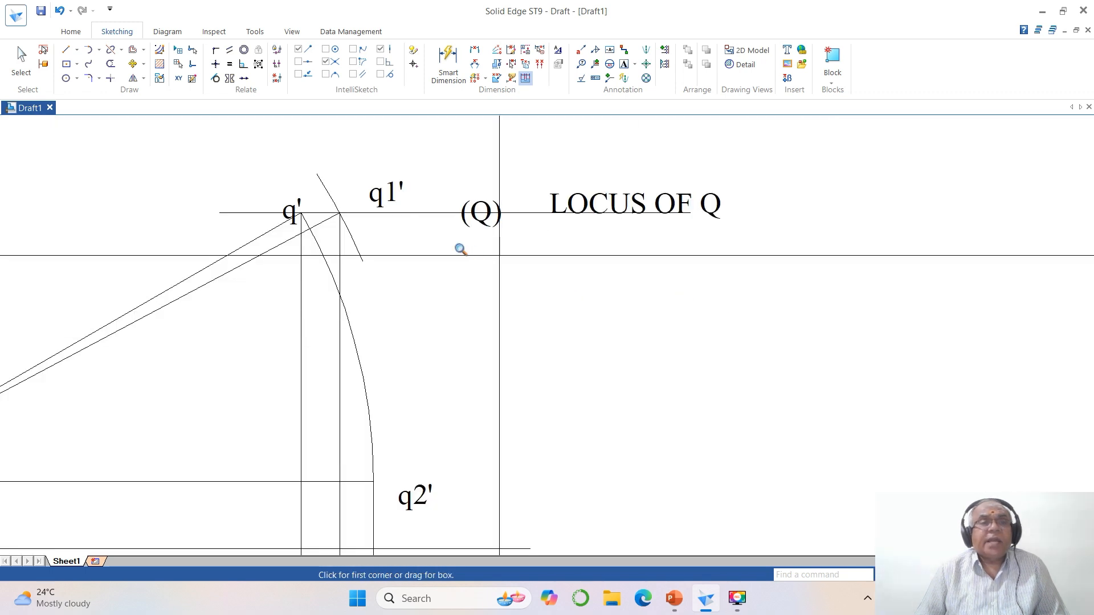
left_click(132, 63)
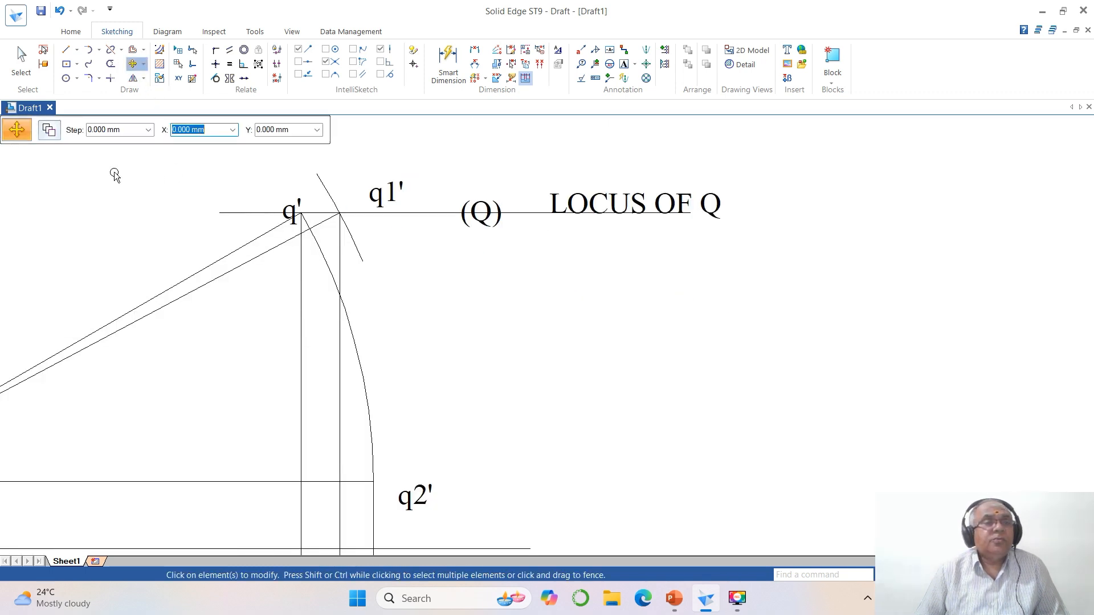
left_click(304, 203)
left_click(410, 259)
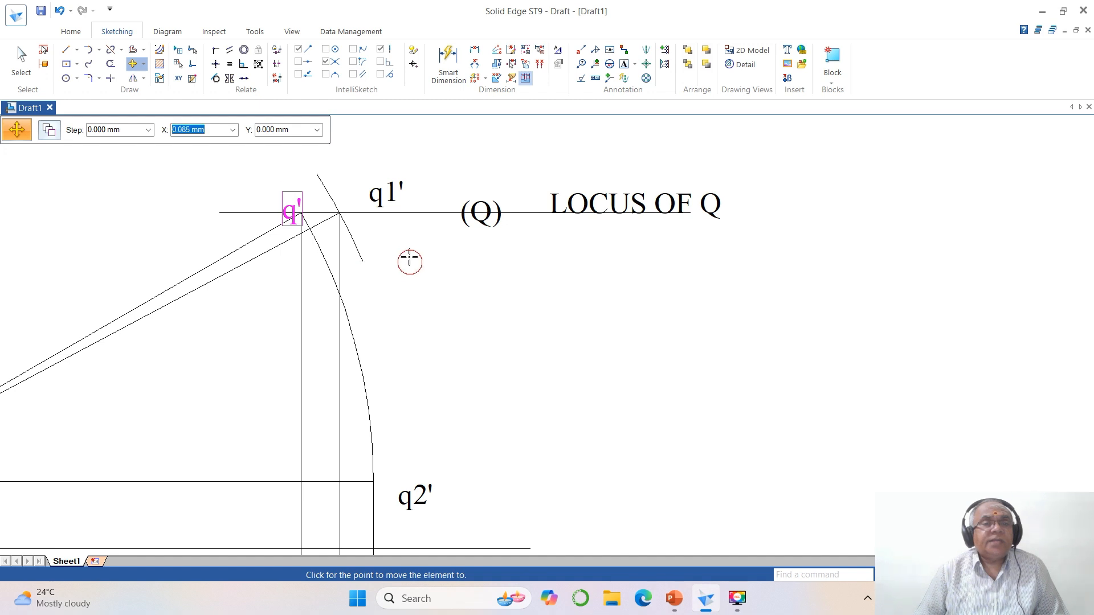
left_click(412, 240)
left_click(406, 212)
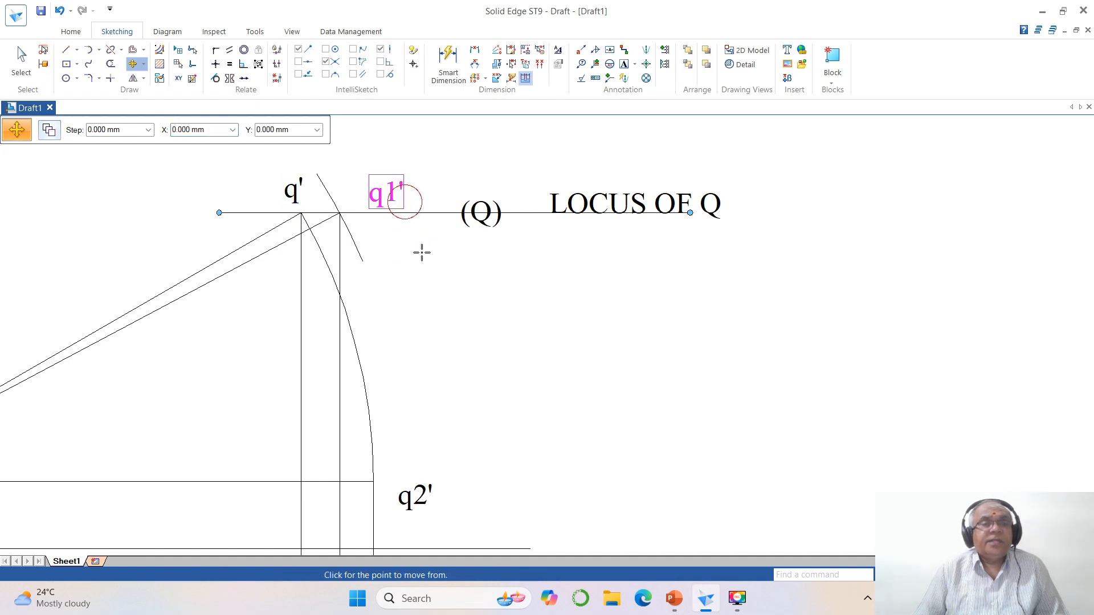
left_click(426, 257)
left_click(401, 258)
- Move the upper "(Q)" label next to q1' and the upper "LOCUS OF Q" text leftward to just above its line
left_click(472, 243)
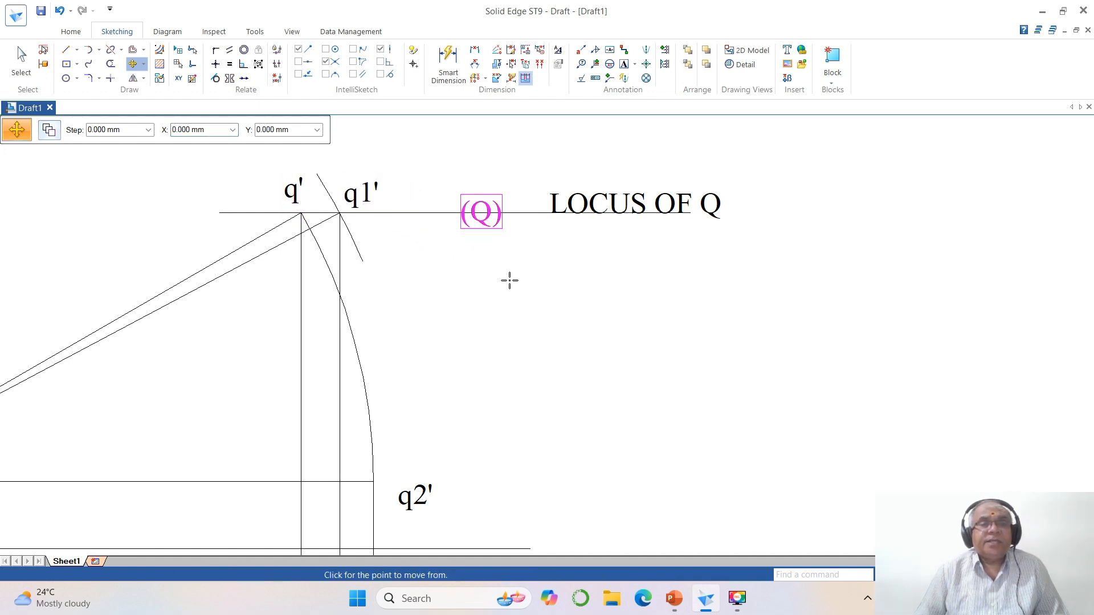
left_click(508, 279)
left_click(435, 258)
left_click(553, 220)
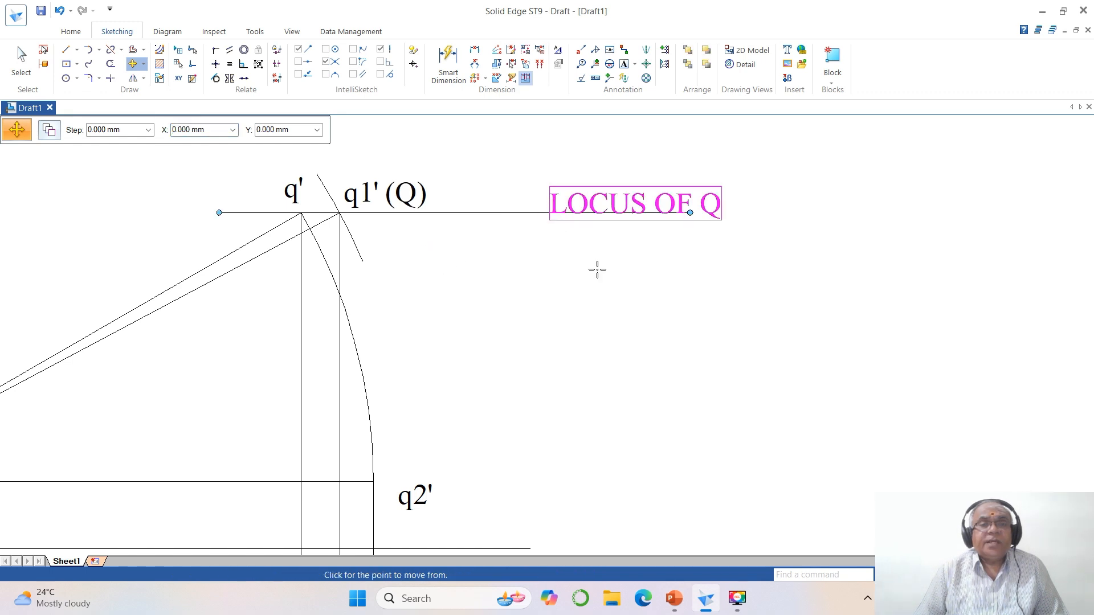
left_click(596, 268)
left_click(504, 259)
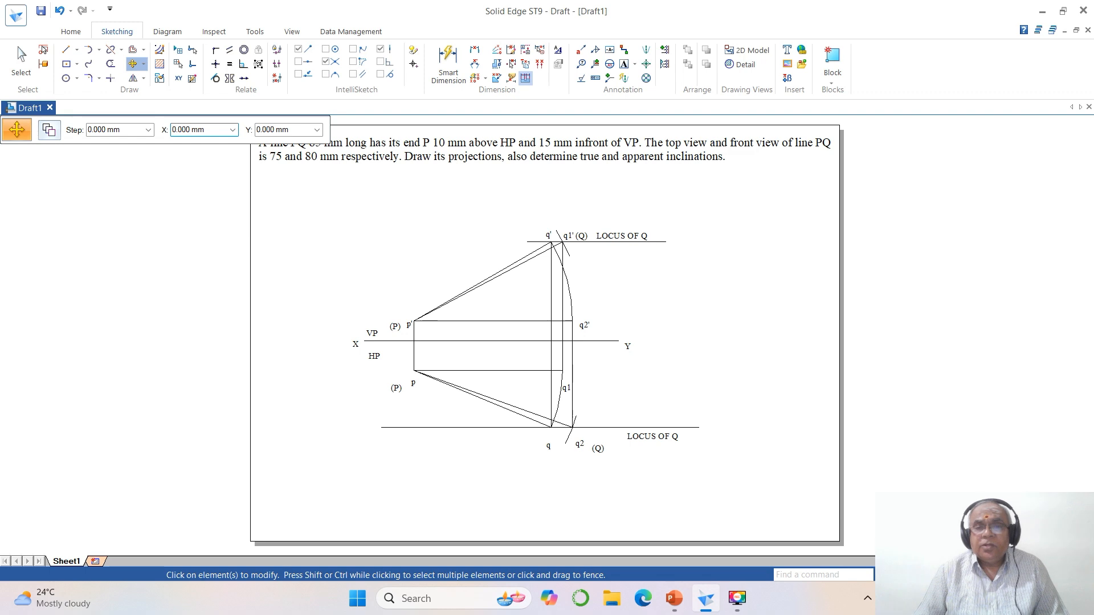
- Move the label p' and the upper (P) side by side just below the horizontal line from p', to the right of the projector
left_click(934, 575)
left_click(318, 275)
left_click(747, 499)
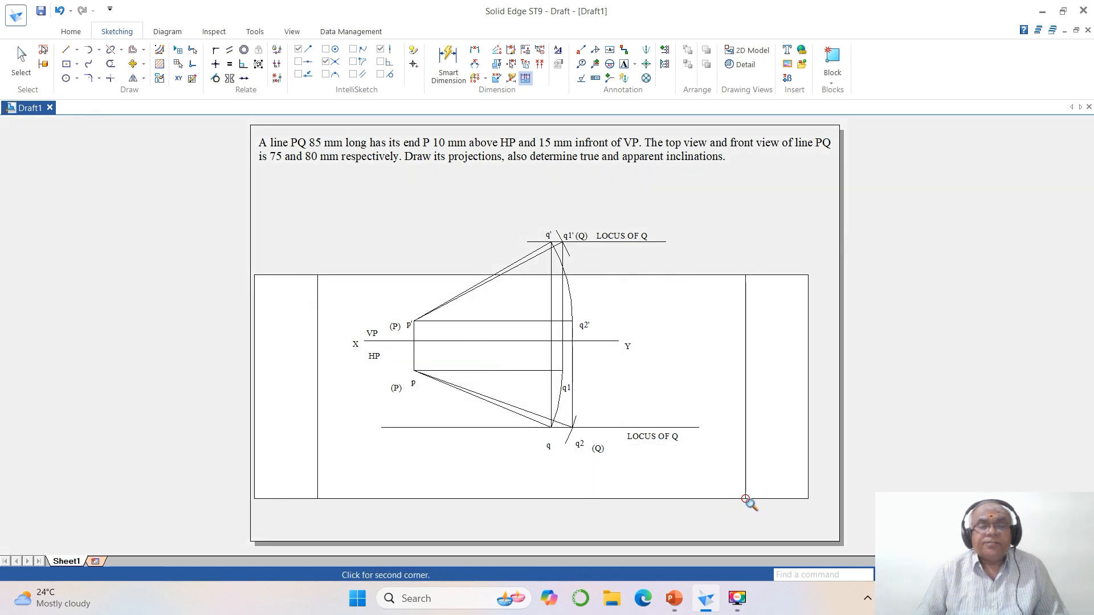
key("Escape")
left_click(133, 64)
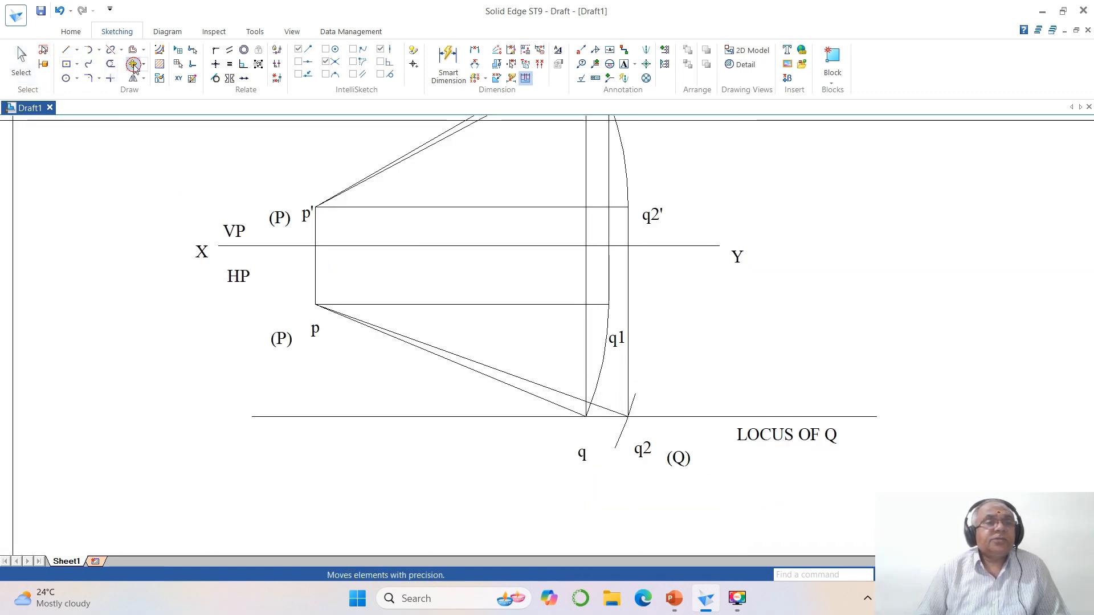
left_click(312, 221)
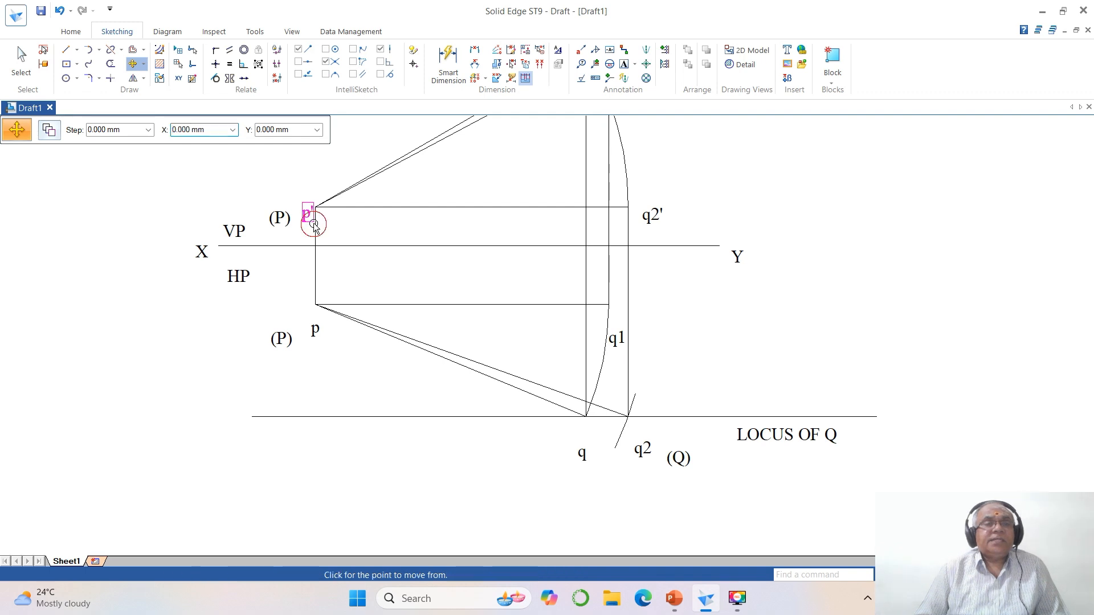
left_click(335, 230)
left_click(352, 235)
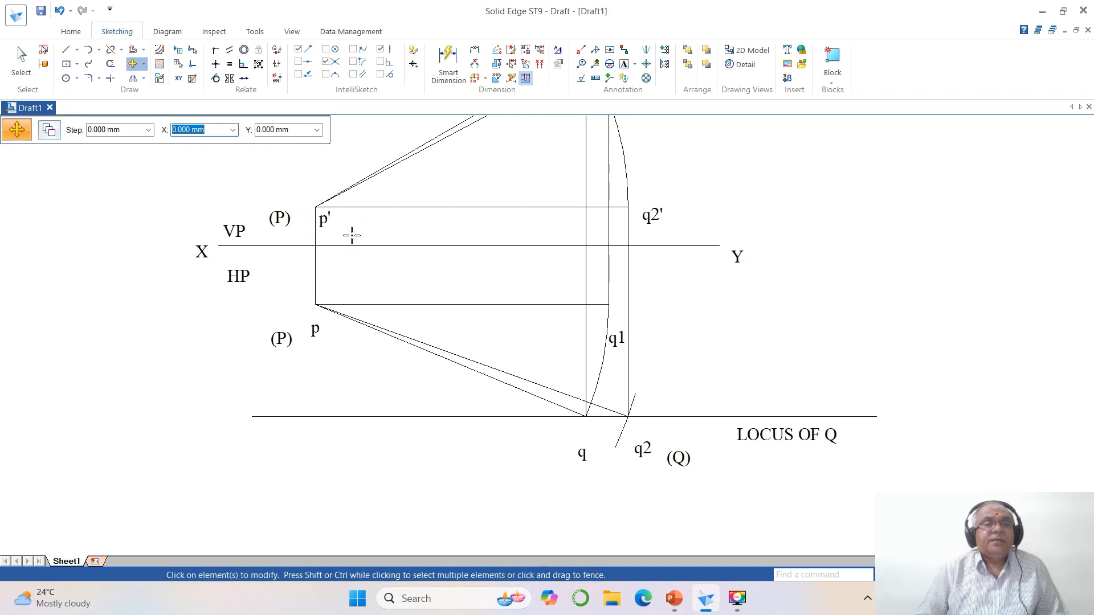
left_click(278, 219)
left_click(284, 228)
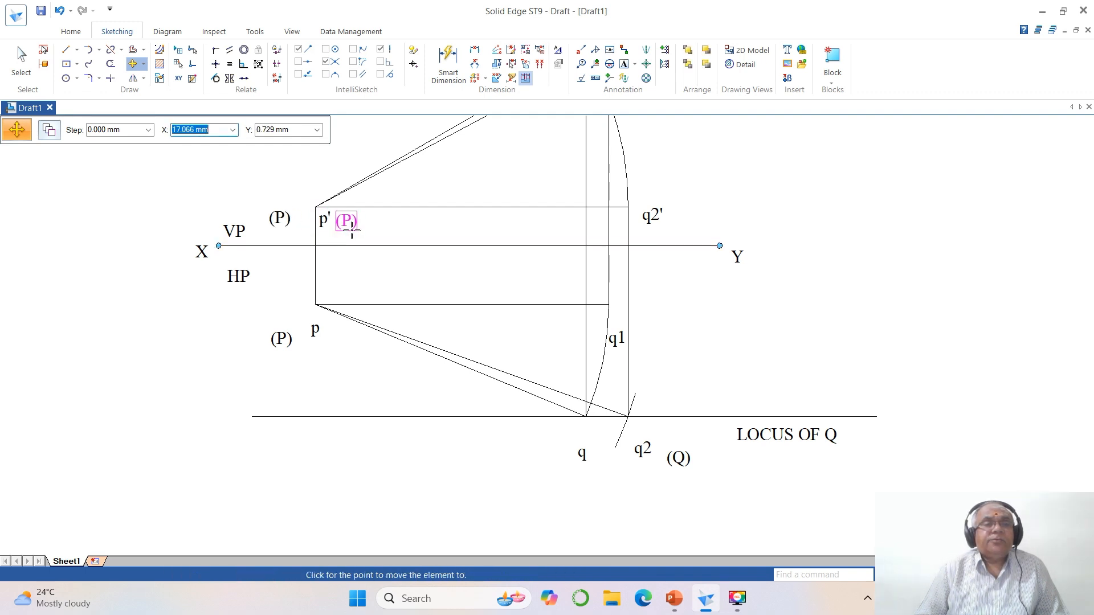
left_click(351, 231)
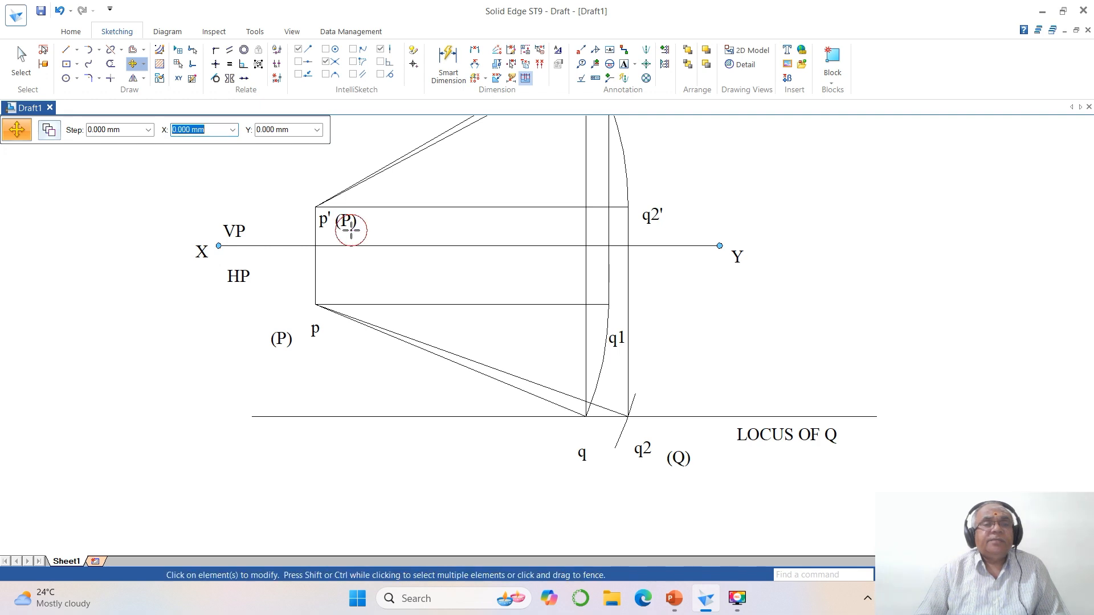
- Move the label q2' up beside the right end of the horizontal line through p'
left_click(654, 230)
left_click(679, 259)
left_click(669, 252)
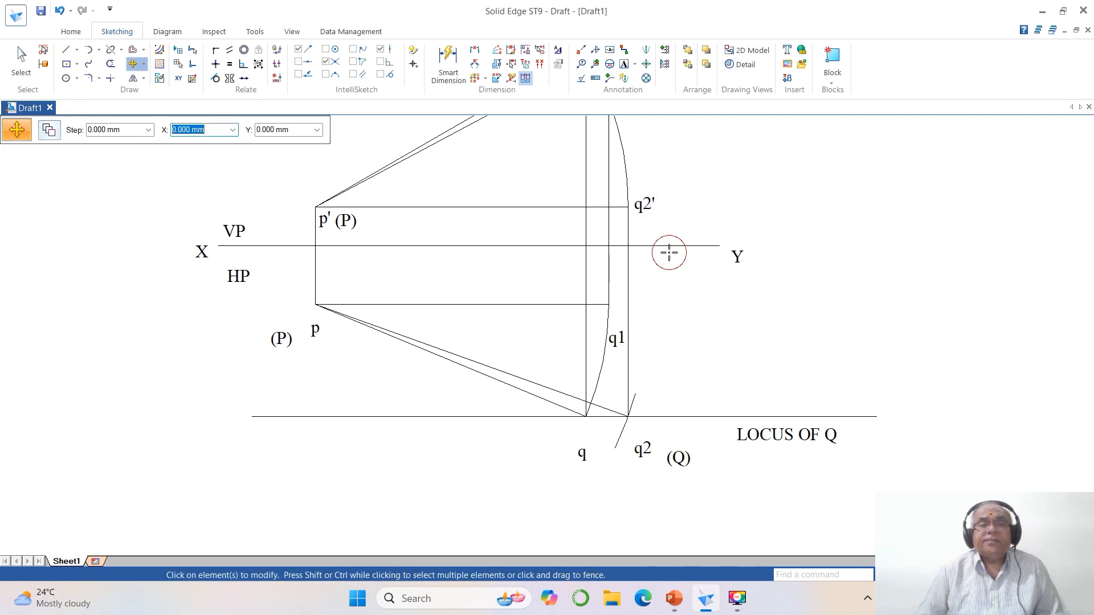
- Align the VP and HP labels one above the other, close to the XY line on either side
left_click(249, 239)
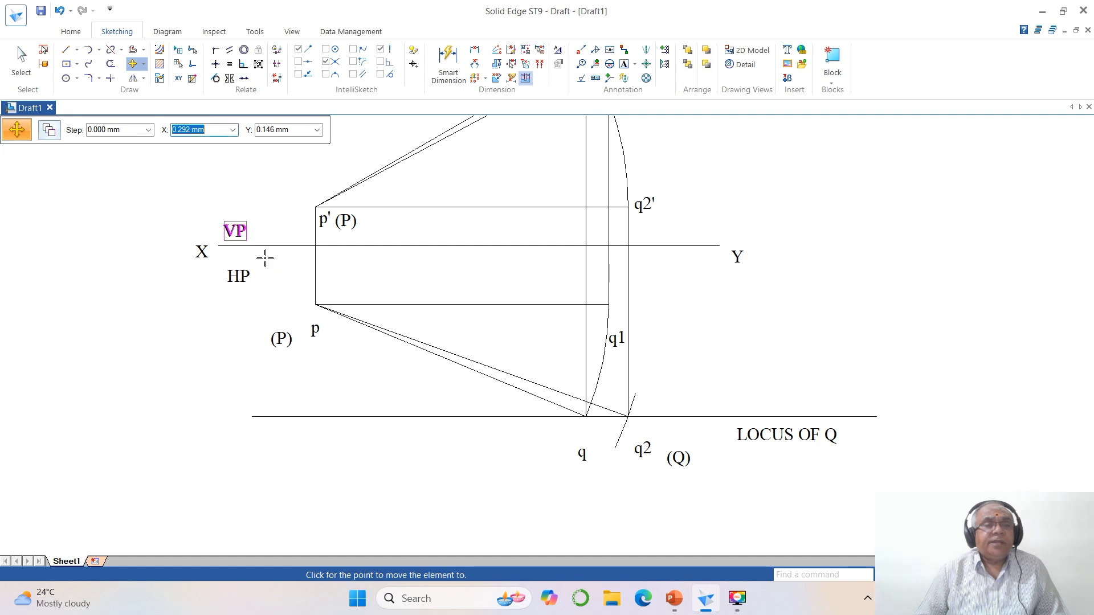
key("Escape")
left_click(246, 276)
left_click(258, 306)
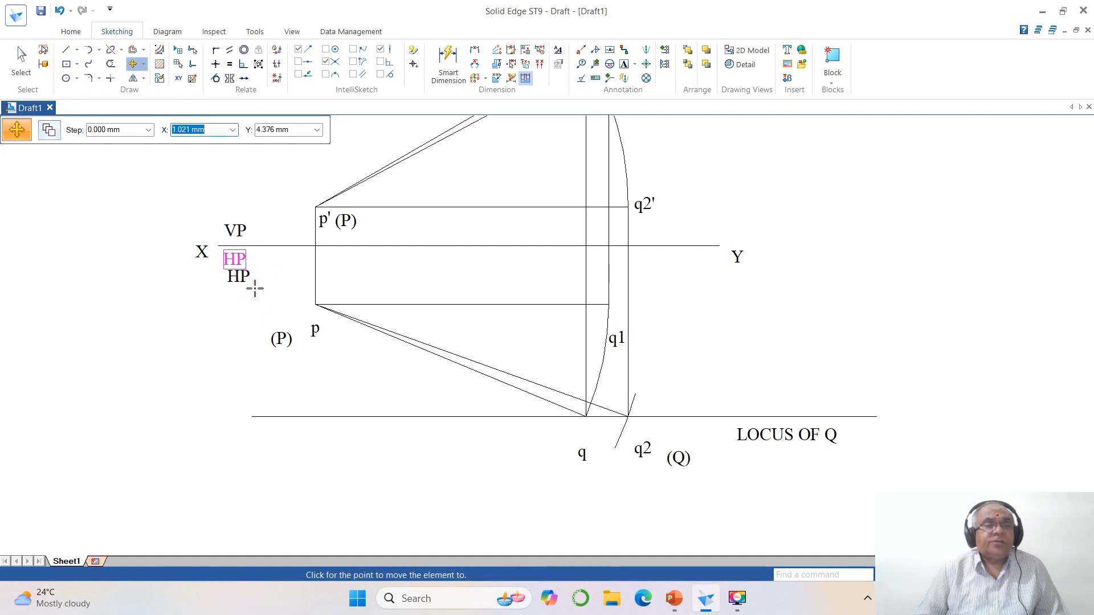
left_click(254, 289)
- Move the labels X and Y level with the reference line, next to its two ends
left_click(202, 253)
left_click(203, 278)
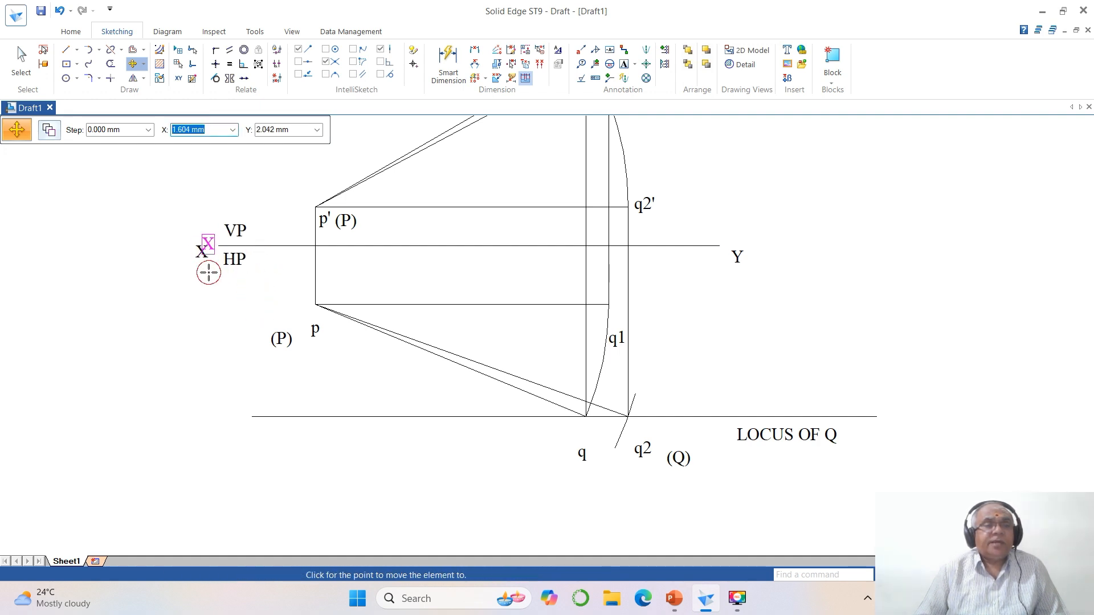
left_click(209, 273)
left_click(732, 274)
left_click(759, 310)
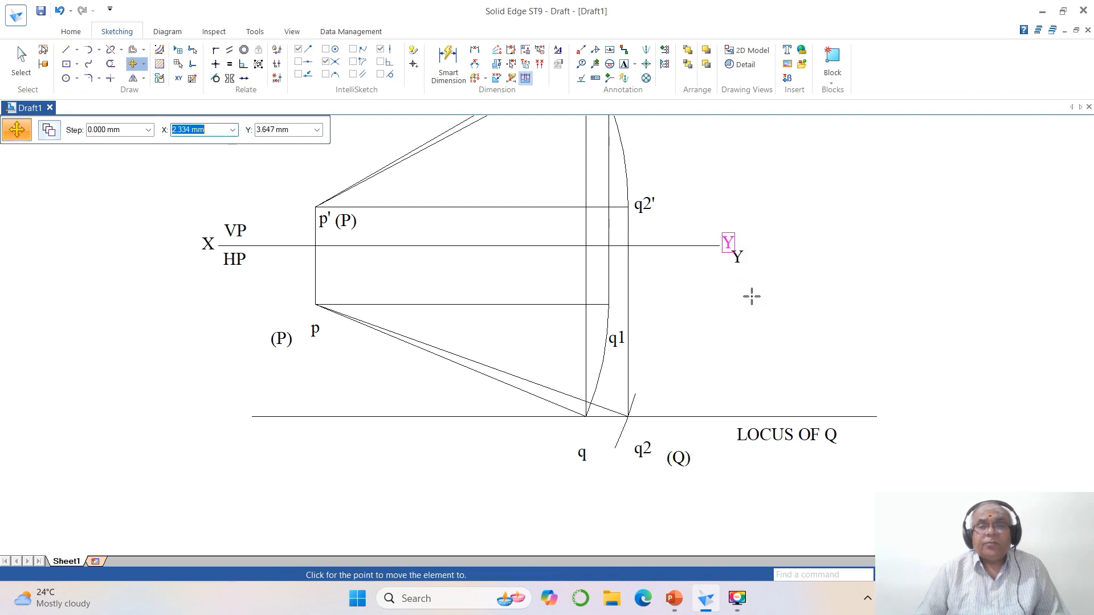
left_click(752, 296)
- Move the label p and the lower (P) side by side just above the horizontal line from p
left_click(318, 342)
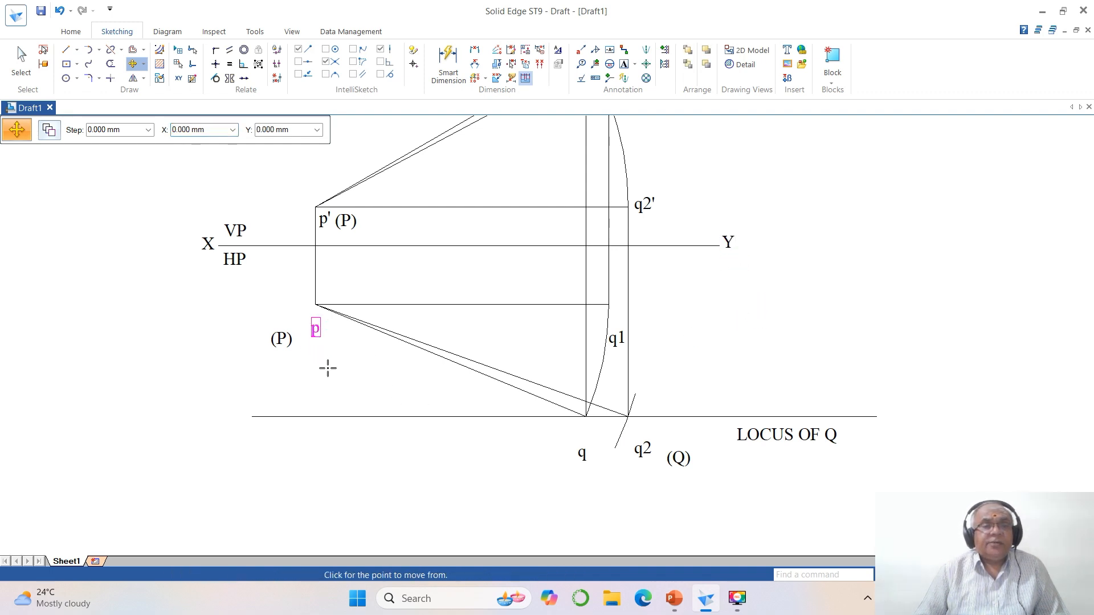
left_click(326, 367)
left_click(336, 331)
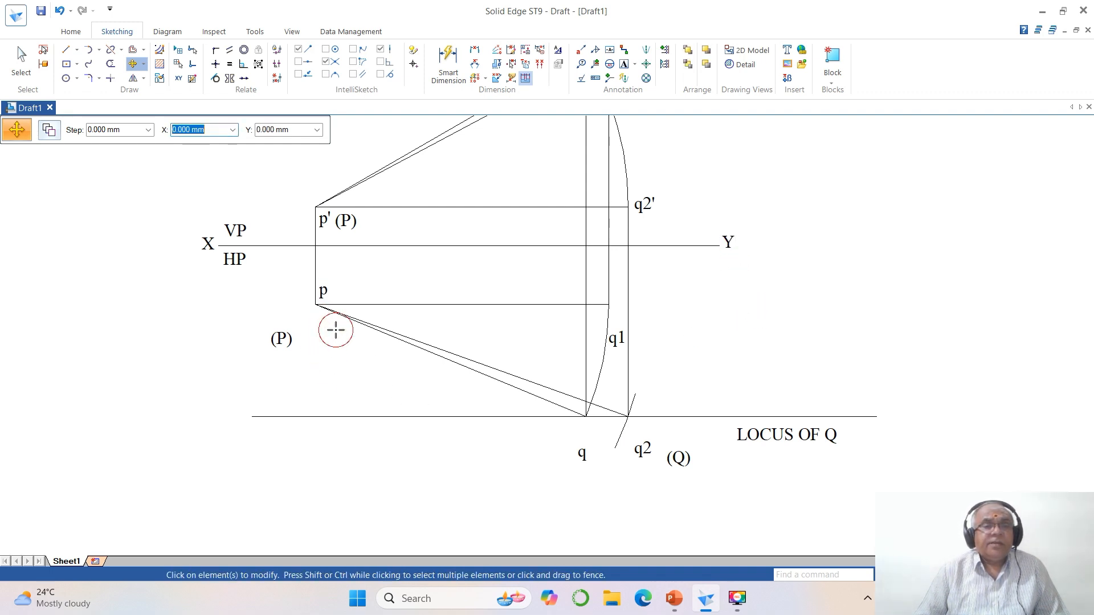
left_click(289, 359)
left_click(288, 371)
left_click(353, 324)
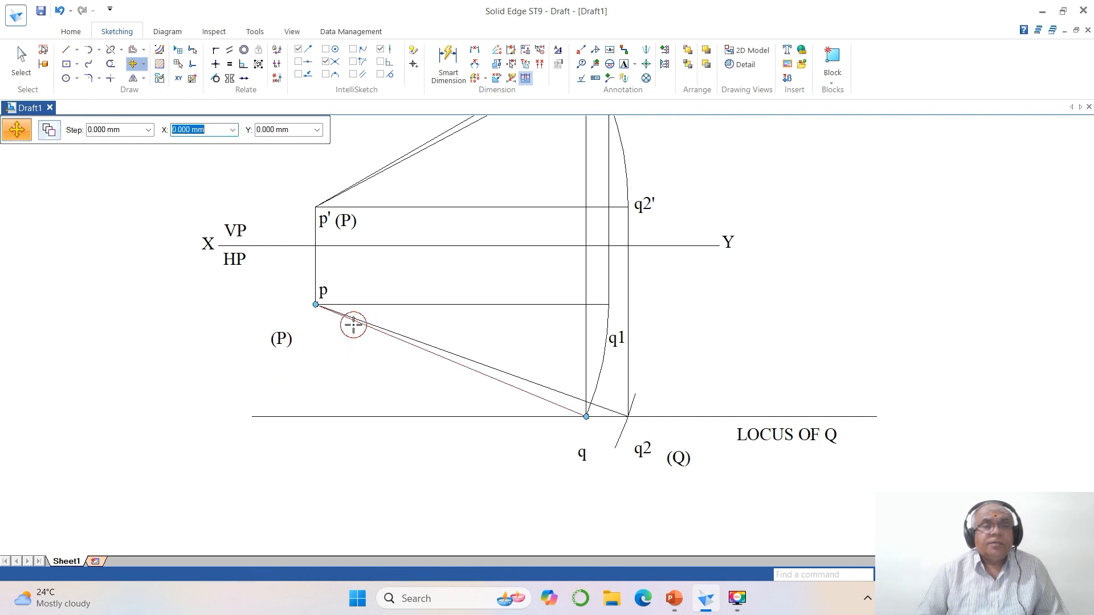
- Move the label q1 up beside the right end of the horizontal line through p
left_click(612, 340)
left_click(651, 384)
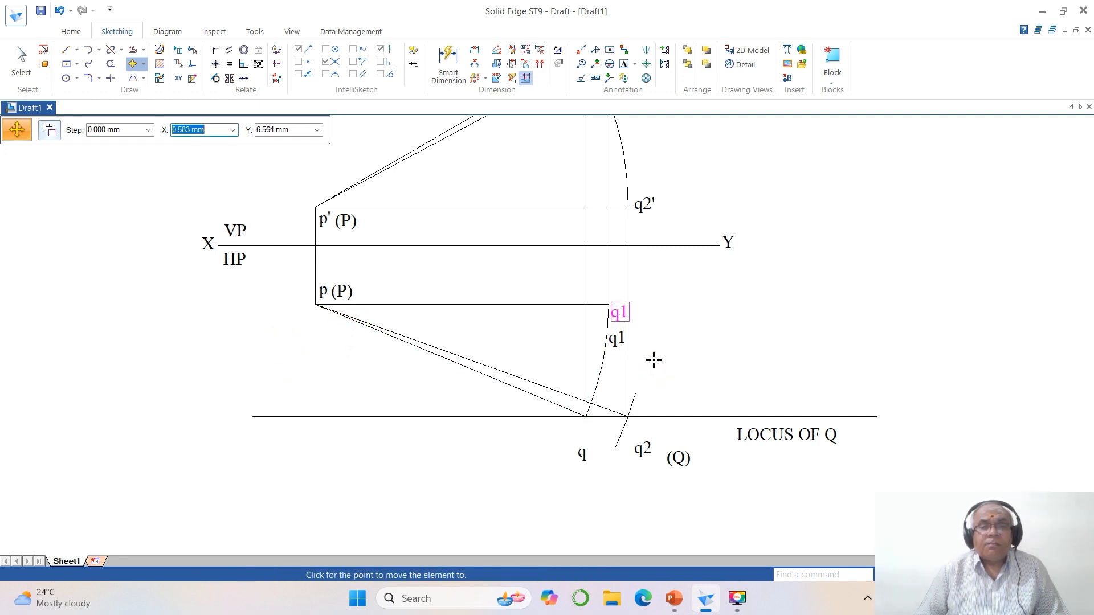
left_click(655, 354)
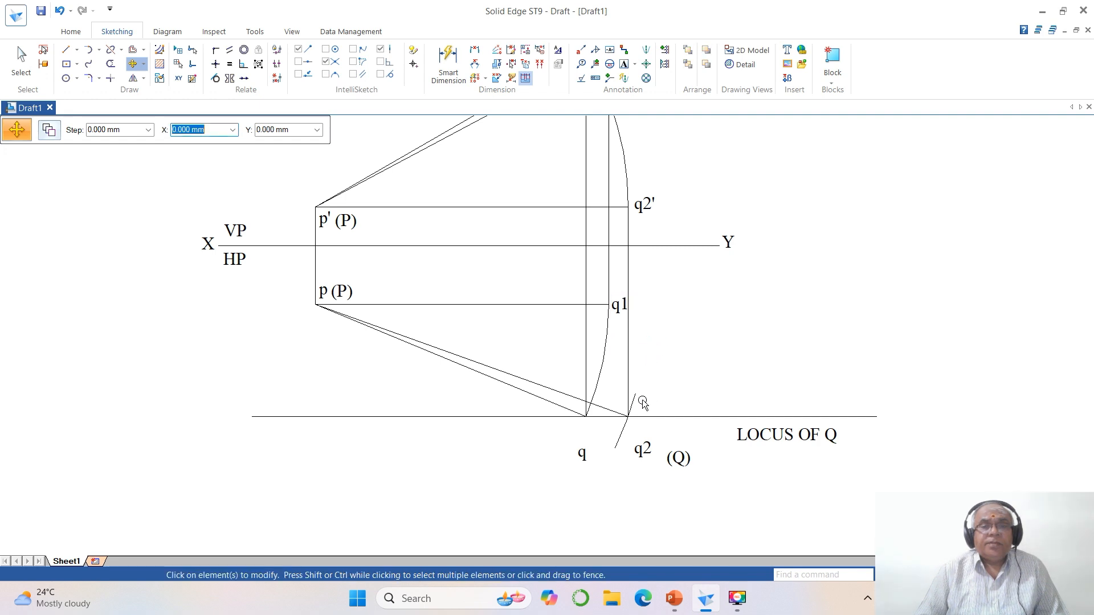
- Move the labels q and q2 up so that both sit just below the lower locus line at their points
left_click(582, 454)
left_click(596, 474)
left_click(590, 454)
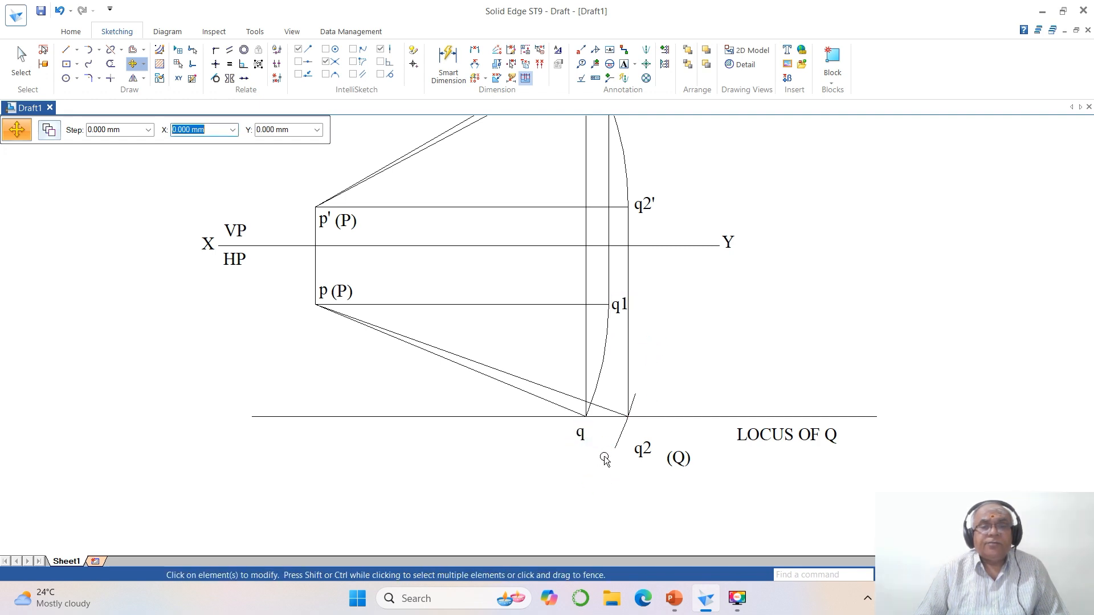
left_click(642, 457)
left_click(647, 493)
left_click(642, 477)
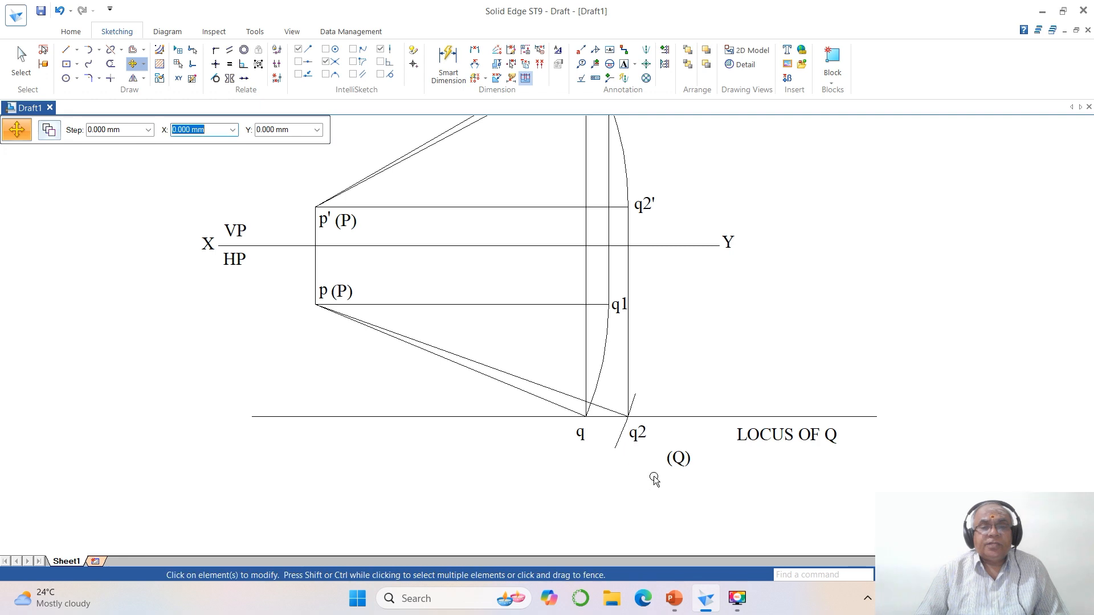
- Move the lower (Q) label next to q2 and shift the lower "LOCUS OF Q" text left, closer to it
left_click(674, 461)
left_click(678, 478)
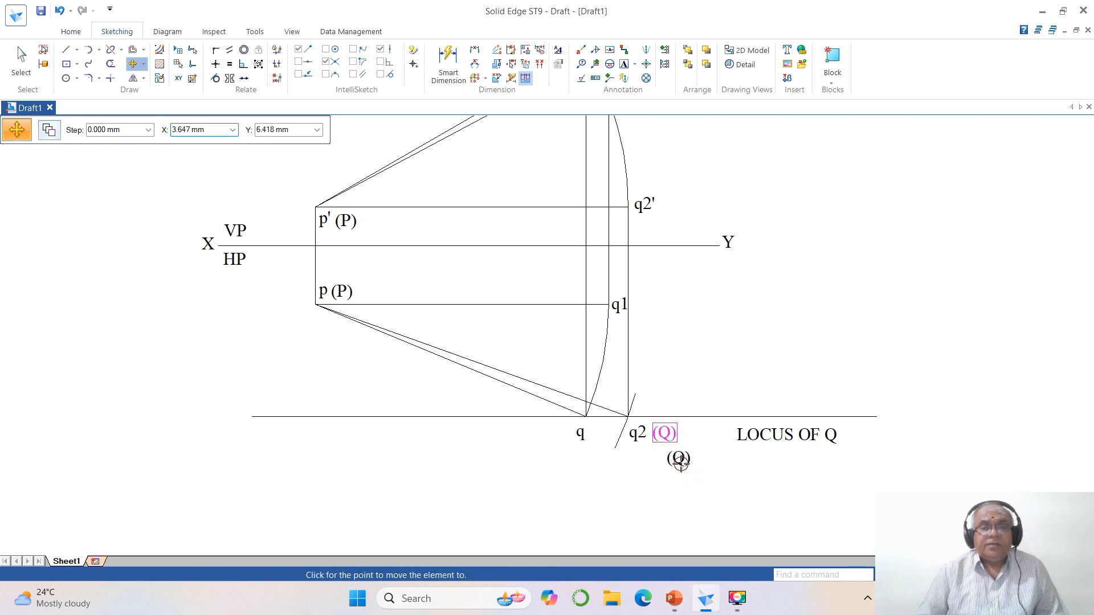
left_click(681, 463)
left_click(747, 440)
left_click(769, 463)
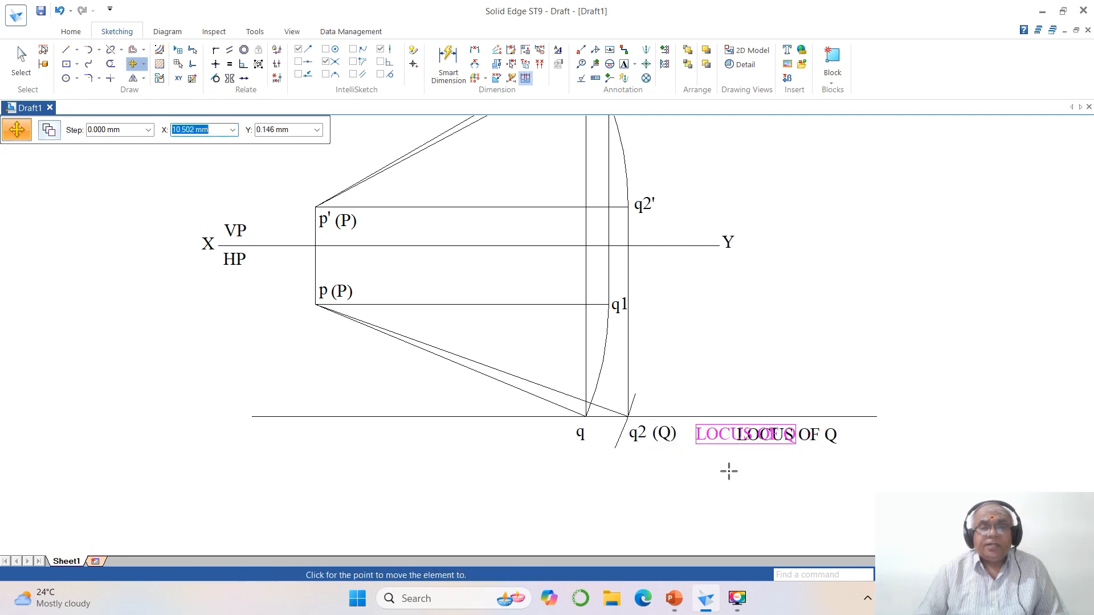
left_click(728, 471)
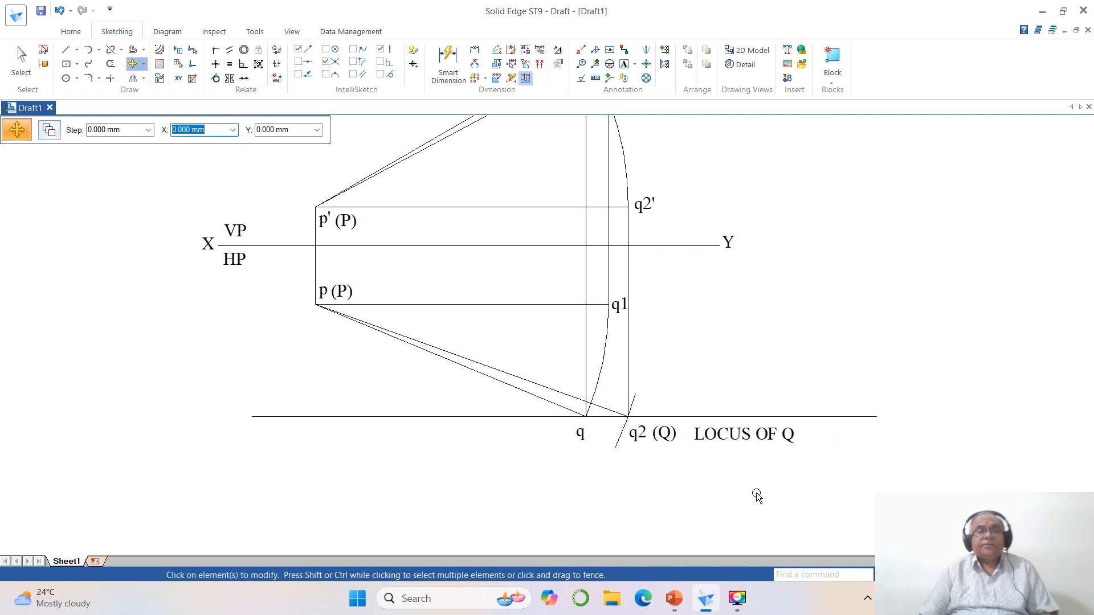
- Split the lower locus line left of q and near the end of its "LOCUS OF Q" text, and delete both outer portions
left_click(111, 53)
left_click(846, 418)
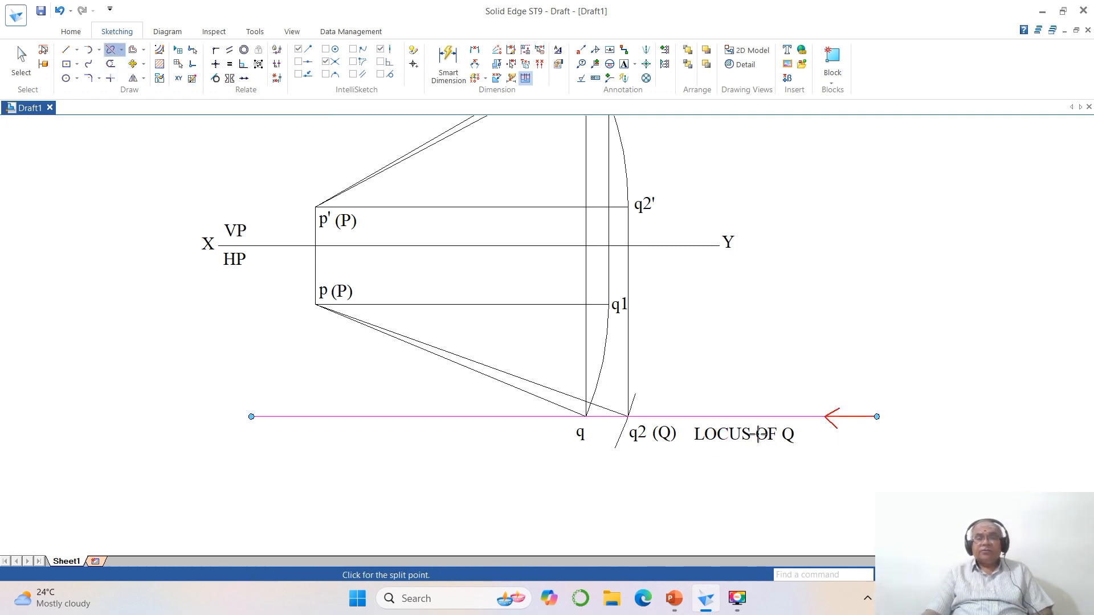
left_click(800, 416)
left_click(435, 416)
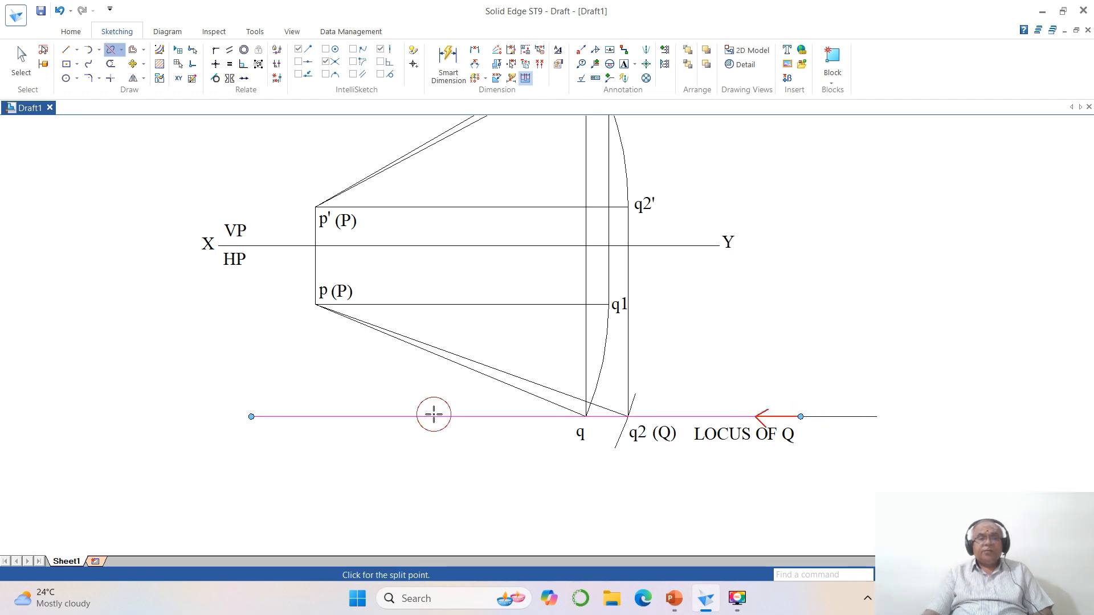
left_click(516, 417)
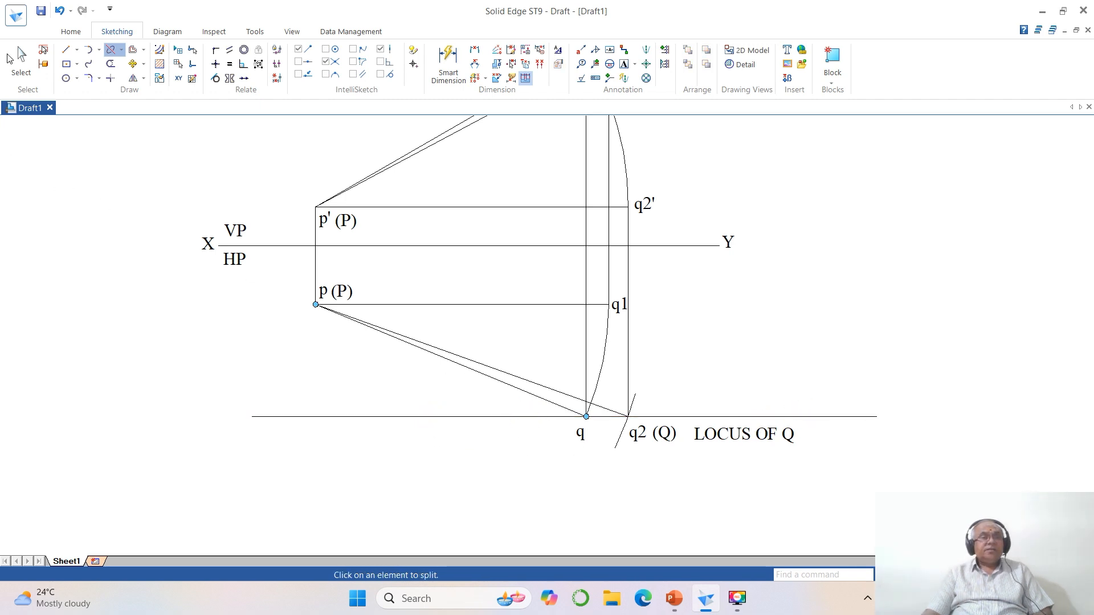
left_click(23, 67)
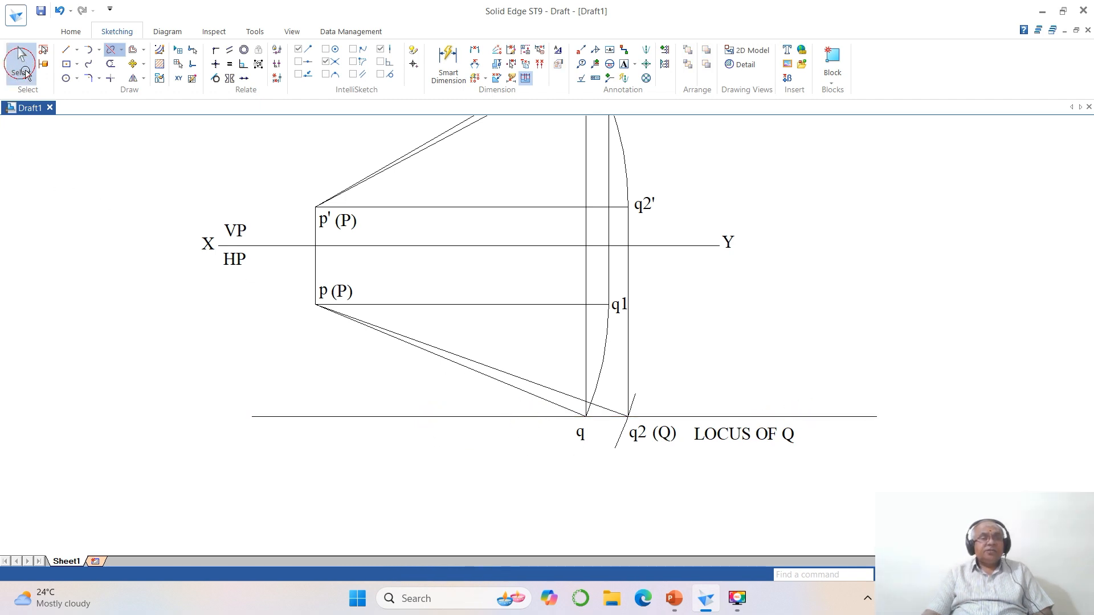
left_click(444, 416)
left_click(854, 421, "ctrl")
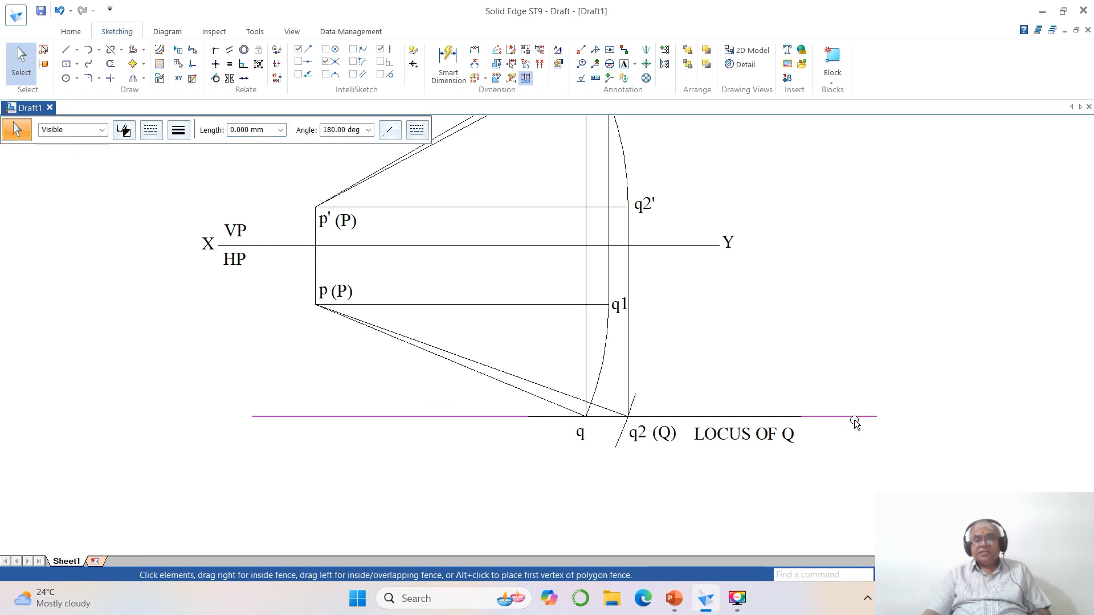
key("Delete")
- Change the line type of both the upper and lower locus lines to Dash Dot
scroll(858, 422, "down", 2)
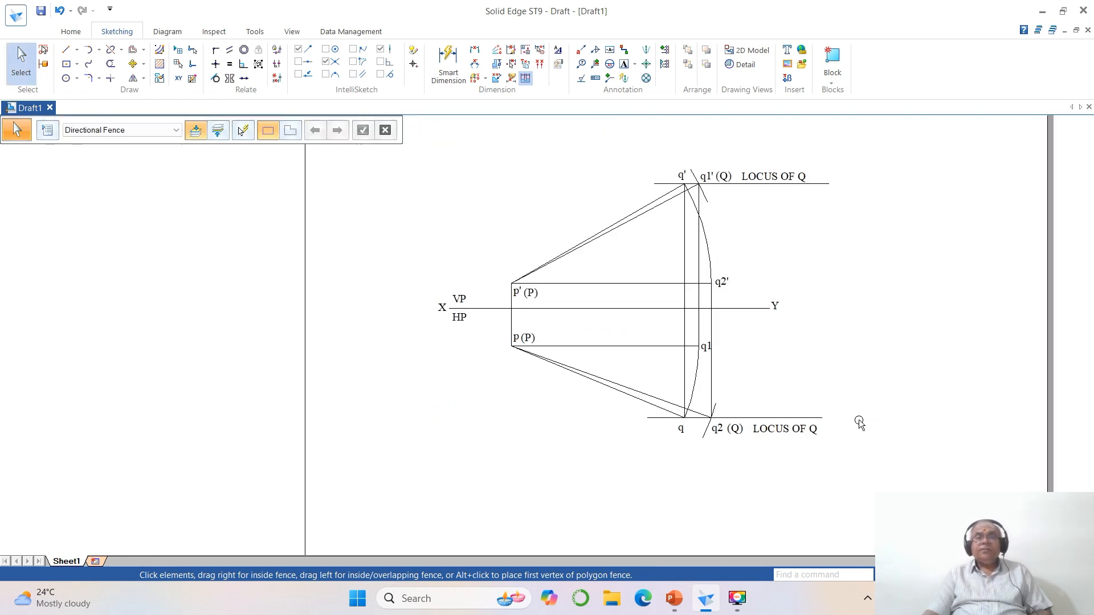
left_click(823, 185)
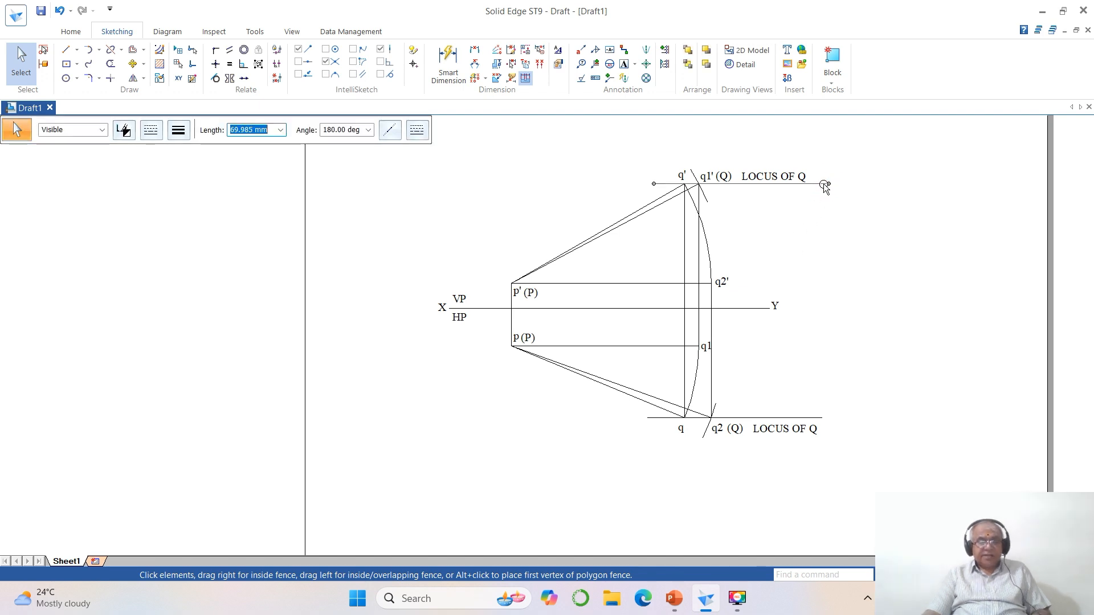
left_click(819, 419, "ctrl")
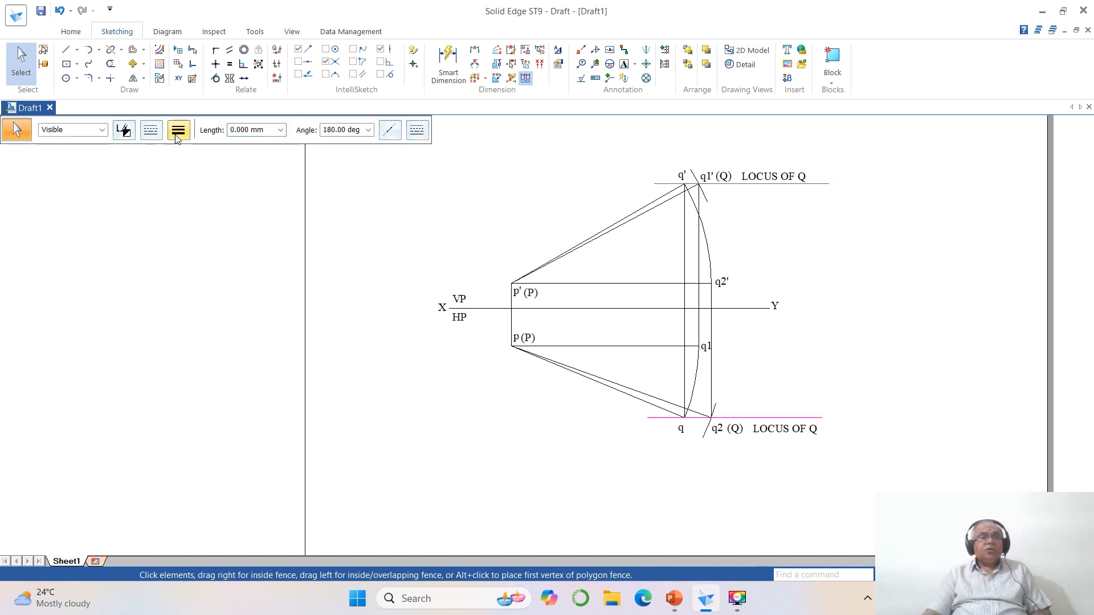
left_click(149, 134)
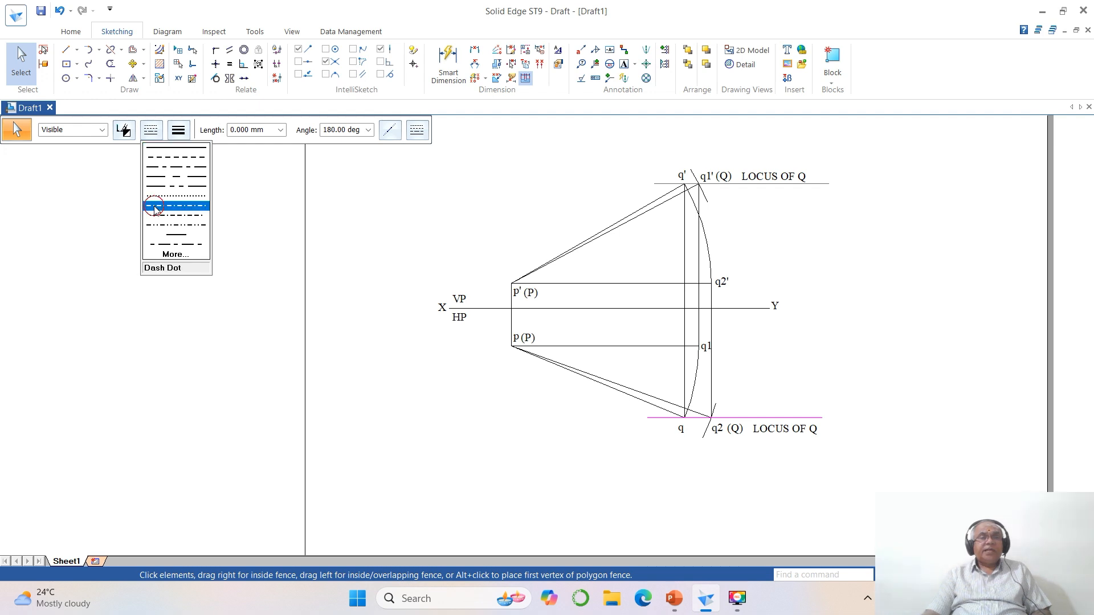
left_click(175, 205)
left_click(924, 254)
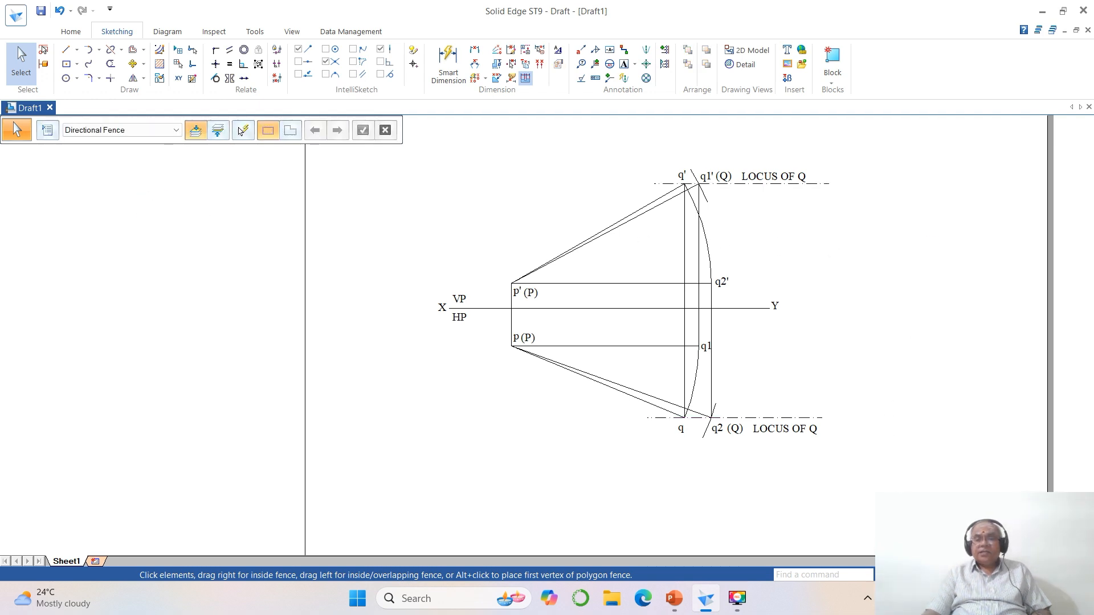
- Set the line width of the front view line p'q' and the top view line pq to 0.50 mm
left_click(926, 575)
left_click(398, 160)
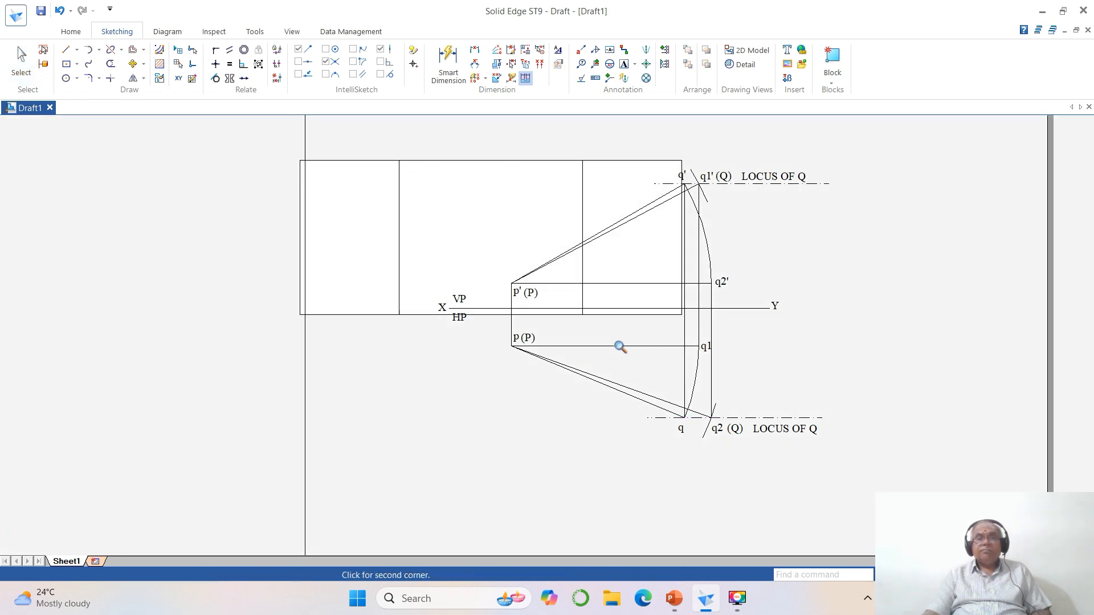
left_click(860, 495)
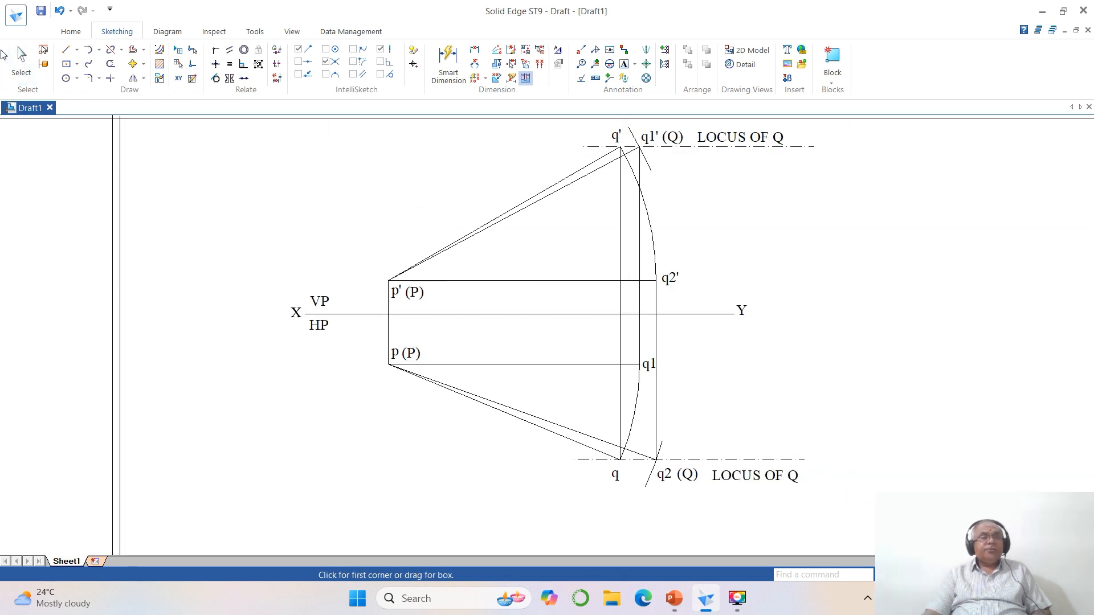
left_click(21, 60)
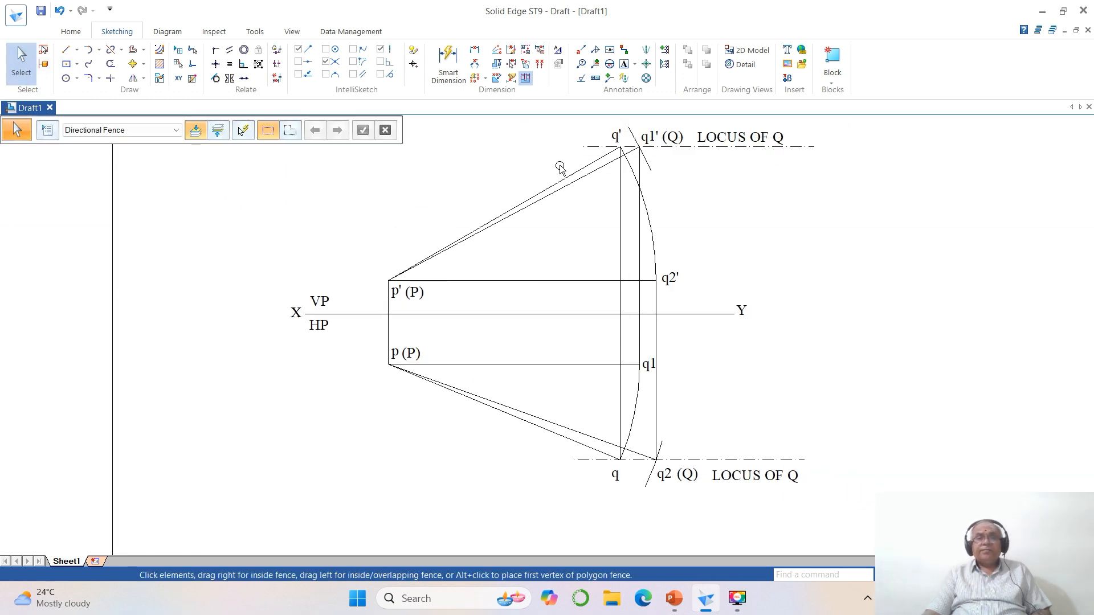
left_click(582, 169)
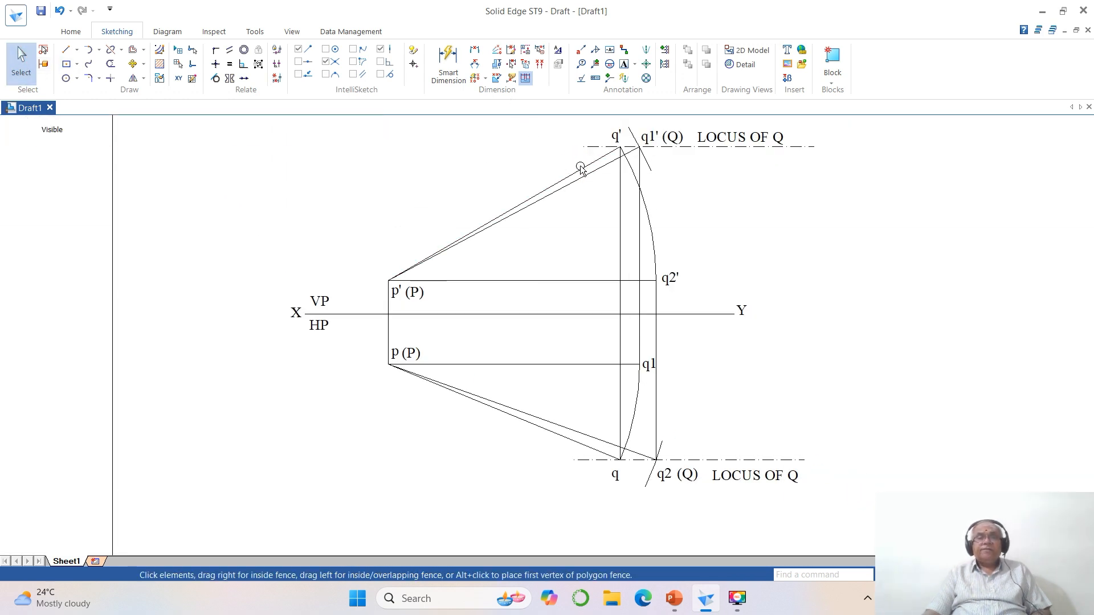
left_click(506, 415, "ctrl")
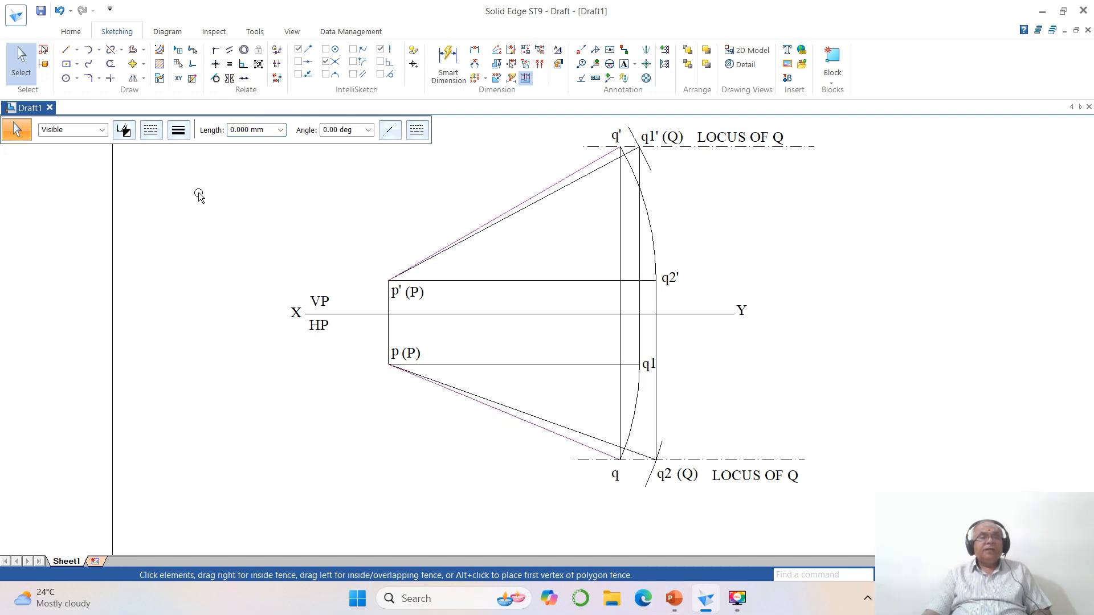
left_click(176, 136)
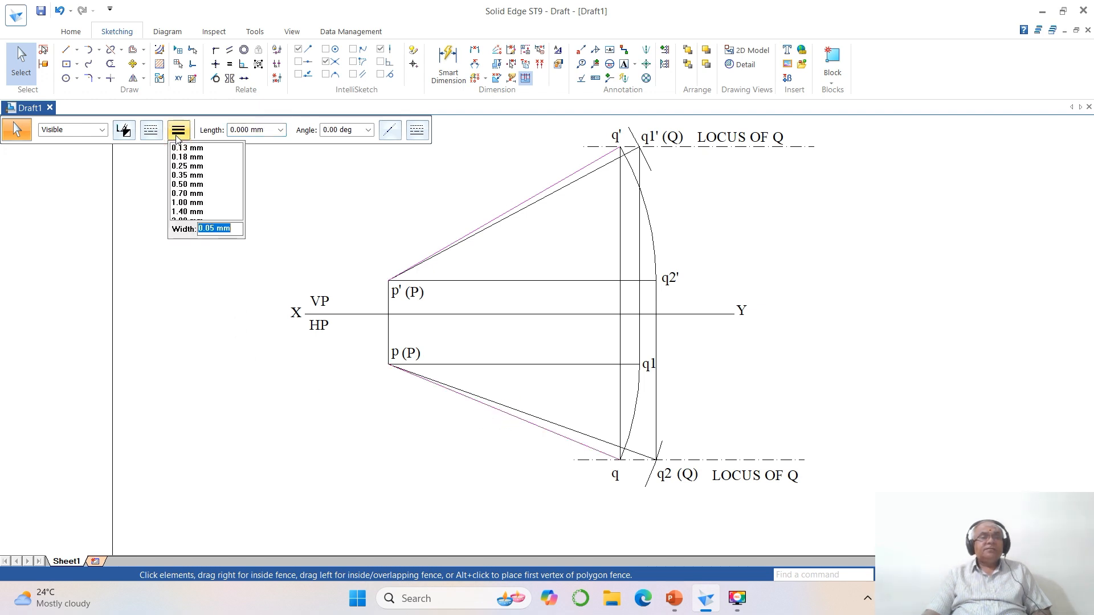
left_click(191, 185)
left_click(891, 302)
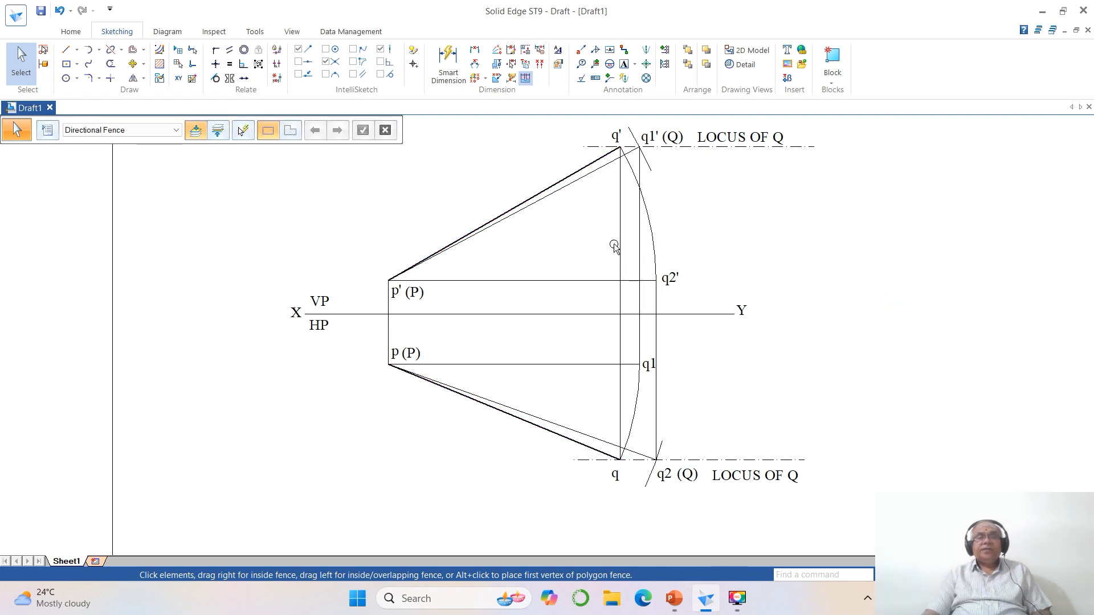
- Set the line width of the true-length lines p'q1' and pq2 to 0.35 mm
left_click(588, 179)
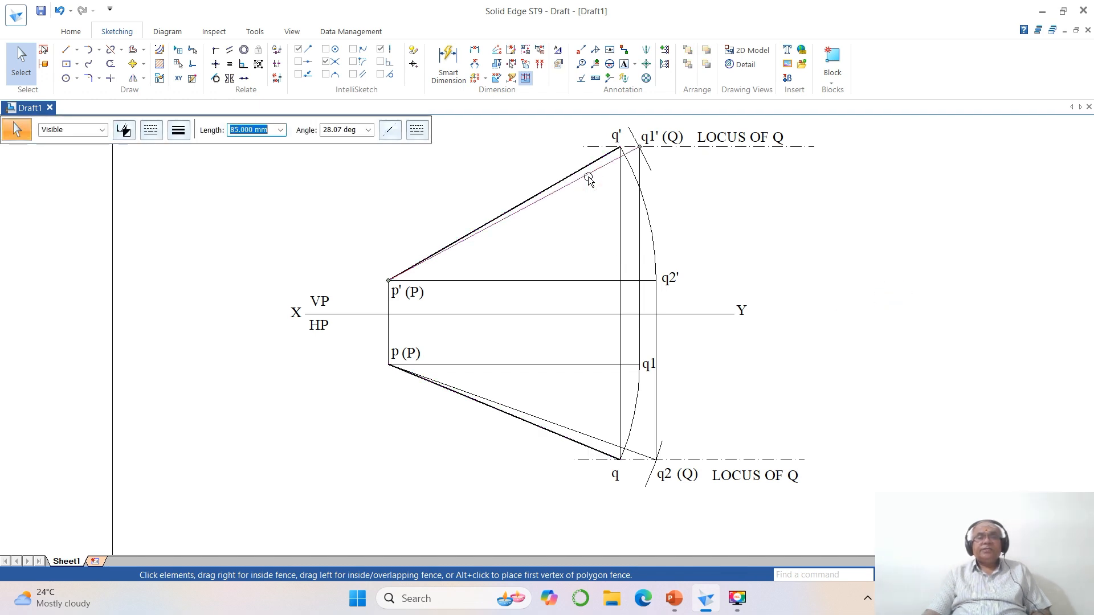
left_click(561, 425)
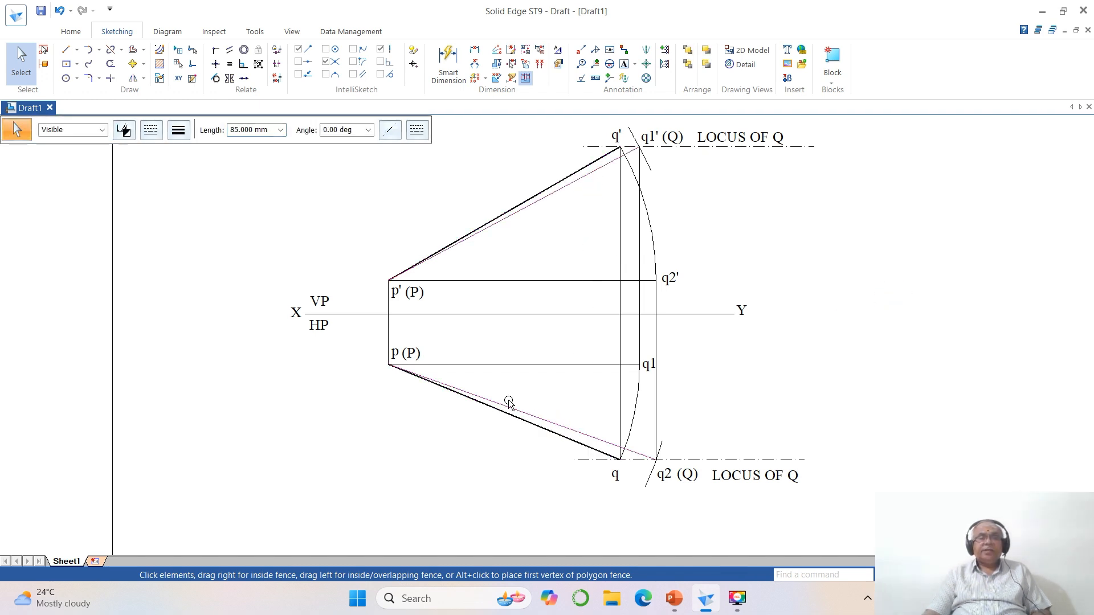
left_click(177, 136)
left_click(180, 176)
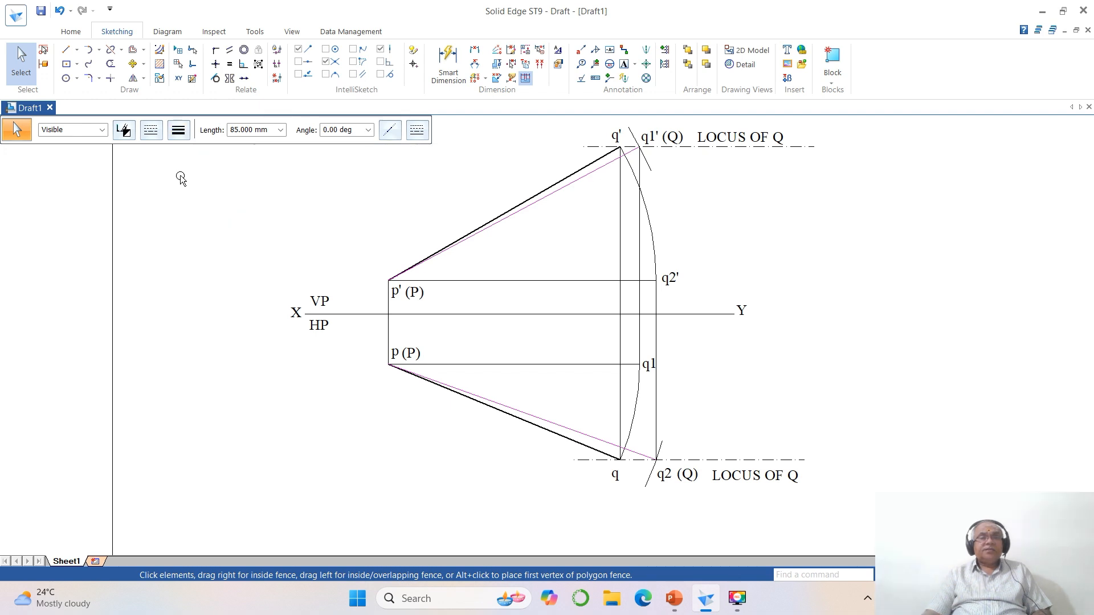
left_click(818, 235)
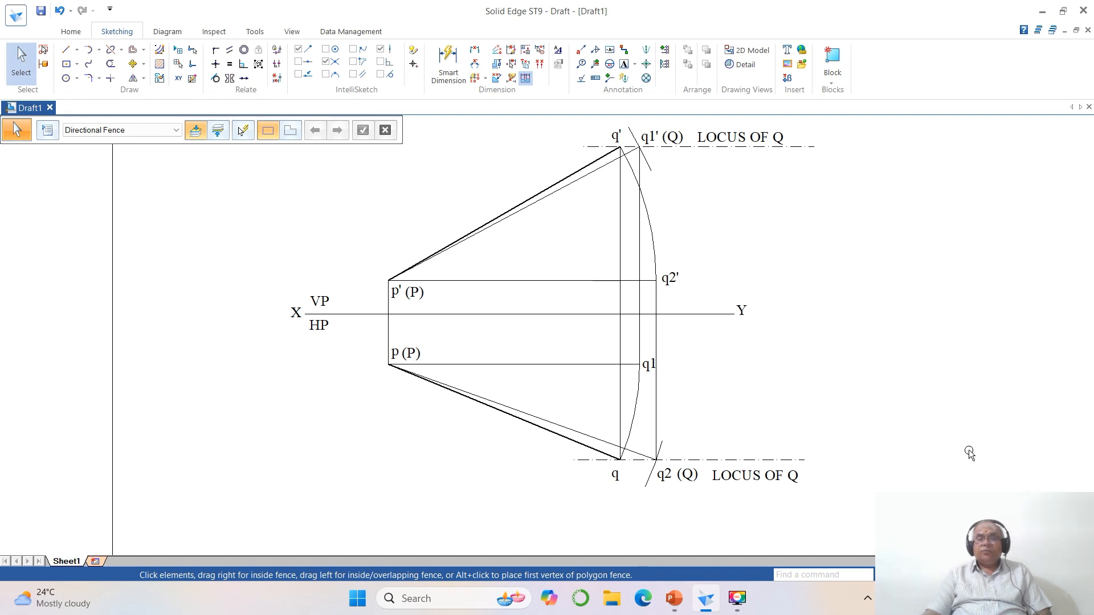
- Modify the ISO (mm) dimension style so that the driving, driven, error and connector colors are all Black
left_click(934, 575)
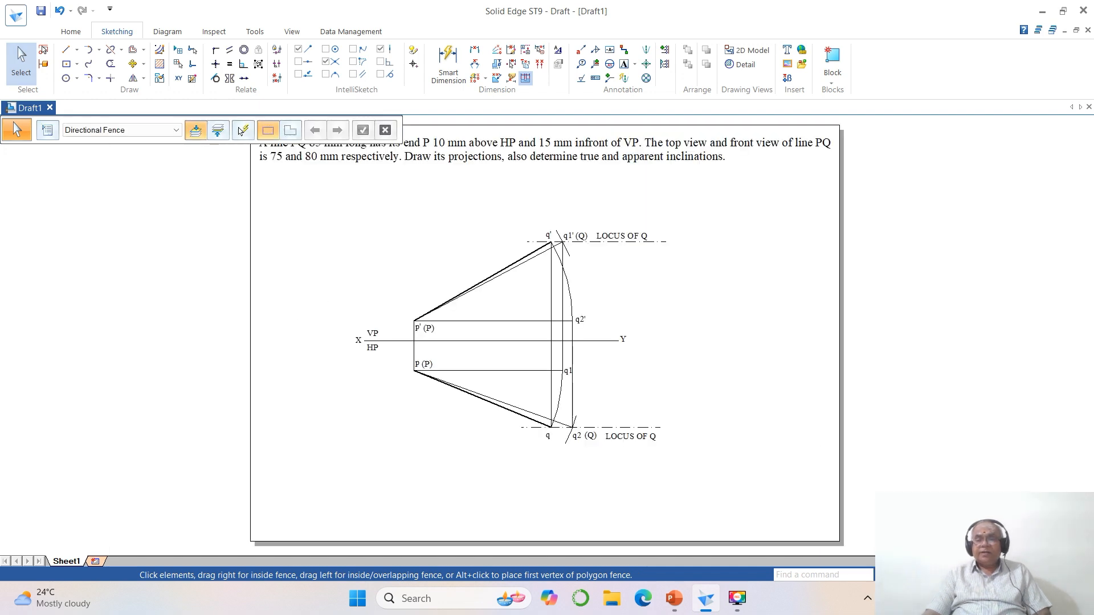
left_click(906, 575)
left_click(306, 196)
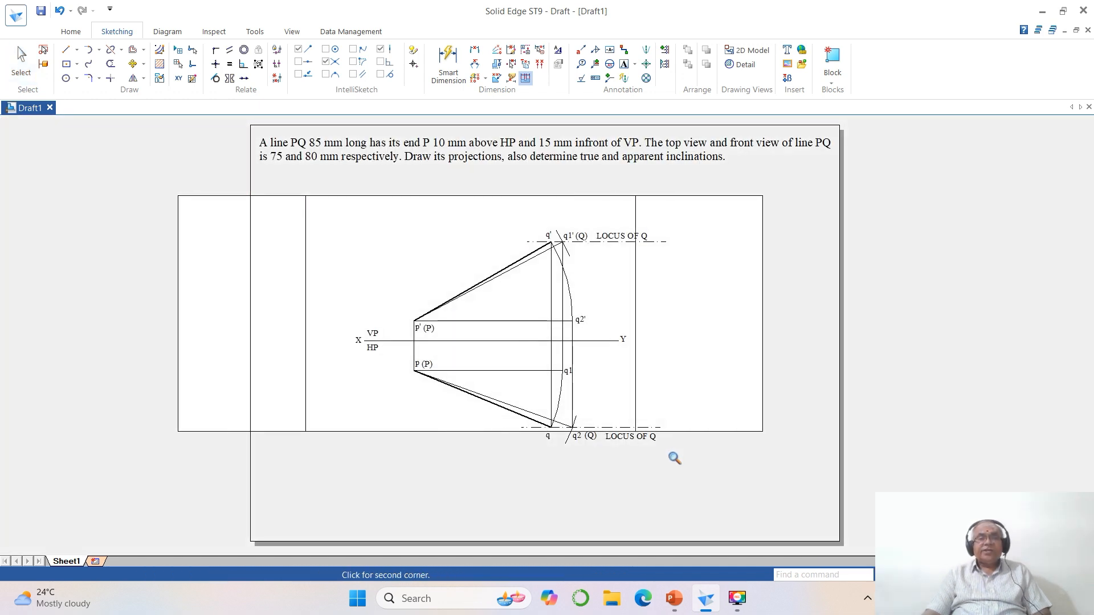
left_click(772, 499)
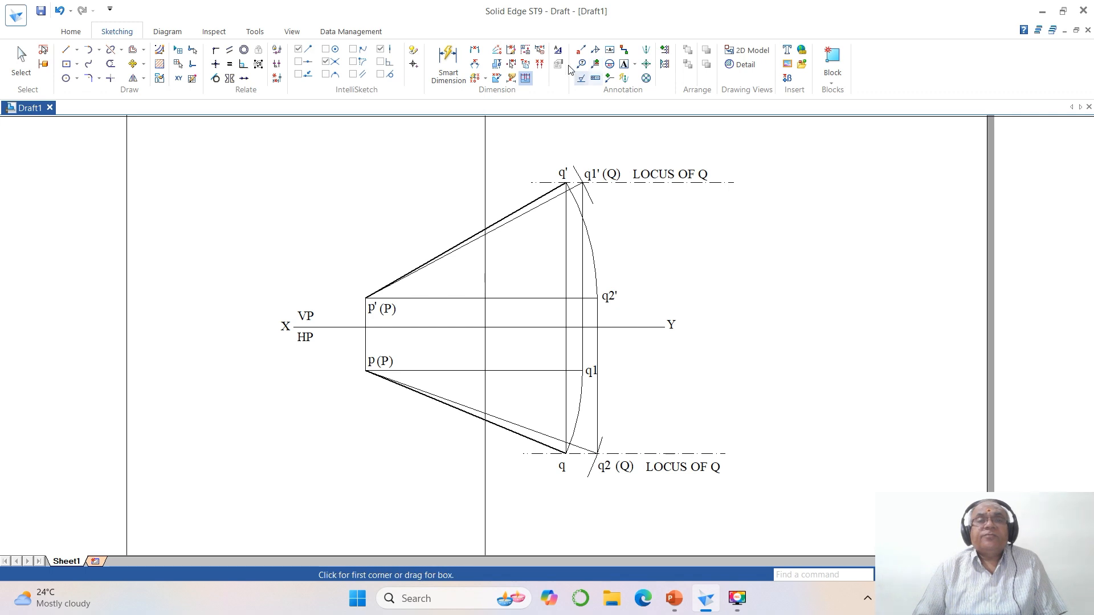
left_click(558, 51)
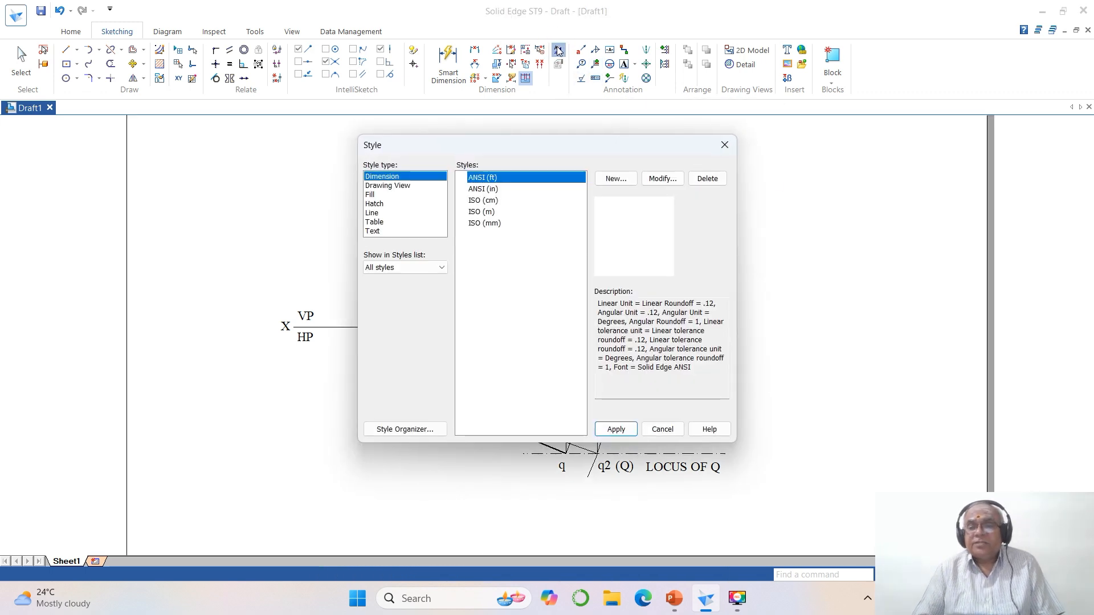
left_click(476, 225)
left_click(655, 180)
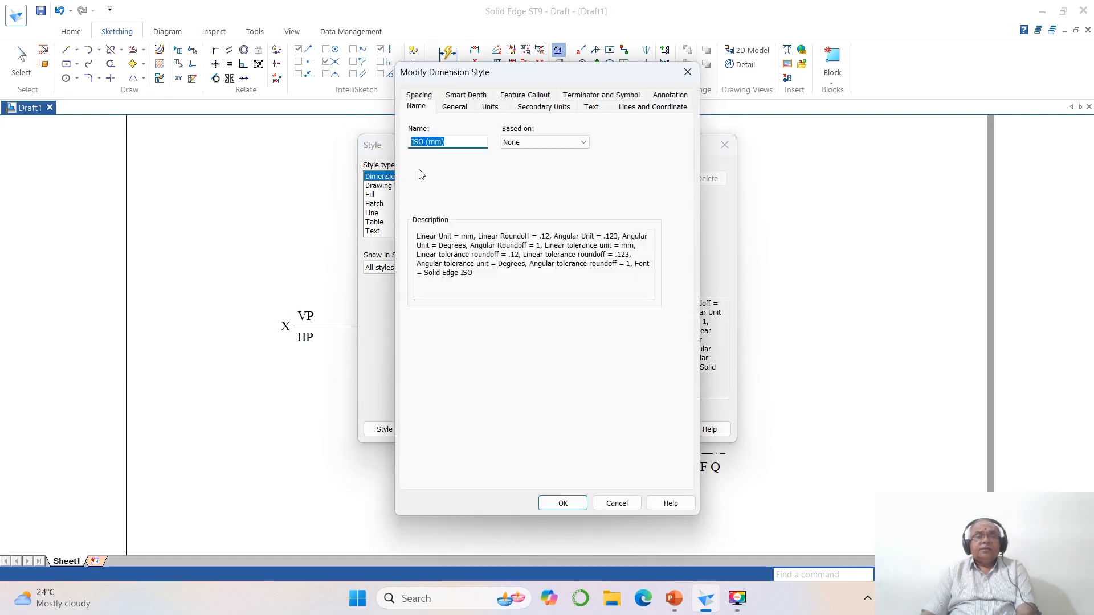
left_click(455, 107)
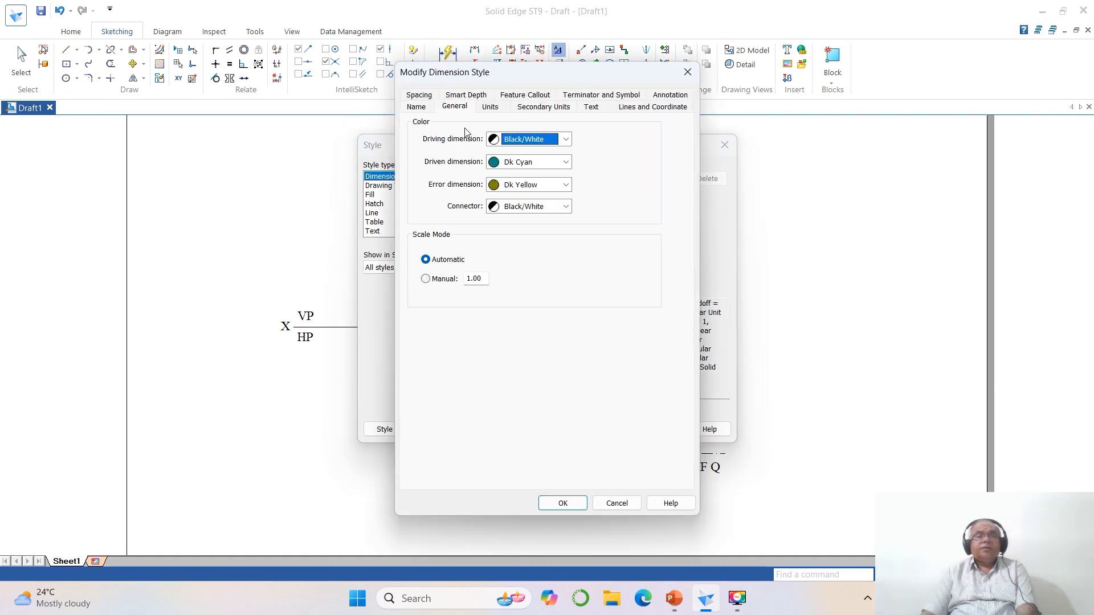
left_click(504, 142)
left_click(512, 154)
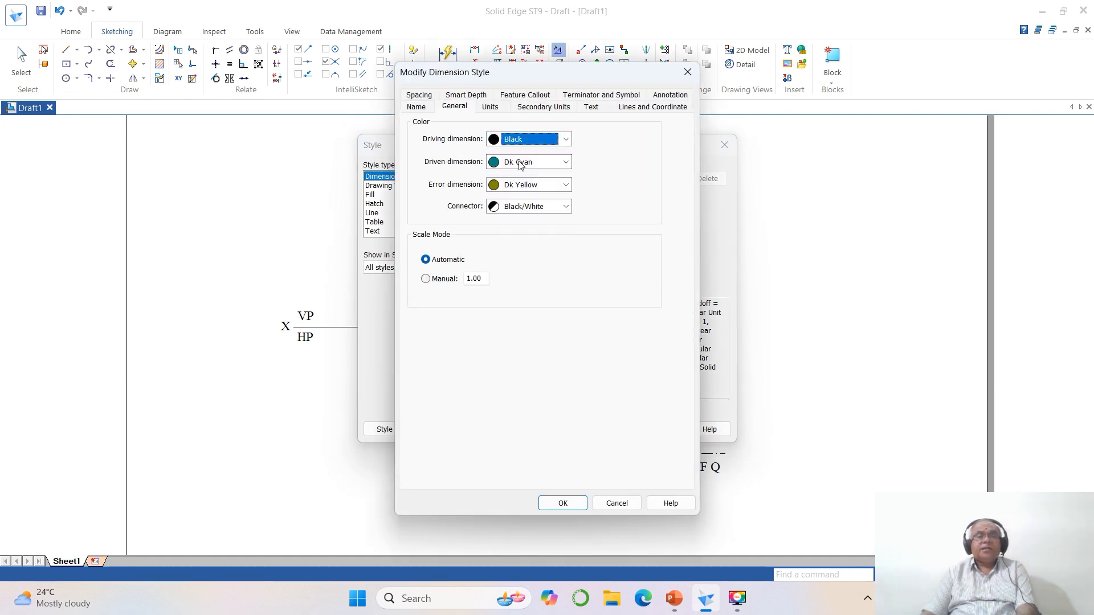
left_click(520, 163)
left_click(519, 179)
left_click(518, 187)
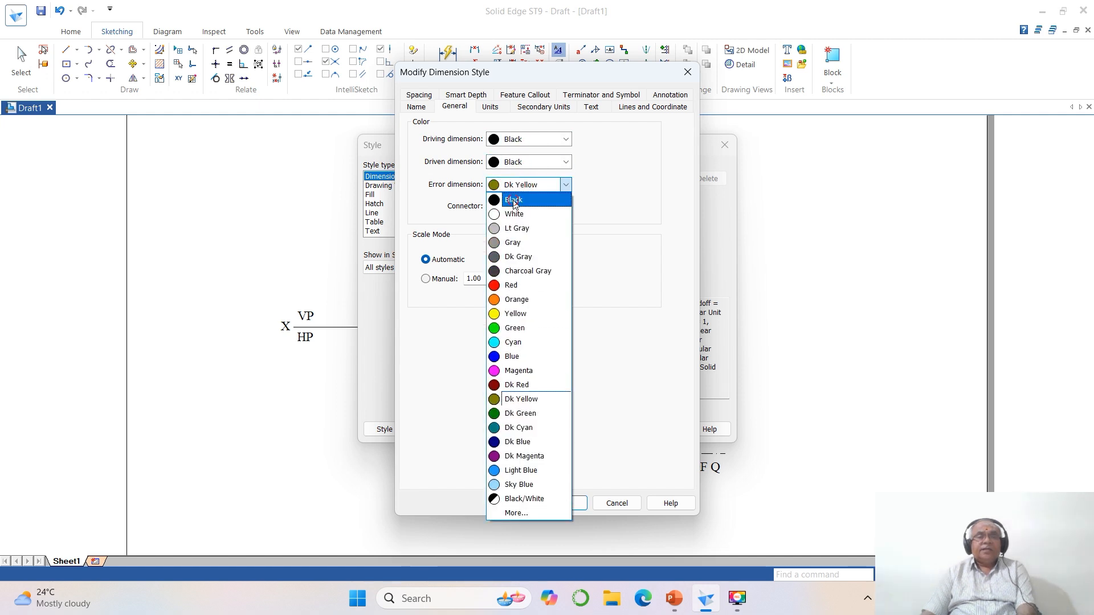
left_click(514, 203)
left_click(515, 207)
left_click(501, 228)
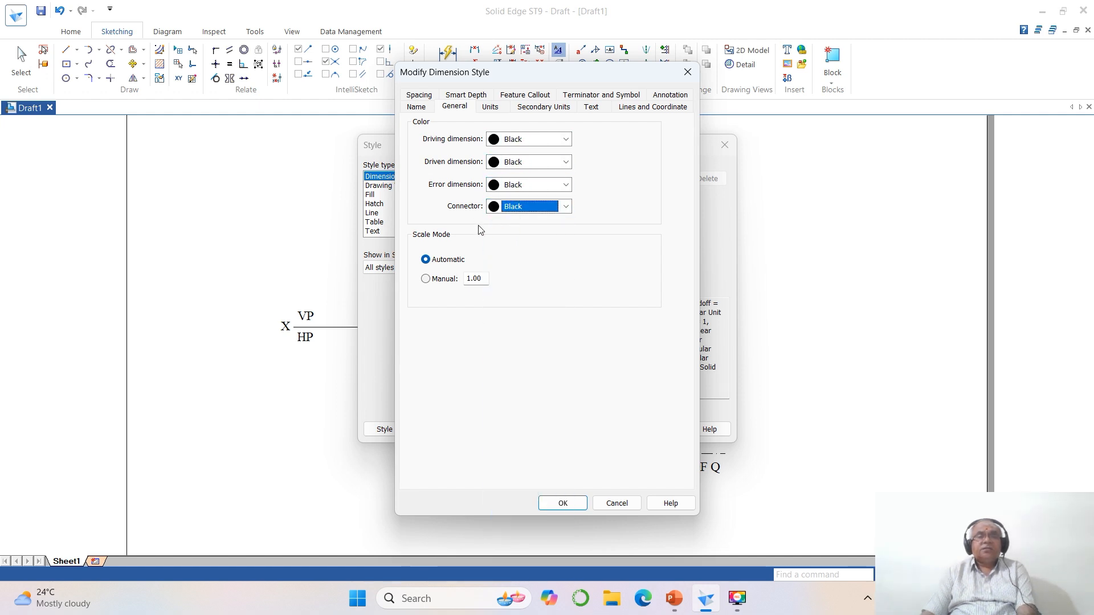
- Set the dimension style's text font to Times New Roman and its font size to 3
left_click(592, 107)
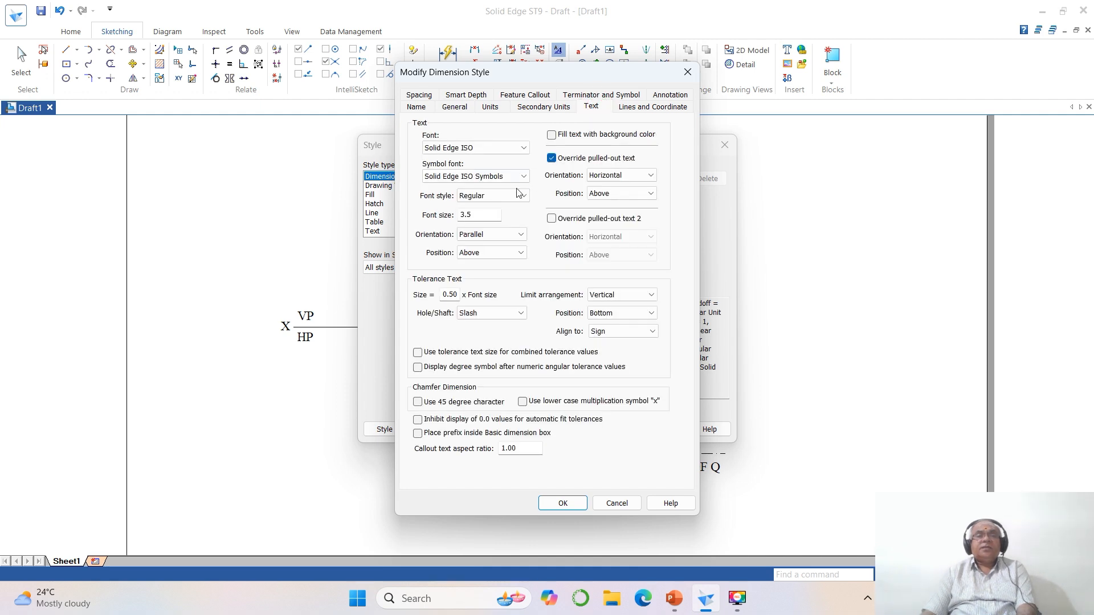
left_click(523, 147)
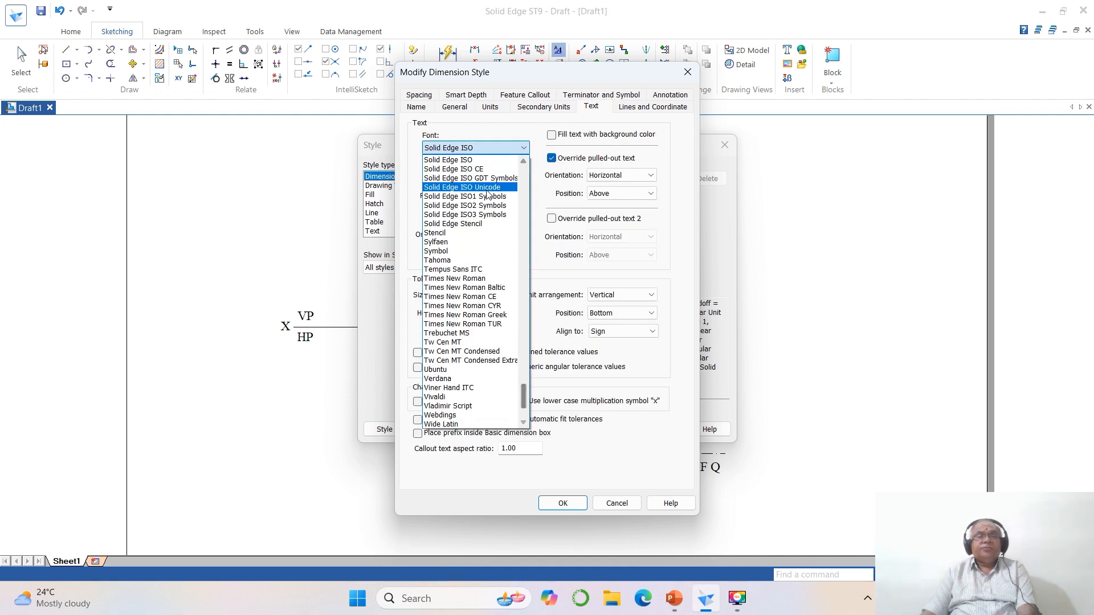
left_click(459, 279)
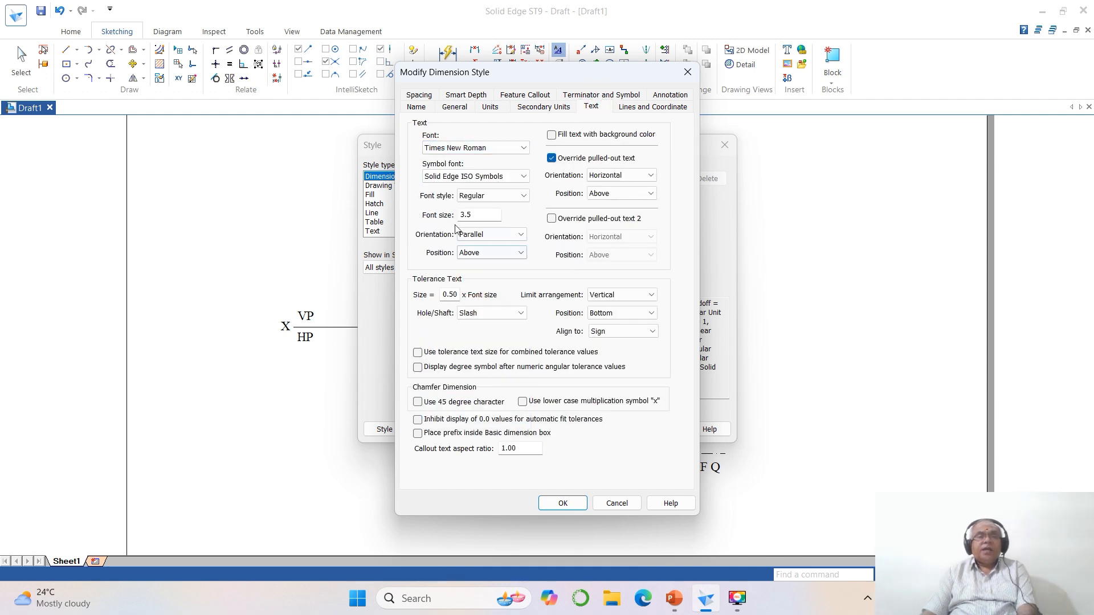
double_click(487, 218)
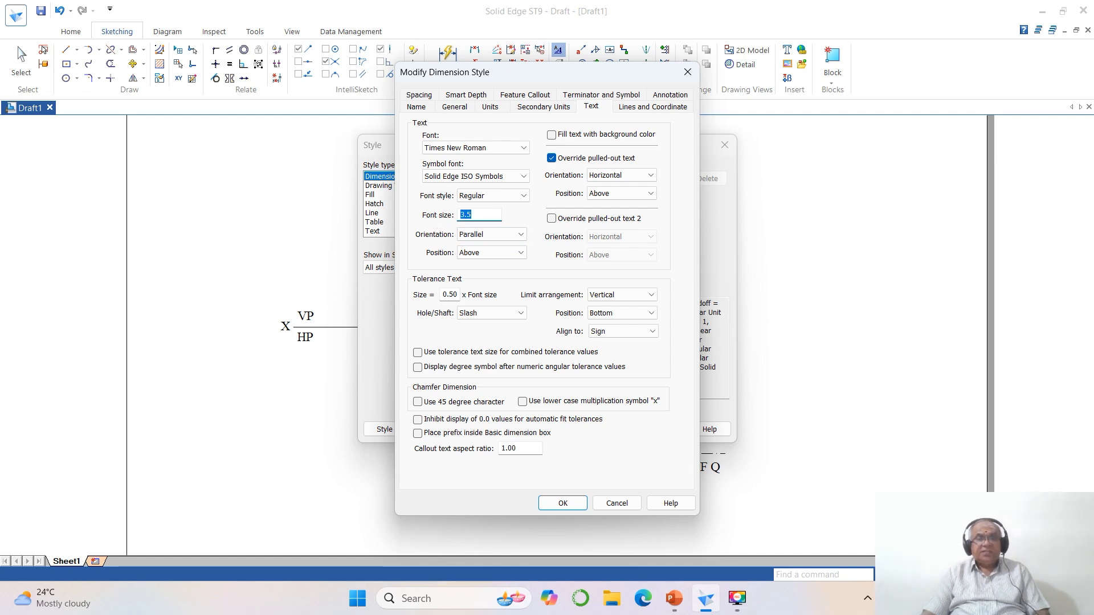
type("3")
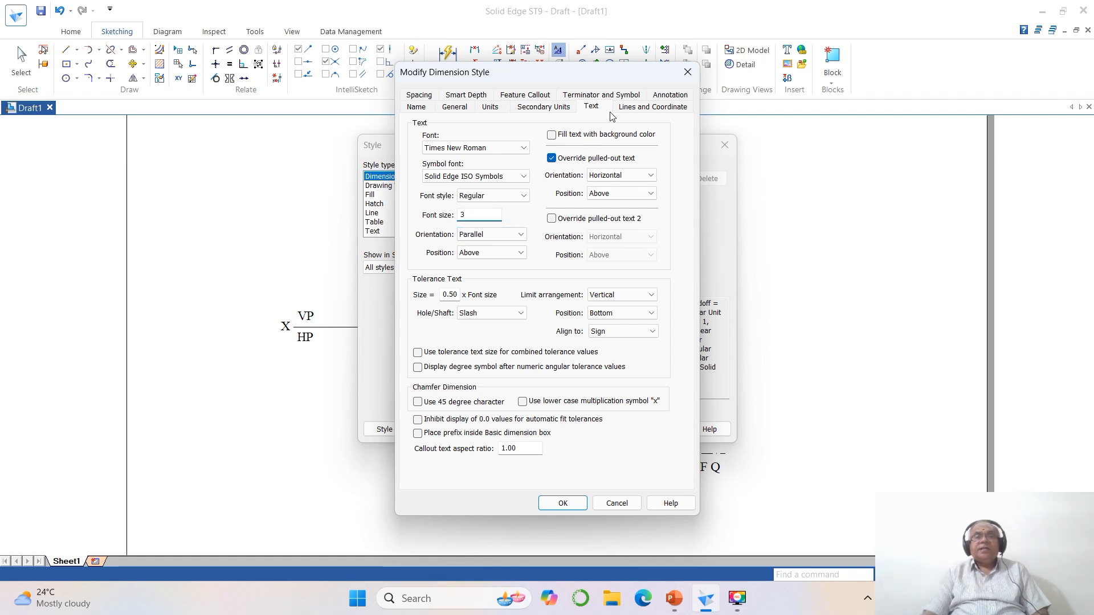
- Set the dimension line width to .1 and apply the modified ISO (mm) style
left_click(649, 107)
double_click(483, 167)
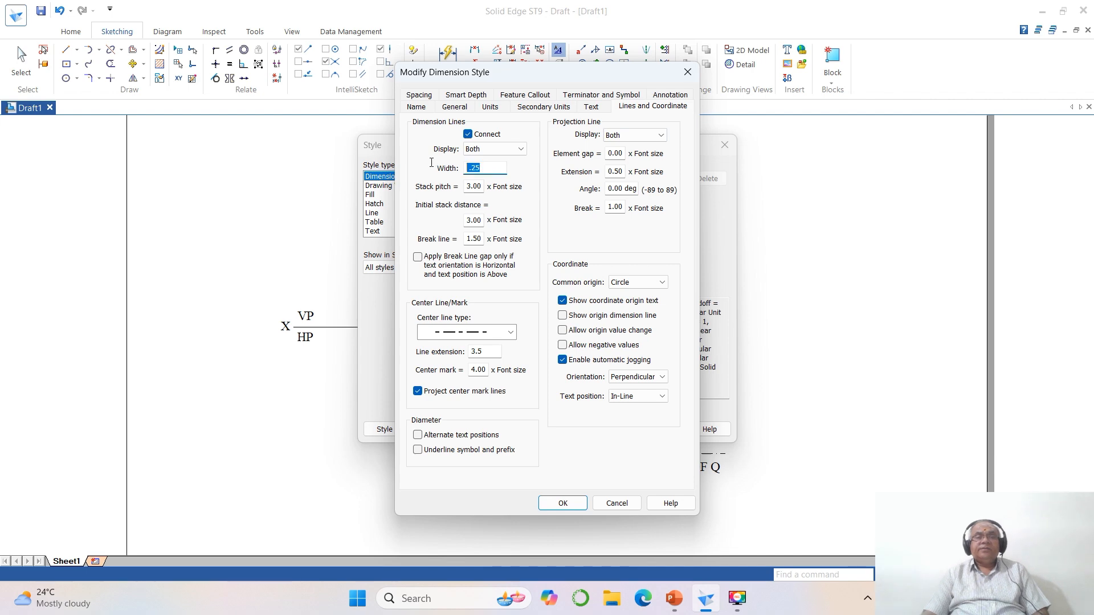
key("BackSpace")
type("1")
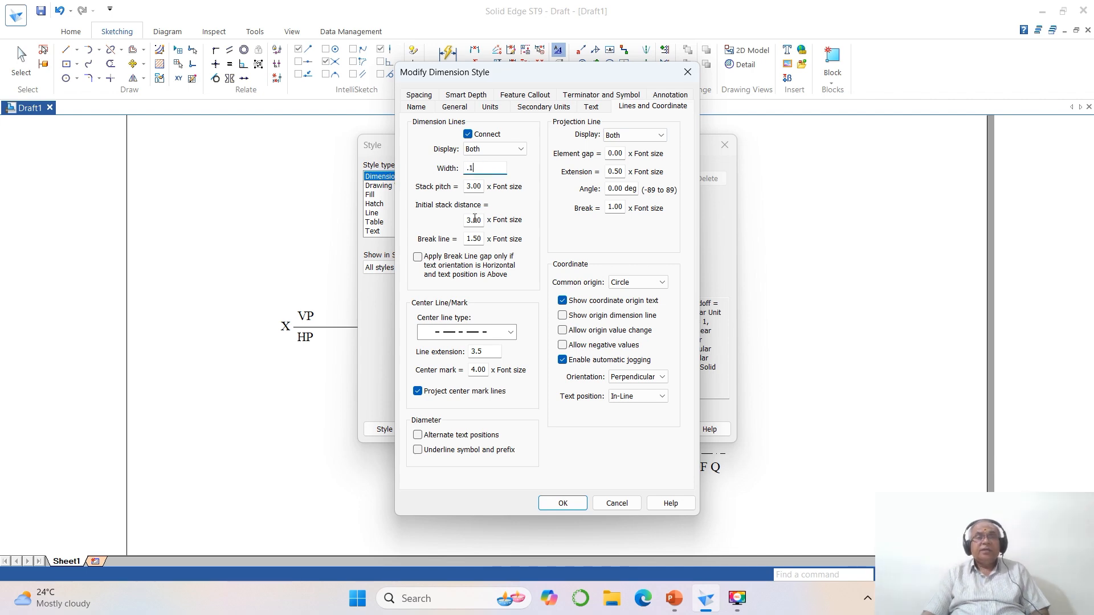
left_click(563, 503)
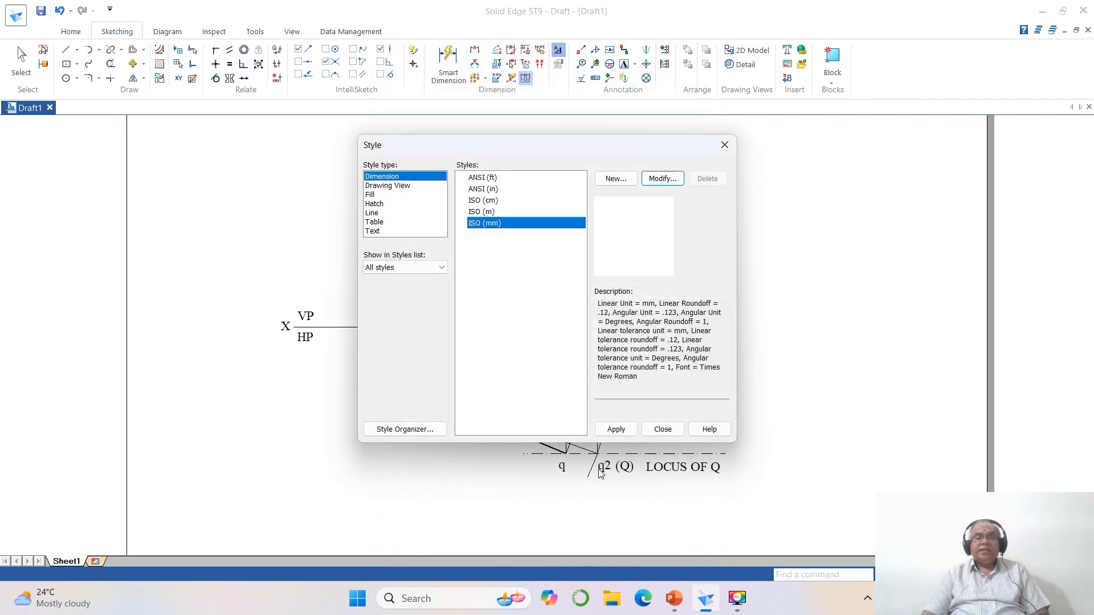
left_click(616, 429)
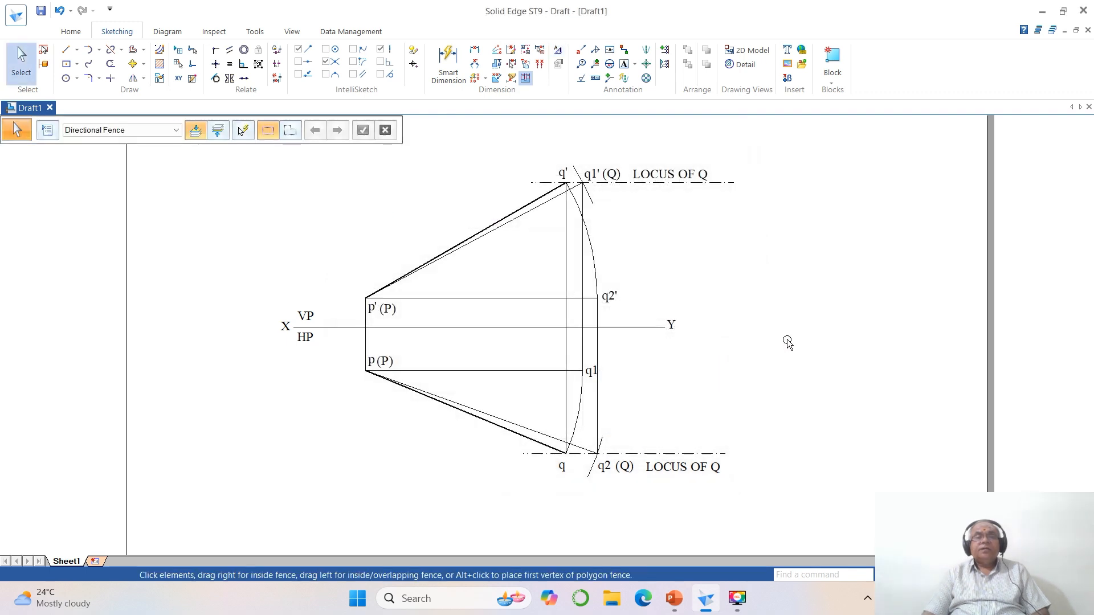
- Dimension the vertical distances from the XY line to p' and to p, placing both beside the VP and HP labels
left_click(475, 51)
left_click(427, 298)
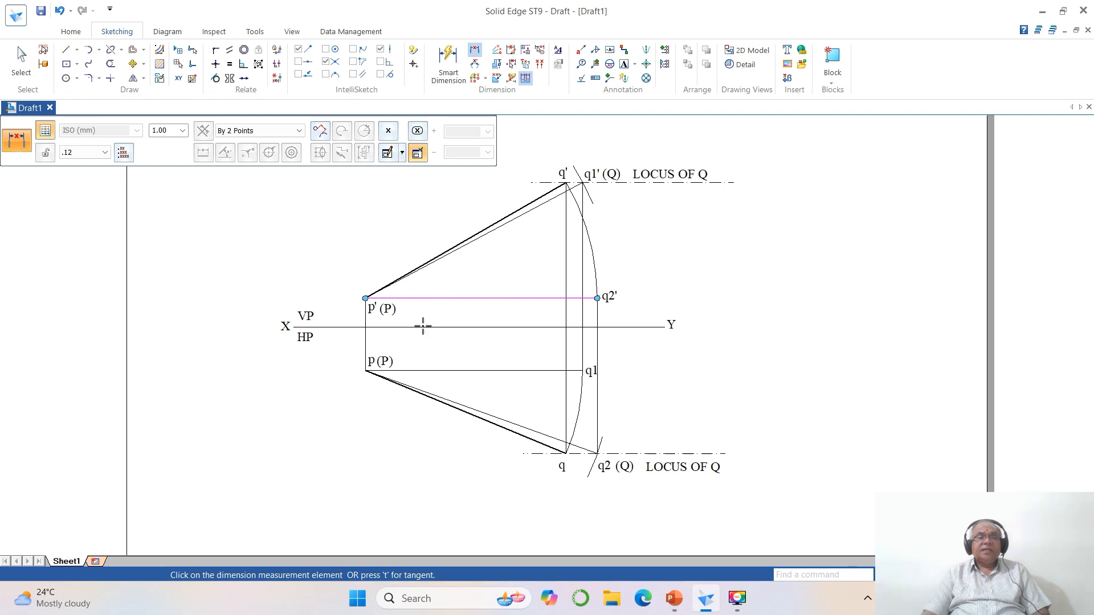
left_click(422, 327)
left_click(344, 306)
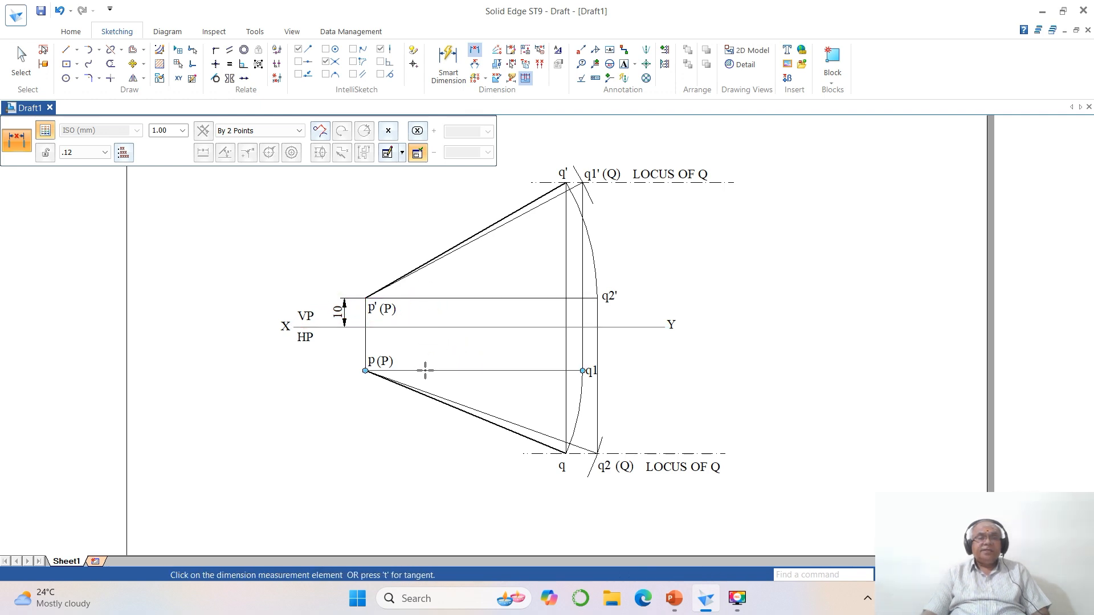
left_click(422, 370)
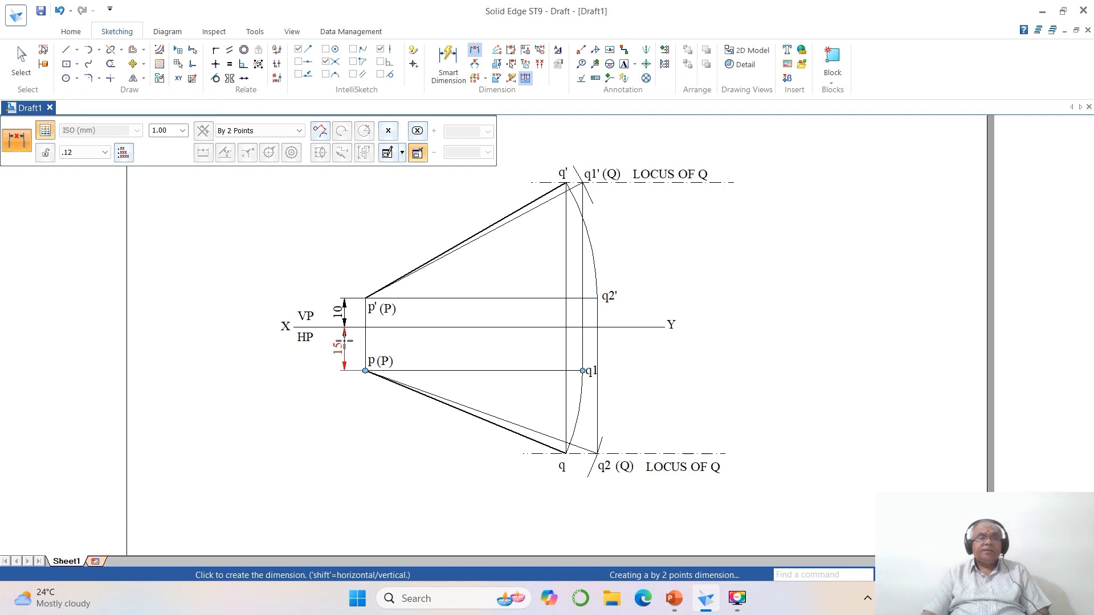
left_click(345, 340)
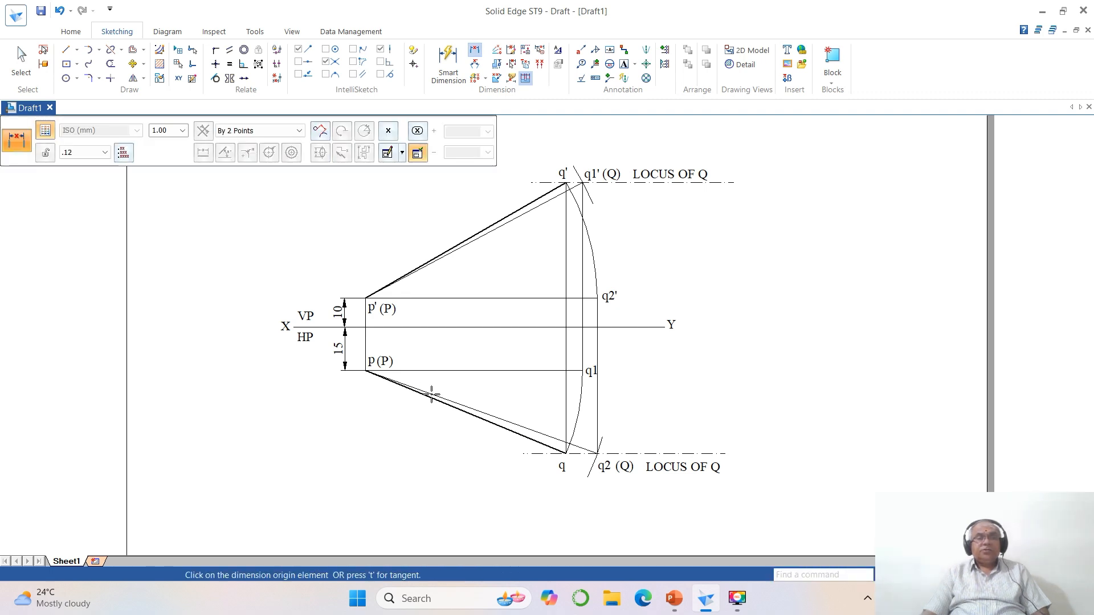
- Dimension the length of the inclined line from p to q2, placing the aligned dimension below the lower view
left_click(461, 402)
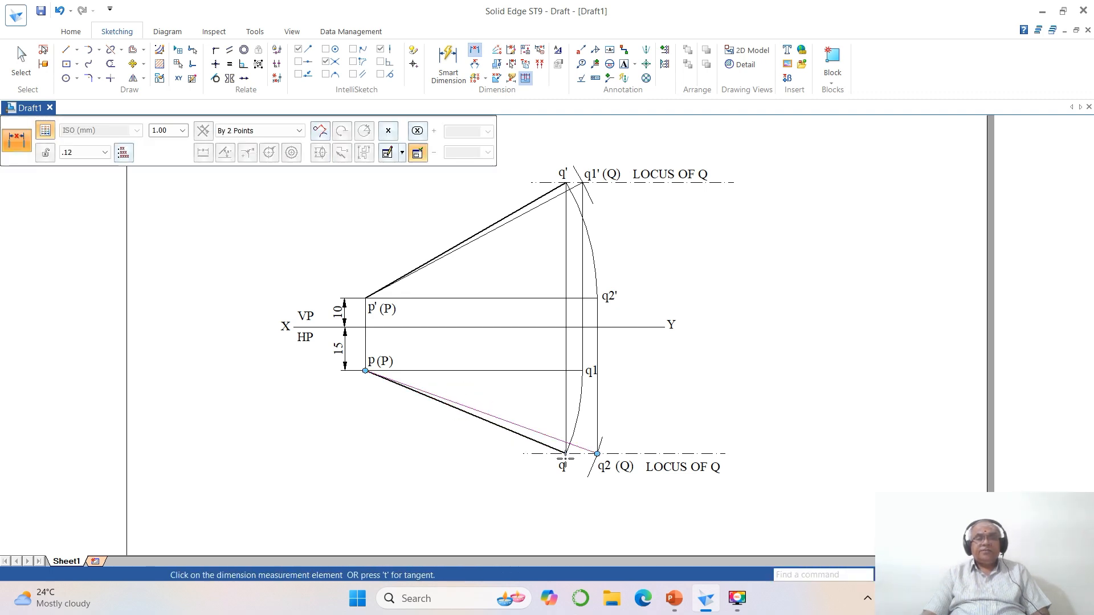
left_click(597, 454)
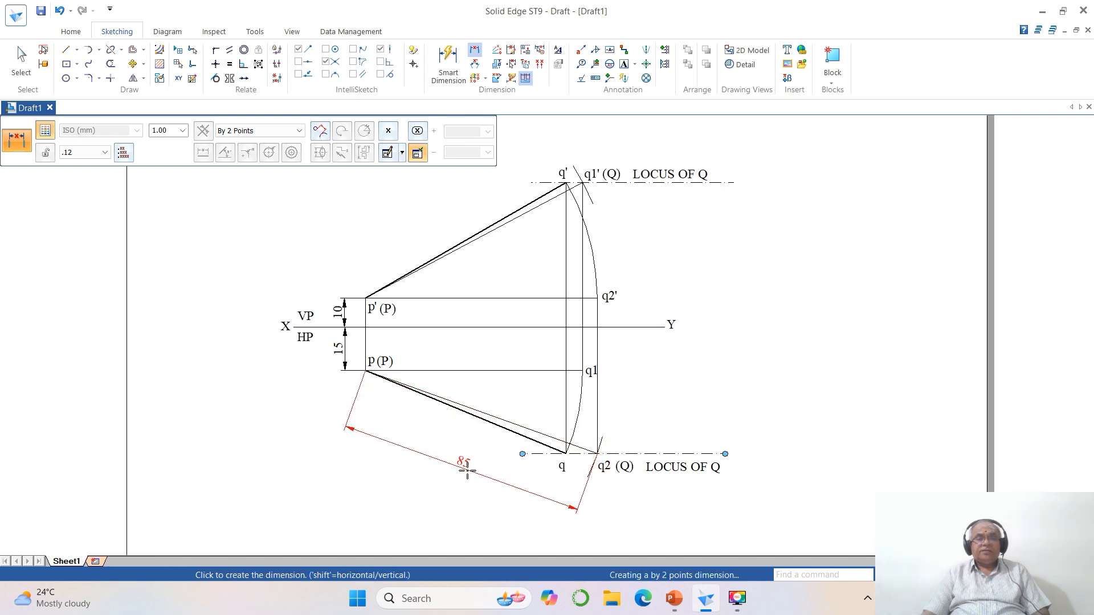
left_click(471, 471)
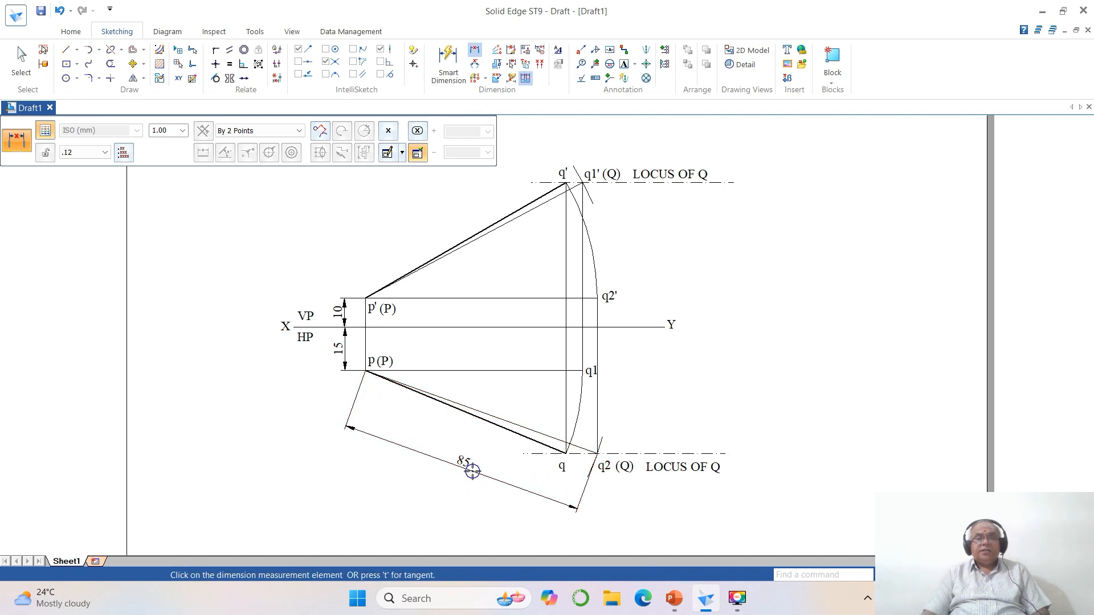
right_click(472, 471)
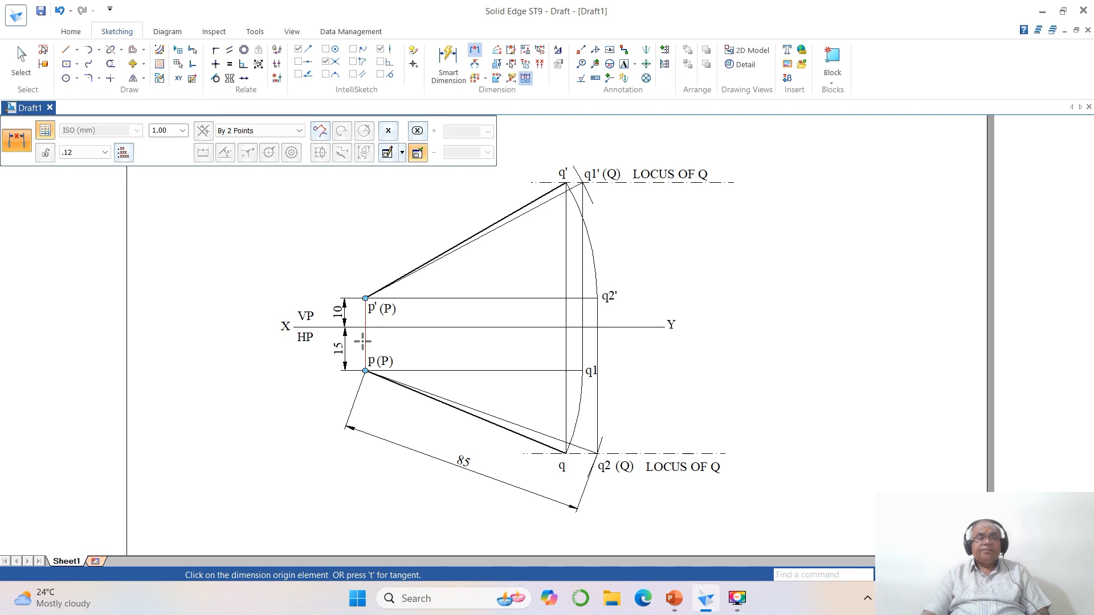
- Dimension the horizontal distances from projector p'p to the q1 and q2 projectors, placing one below and one above the XY line
left_click(363, 341)
left_click(582, 340)
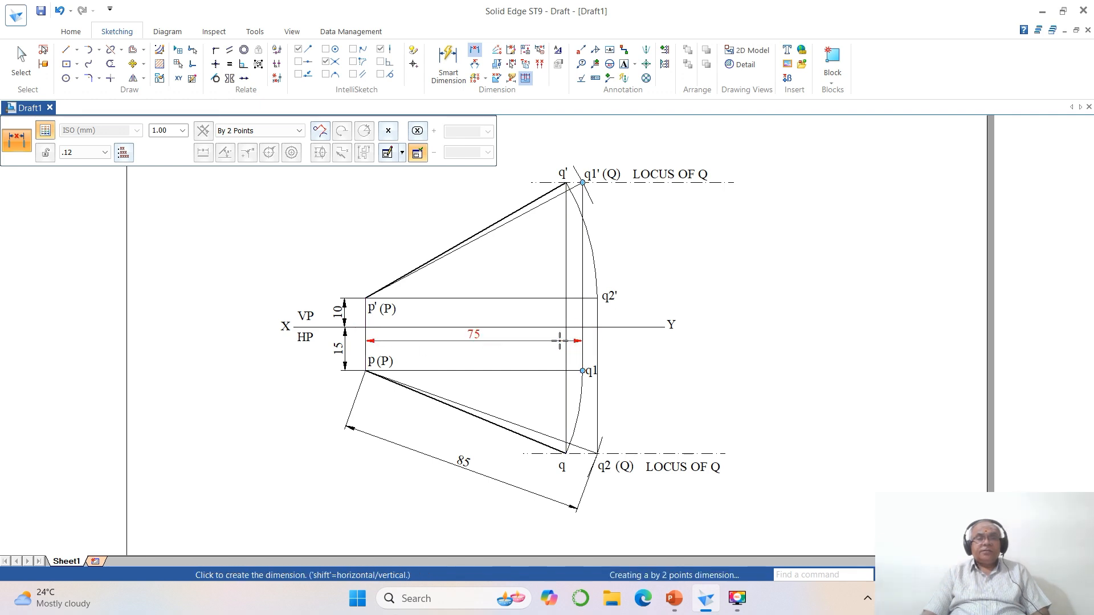
left_click(519, 350)
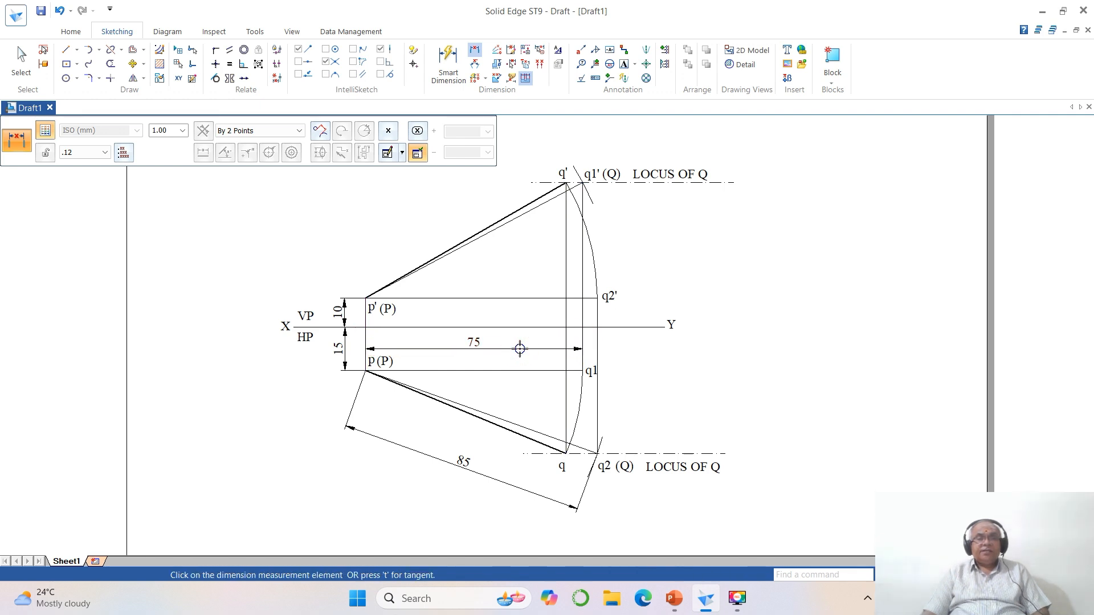
right_click(518, 349)
left_click(362, 318)
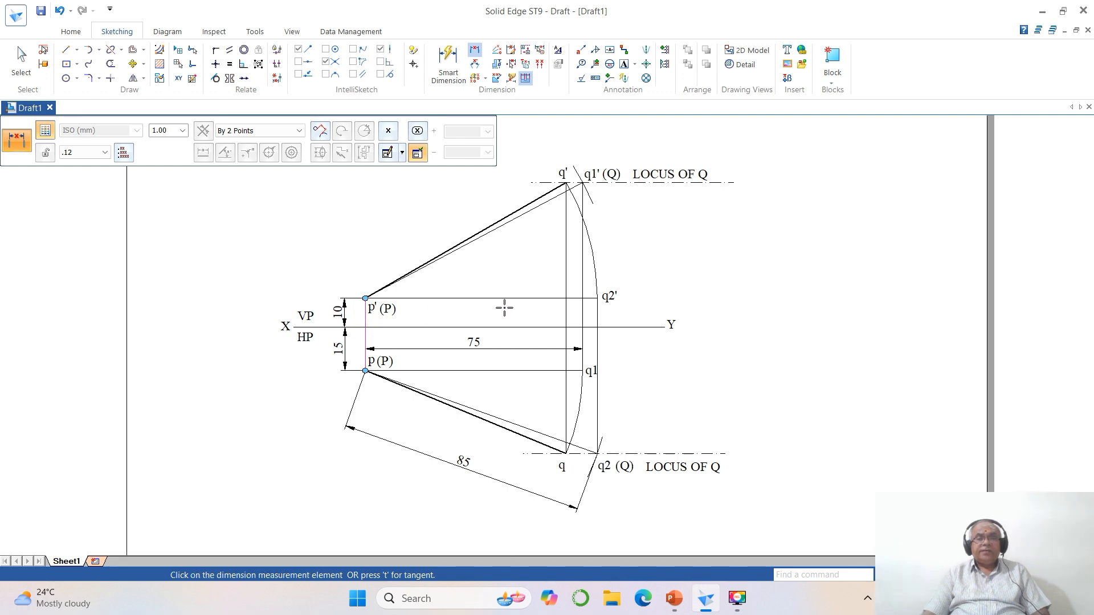
left_click(597, 310)
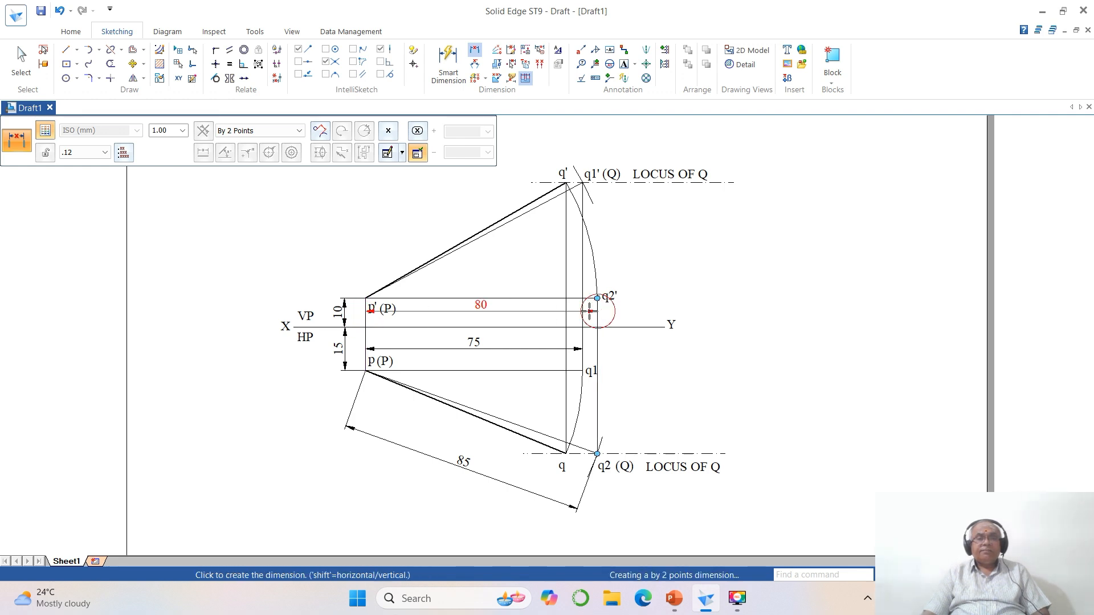
left_click(534, 317)
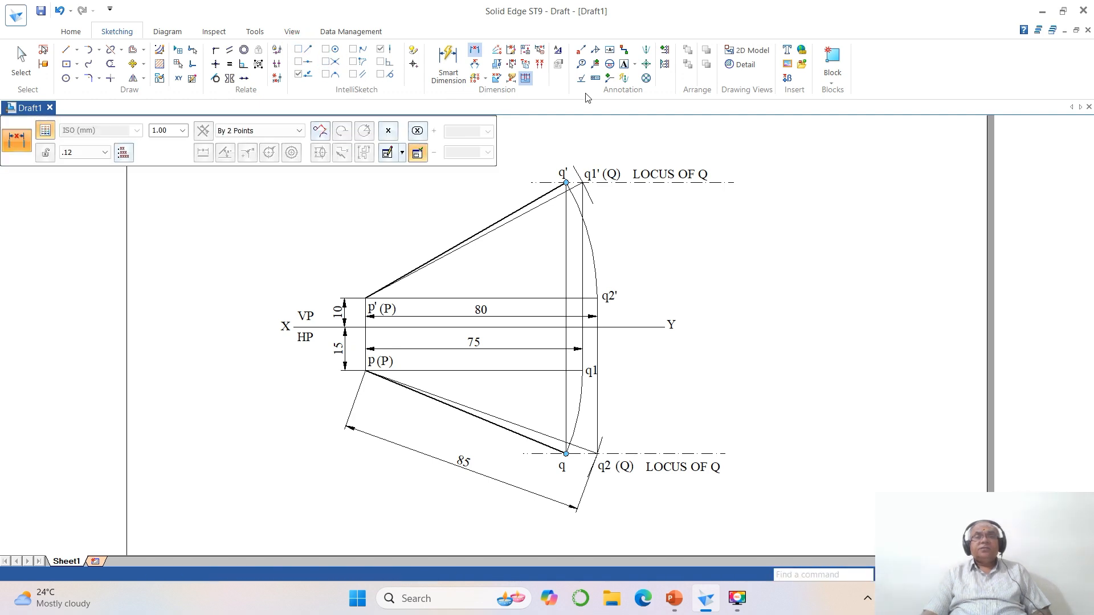
- Add leader arrowheads on arc q–q1 and projector q1–q1' pointing up, and on arc q'–q2' and projector q2'–q2 pointing down
left_click(609, 80)
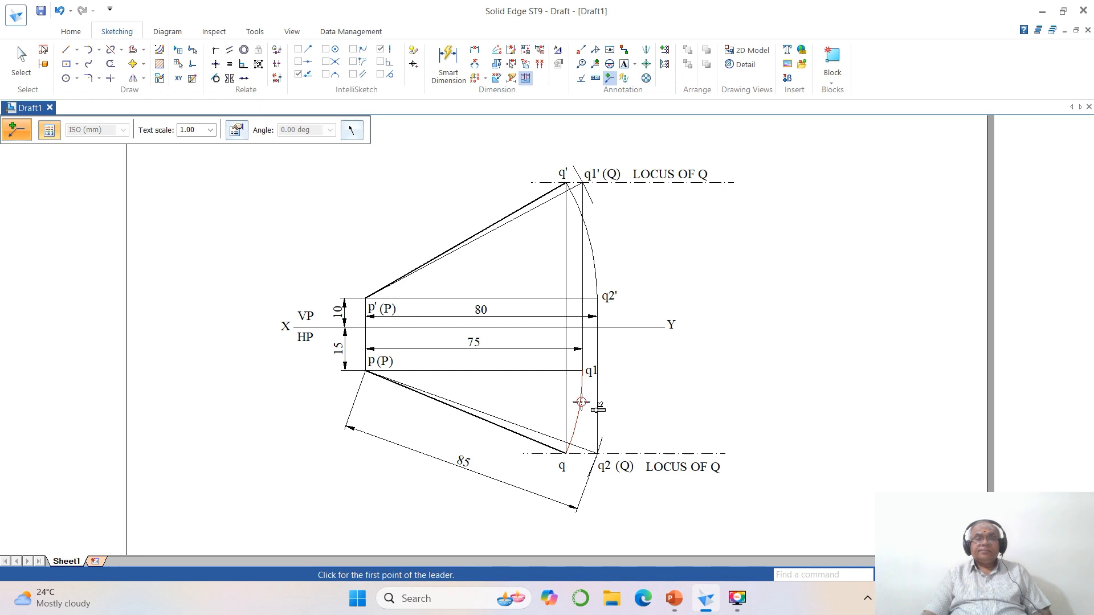
left_click(581, 402)
left_click(576, 417)
left_click(583, 280)
left_click(598, 295)
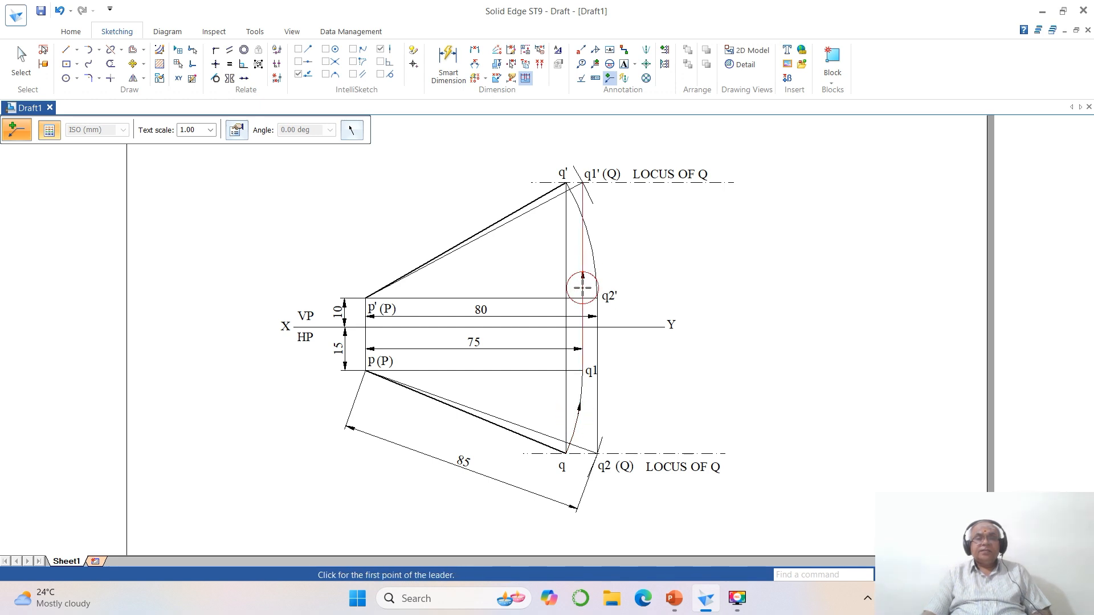
left_click(594, 251)
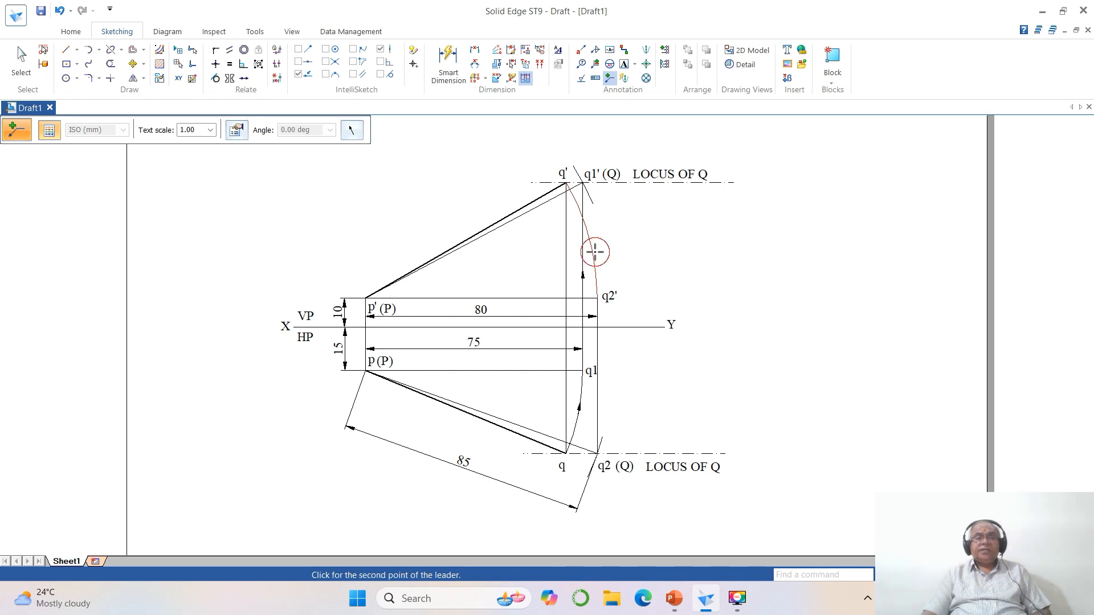
left_click(587, 238)
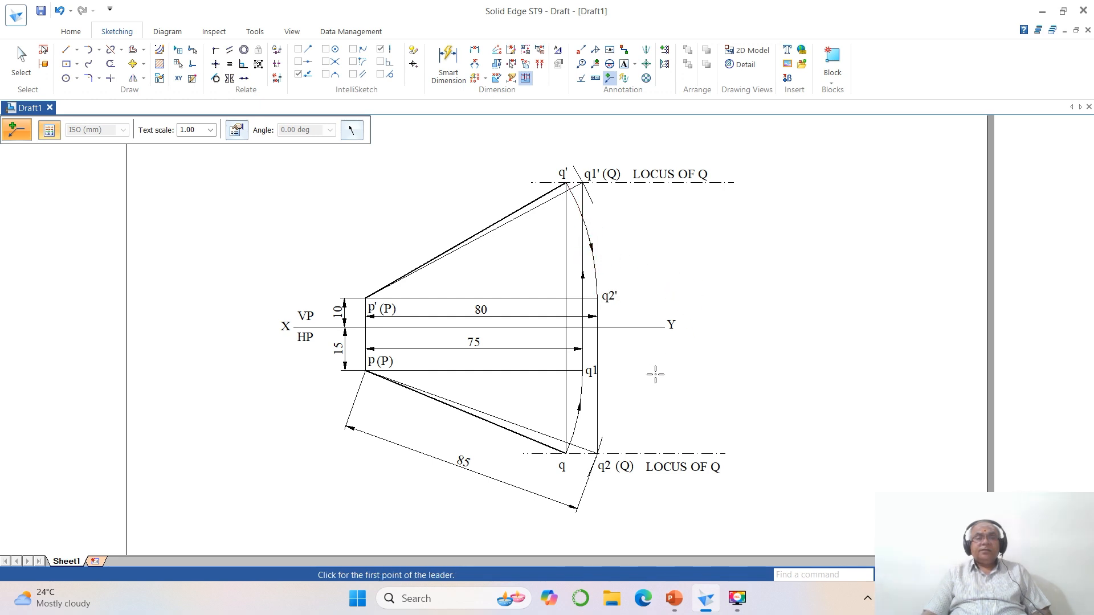
left_click(597, 404)
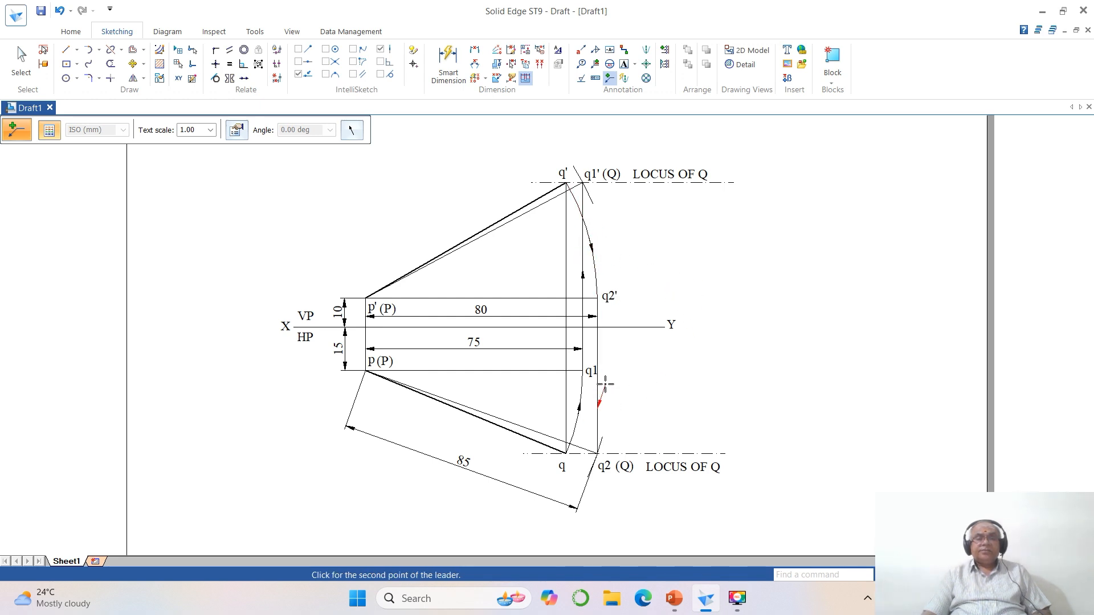
left_click(600, 387)
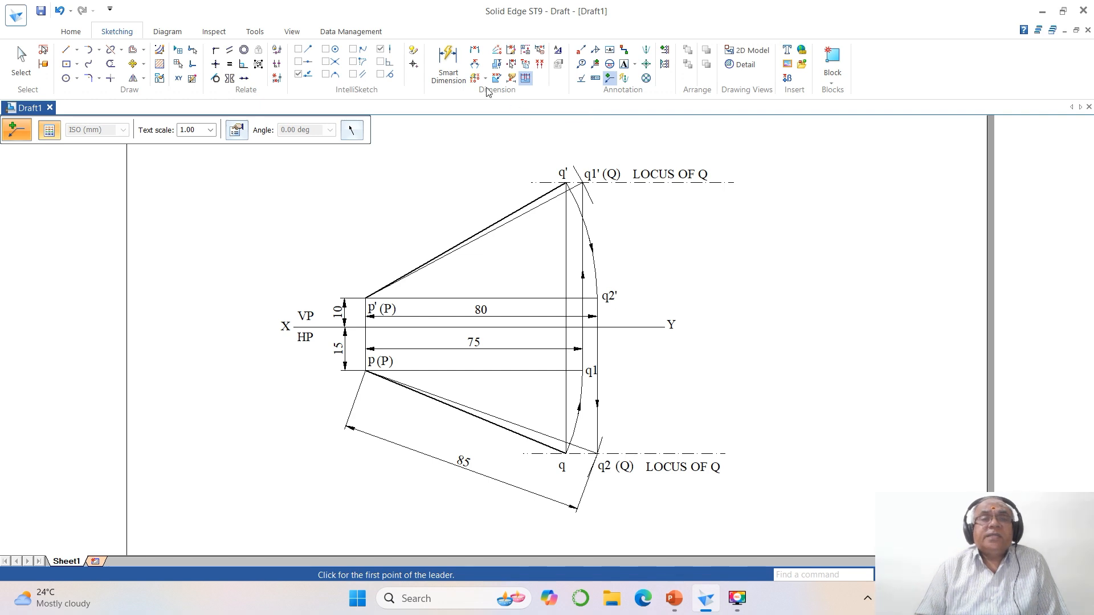
- With the Blank dimension type, add angle dimensions between the horizontal through p' and lines p'q1' and p'q', the latter farther from p'
left_click(475, 64)
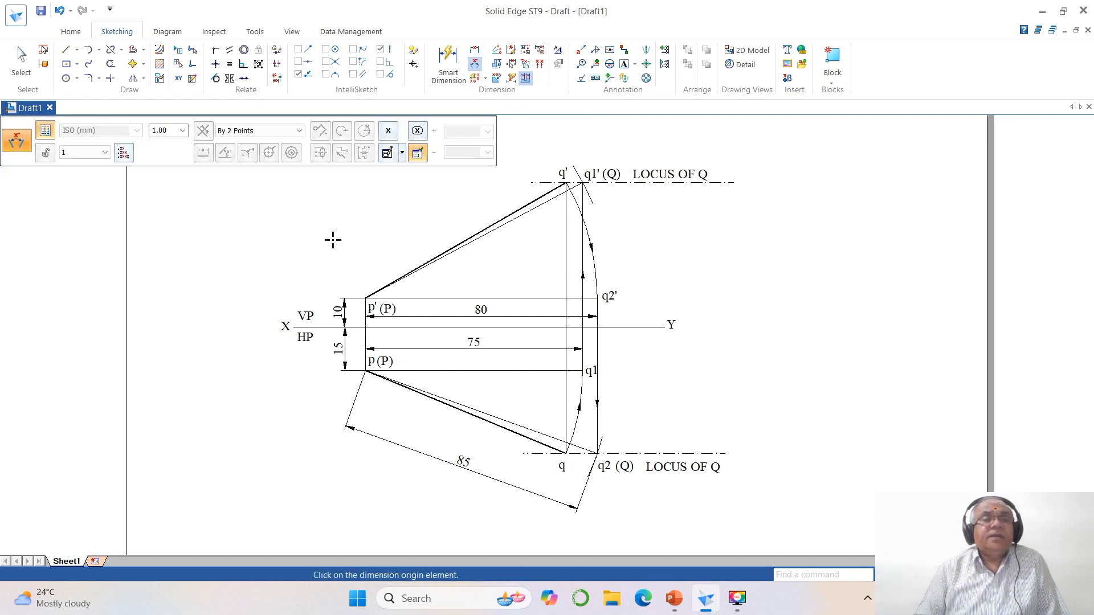
left_click(389, 131)
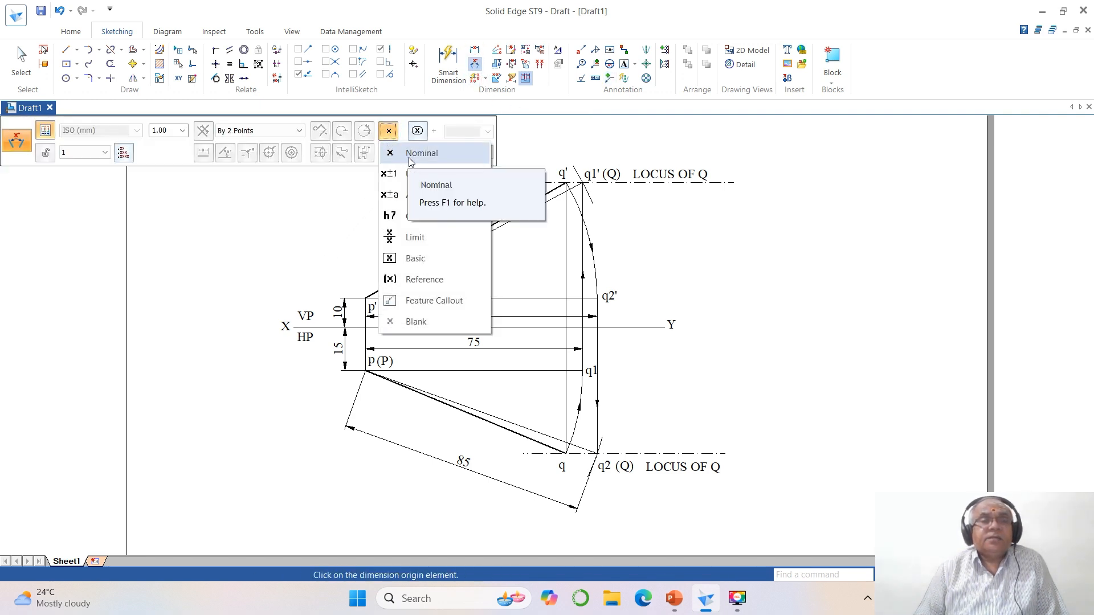
left_click(416, 320)
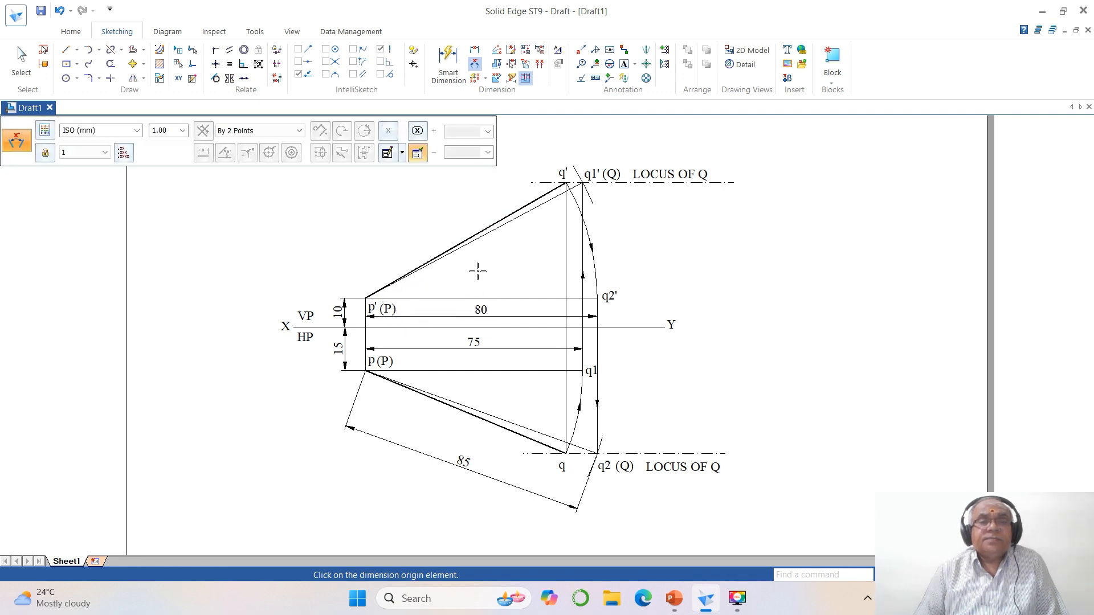
left_click(477, 244)
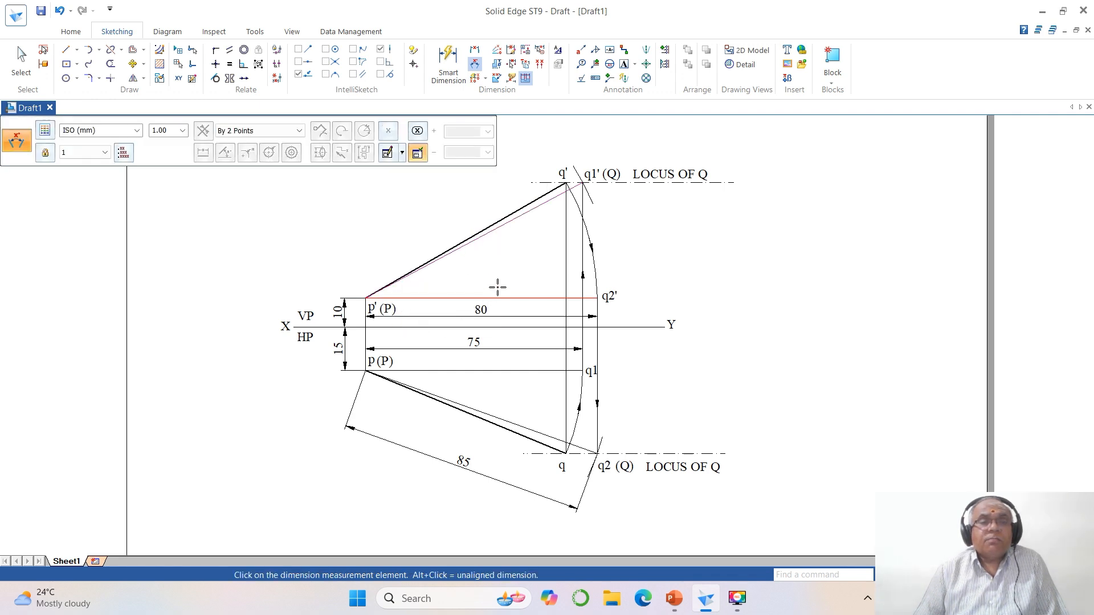
left_click(439, 298)
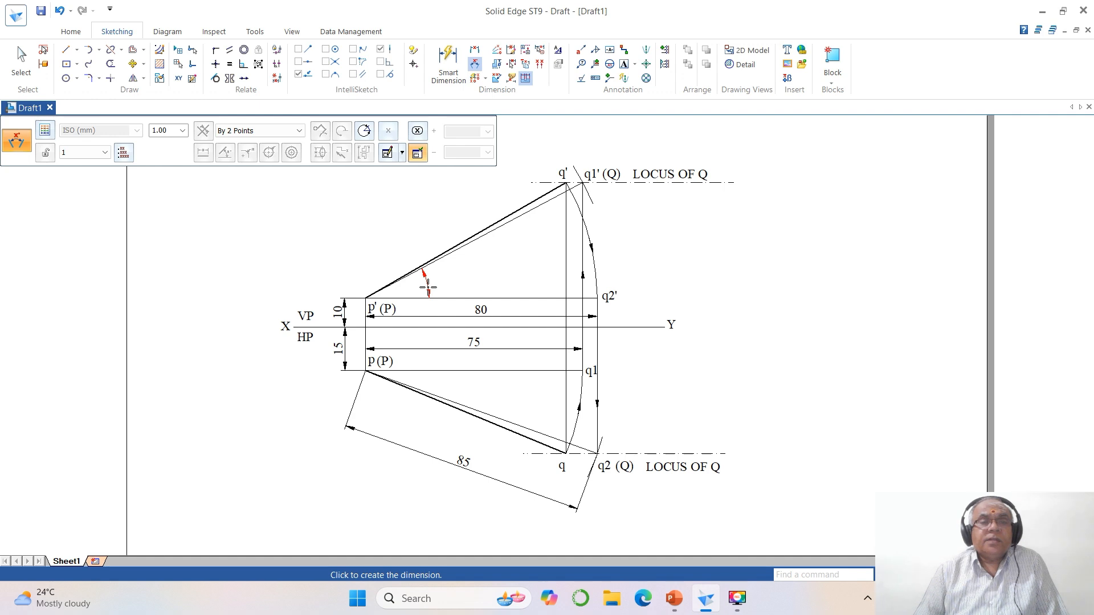
left_click(428, 284)
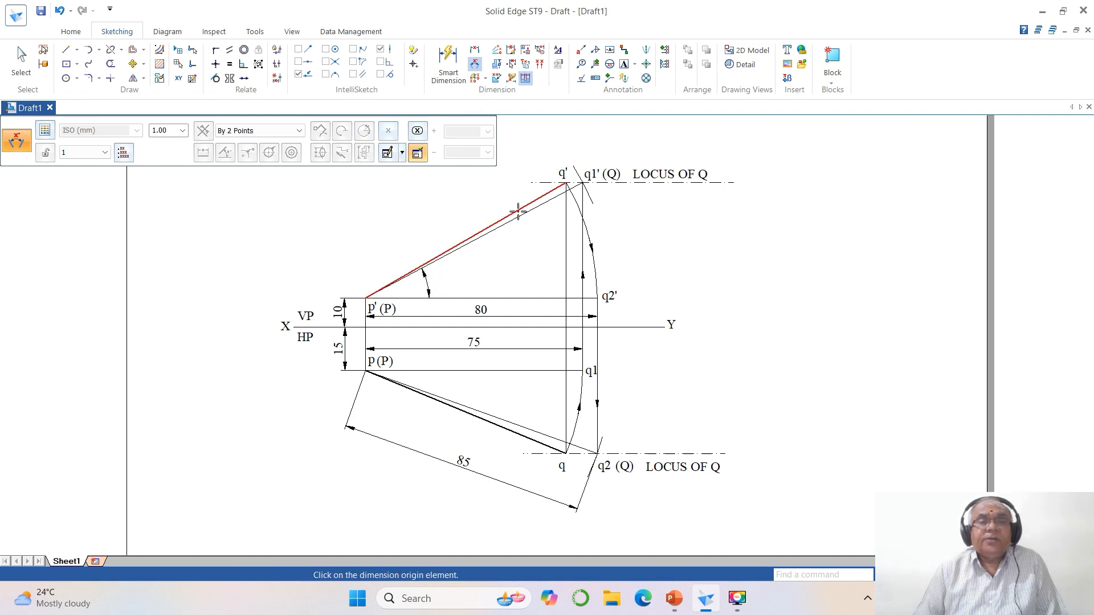
left_click(517, 210)
left_click(498, 293)
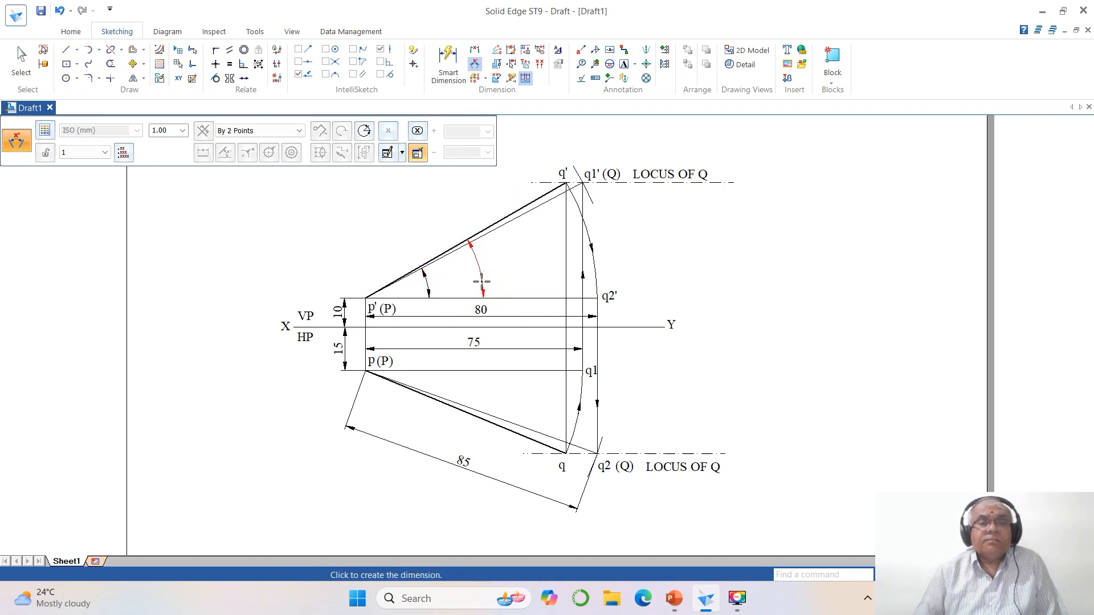
left_click(467, 281)
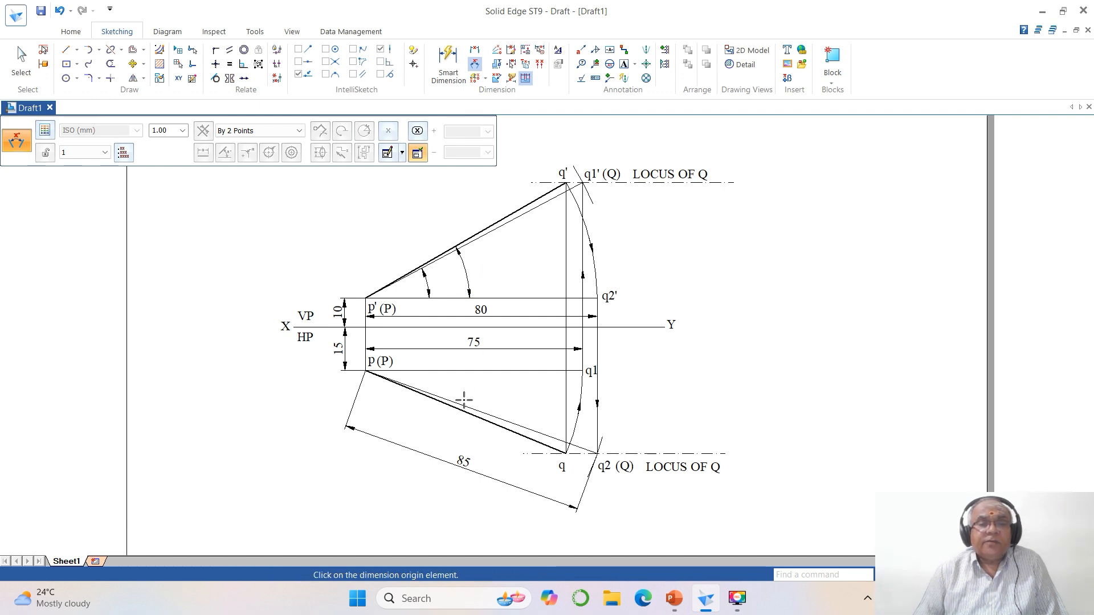
- Add blank angle dimensions between the horizontal through p and lines pq2 and pq, placing the pq arc farther out
left_click(464, 405)
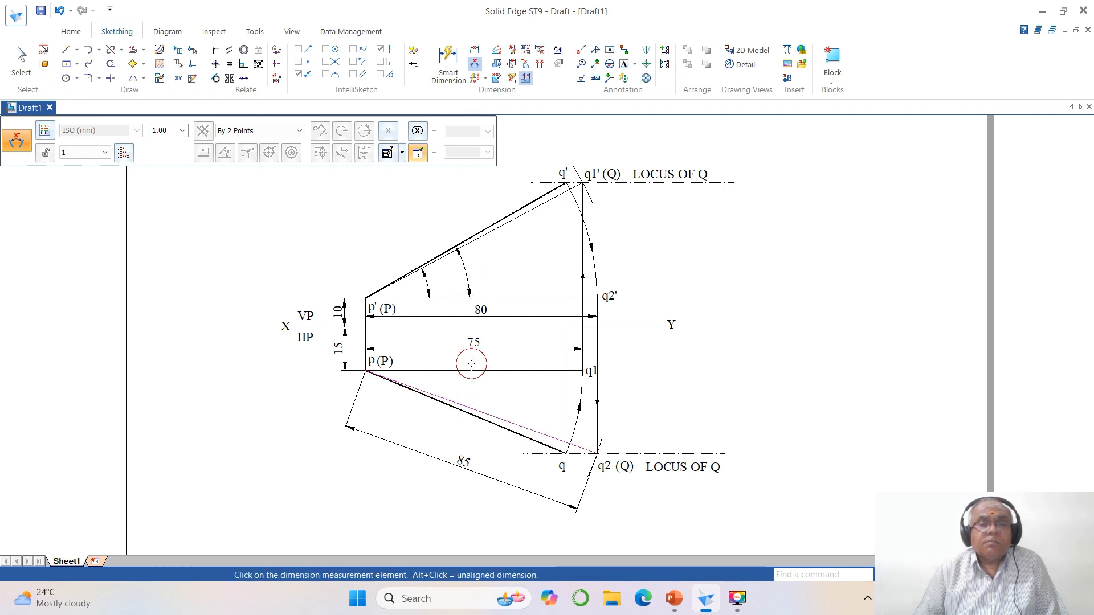
left_click(471, 371)
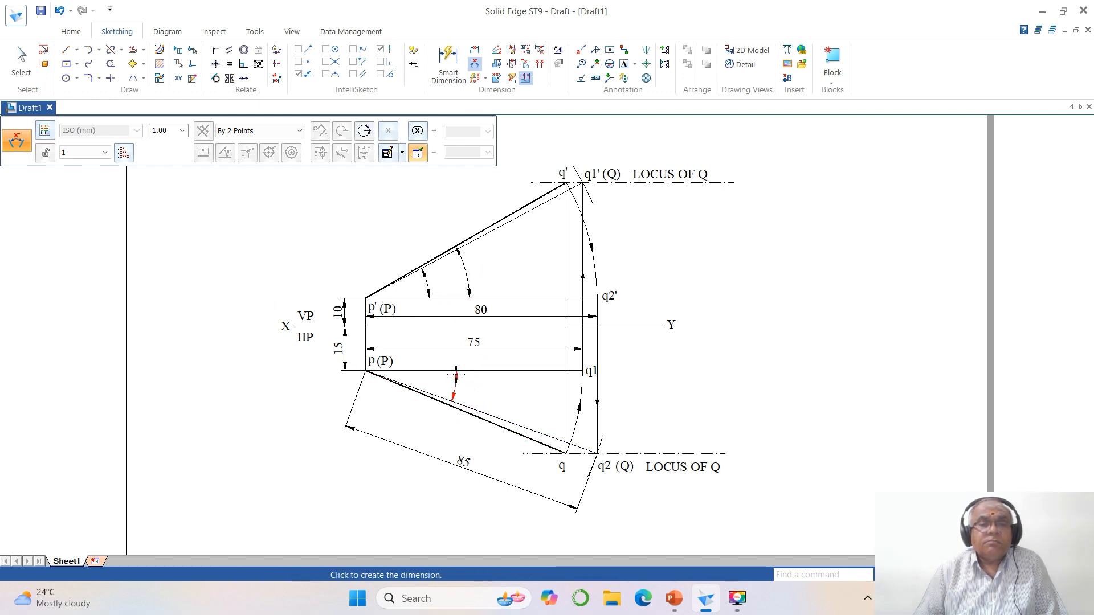
left_click(447, 375)
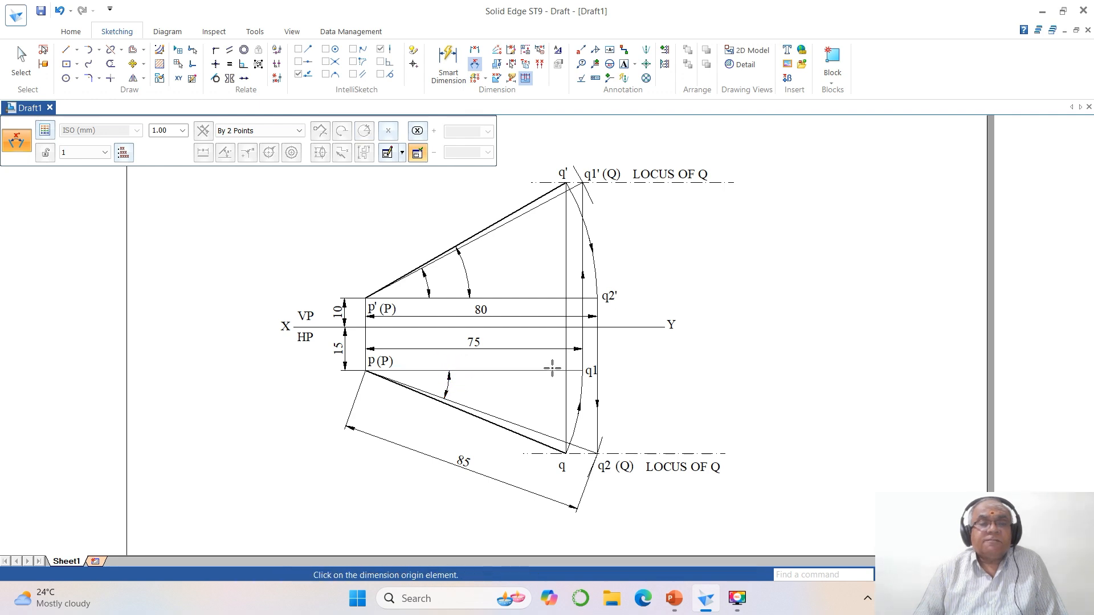
left_click(493, 420)
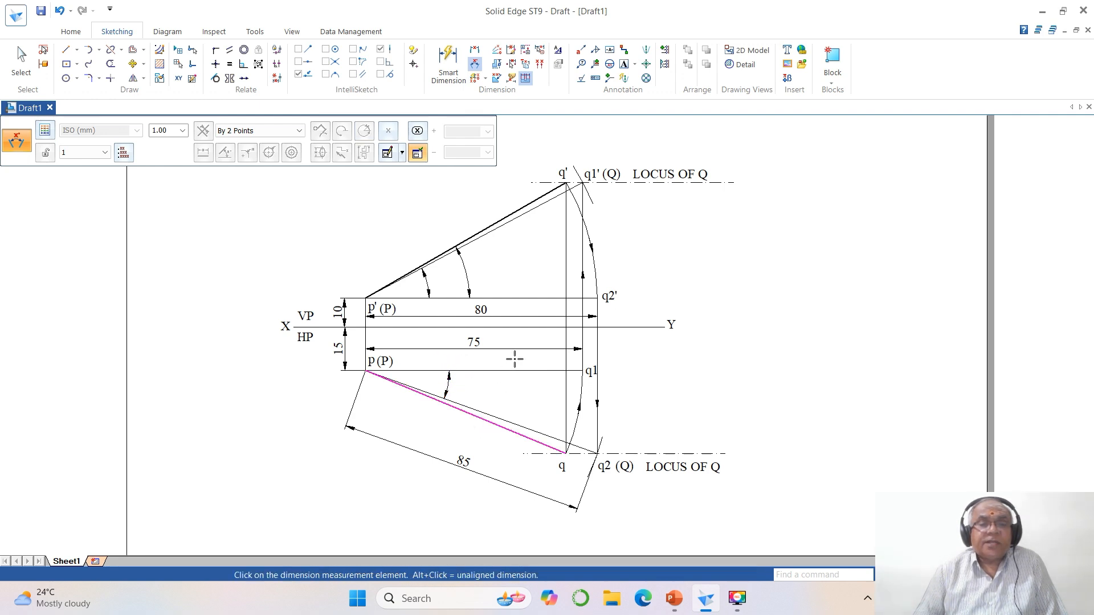
left_click(512, 371)
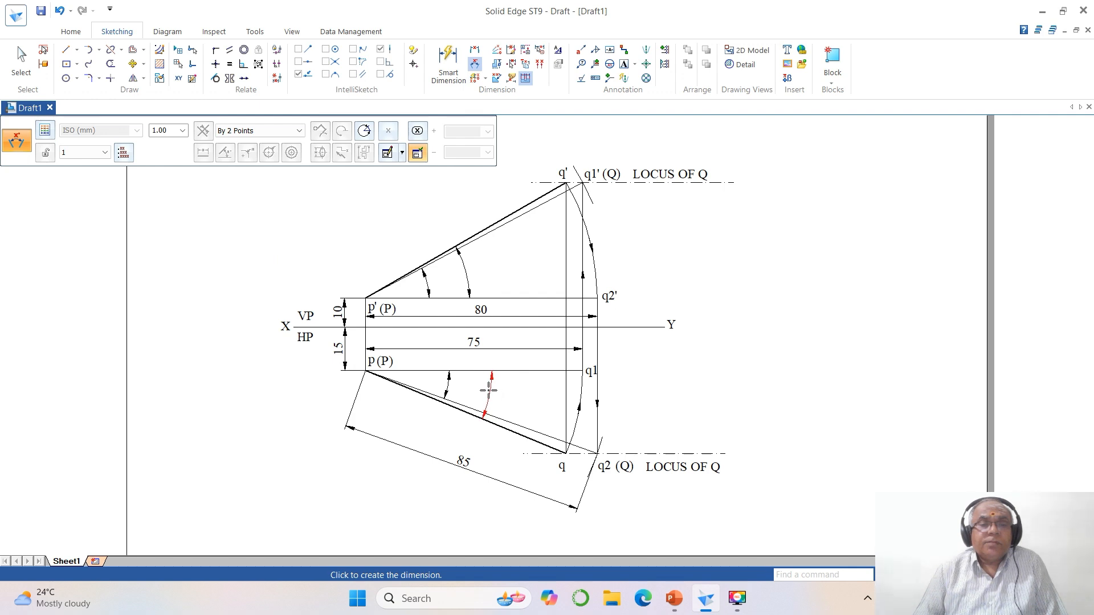
left_click(488, 386)
right_click(580, 379)
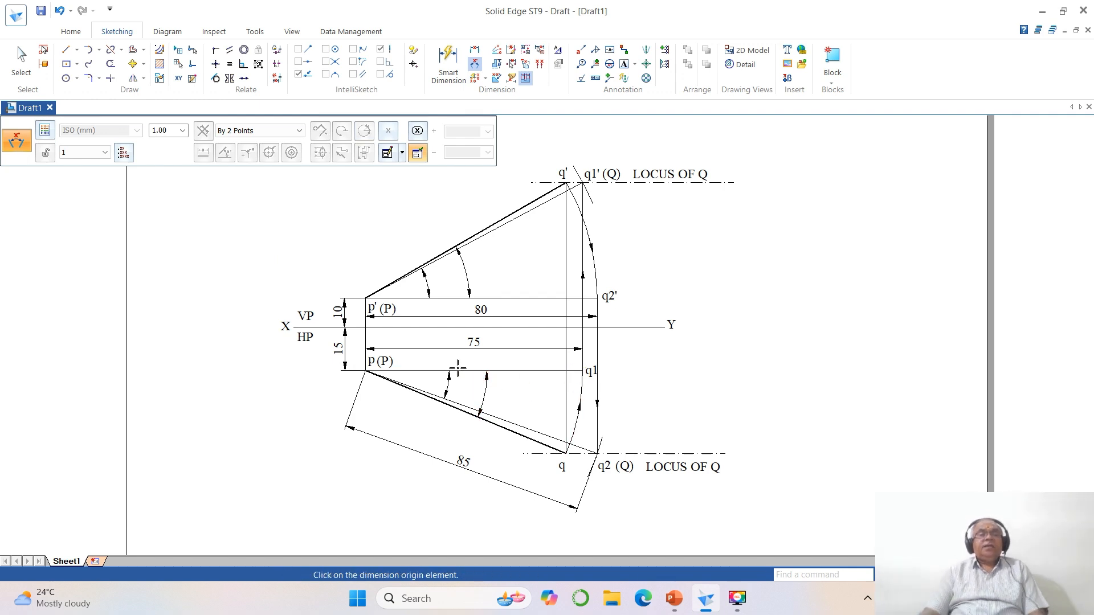
- Label the upper view's angle arcs θ and α and the lower view's arcs φ and β, using Symbol font text
left_click(624, 64)
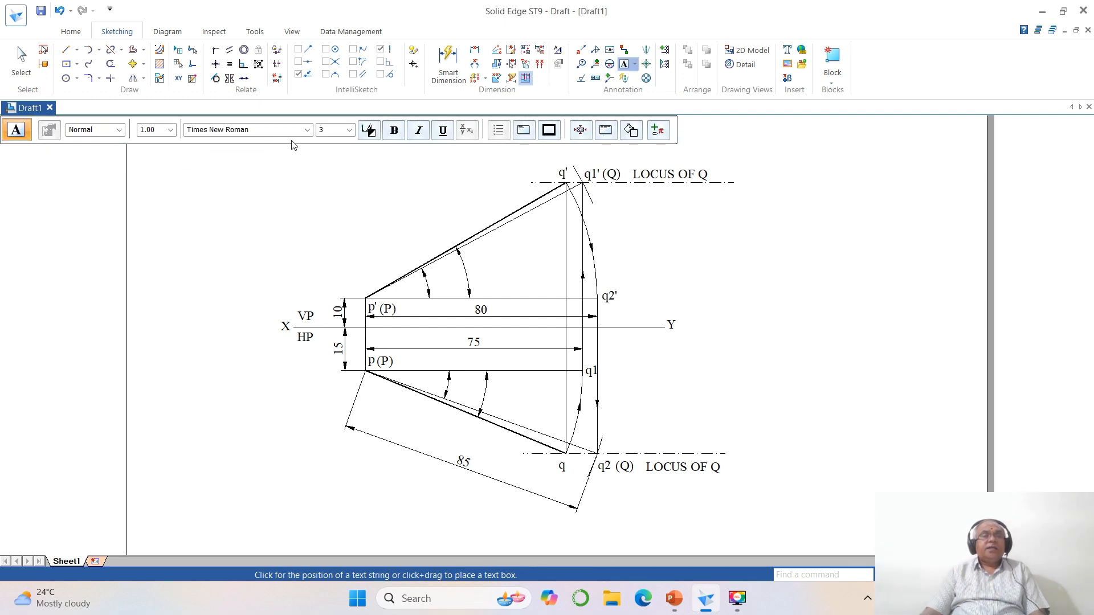
left_click(307, 130)
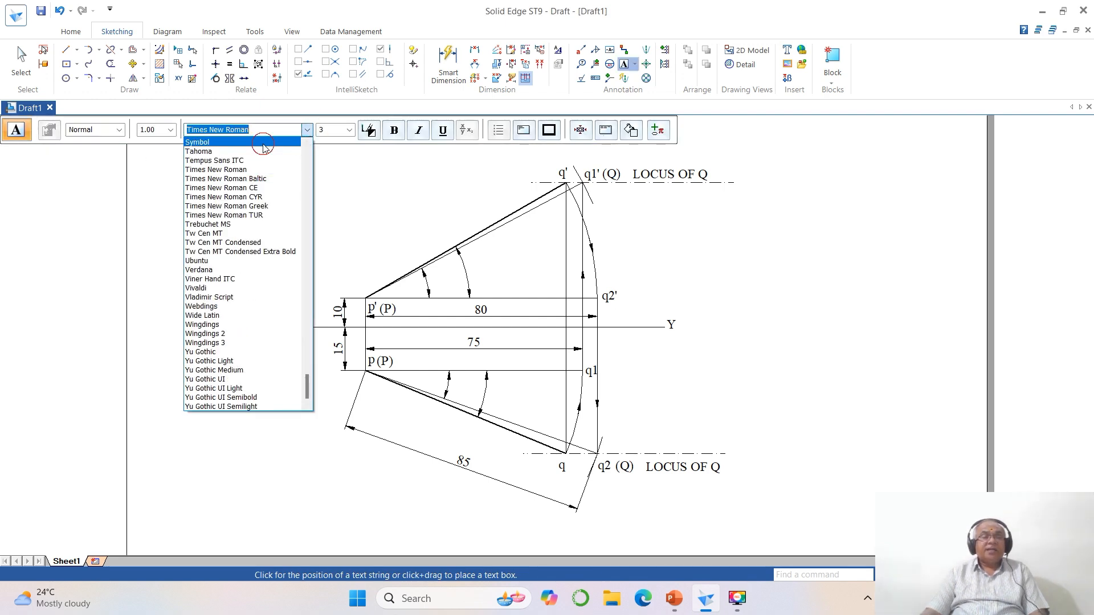
left_click(263, 147)
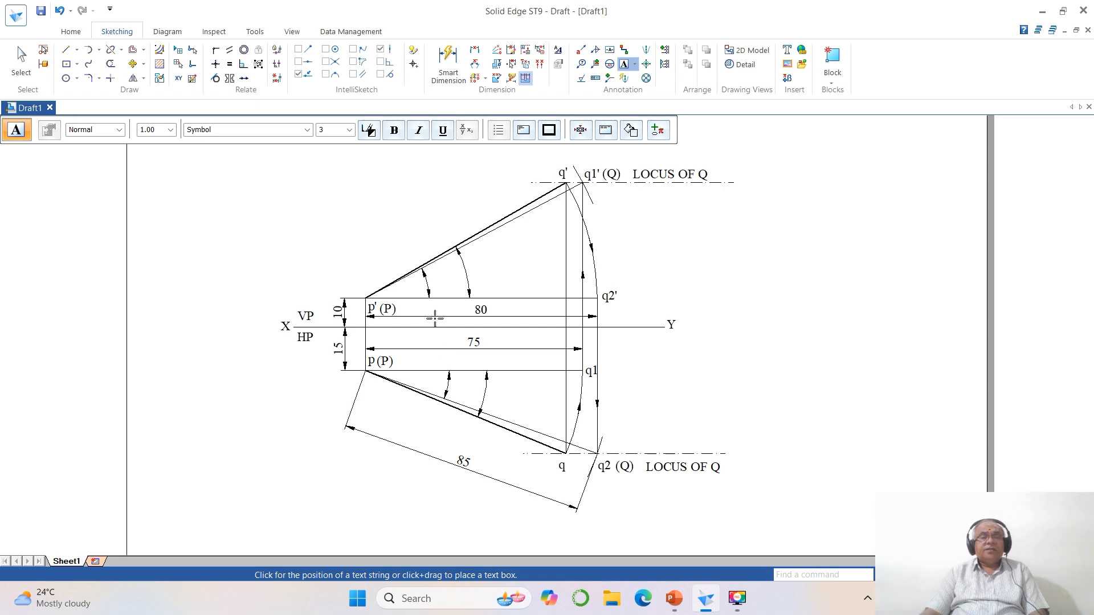
left_click(436, 290)
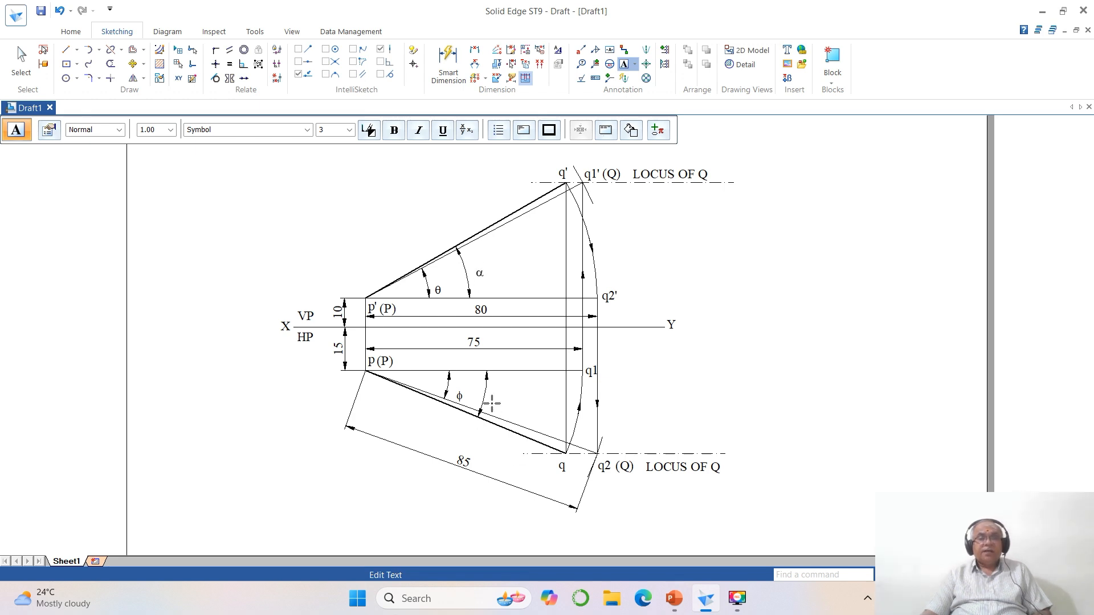
left_click(488, 401)
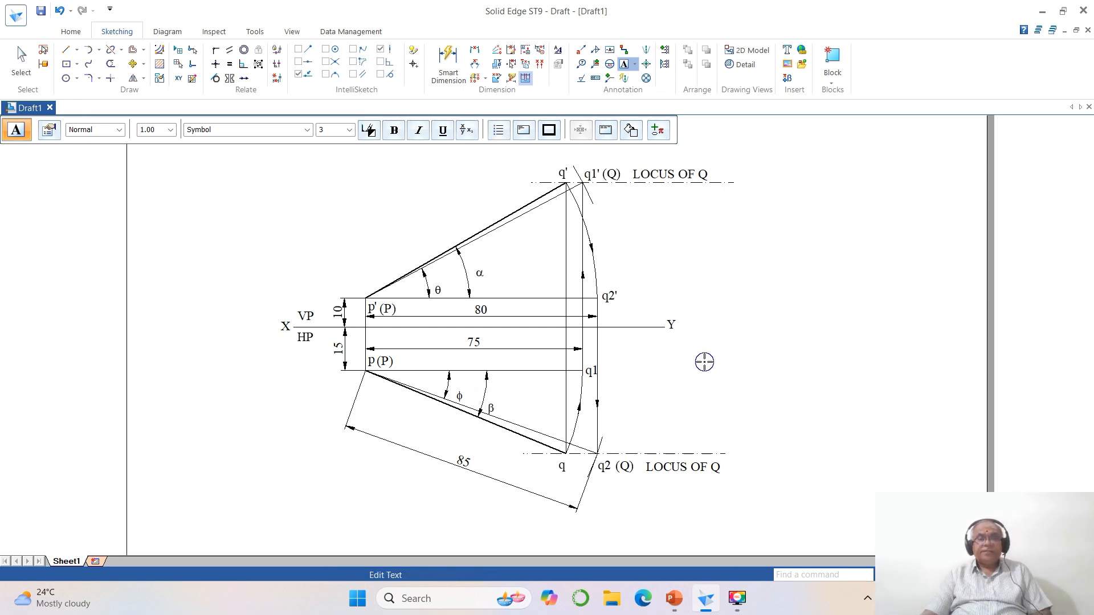
left_click(704, 362)
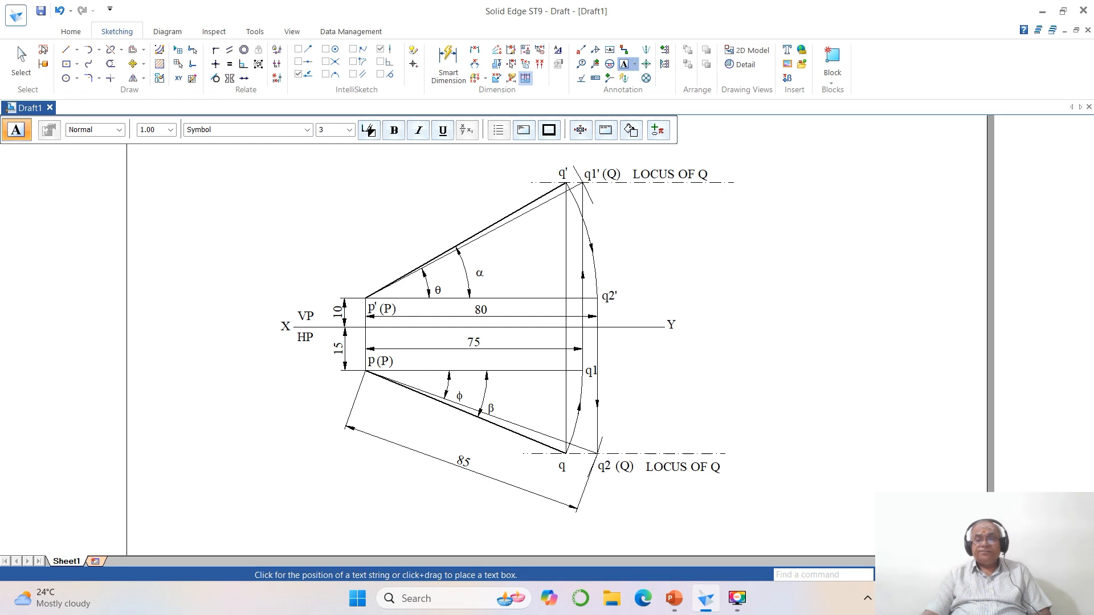
- Move the θ and α labels slightly up and closer to their angle arcs in the upper view
left_click(955, 575)
left_click(923, 575)
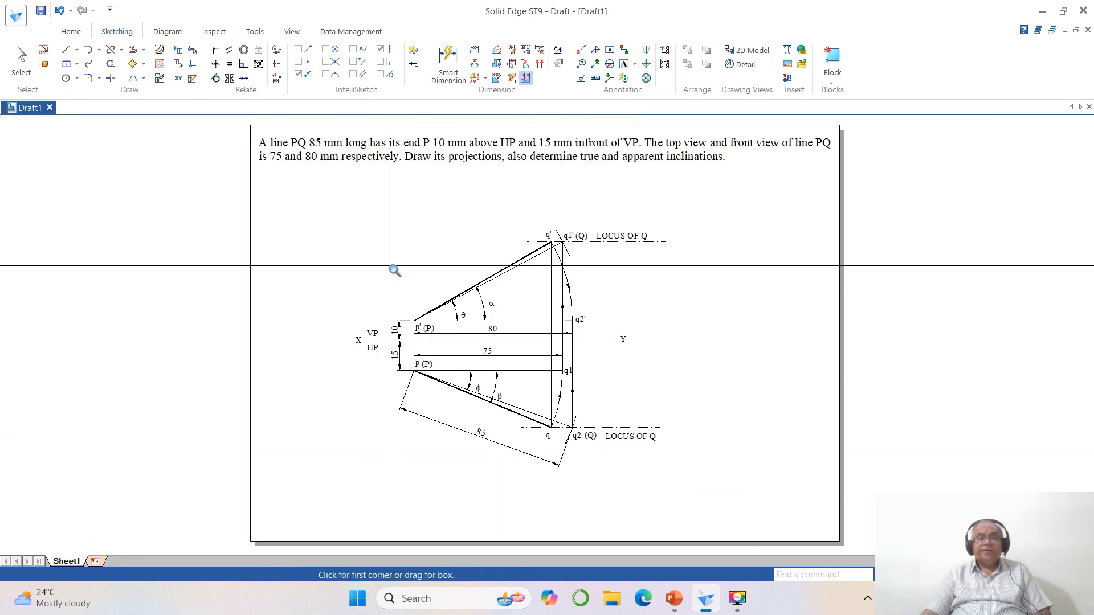
left_click(296, 264)
left_click(704, 468)
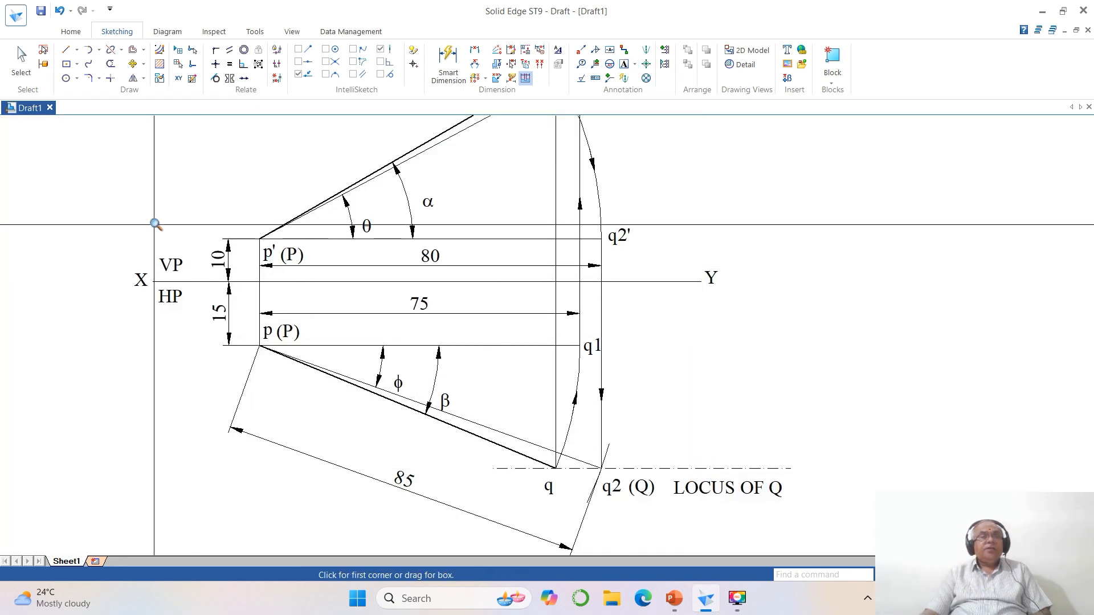
left_click(133, 64)
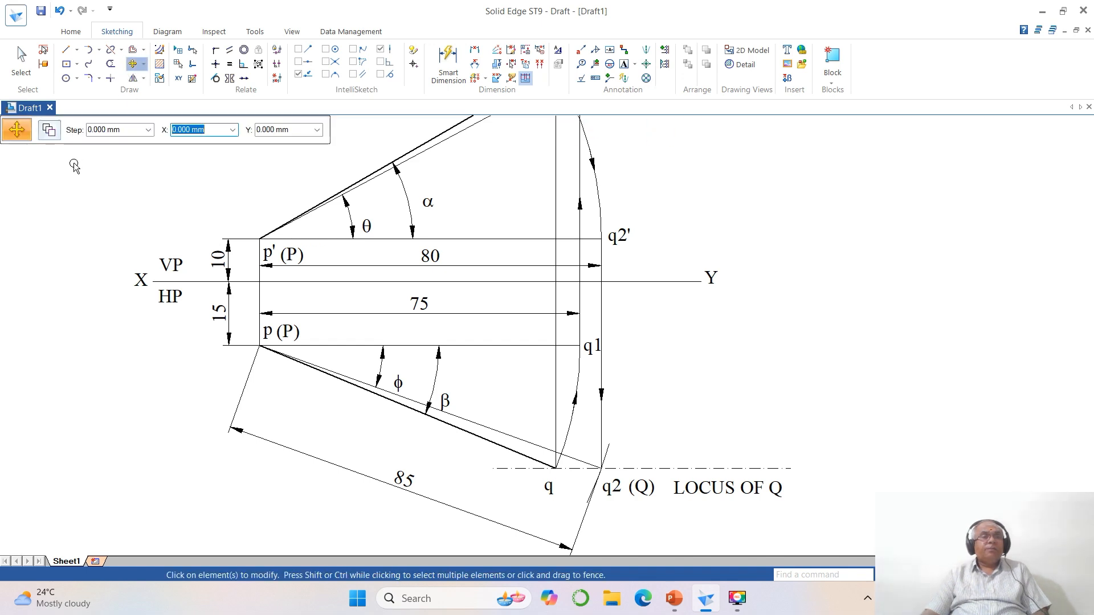
left_click(375, 239)
left_click(399, 269)
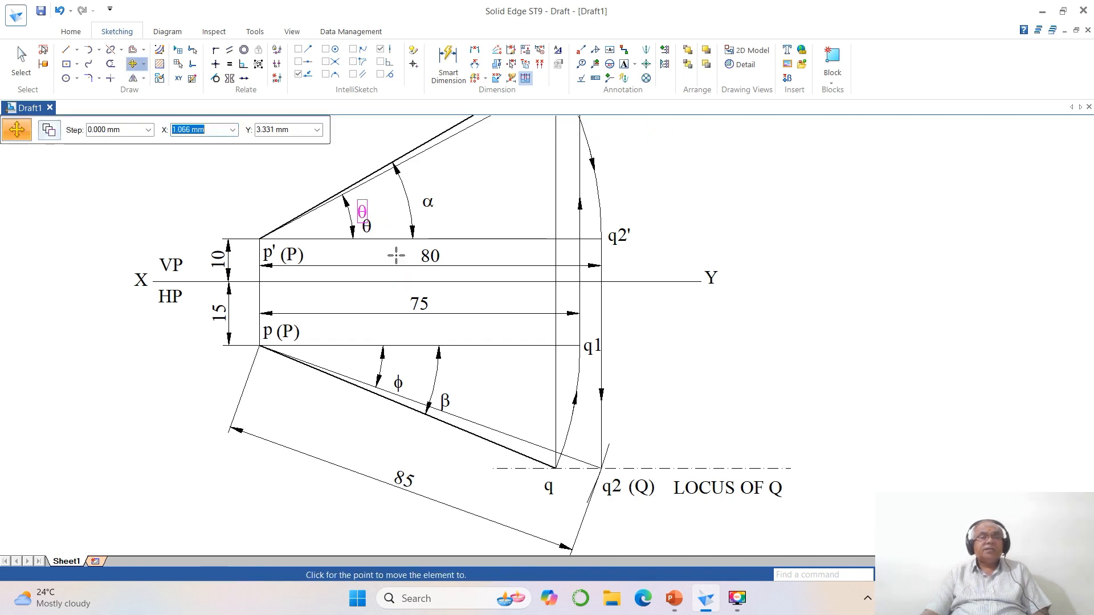
left_click(392, 252)
left_click(414, 199)
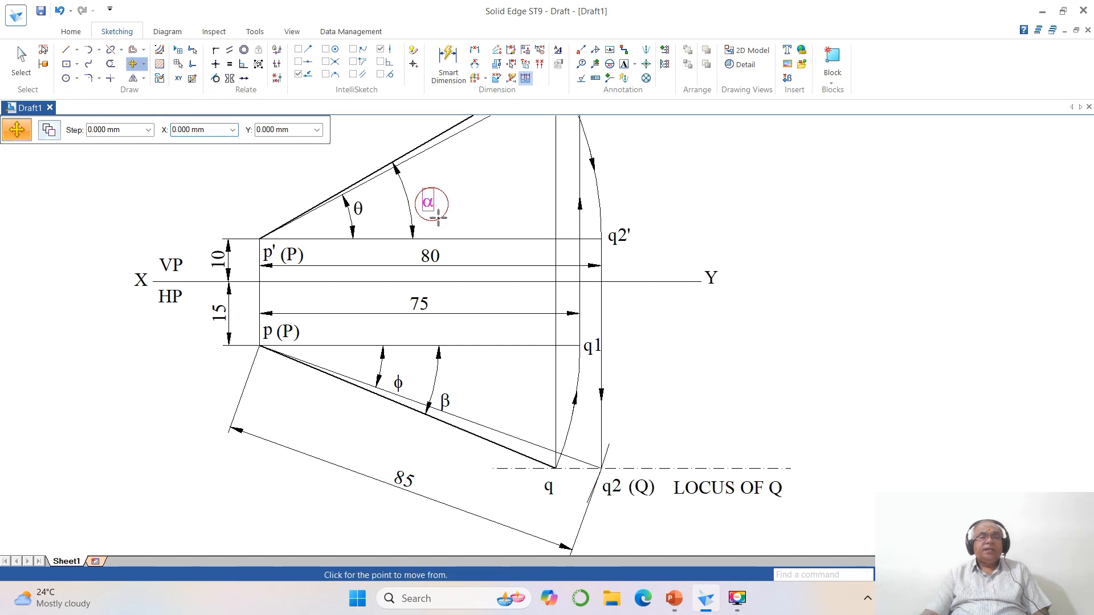
left_click(473, 245)
left_click(463, 238)
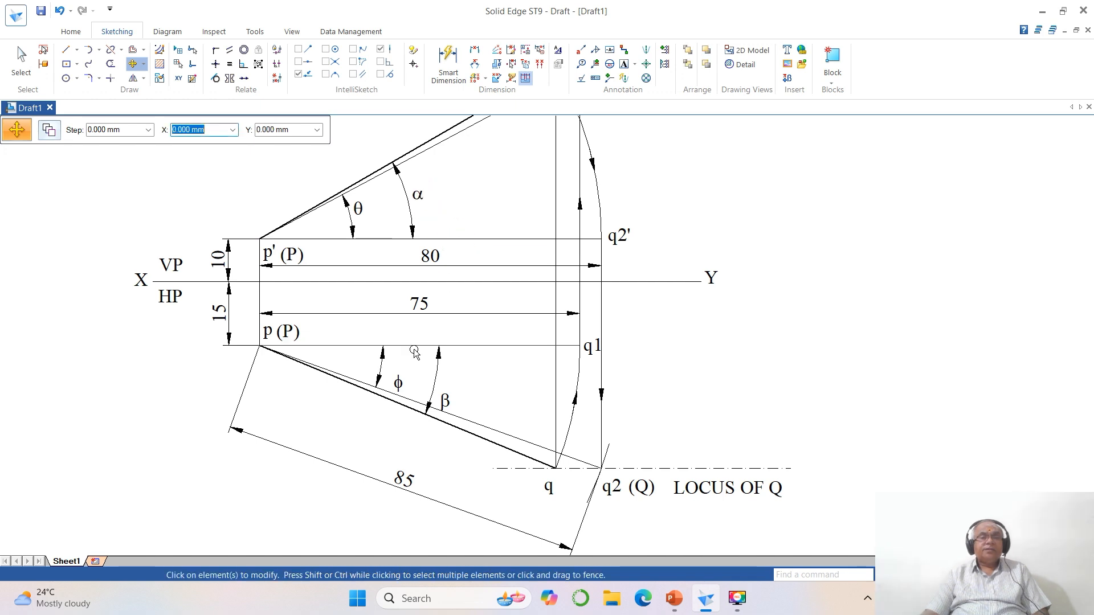
- Move the φ and β labels slightly upward beside their angle arcs in the lower view
left_click(393, 381)
left_click(476, 395)
left_click(470, 383)
left_click(447, 401)
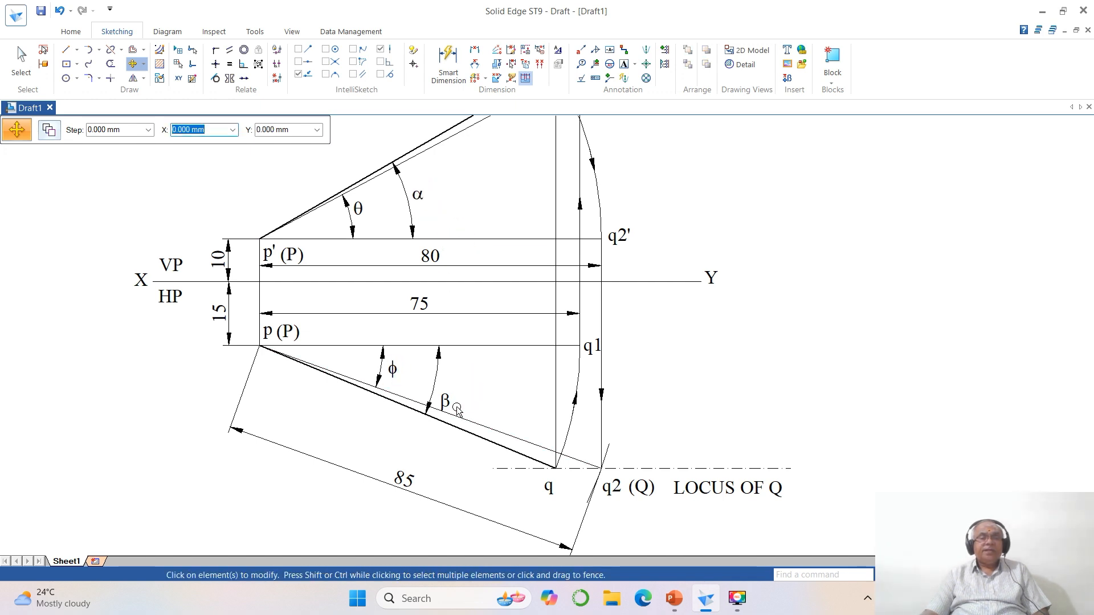
left_click(477, 399)
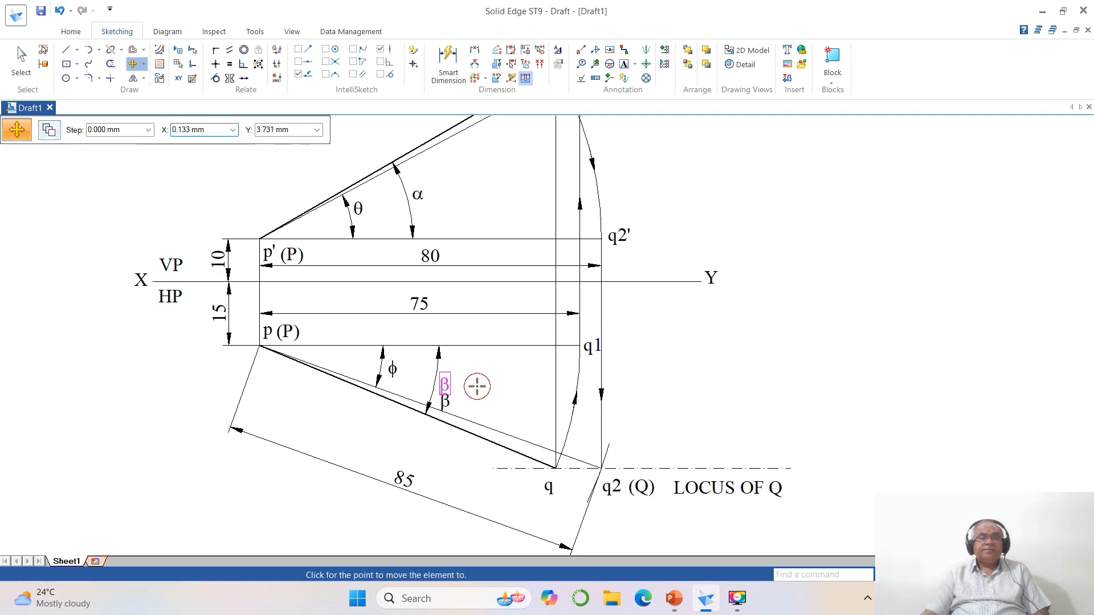
left_click(478, 383)
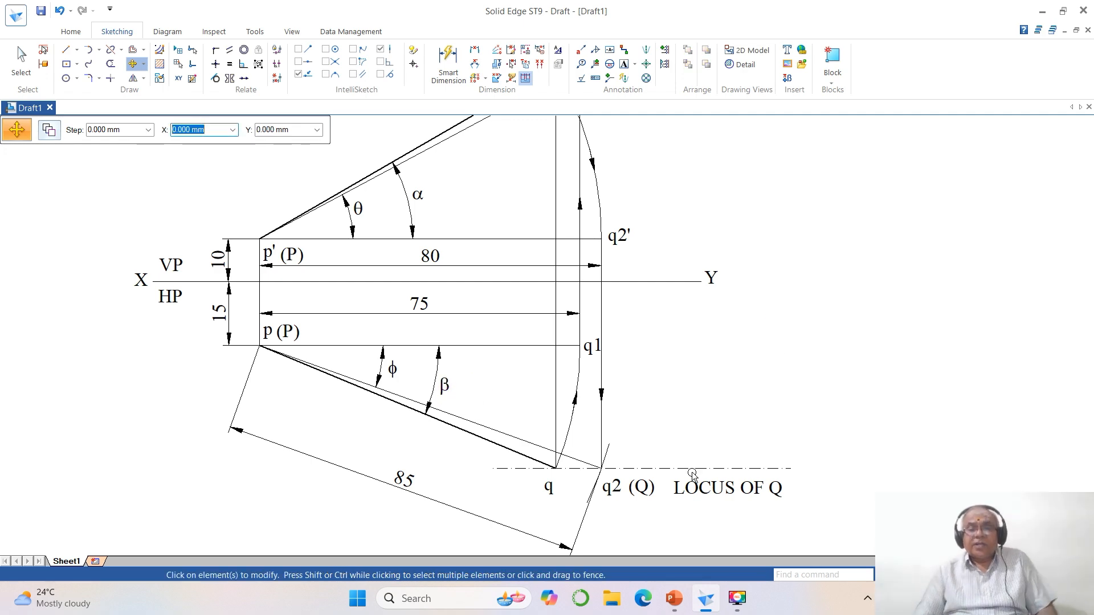
- Switch to PowerPoint, view the final slide with the answers table, and return to Solid Edge
left_click(674, 598)
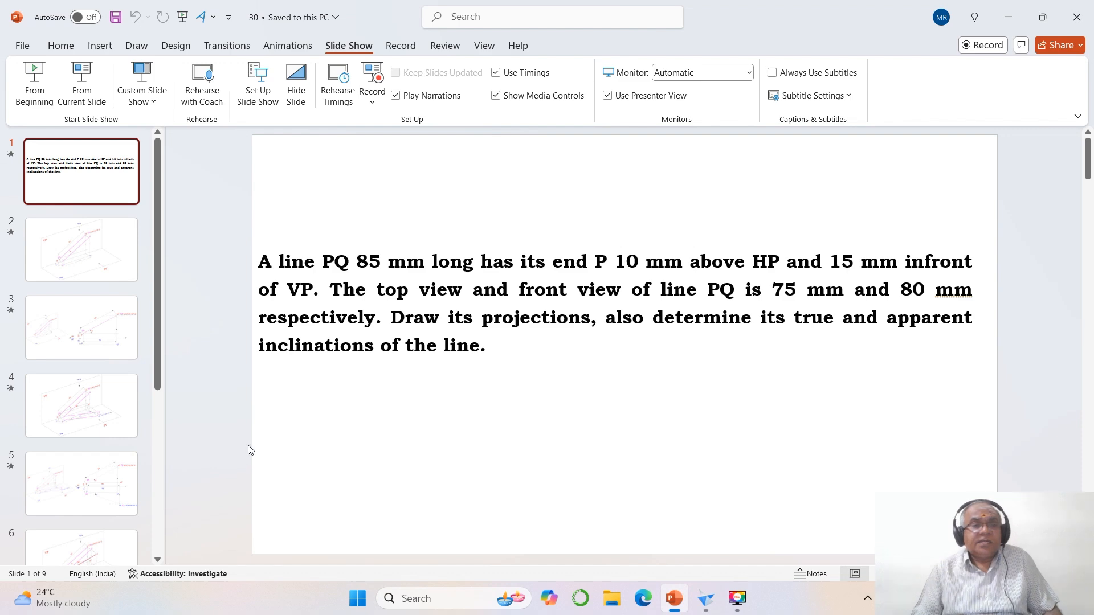
scroll(169, 440, "down", 8)
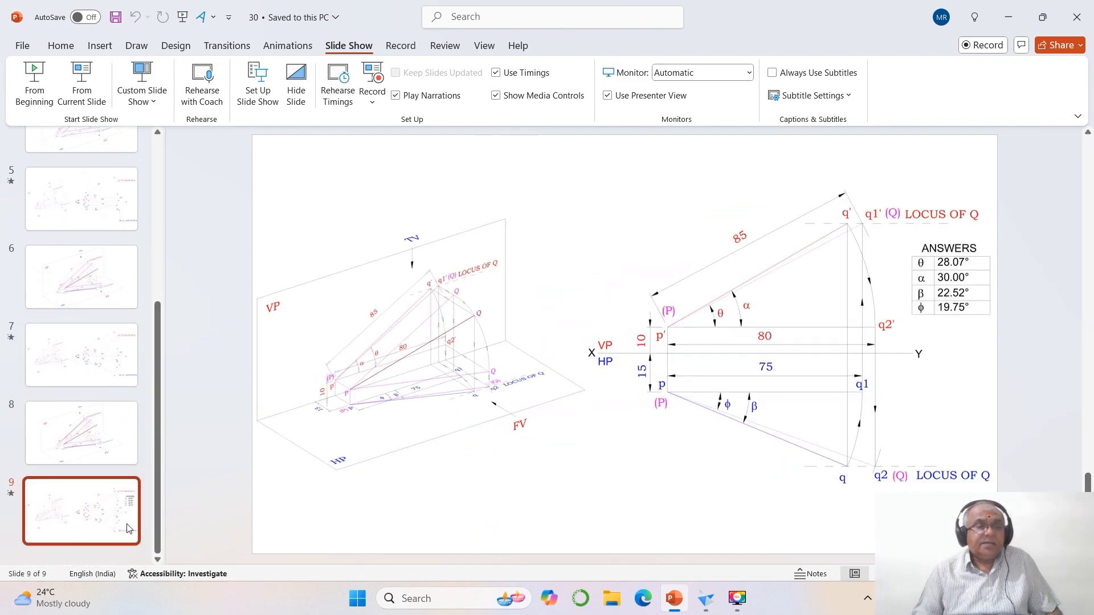
left_click(706, 598)
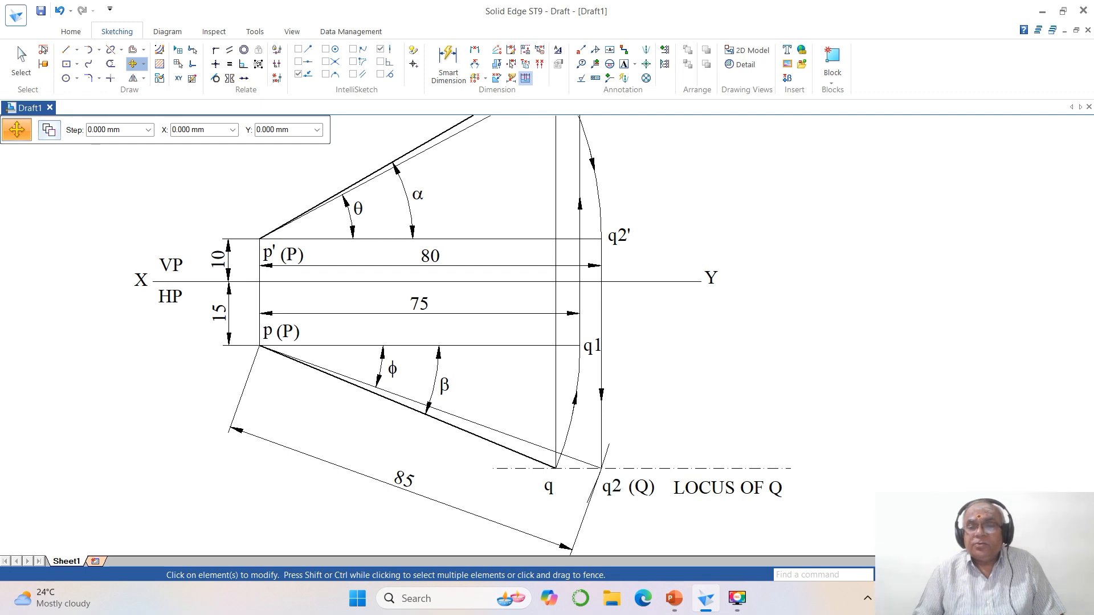
- Inspect the angles of lines p'q1' and p'q' for θ and α, checking them against the answers slide in PowerPoint
key("ctrl+shift+a")
key("ctrl+shift+z")
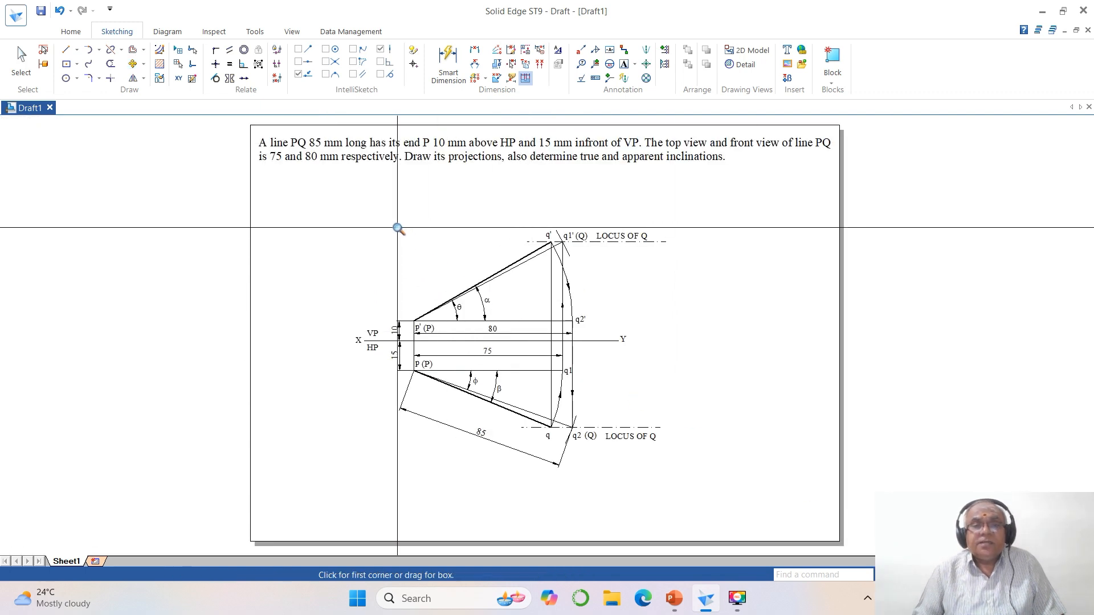
left_click(376, 205)
left_click(796, 506)
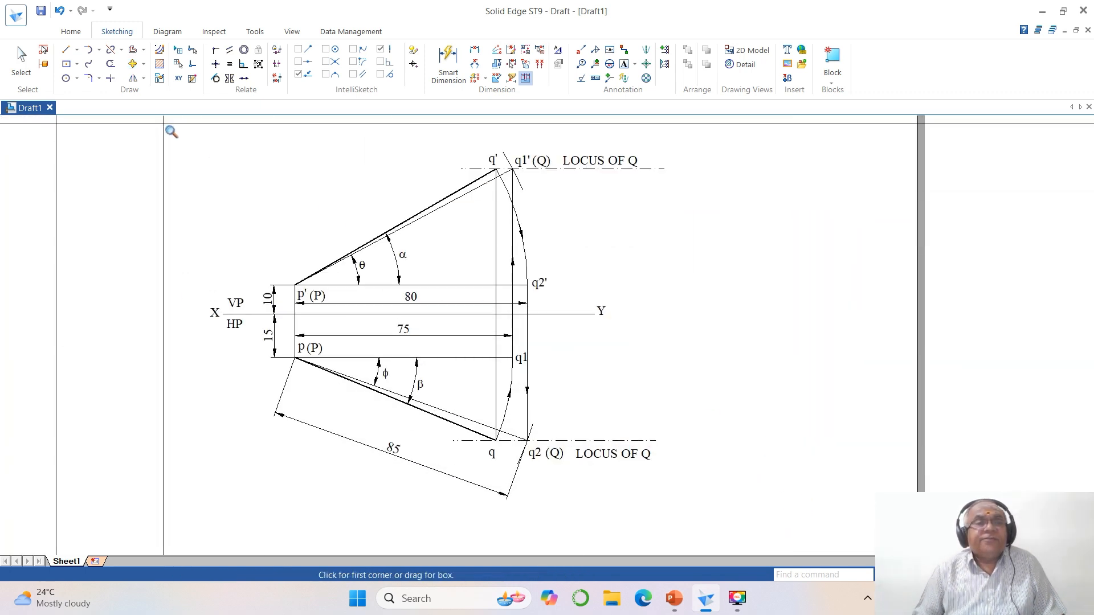
left_click(21, 60)
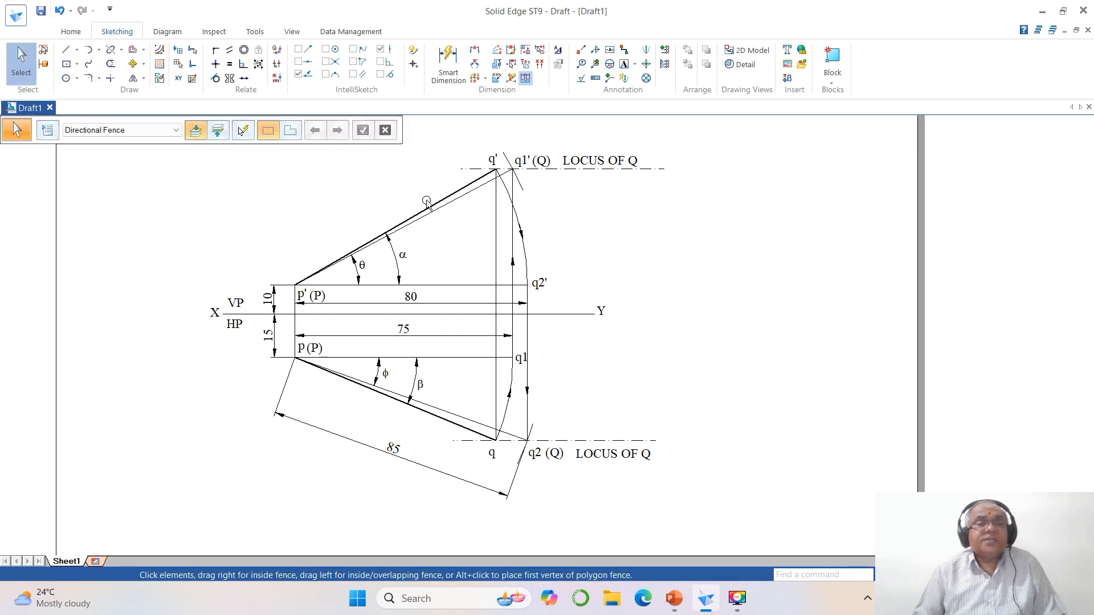
left_click(464, 198)
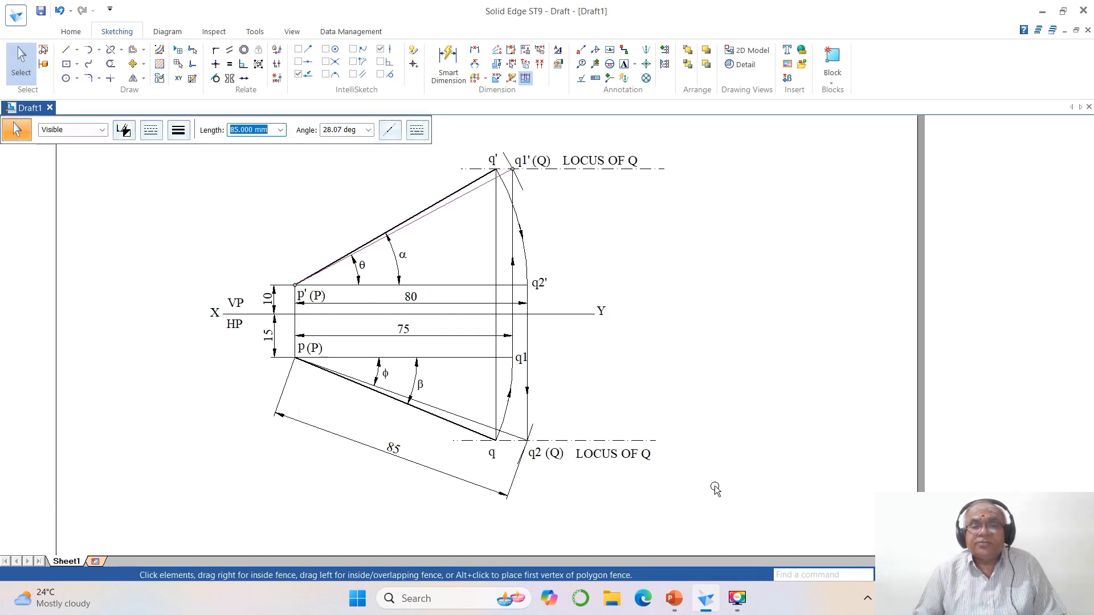
left_click(677, 598)
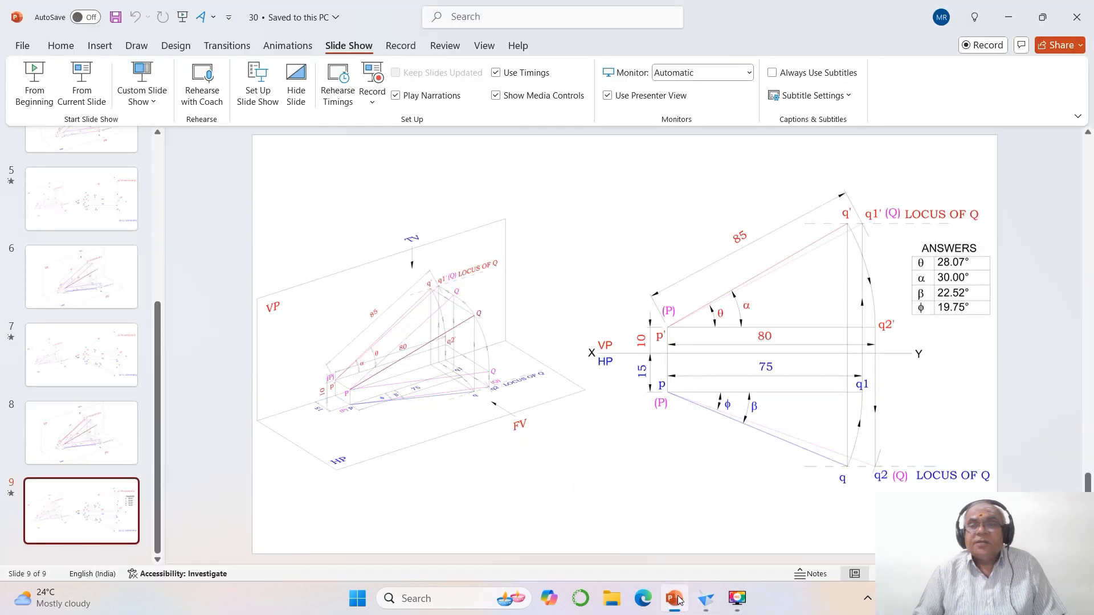
left_click(706, 599)
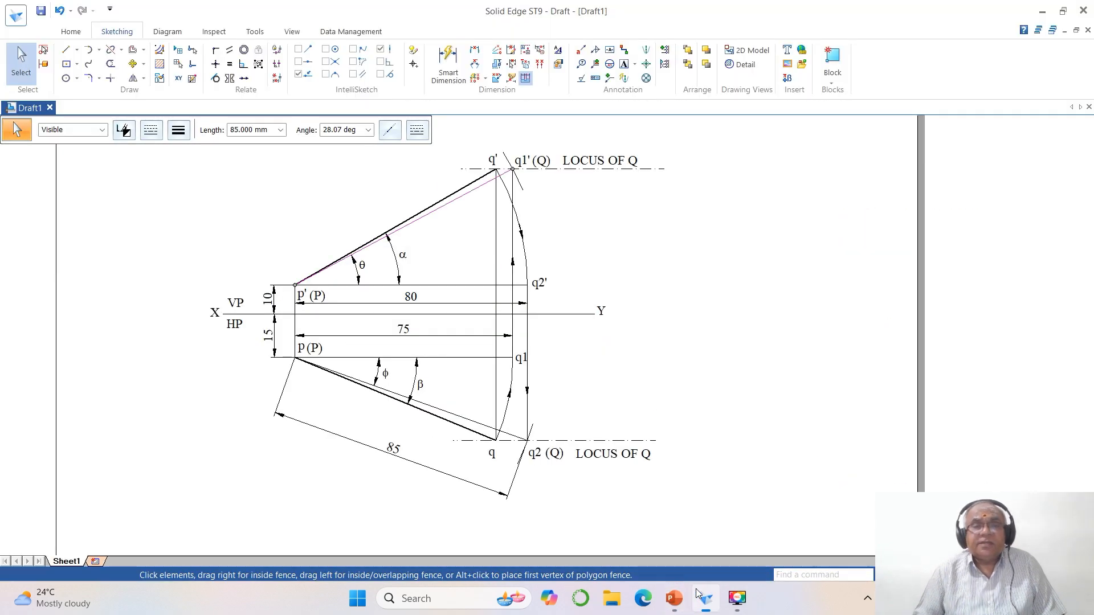
left_click(459, 194)
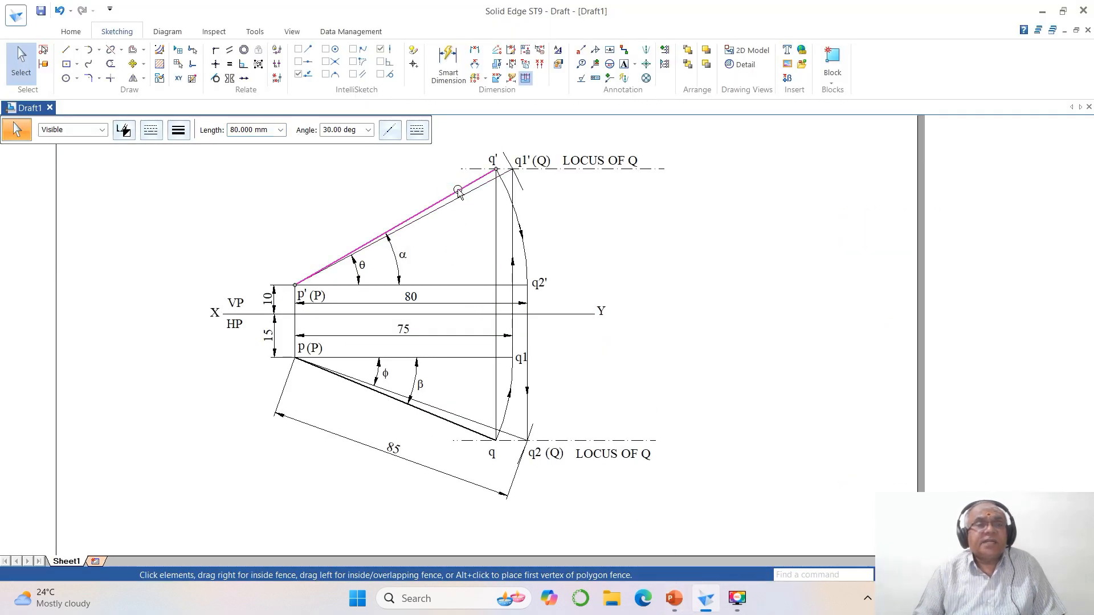
left_click(722, 277)
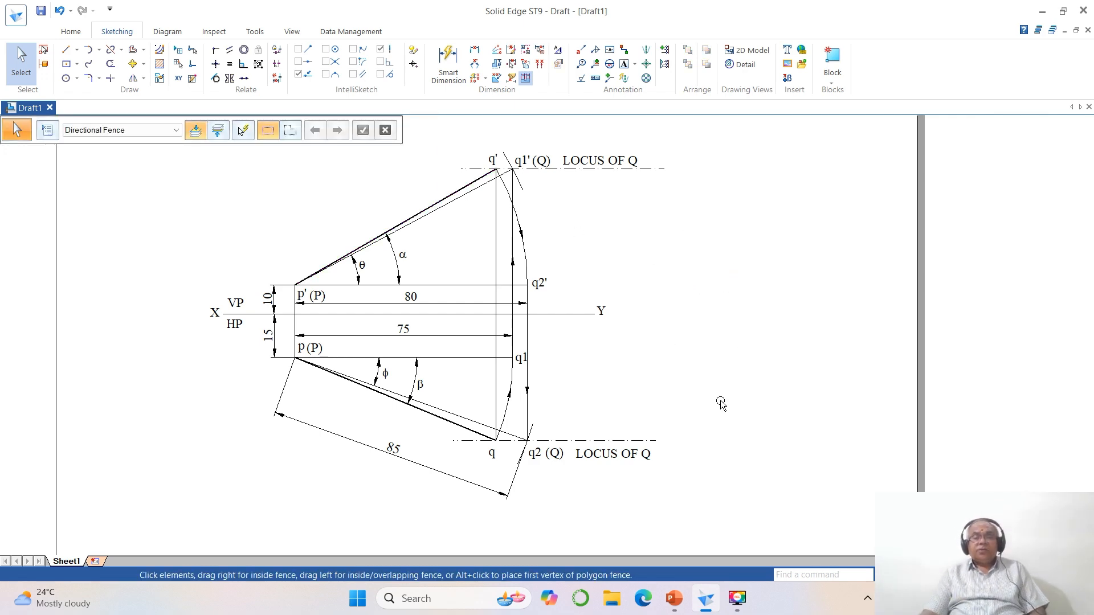
- Inspect the angles of lines pq and pq2 for β and φ, checking them against the answers slide in PowerPoint
left_click(674, 599)
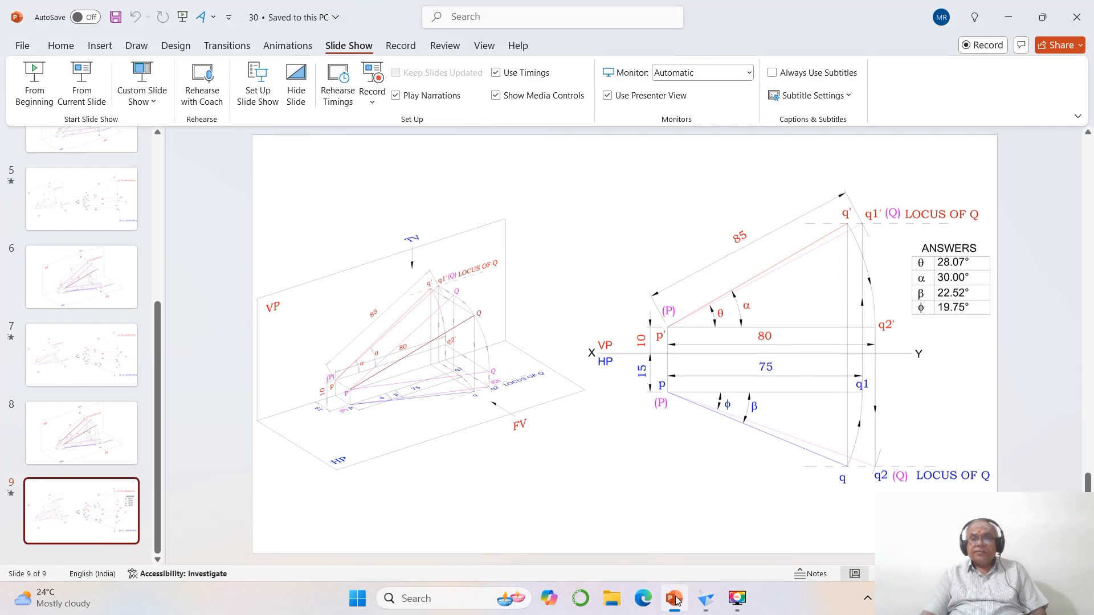
left_click(675, 598)
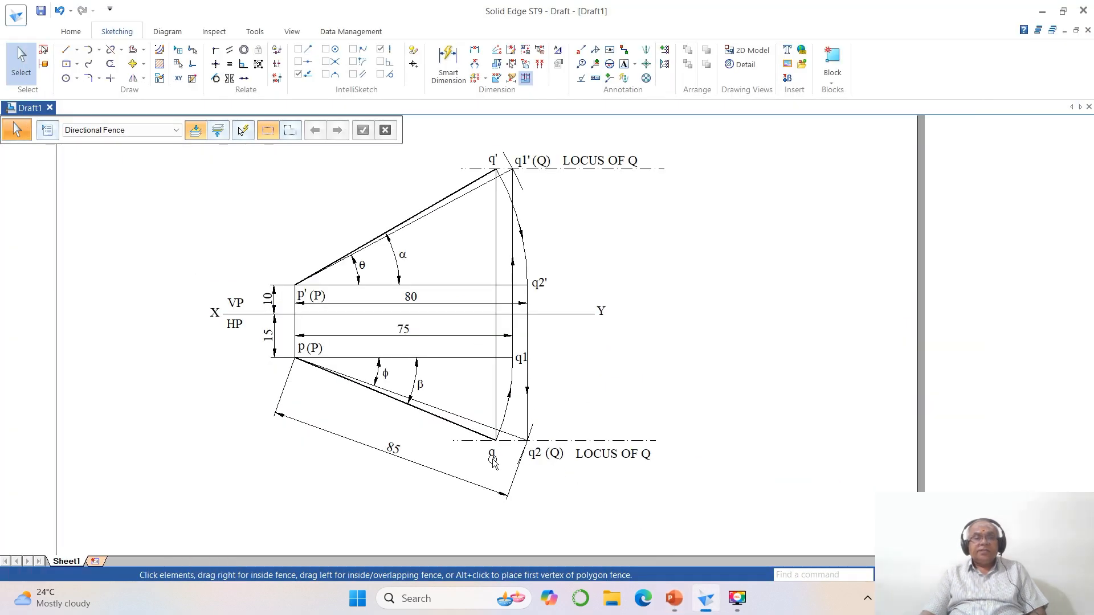
left_click(438, 429)
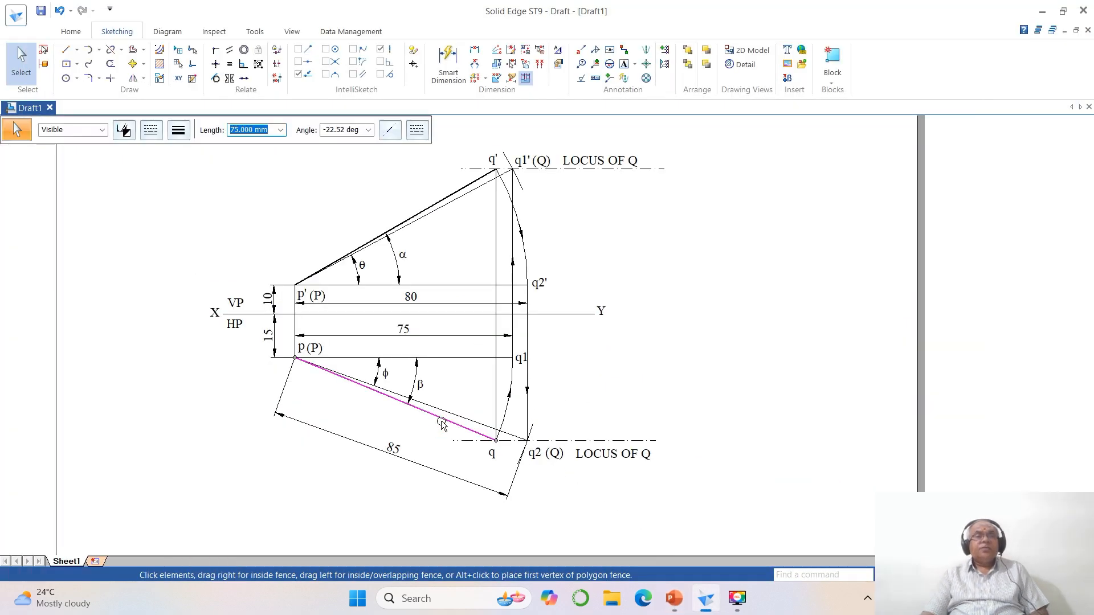
left_click(678, 601)
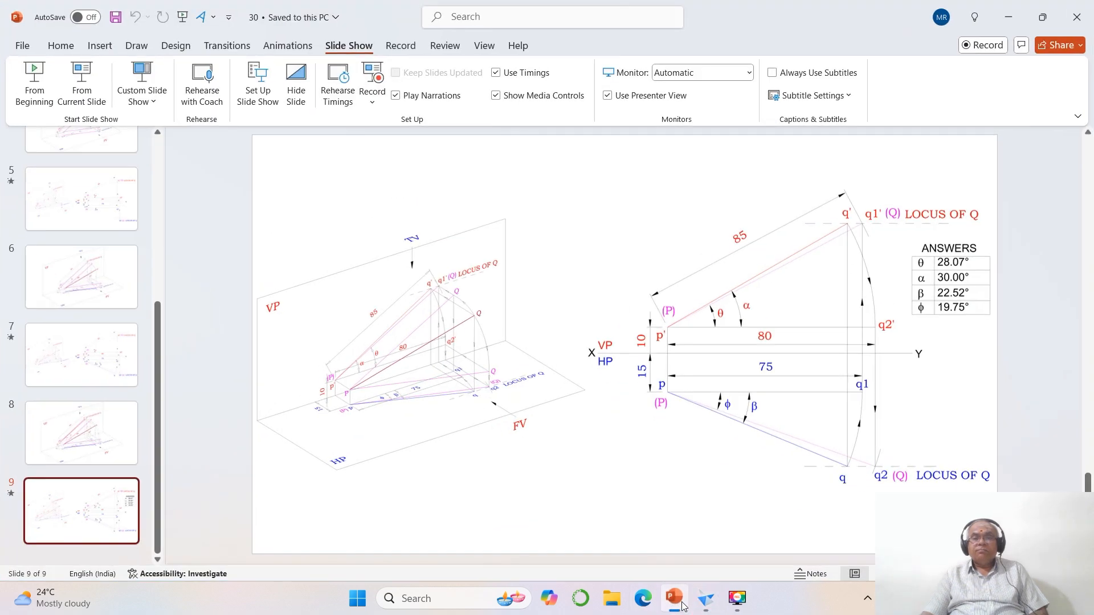
left_click(678, 601)
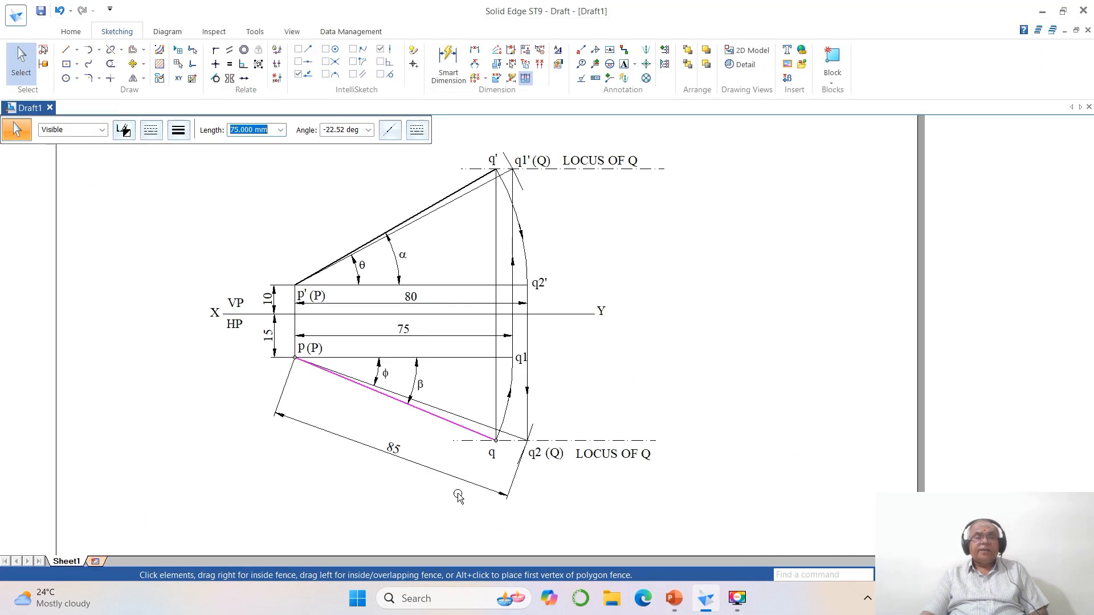
left_click(467, 421)
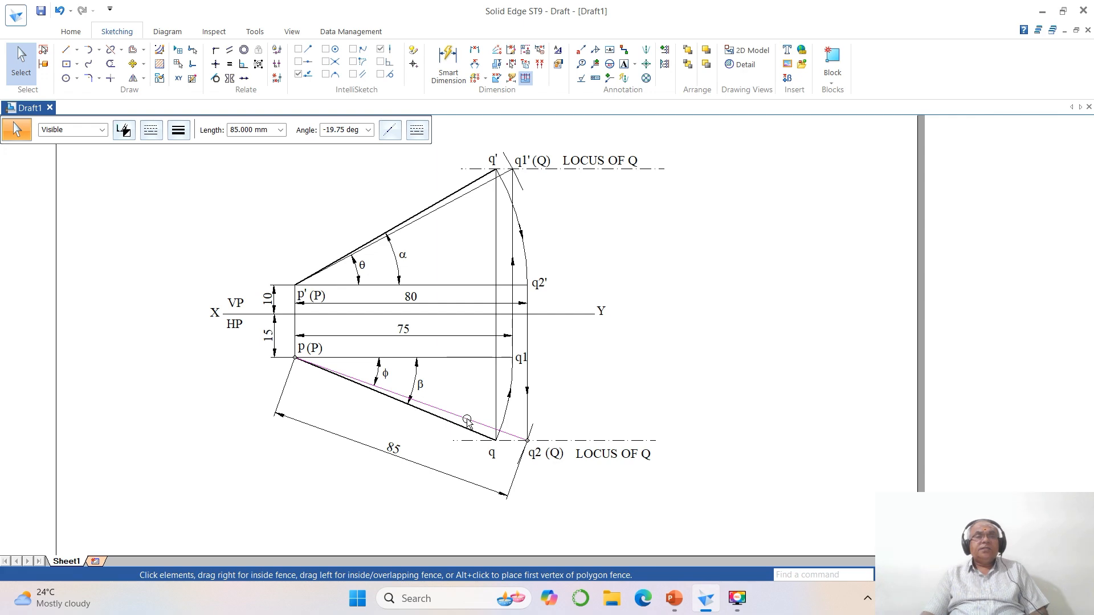
left_click(864, 356)
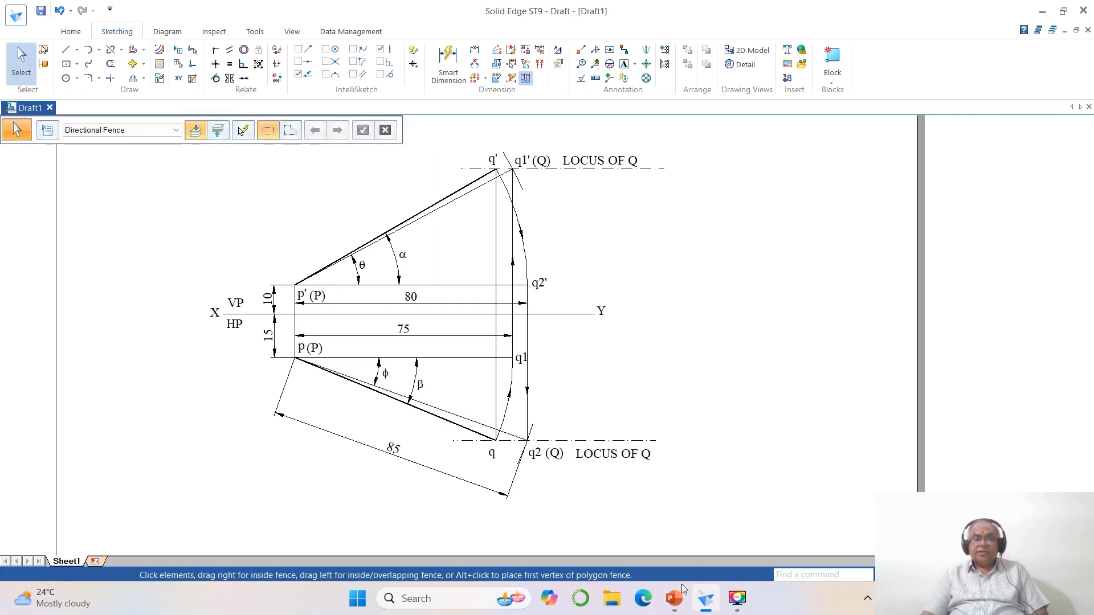
left_click(674, 601)
left_click(675, 601)
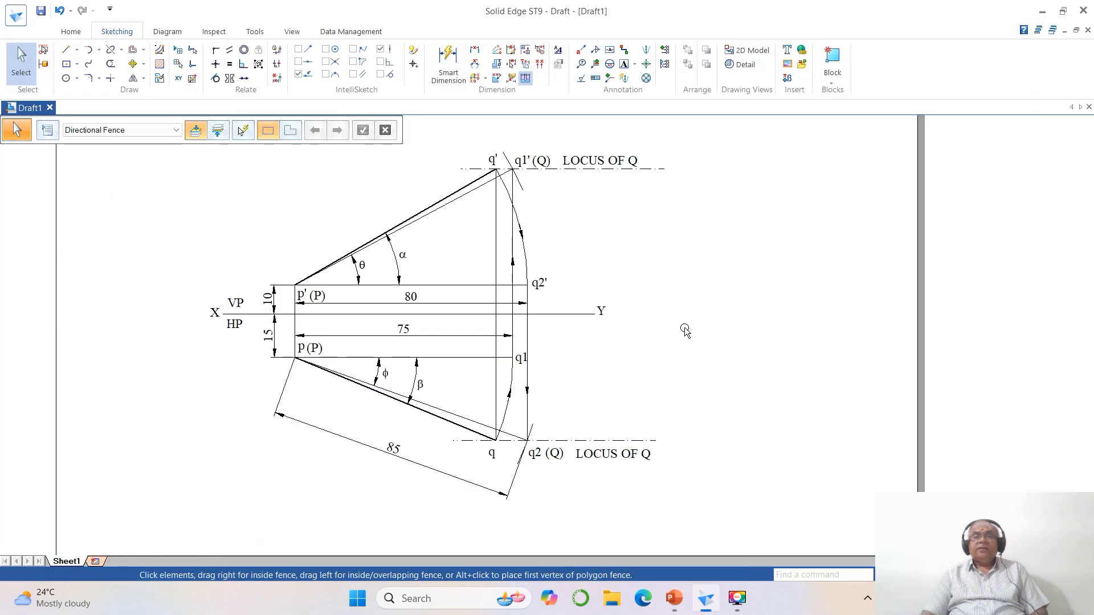
- Add the text 28.07° in Times New Roman, size 3, to the right of the projections, reading the value from the PowerPoint answers slide
left_click(624, 64)
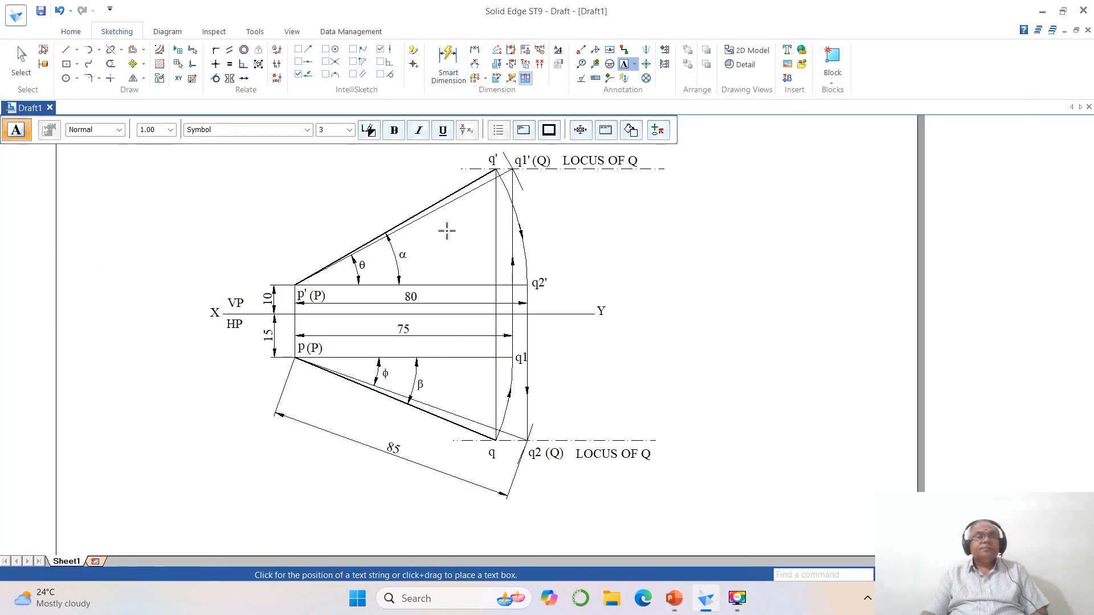
left_click(307, 130)
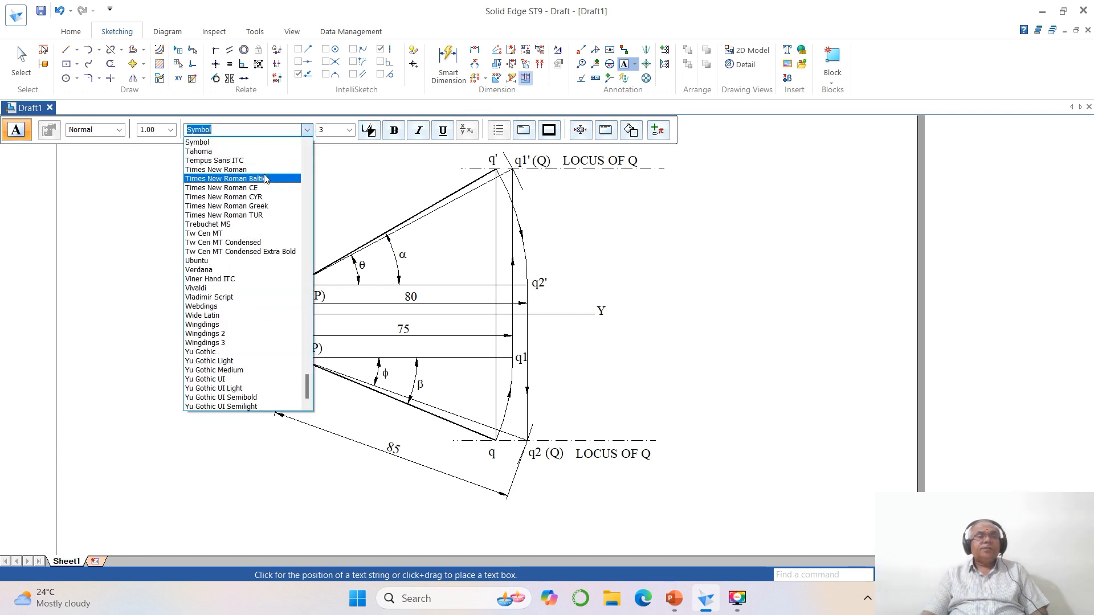
left_click(266, 169)
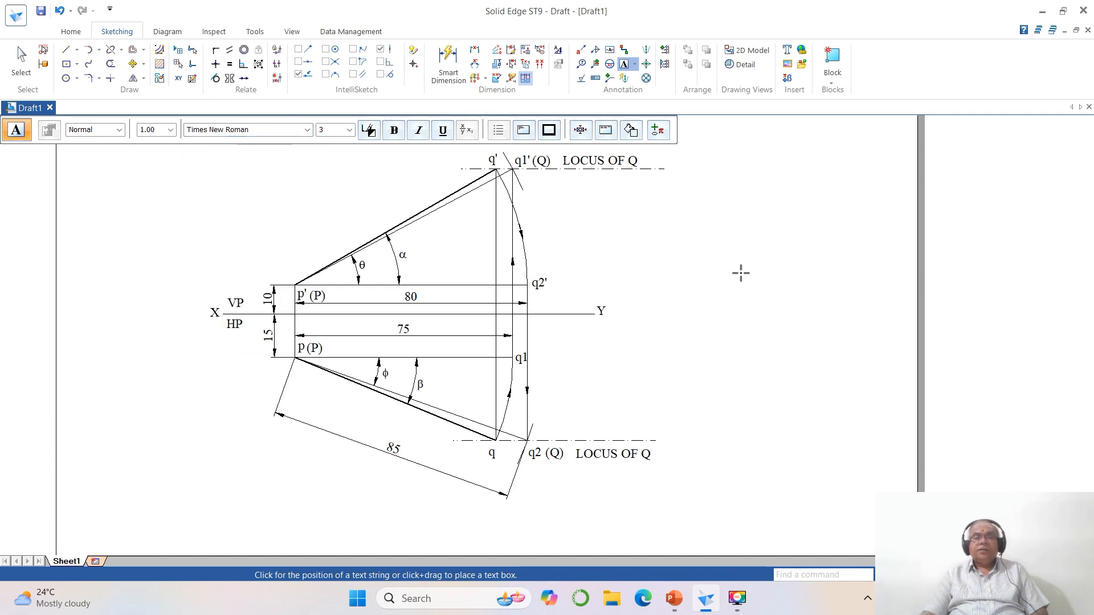
left_click(741, 273)
left_click(674, 598)
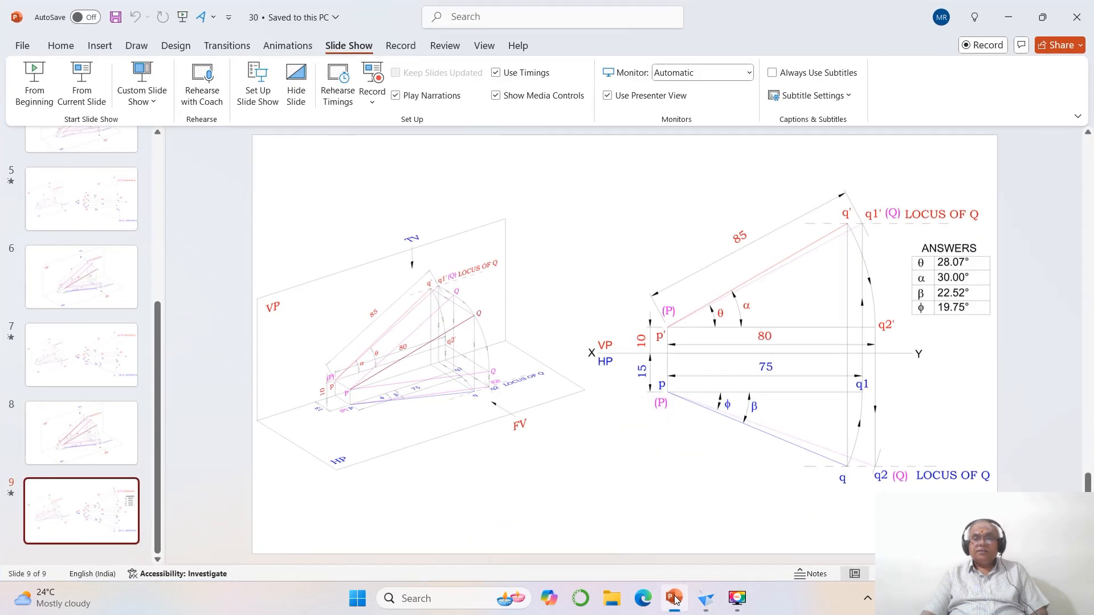
left_click(675, 600)
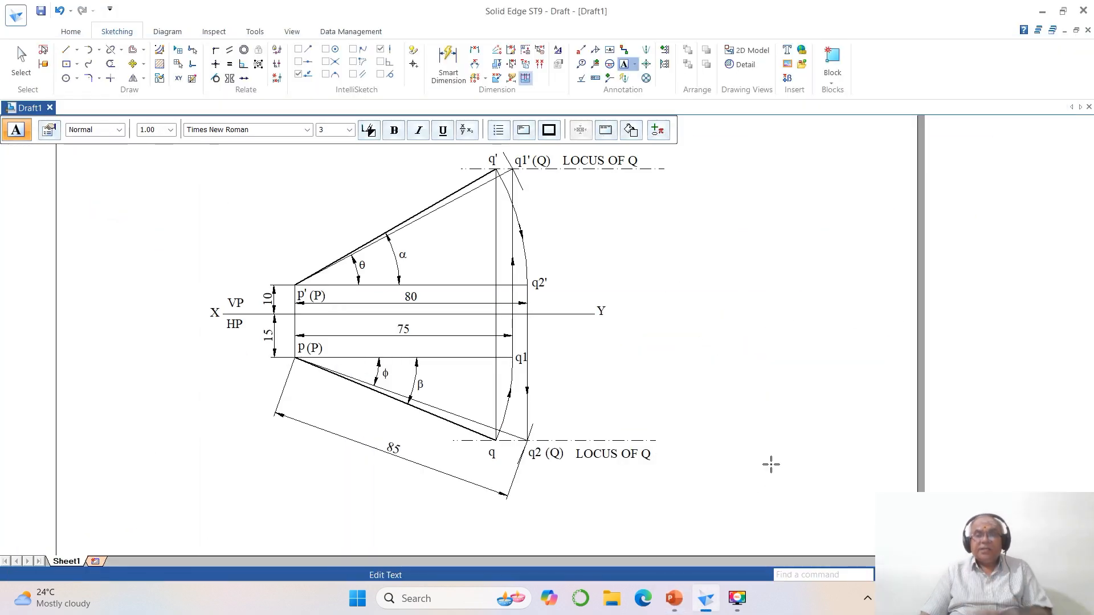
type("28.")
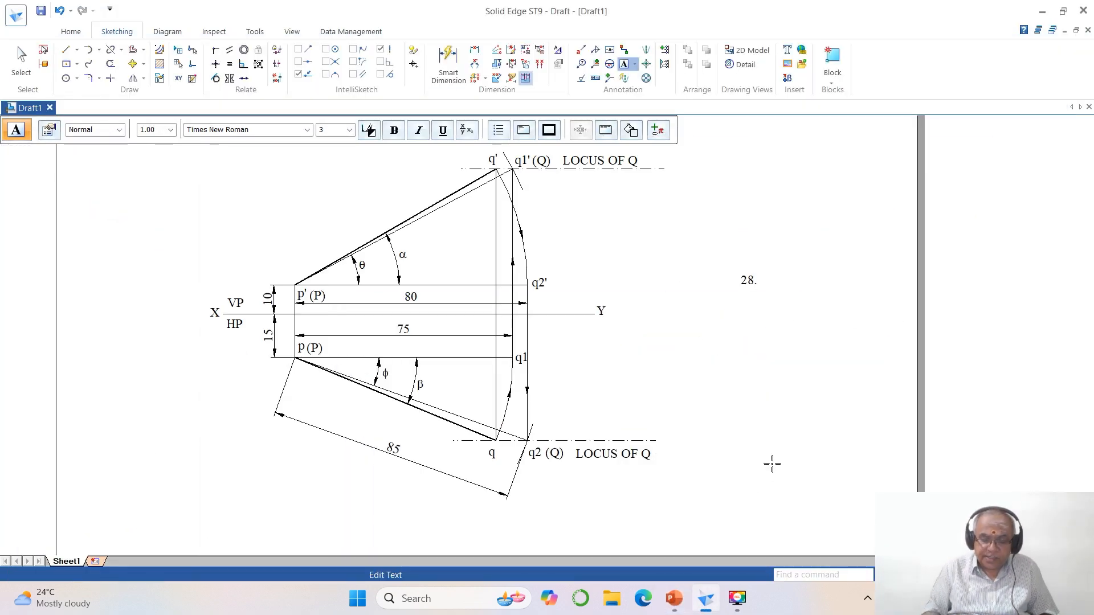
type("07")
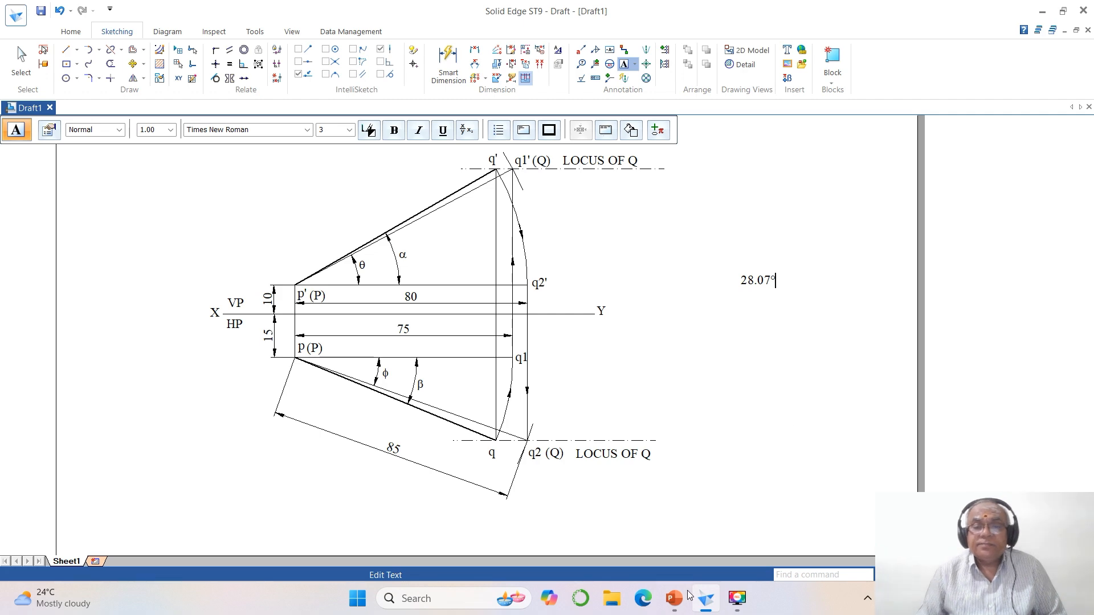
- Add the texts 30.00°, 22.52° and 19.75° in a column below 28.07°, reading each value from the PowerPoint answers slide
left_click(676, 604)
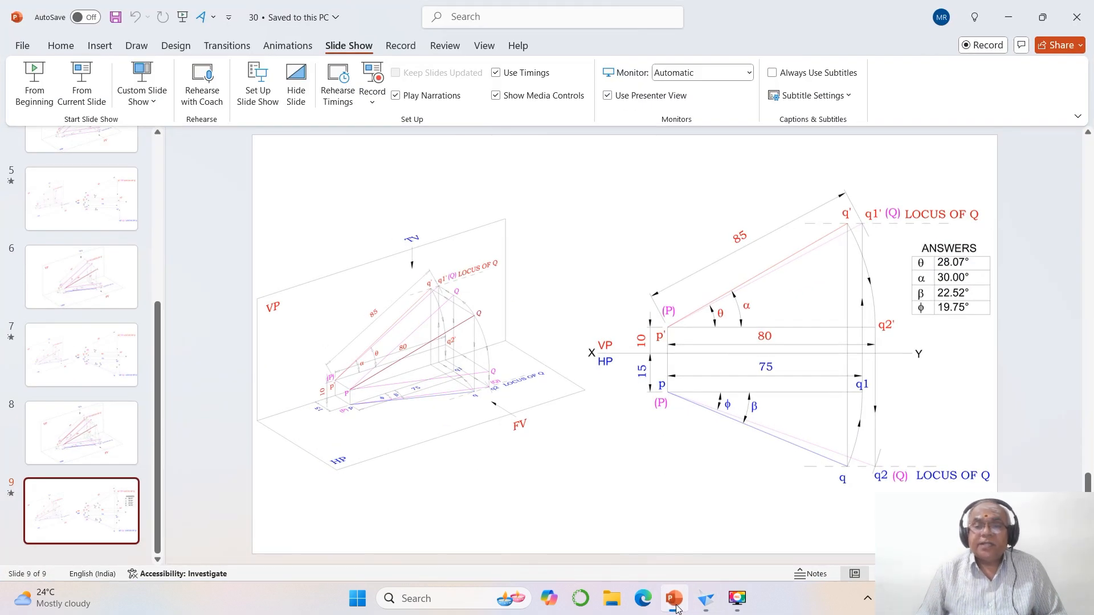
left_click(705, 600)
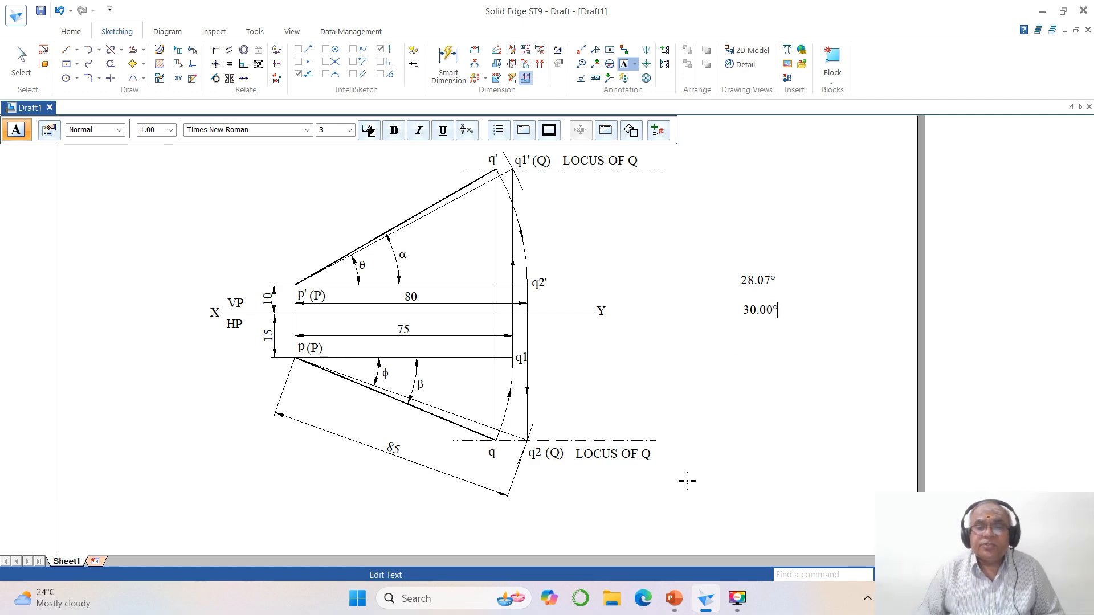
left_click(673, 599)
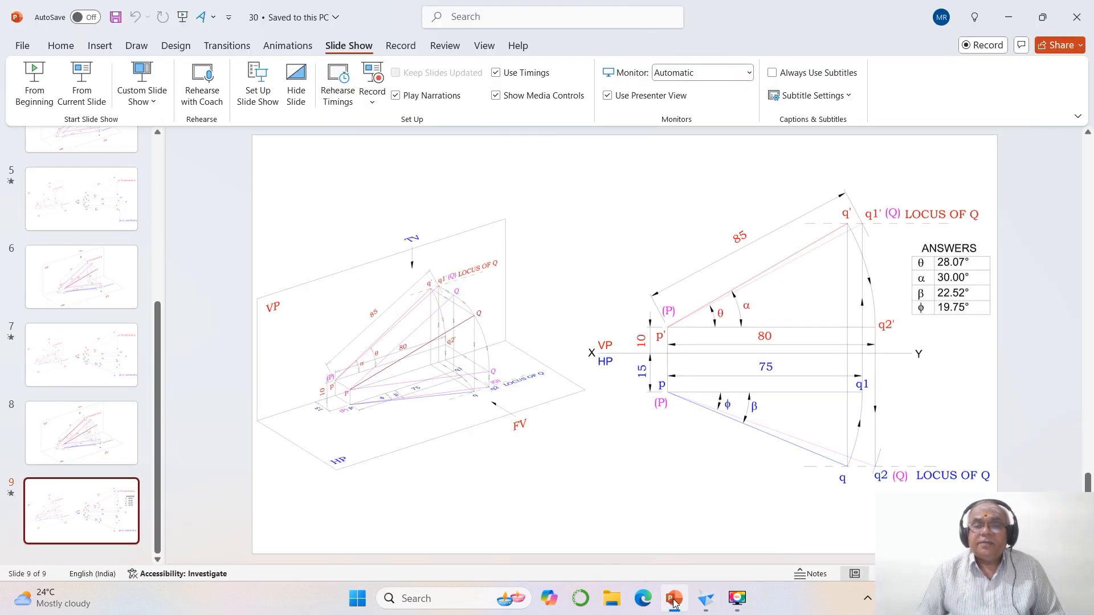
left_click(705, 598)
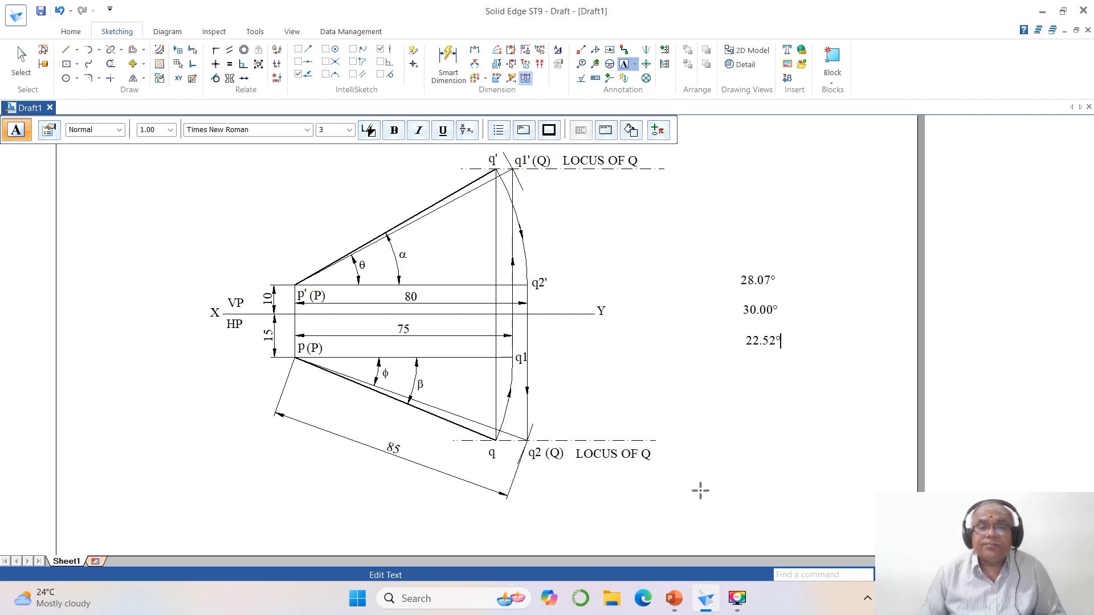
left_click(678, 596)
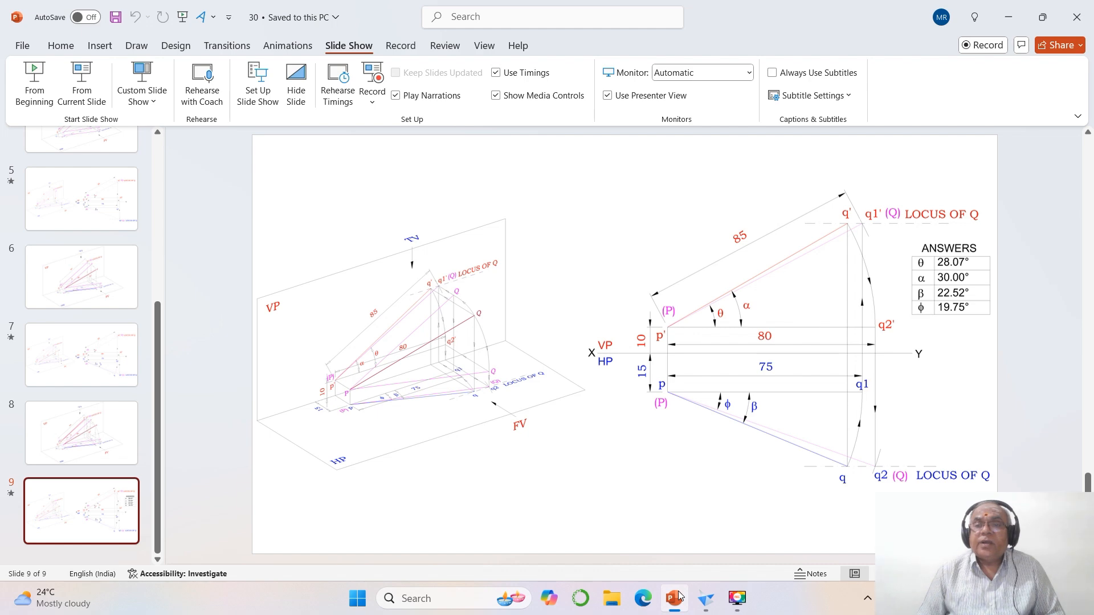
left_click(706, 598)
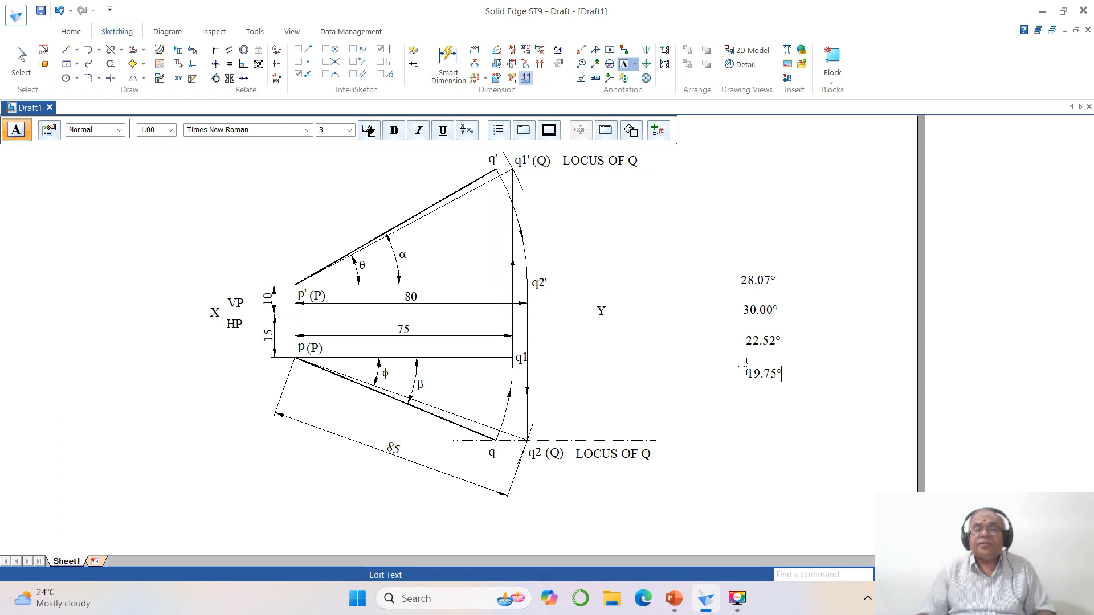
left_click(811, 312)
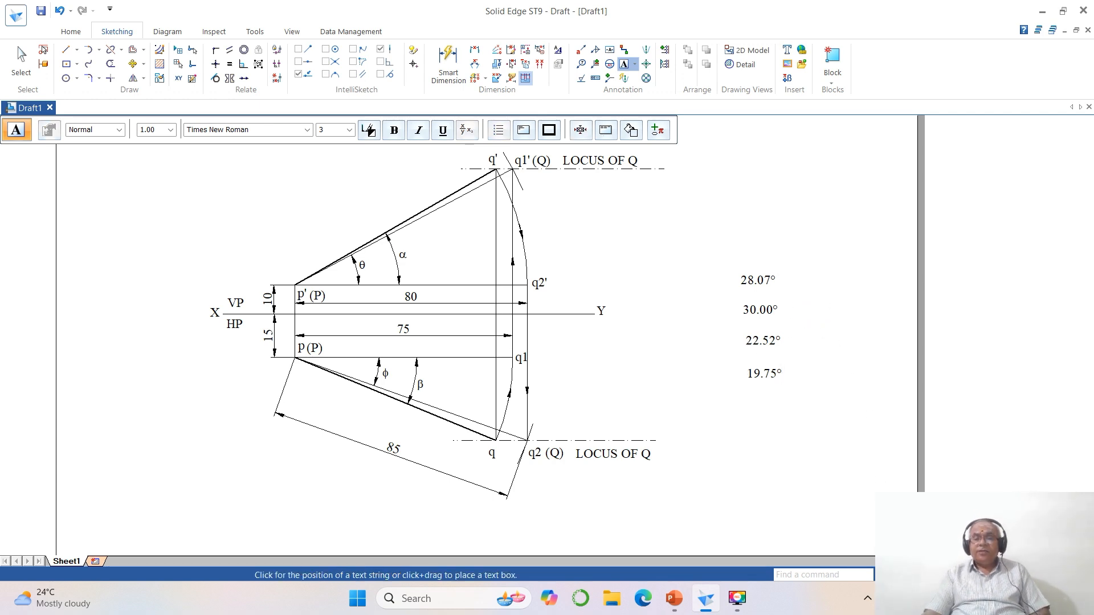
- Move the 28.07° and 30.00° texts up and closer to the drawing, aligned one below the other
left_click(935, 575)
left_click(278, 207)
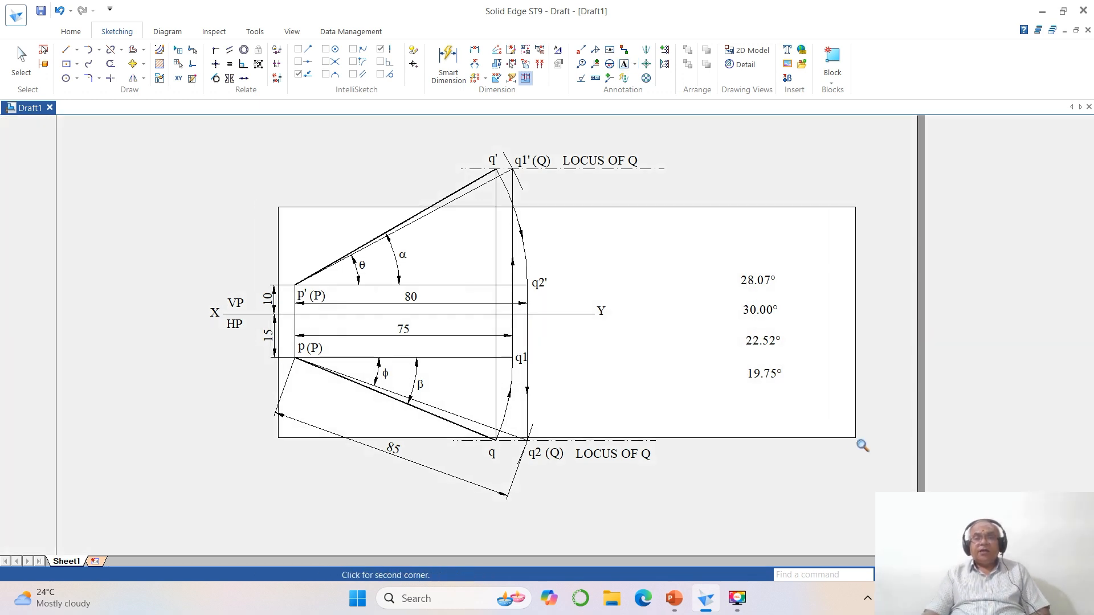
left_click(866, 451)
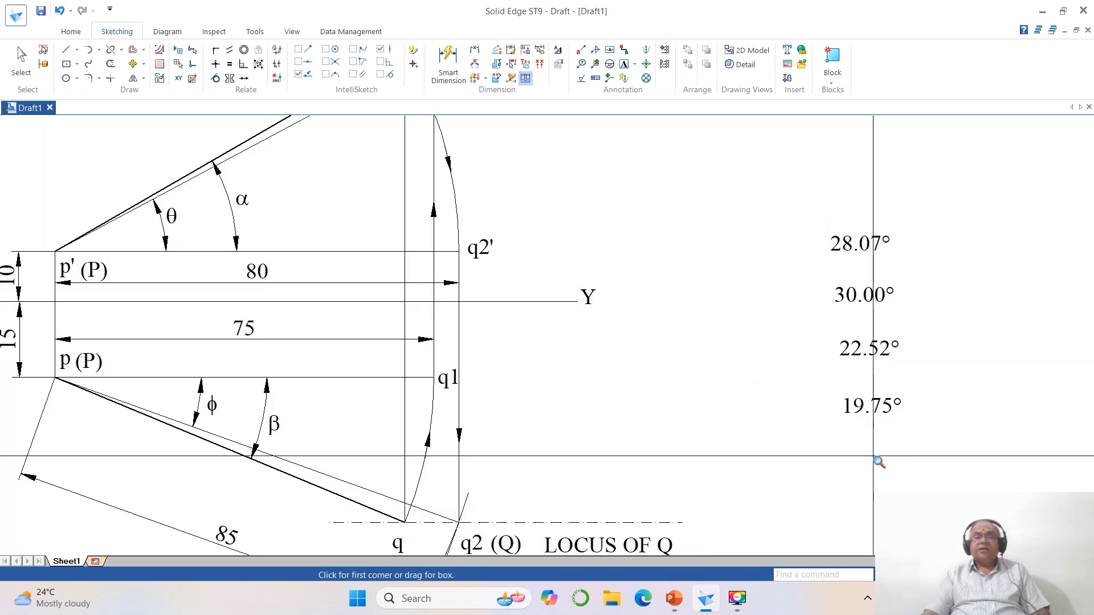
left_click(133, 64)
left_click(859, 244)
left_click(903, 278)
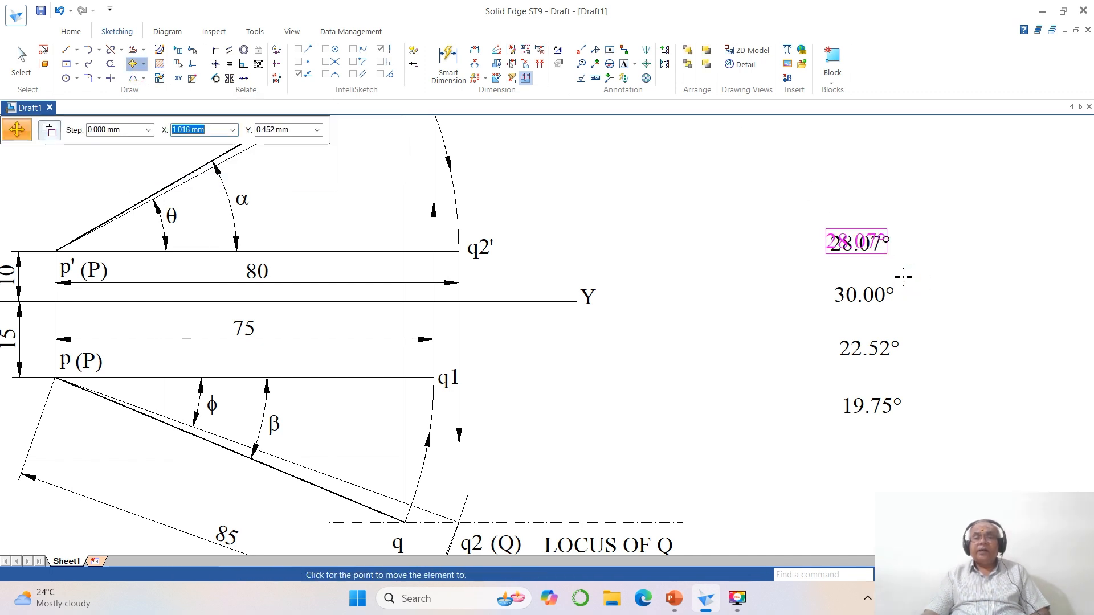
left_click(849, 237)
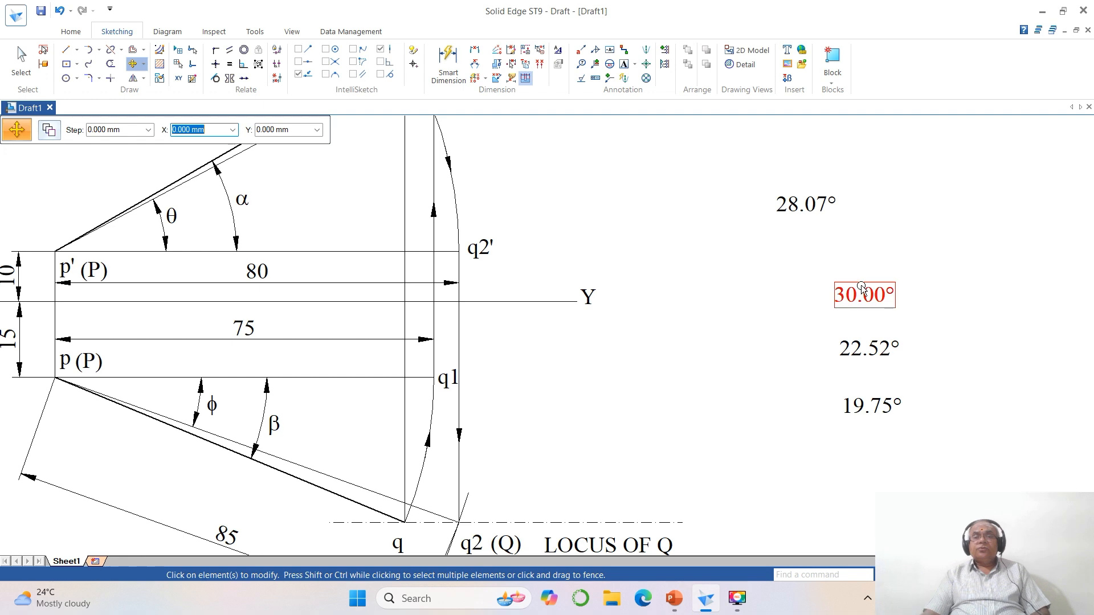
left_click(862, 288)
left_click(861, 285)
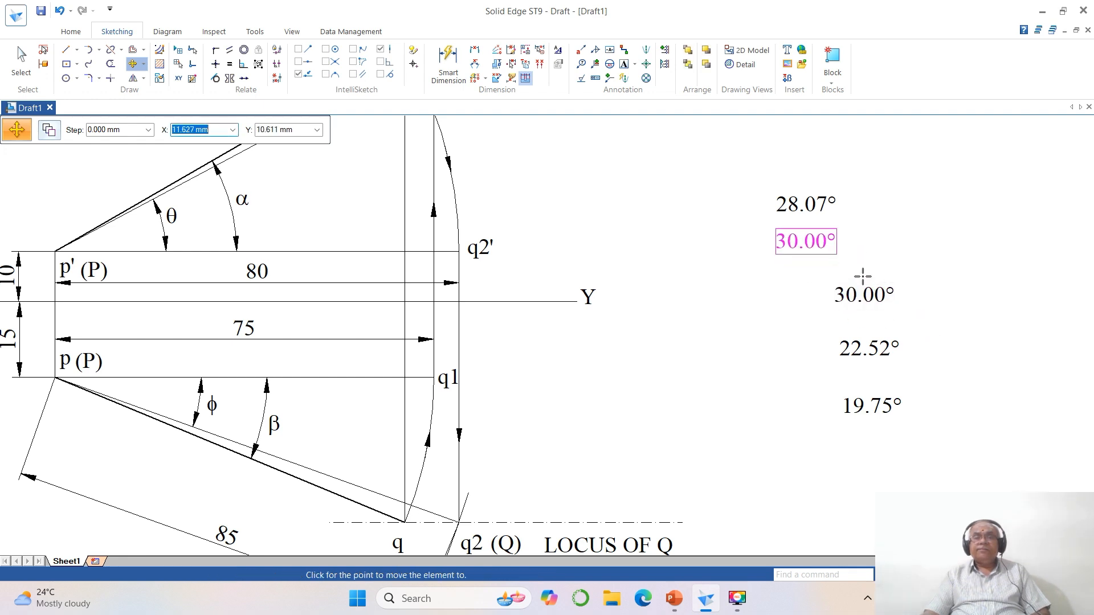
left_click(863, 277)
- Move the 22.52° and 19.75° texts under 30.00° to form an evenly spaced column
left_click(869, 348)
left_click(975, 384)
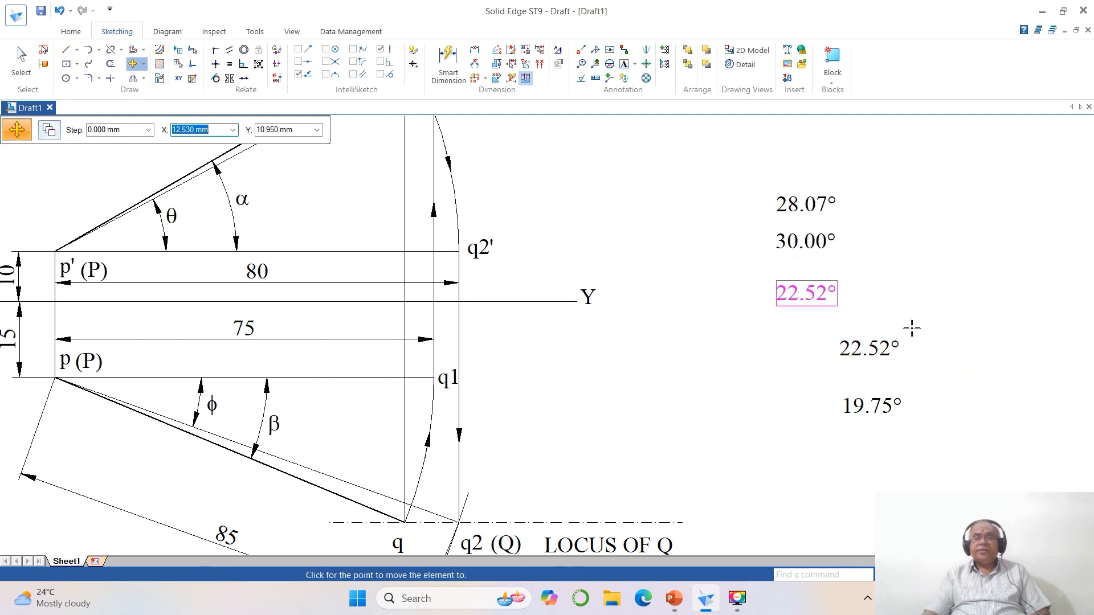
left_click(910, 318)
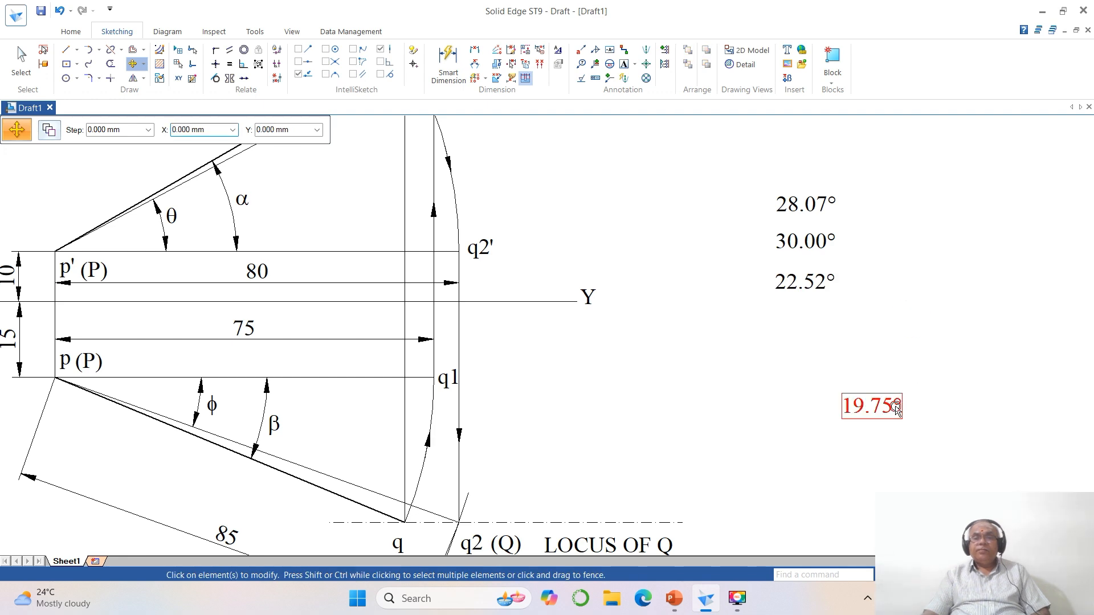
left_click(875, 405)
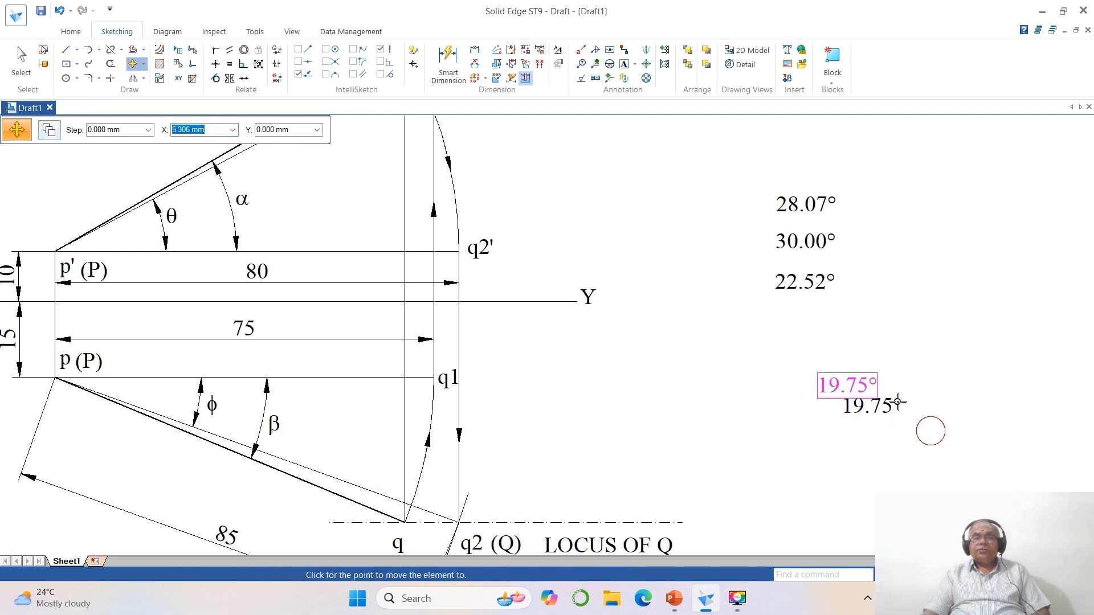
left_click(862, 344)
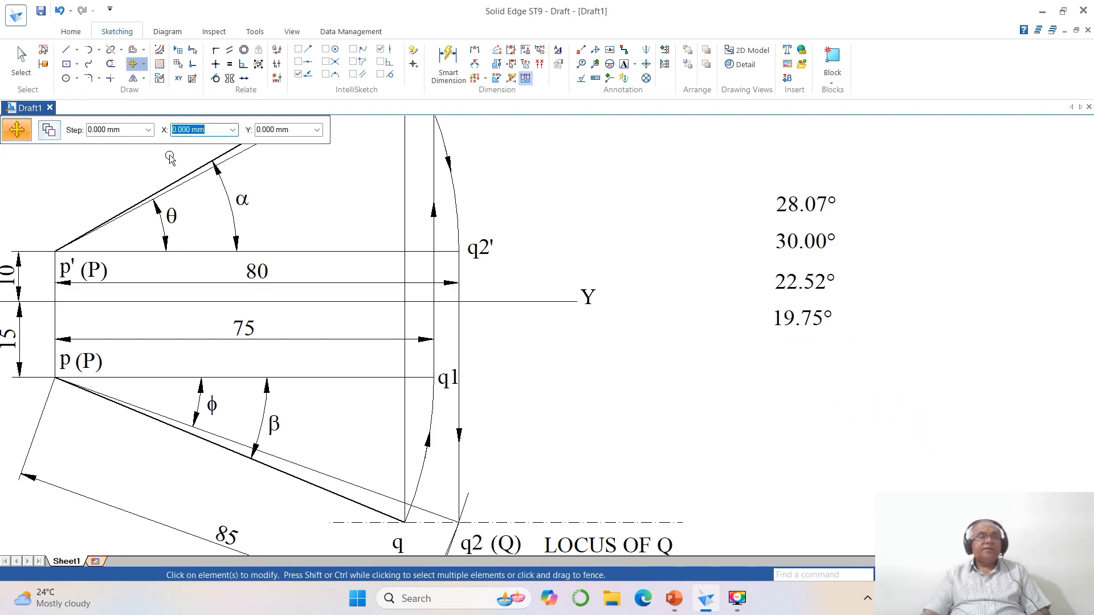
- Copy the θ label from the upper view to just left of the 28.07° text
left_click(49, 130)
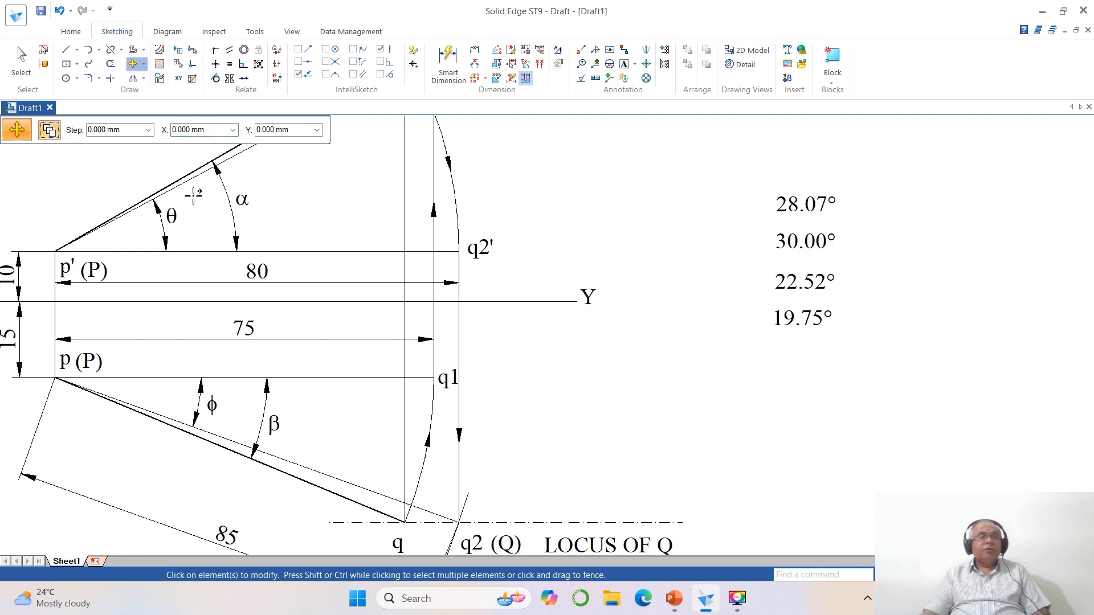
left_click(174, 222)
left_click(177, 249)
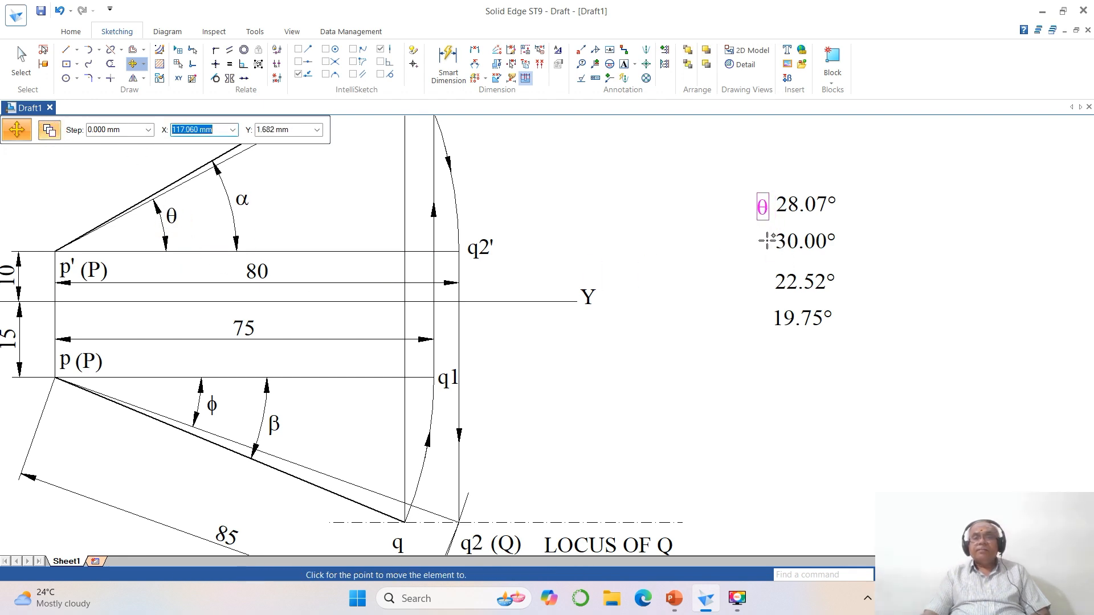